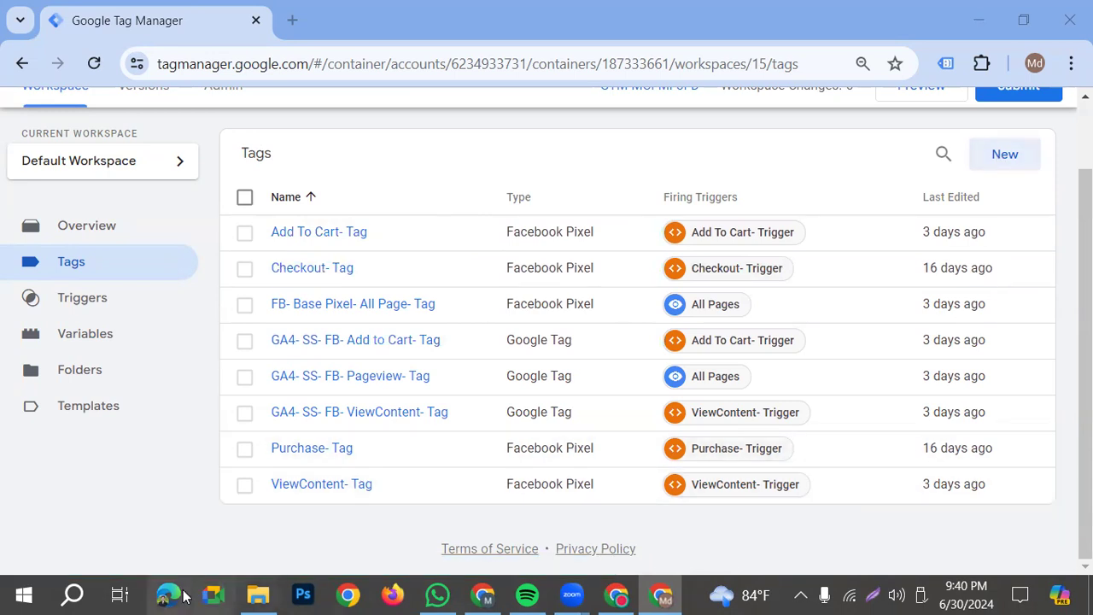
# Launch MouseHighlight and minimize its settings window
pyautogui.click(24, 595)
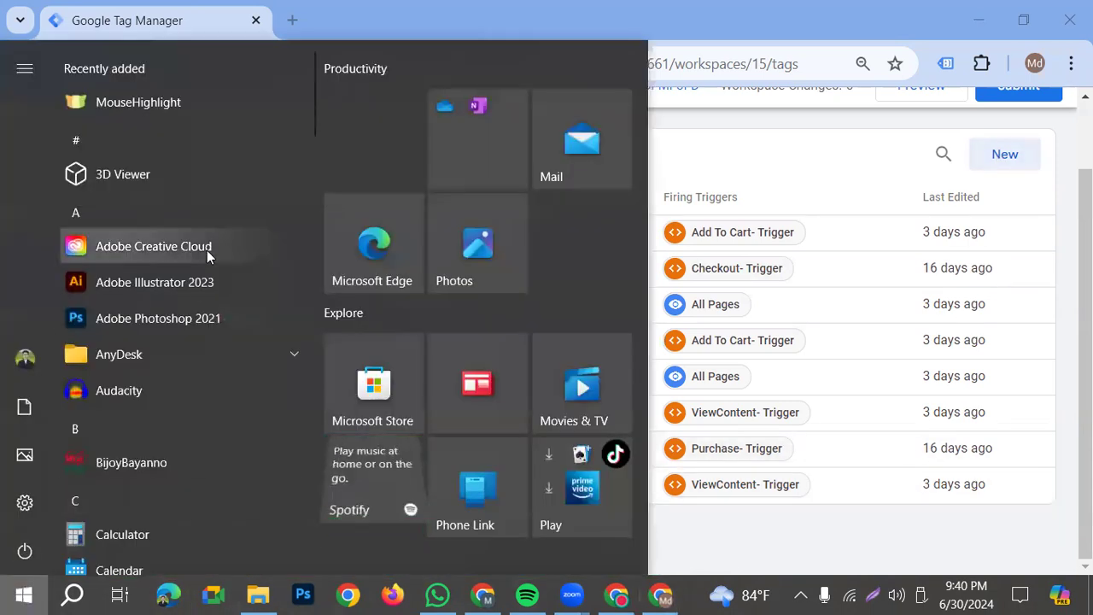
pyautogui.click(124, 101)
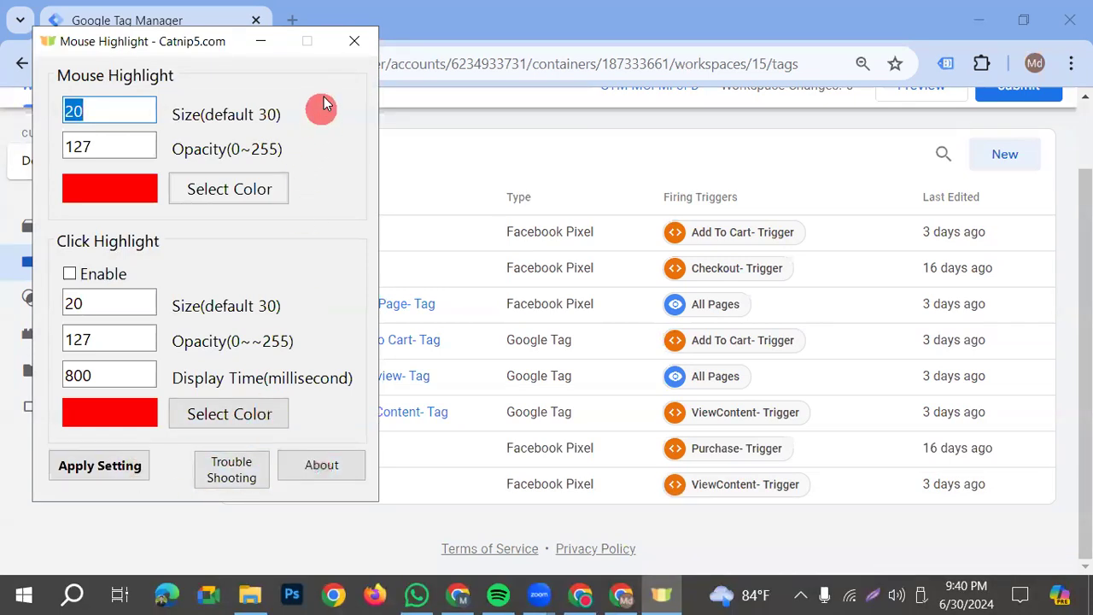
pyautogui.click(262, 41)
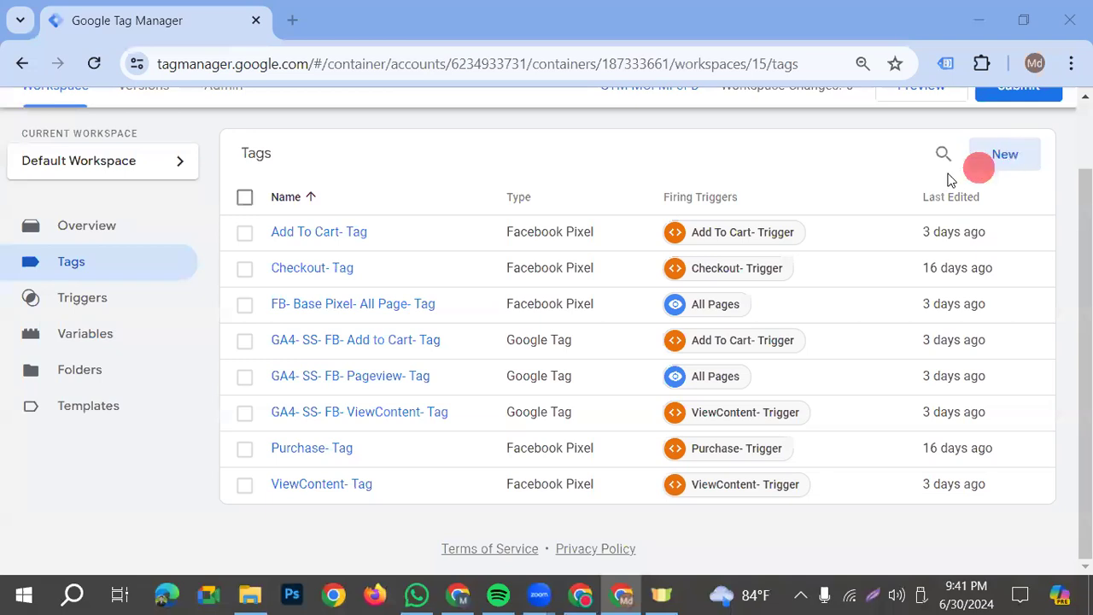
# Create a new tag and name it "GA4- SS- Checkout- Tag"
pyautogui.click(1005, 156)
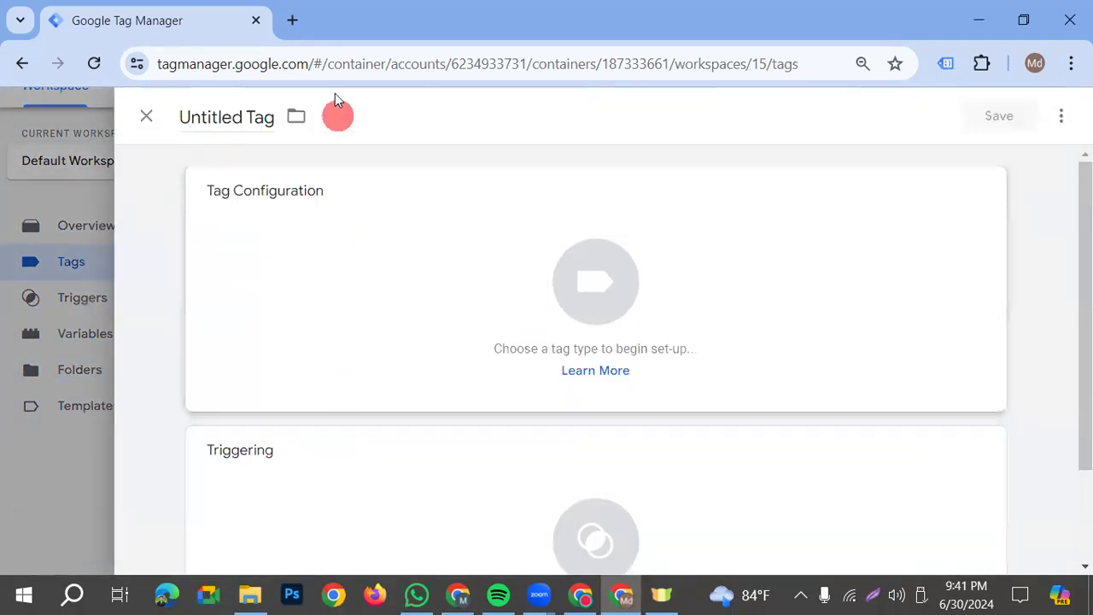
pyautogui.click(257, 117)
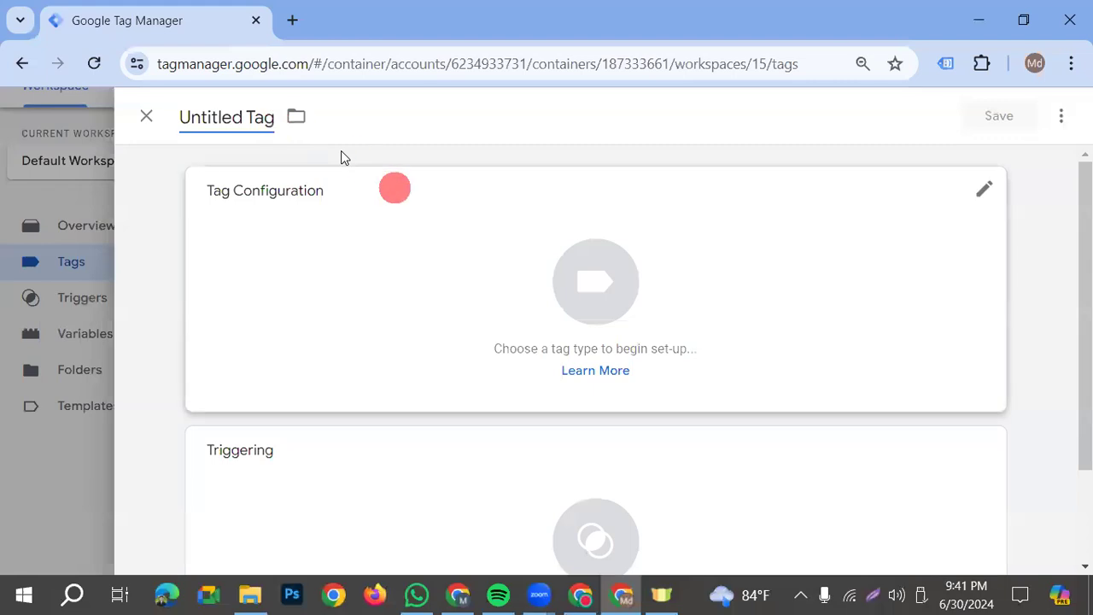
pyautogui.hotkey('ctrl', 'a')
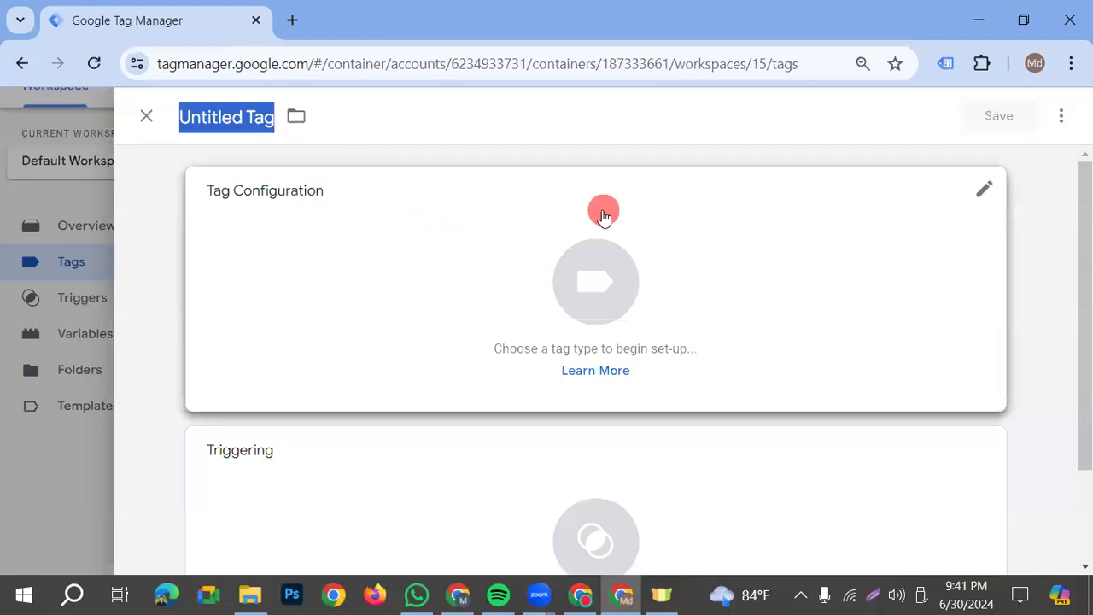
pyautogui.write('GA4- SS- C')
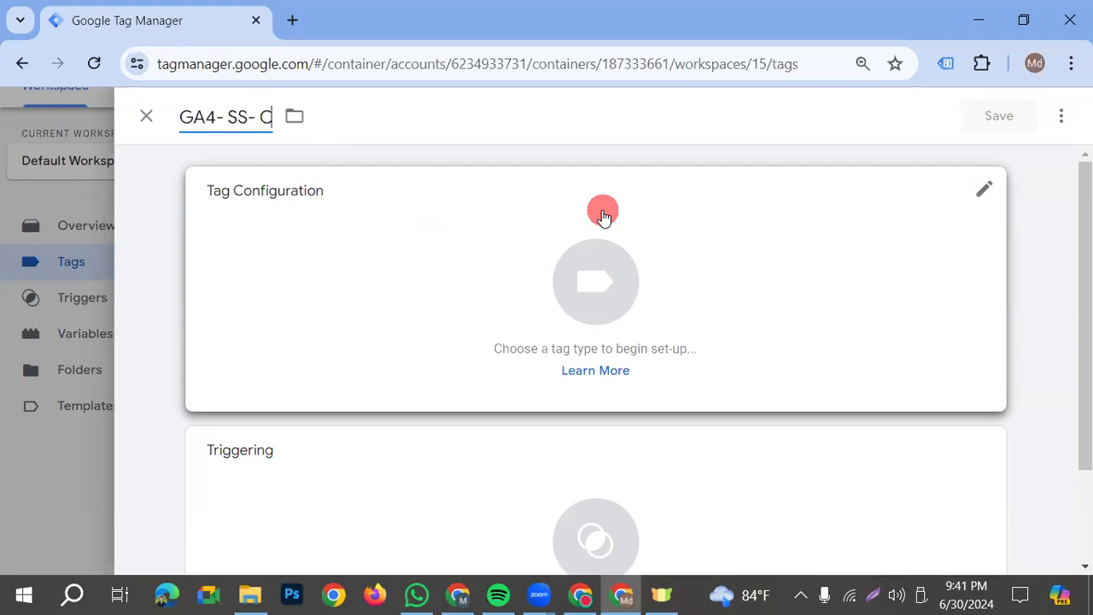
pyautogui.write('eckOut- TAg')
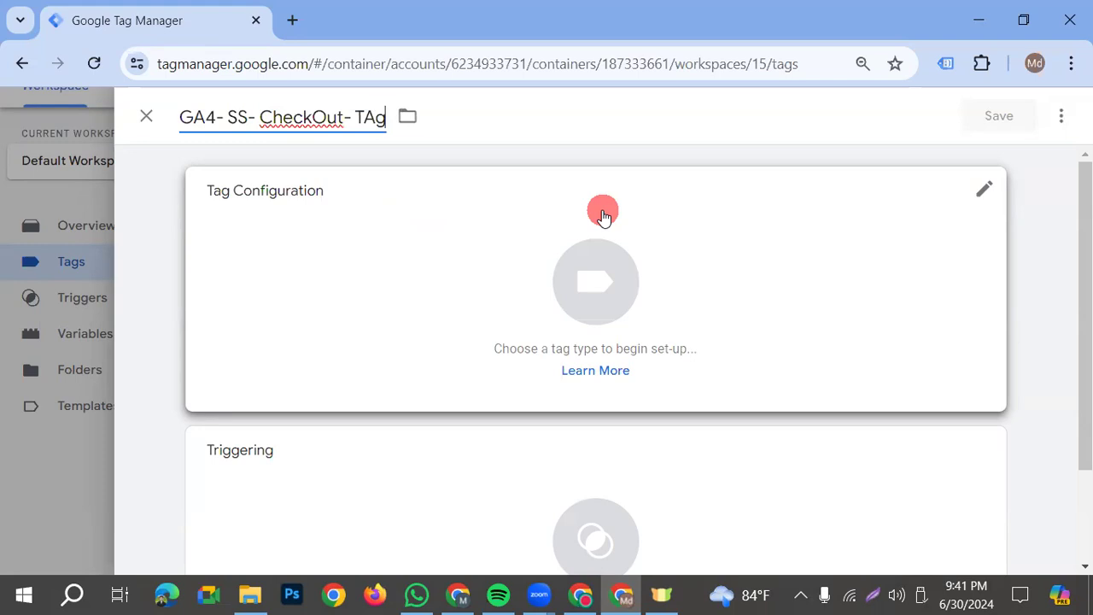
pyautogui.press('BackSpace')
pyautogui.press('BackSpace')
pyautogui.press('BackSpace')
pyautogui.press('BackSpace')
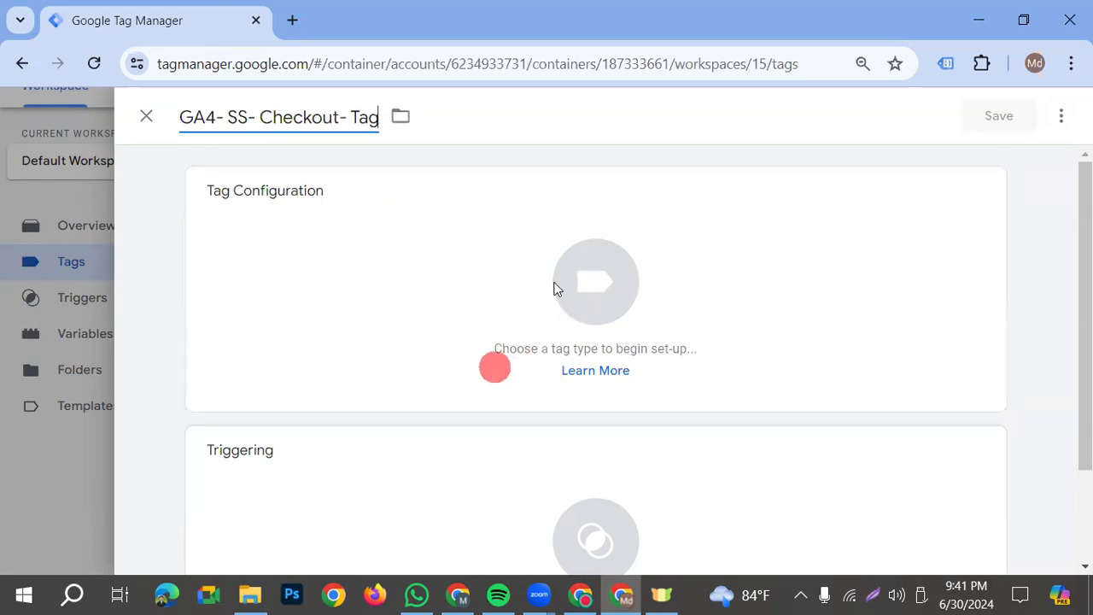
# Set the tag type to the Google Analytics: GA4 Event template
pyautogui.click(405, 298)
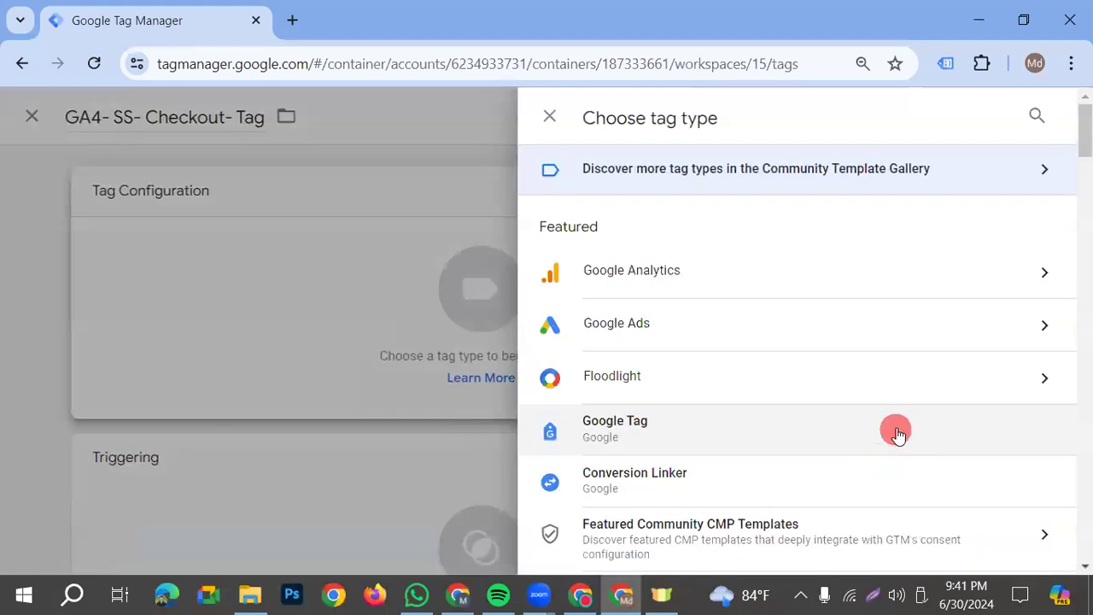
pyautogui.click(784, 279)
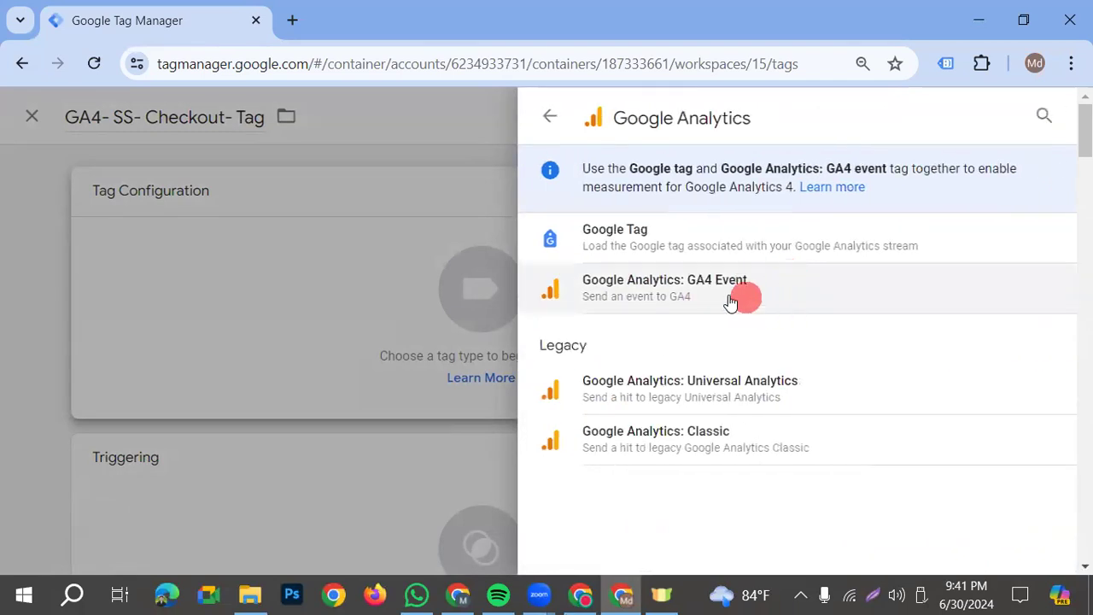
pyautogui.click(680, 288)
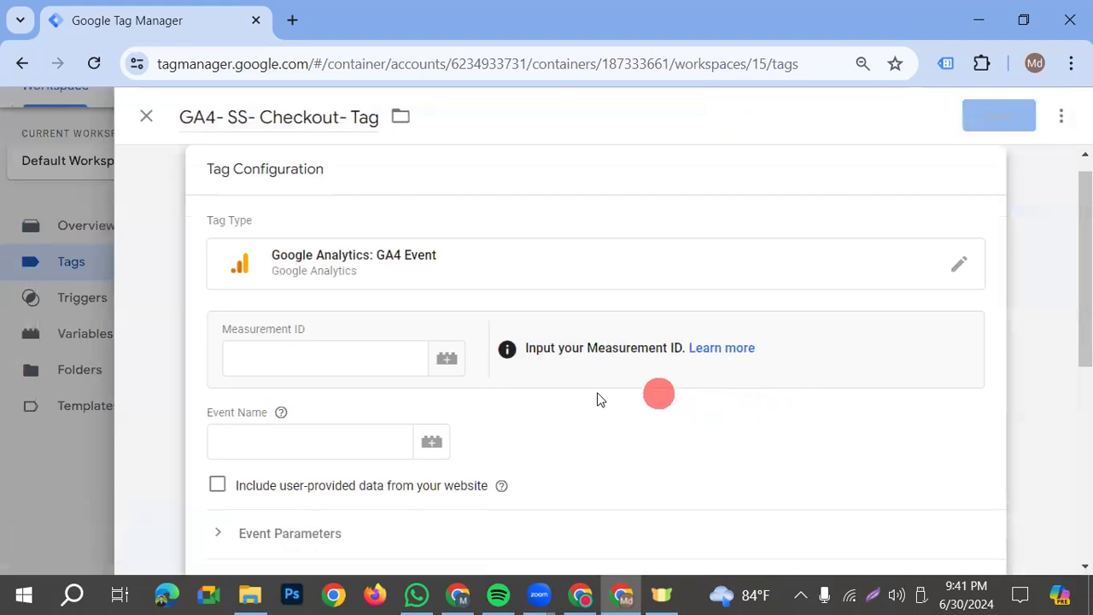
# Use the {{GA4- SS- Measurment ID}} variable as the tag's Measurement ID
pyautogui.click(269, 357)
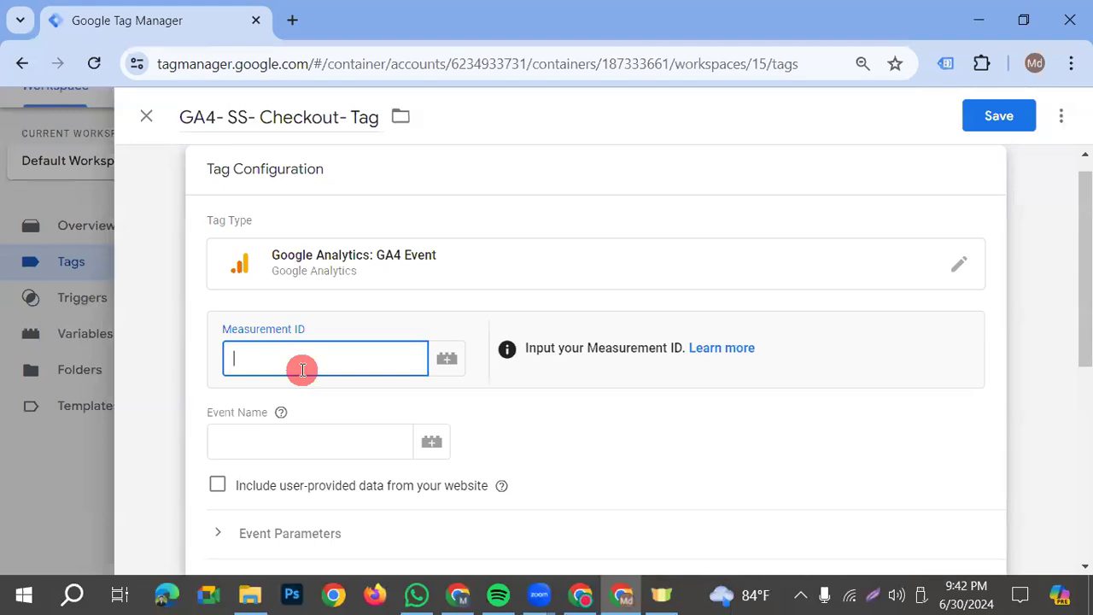
pyautogui.write('{{')
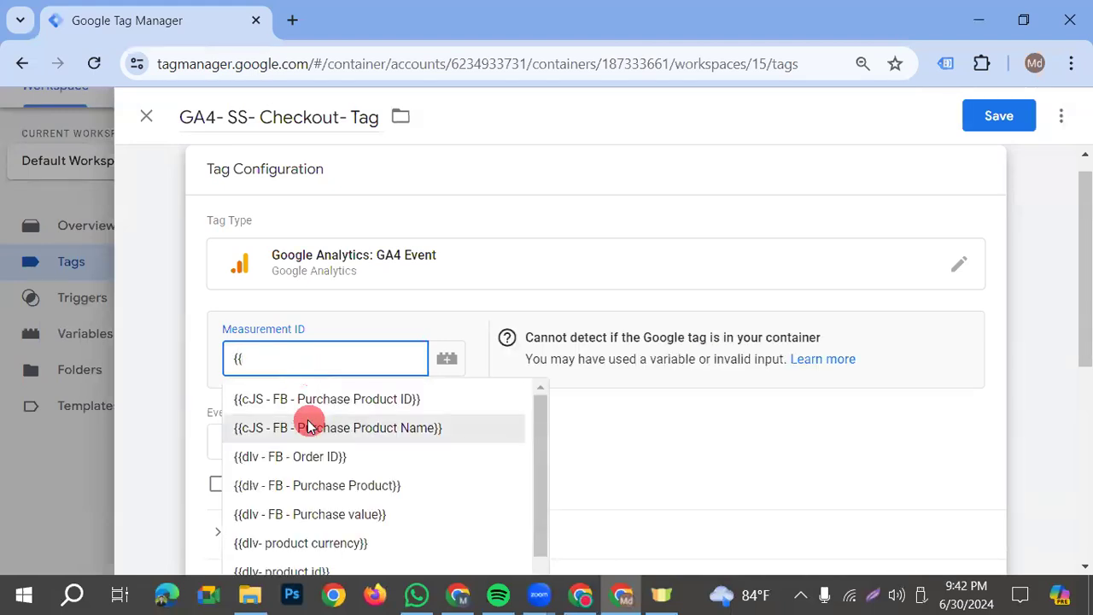
pyautogui.scroll(-3, 310, 419)
pyautogui.click(357, 526)
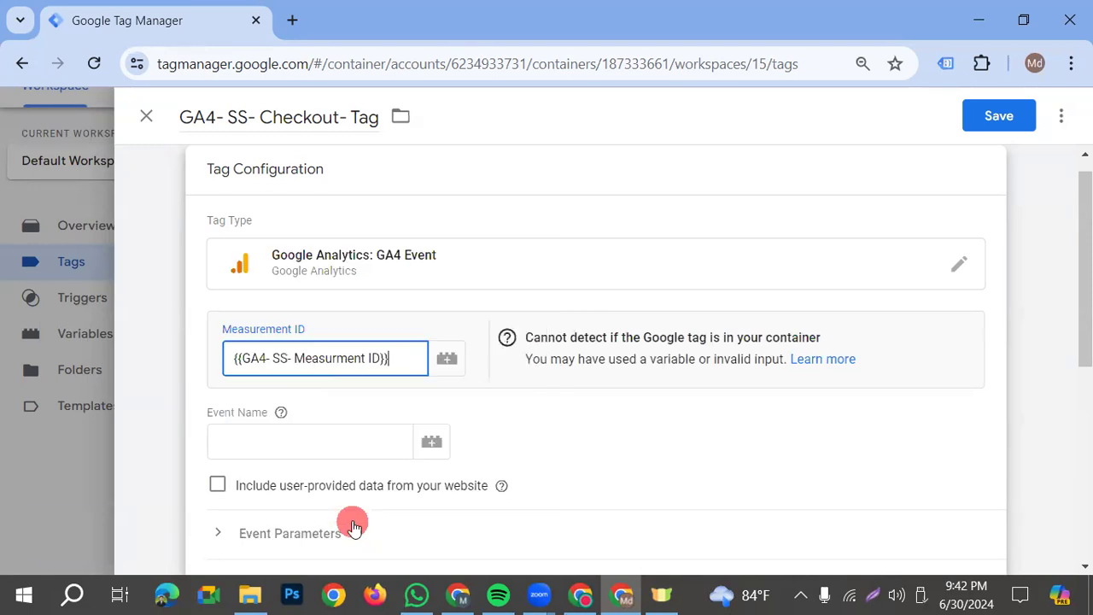
pyautogui.click(812, 344)
# Copy the trigger event name begin_checkout from "Send Checkout Event to Server" in the Setup Facebook CAPI & GA4 Server-side document
pyautogui.click(305, 441)
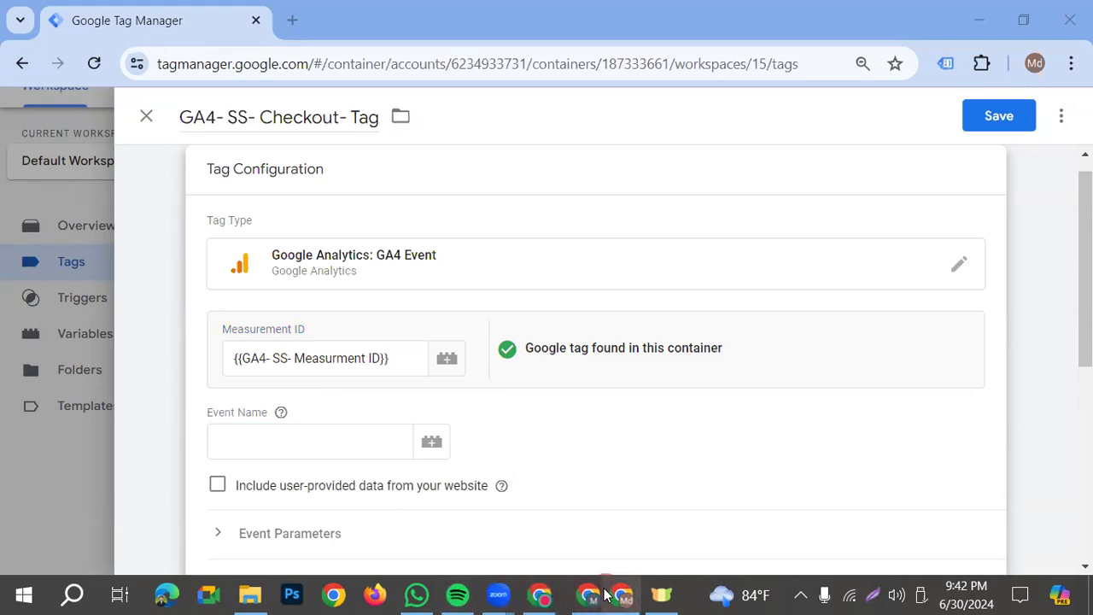
pyautogui.click(585, 596)
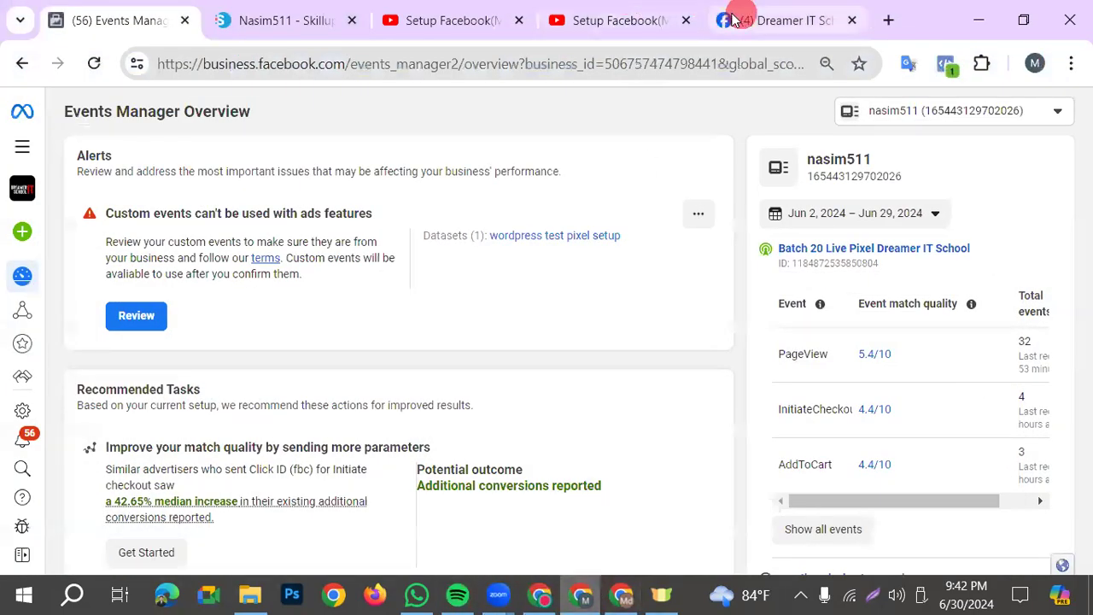
pyautogui.click(552, 595)
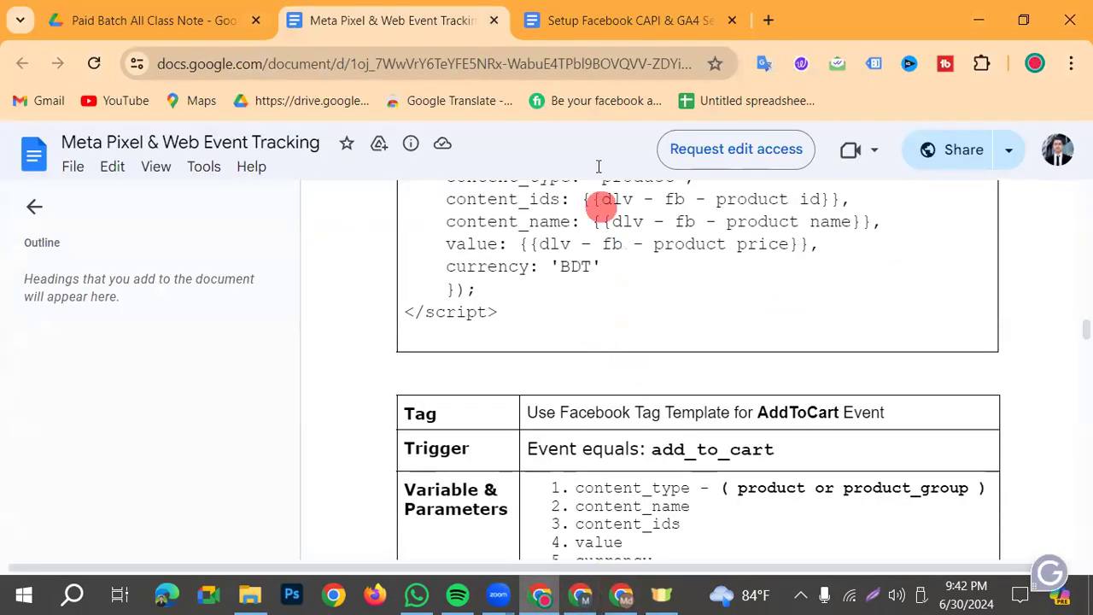
pyautogui.hotkey('ctrl', 'Tab')
pyautogui.scroll(-6, 703, 431)
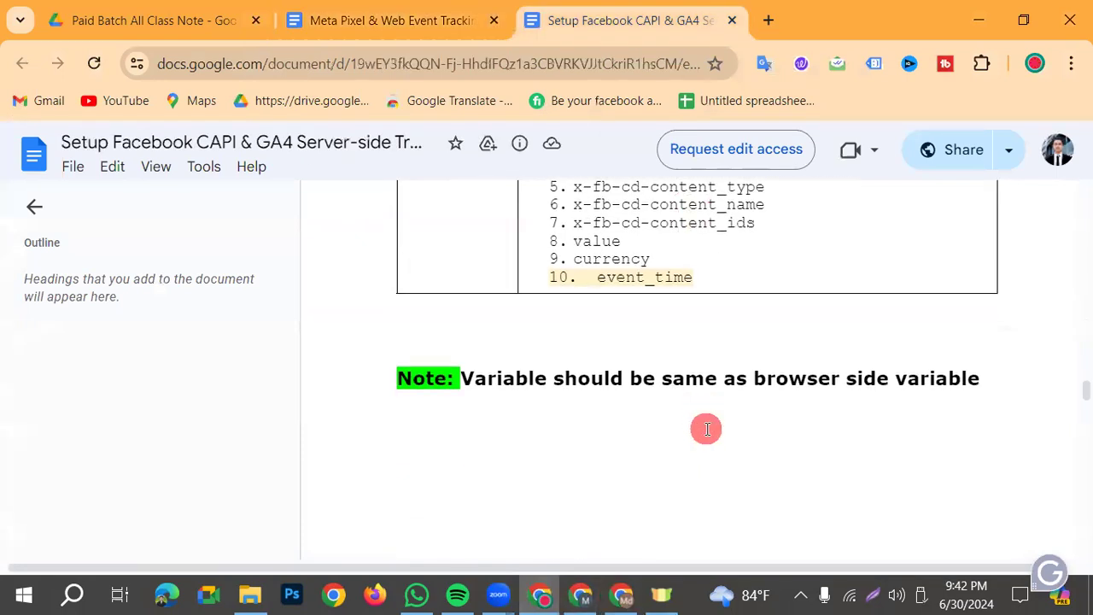
pyautogui.scroll(10, 710, 454)
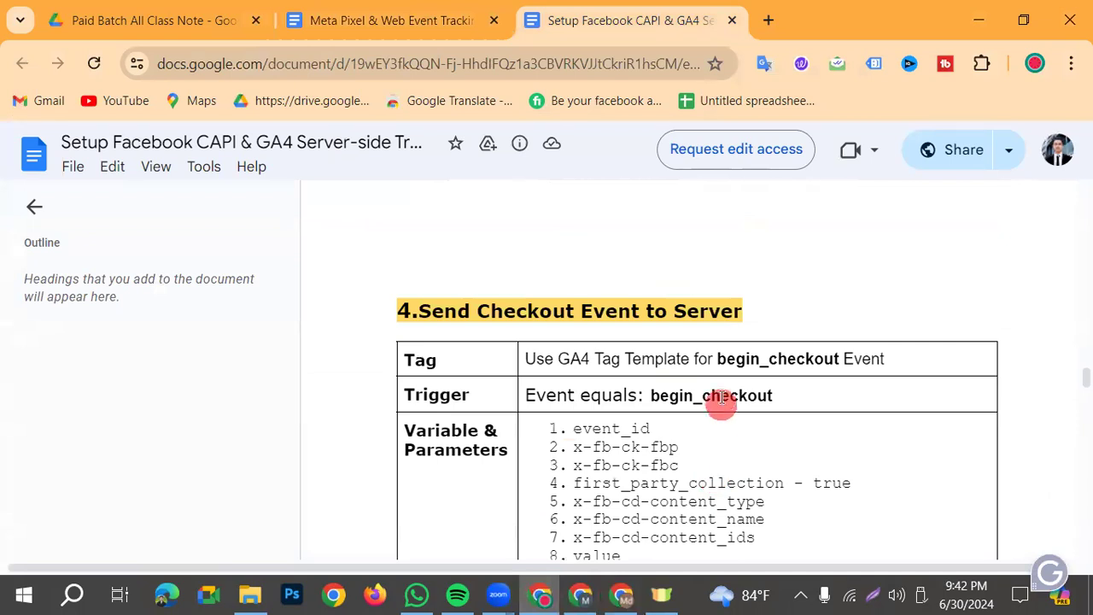
pyautogui.moveTo(708, 394); pyautogui.dragTo(798, 393)
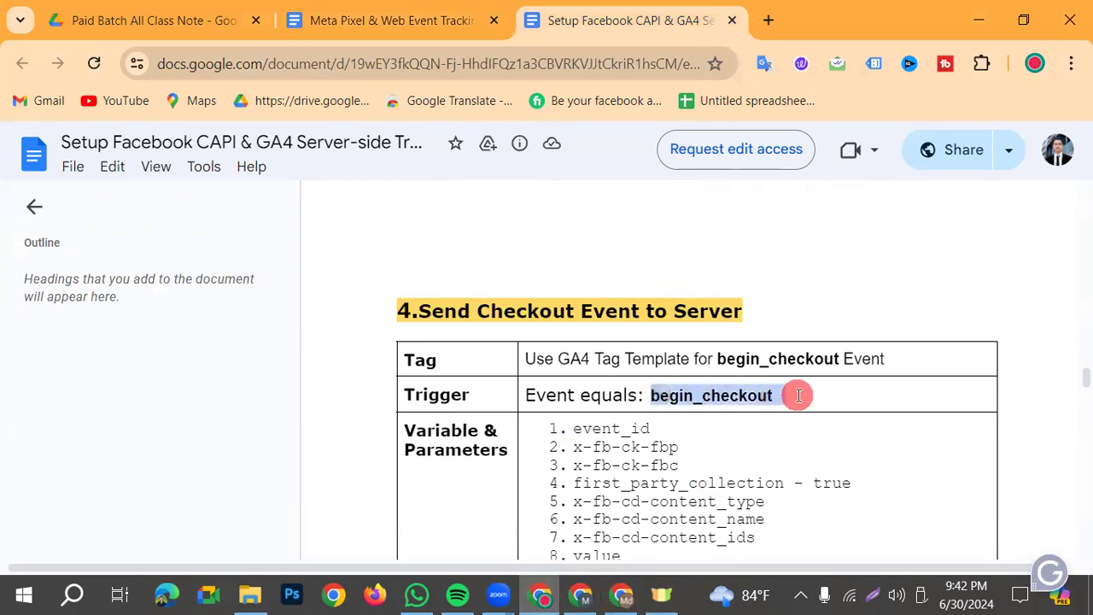
pyautogui.click(720, 394)
pyautogui.doubleClick(720, 394)
pyautogui.hotkey('ctrl', 'c')
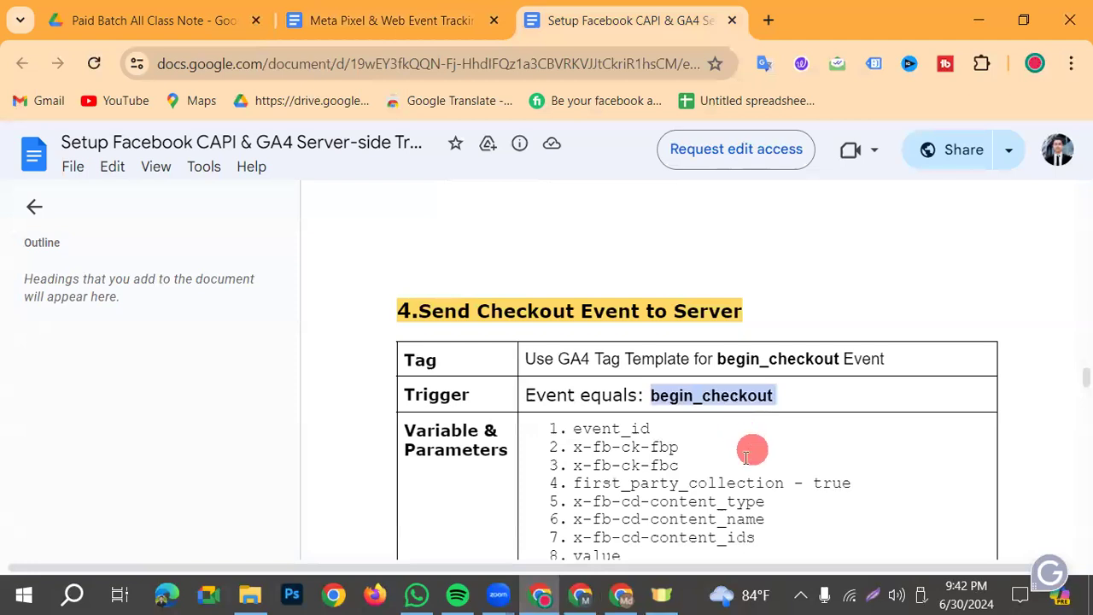
pyautogui.scroll(-1, 740, 455)
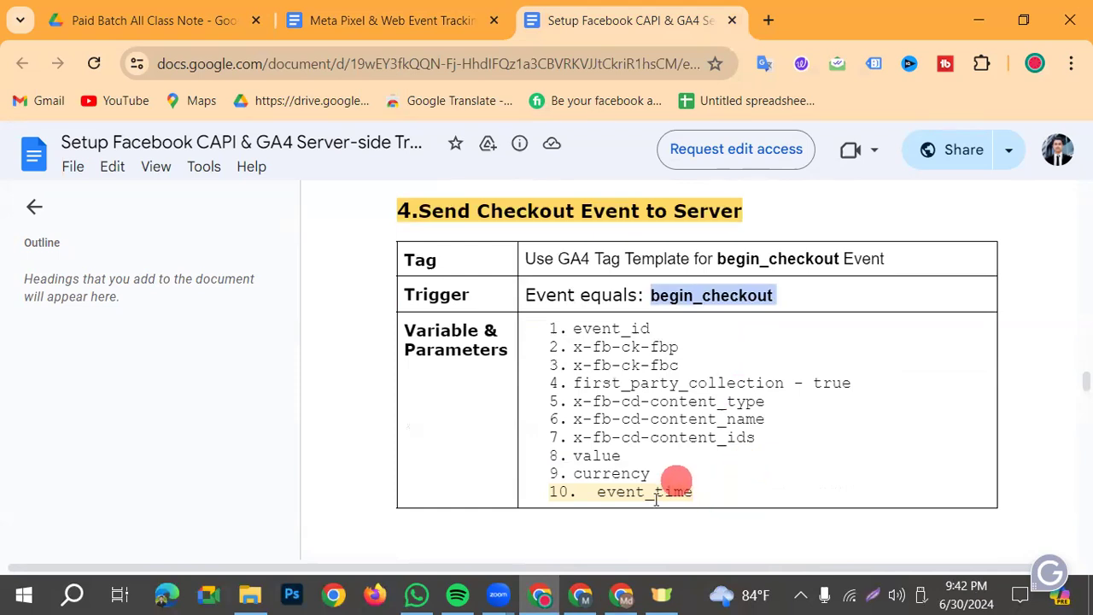
# Return to Google Tag Manager and paste begin_checkout as the tag's event name
pyautogui.click(579, 598)
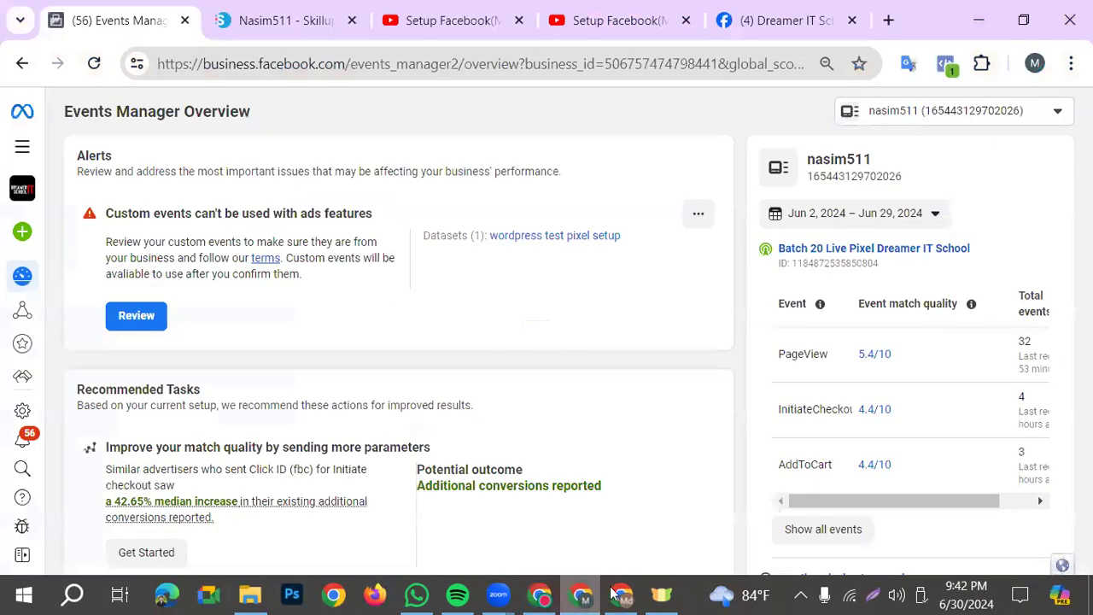
pyautogui.click(613, 594)
pyautogui.hotkey('ctrl', 'v')
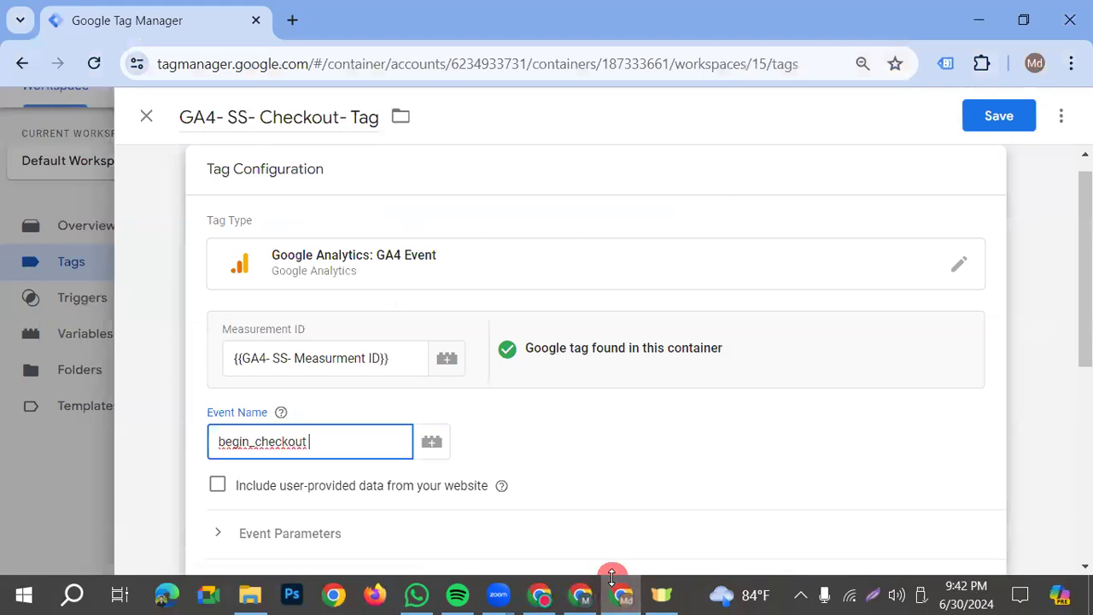
pyautogui.click(502, 427)
# Assign Checkout- Trigger as the tag's firing trigger and save the tag
pyautogui.scroll(-1, 503, 423)
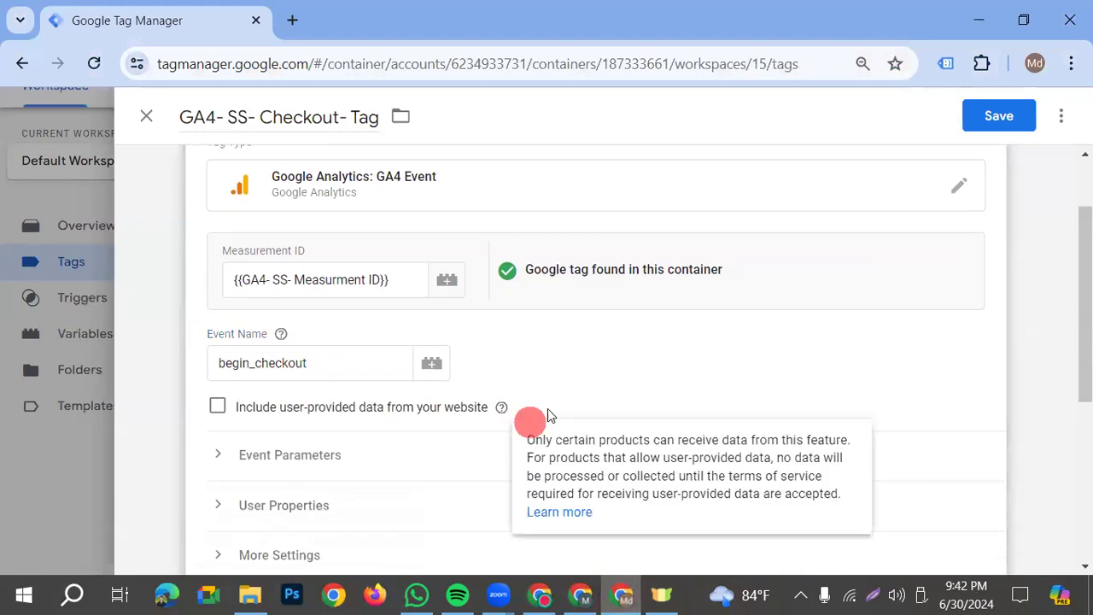
pyautogui.scroll(-4, 481, 395)
pyautogui.click(597, 449)
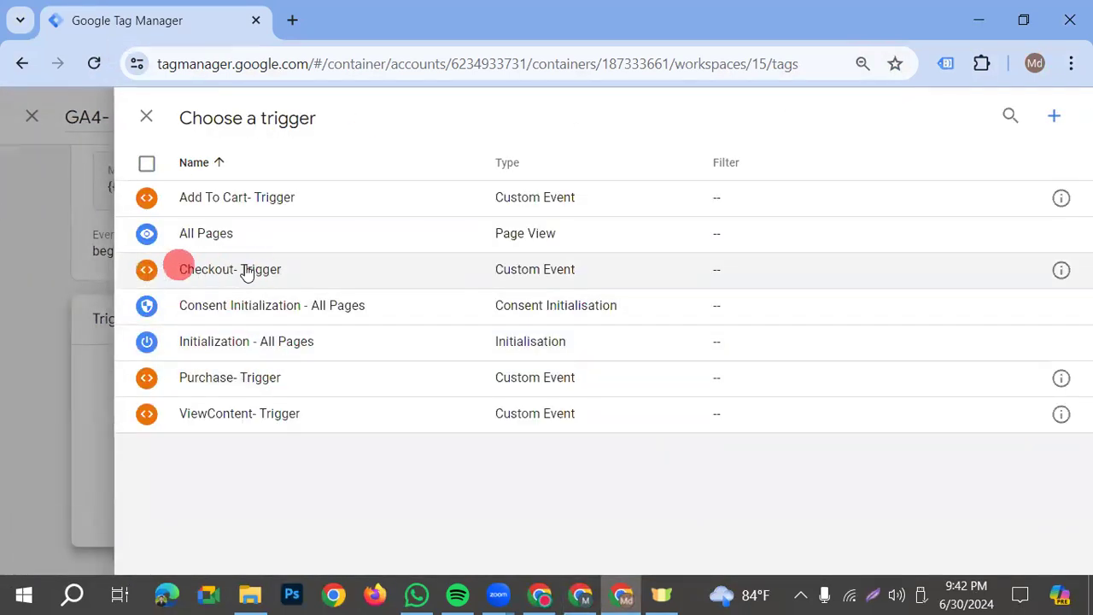
pyautogui.click(305, 279)
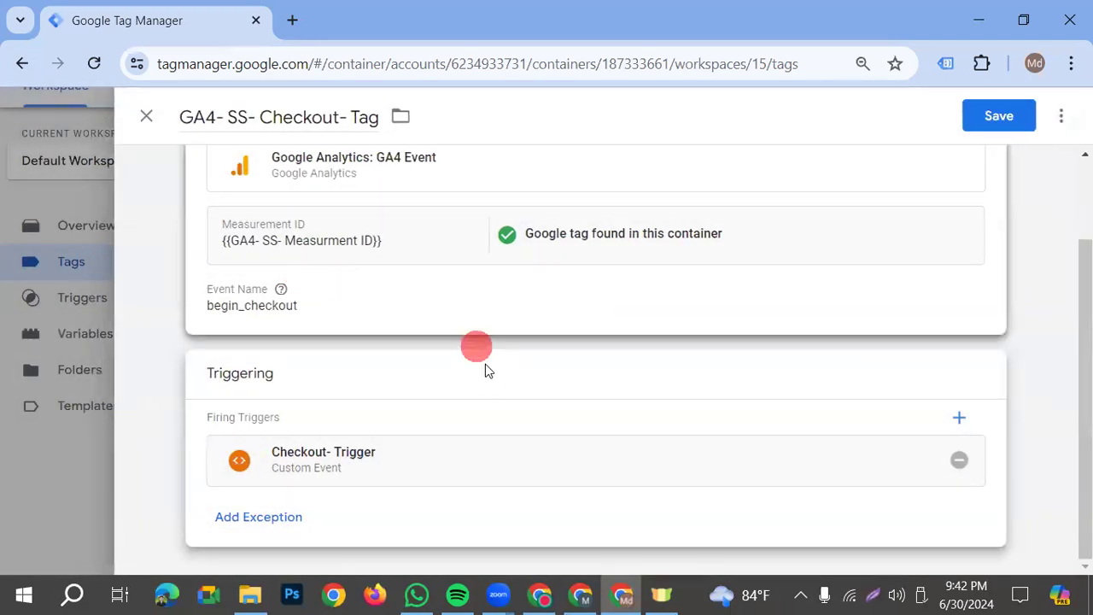
pyautogui.click(1012, 122)
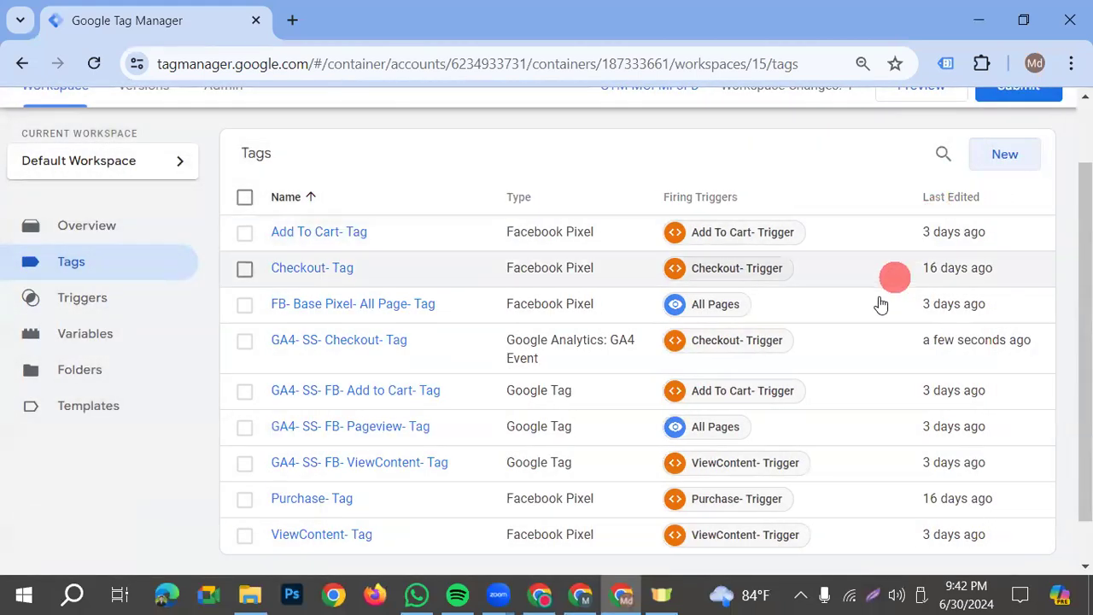
# Review the variables and parameters listed under "Send Checkout Event to Server" in the notes document, and return to Google Tag Manager
pyautogui.click(581, 595)
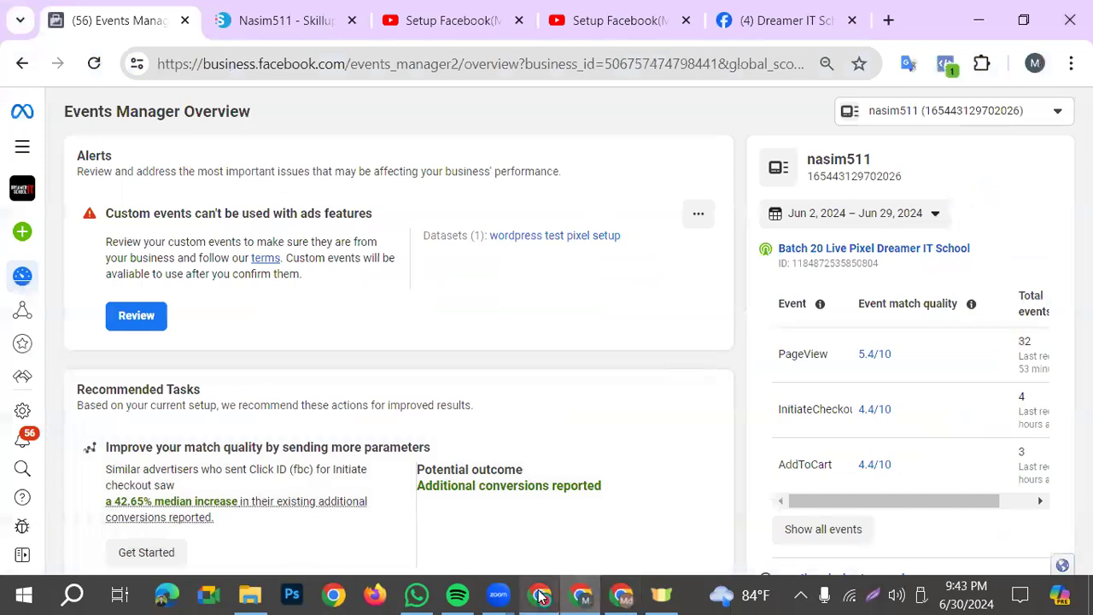
pyautogui.click(583, 595)
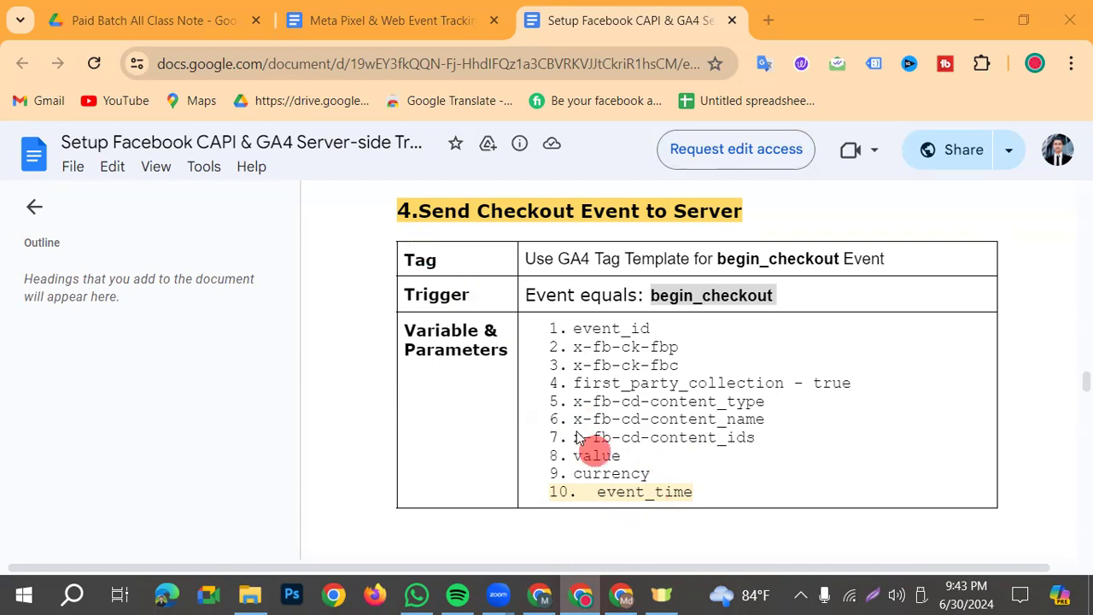
pyautogui.click(623, 596)
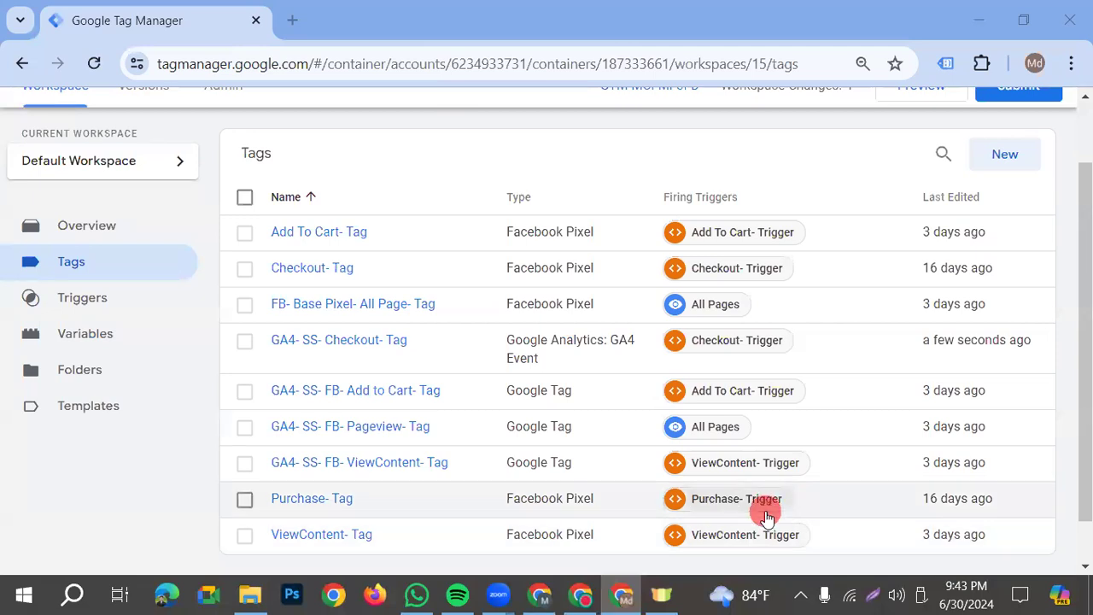
# Reopen GA4- SS- Checkout- Tag for editing and expand its Event Parameters section
pyautogui.click(365, 345)
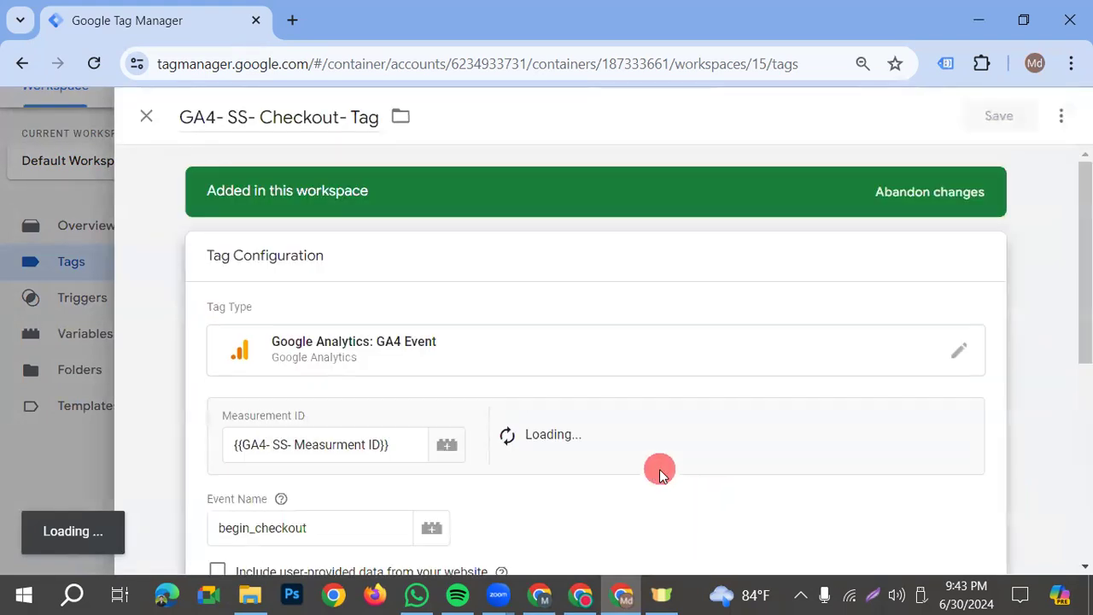
pyautogui.scroll(-3, 640, 457)
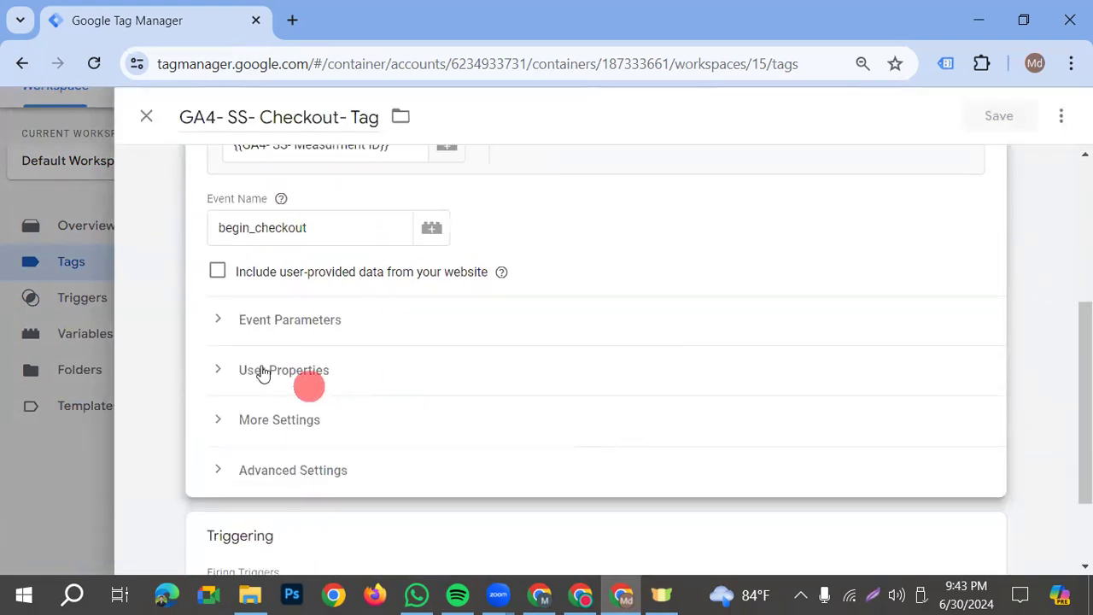
pyautogui.click(220, 320)
pyautogui.scroll(-1, 357, 350)
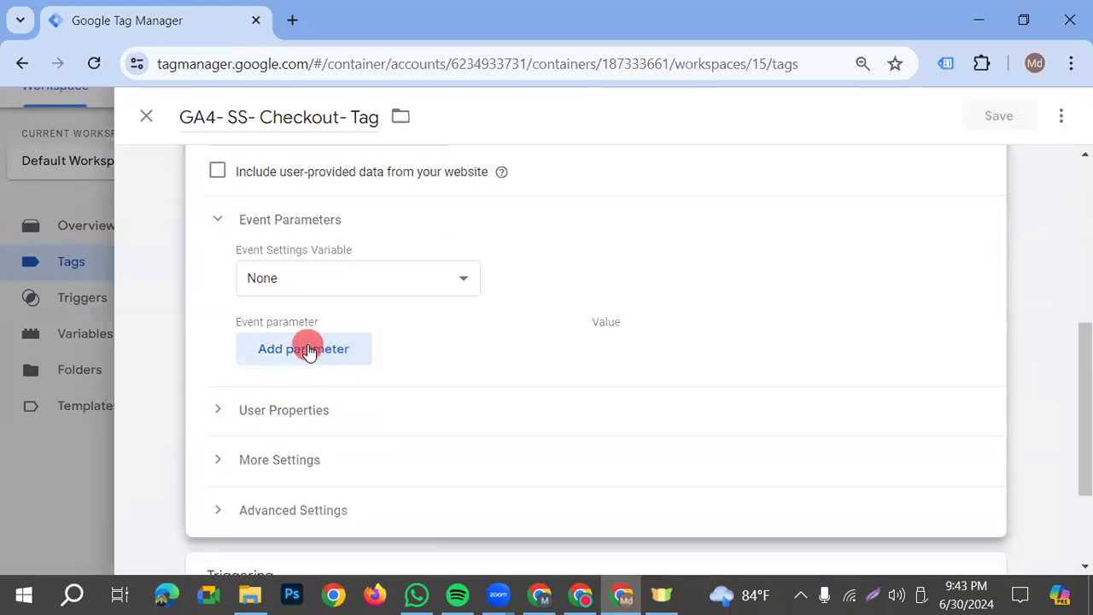
# Add six empty event parameter rows to GA4- SS- Checkout- Tag
pyautogui.click(309, 351)
pyautogui.click(325, 396)
pyautogui.click(312, 448)
pyautogui.click(325, 502)
pyautogui.scroll(-1, 367, 478)
pyautogui.click(354, 451)
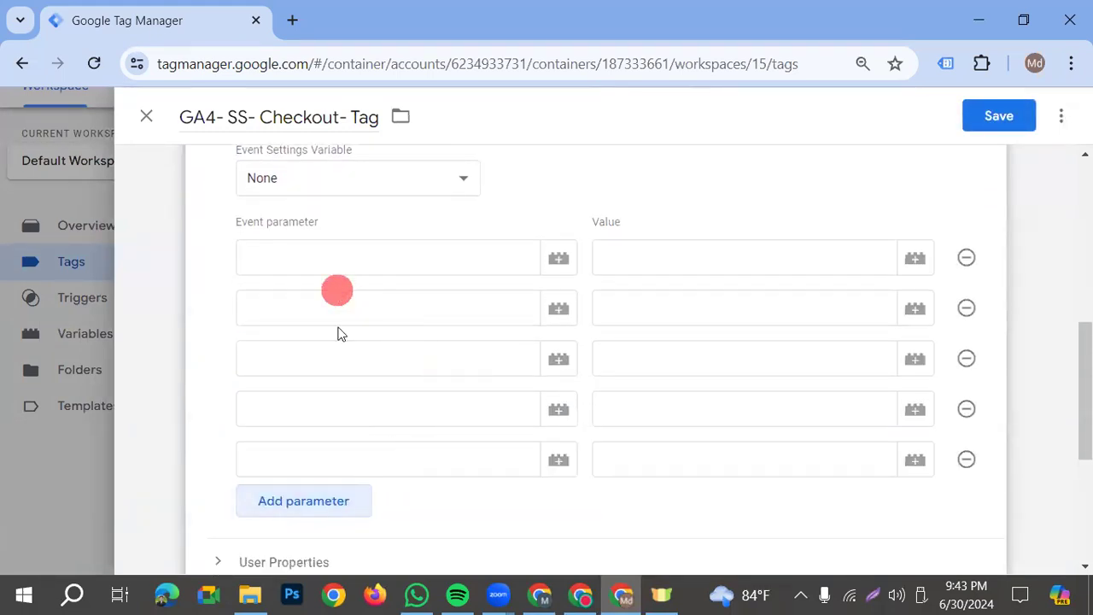
pyautogui.click(330, 500)
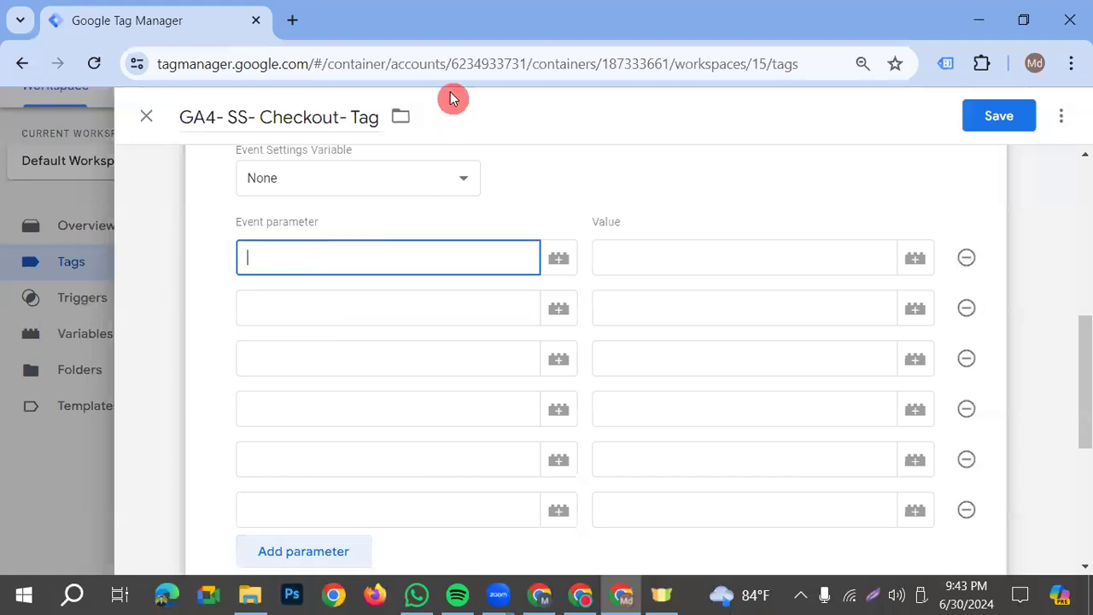
# Open the class notes document in a new tab beside Google Tag Manager and go to "Send Checkout Event to Server"
pyautogui.click(581, 595)
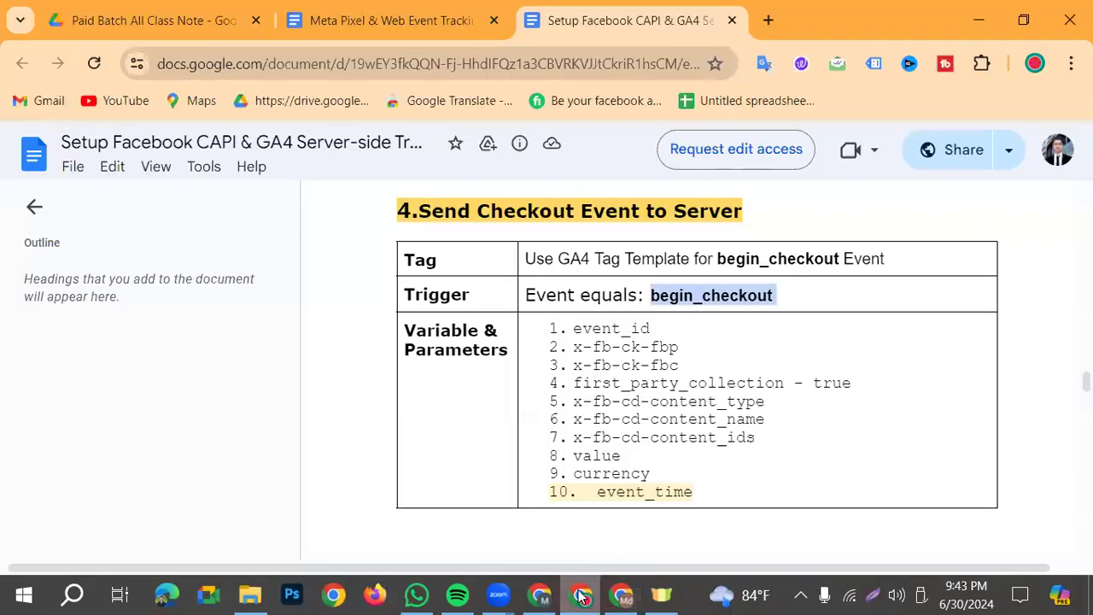
pyautogui.click(622, 595)
pyautogui.click(295, 20)
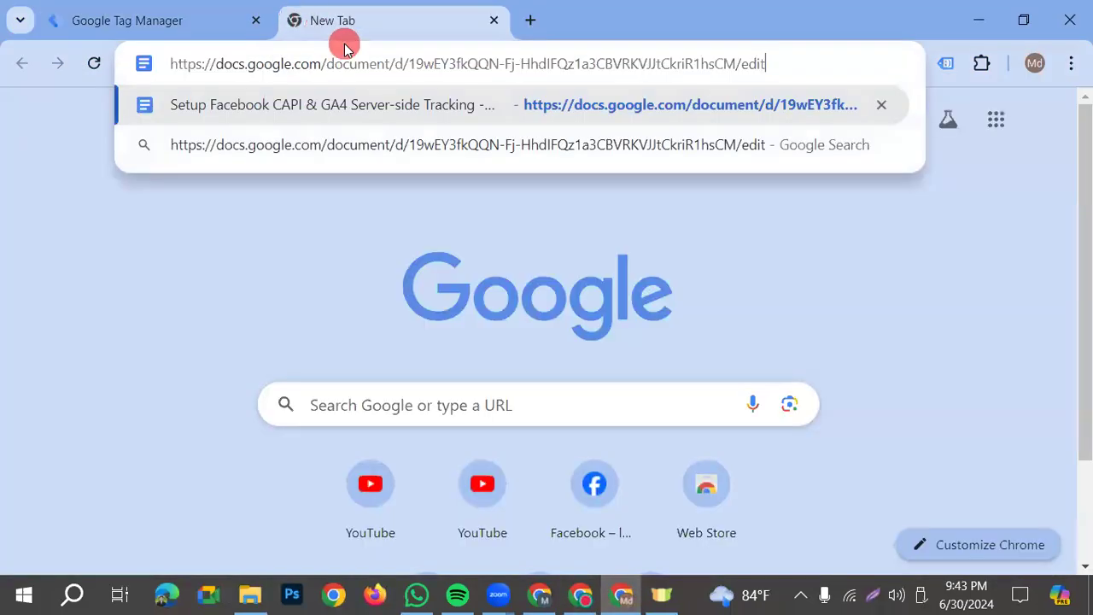
pyautogui.press('Return')
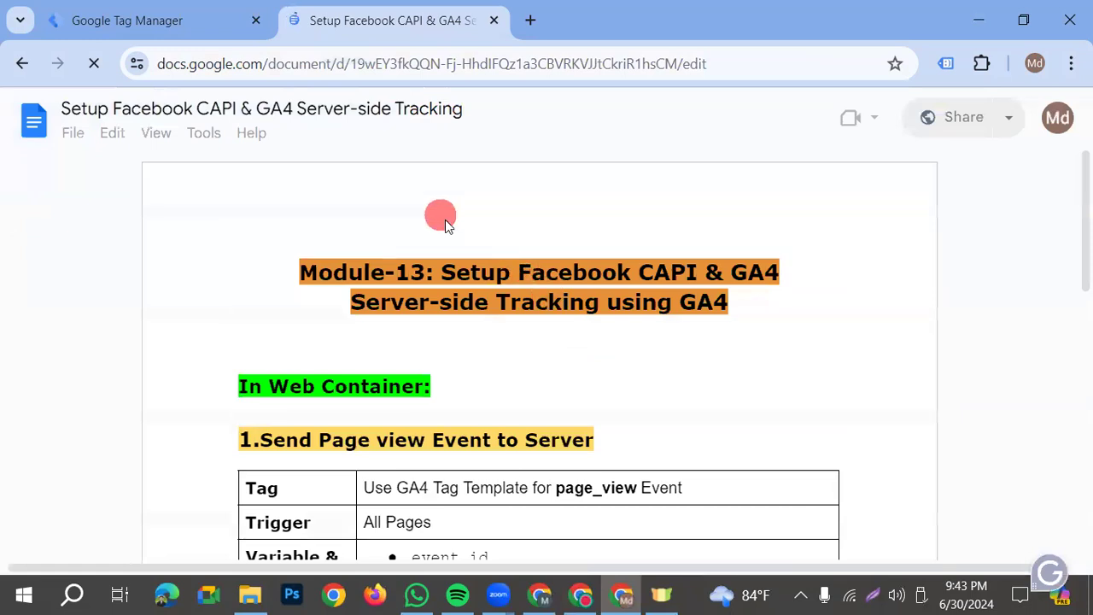
pyautogui.scroll(-20, 517, 493)
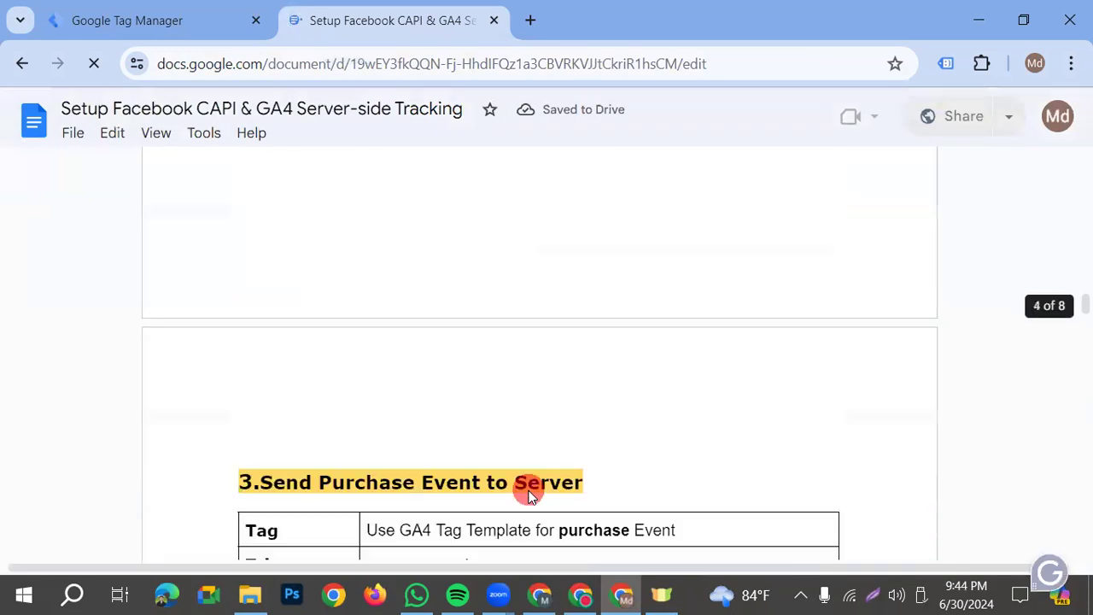
pyautogui.scroll(-12, 528, 495)
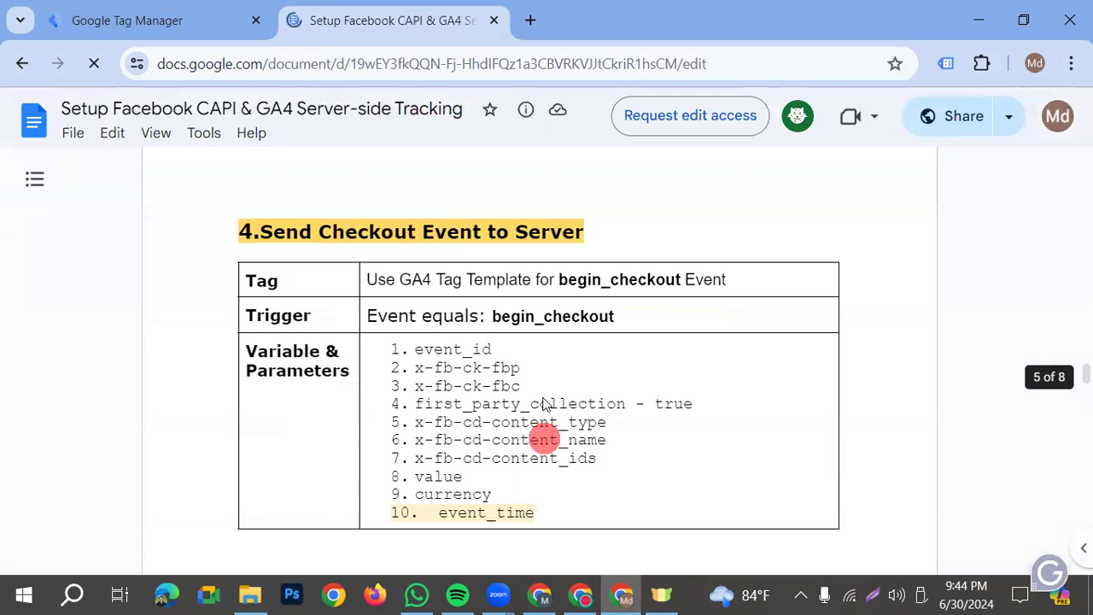
# Copy x-fb-cd-content_type, x-fb-cd-content_name and x-fb-cd-content_ids from the notes into the tag's first three event parameter names
pyautogui.doubleClick(587, 425)
pyautogui.click(429, 425)
pyautogui.moveTo(429, 425); pyautogui.dragTo(672, 419)
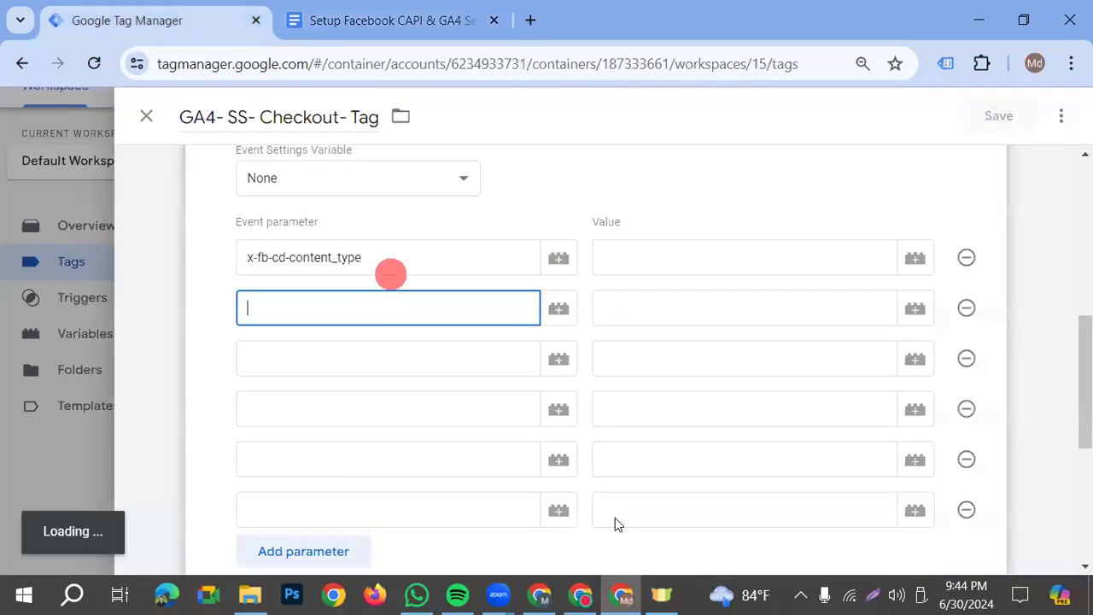
pyautogui.moveTo(606, 440); pyautogui.dragTo(415, 440)
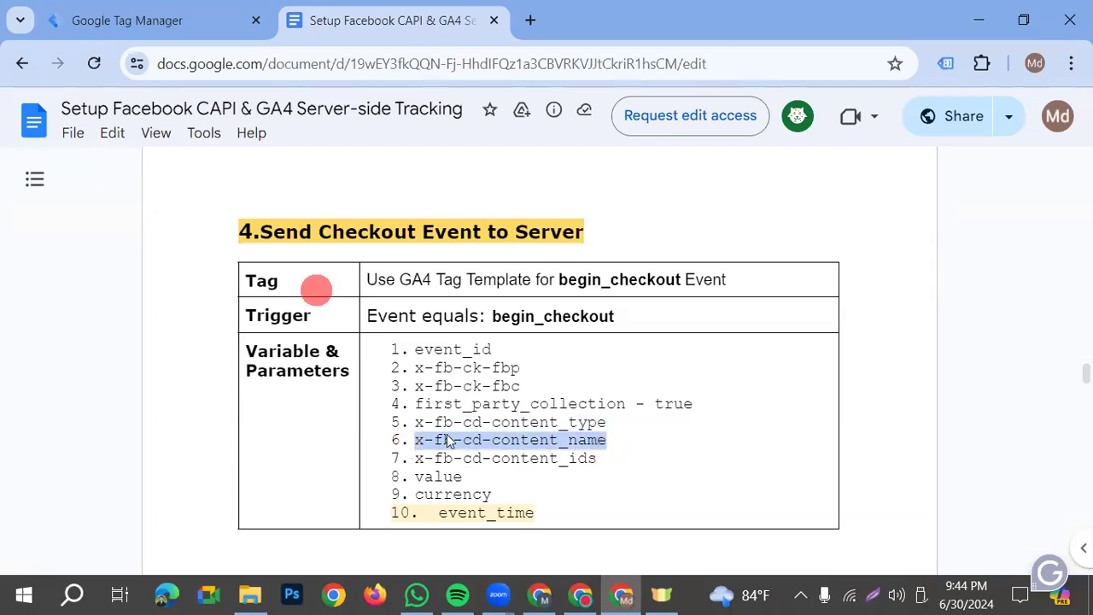
pyautogui.moveTo(607, 457); pyautogui.dragTo(415, 458)
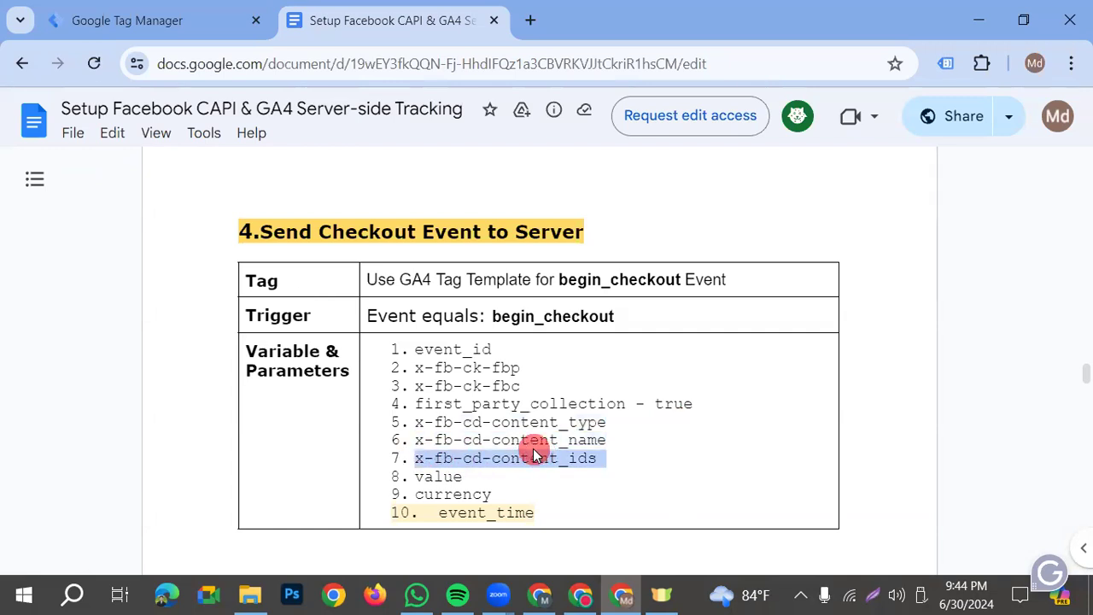
pyautogui.click(195, 15)
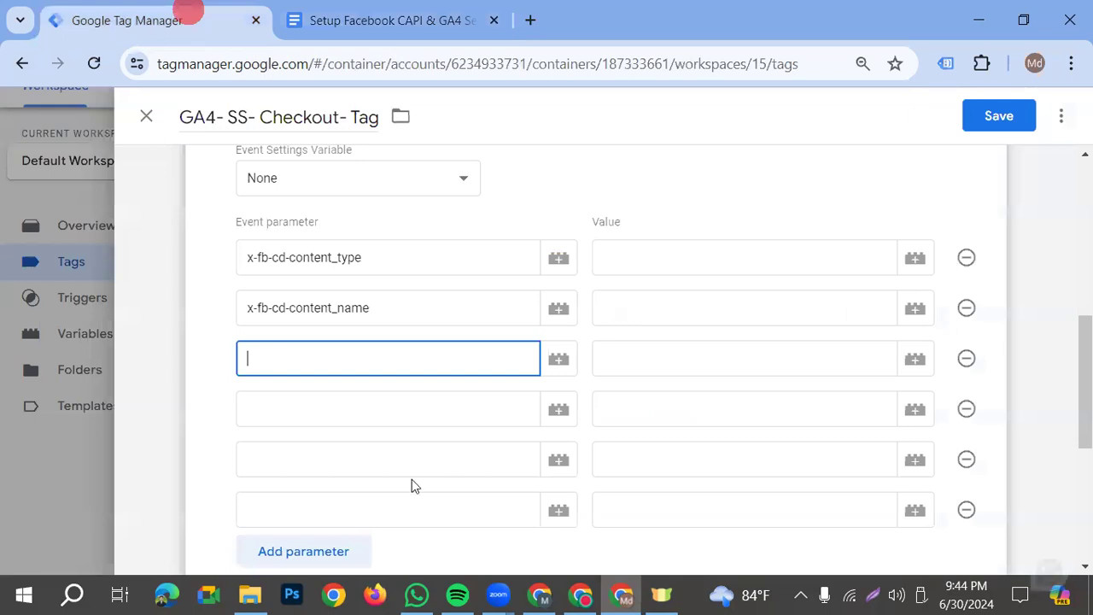
# Copy value and currency from the notes into the tag's fourth and fifth event parameter names
pyautogui.moveTo(465, 478); pyautogui.dragTo(413, 479)
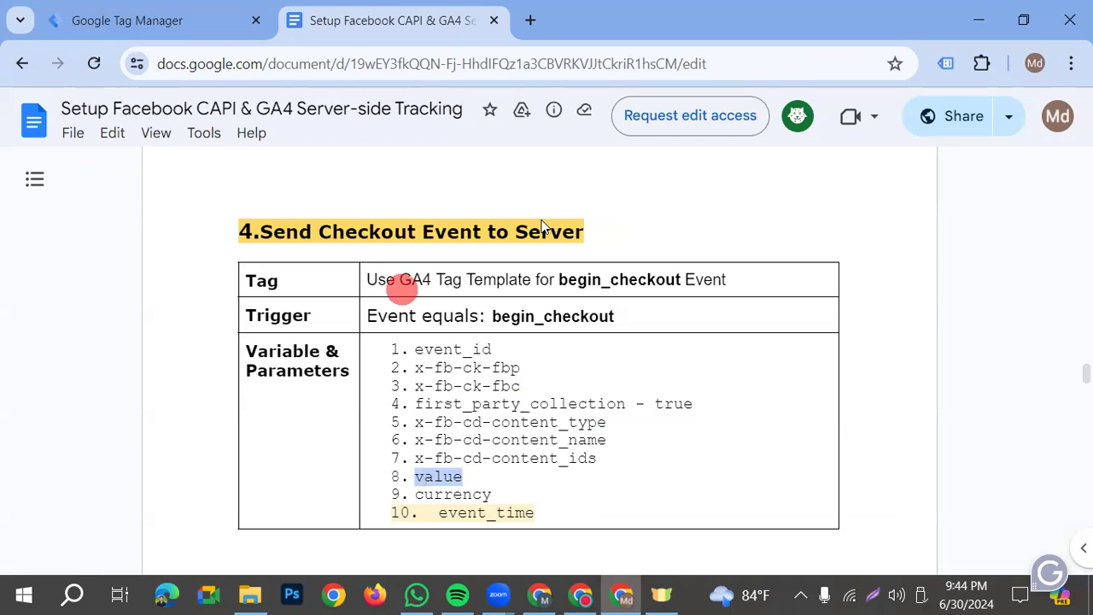
pyautogui.doubleClick(419, 496)
pyautogui.hotkey('ctrl', 'c')
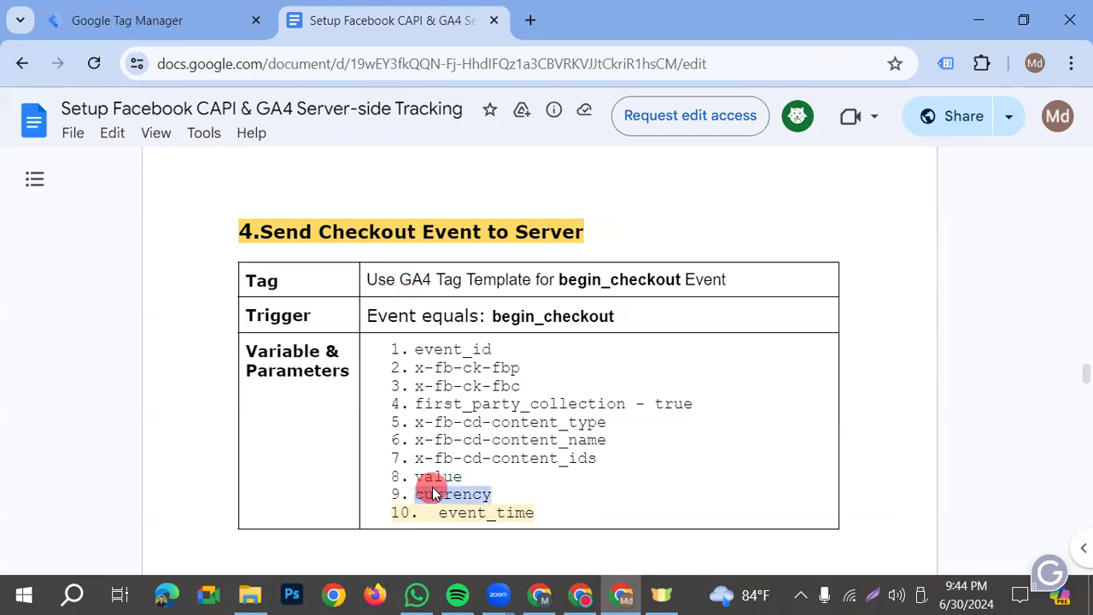
pyautogui.click(158, 27)
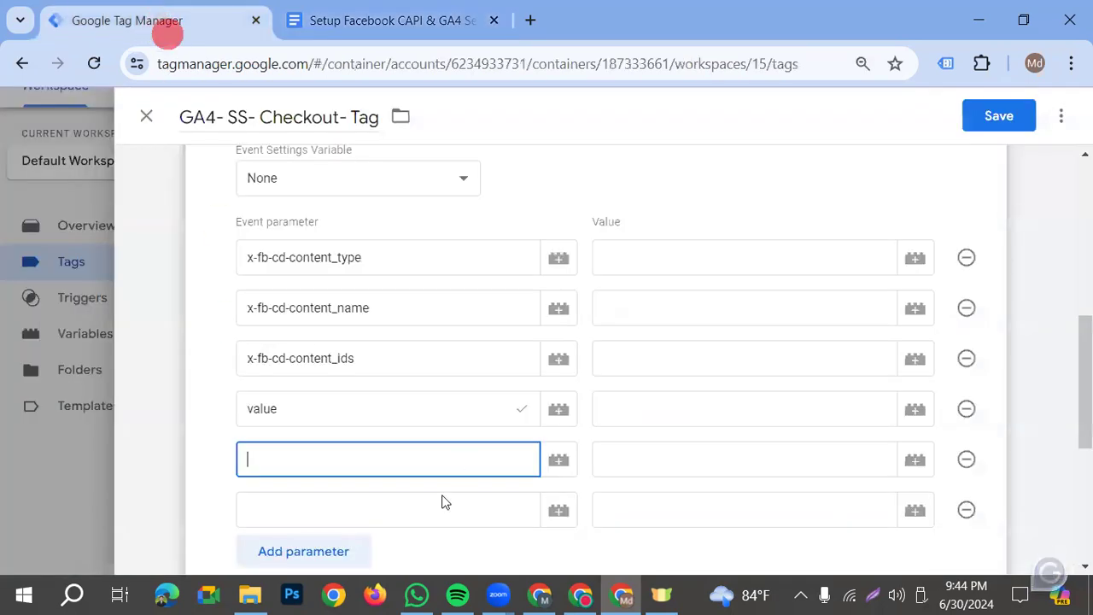
pyautogui.hotkey('ctrl', 'v')
# Copy event_id from the notes into the tag's sixth event parameter name
pyautogui.click(191, 421)
pyautogui.click(325, 513)
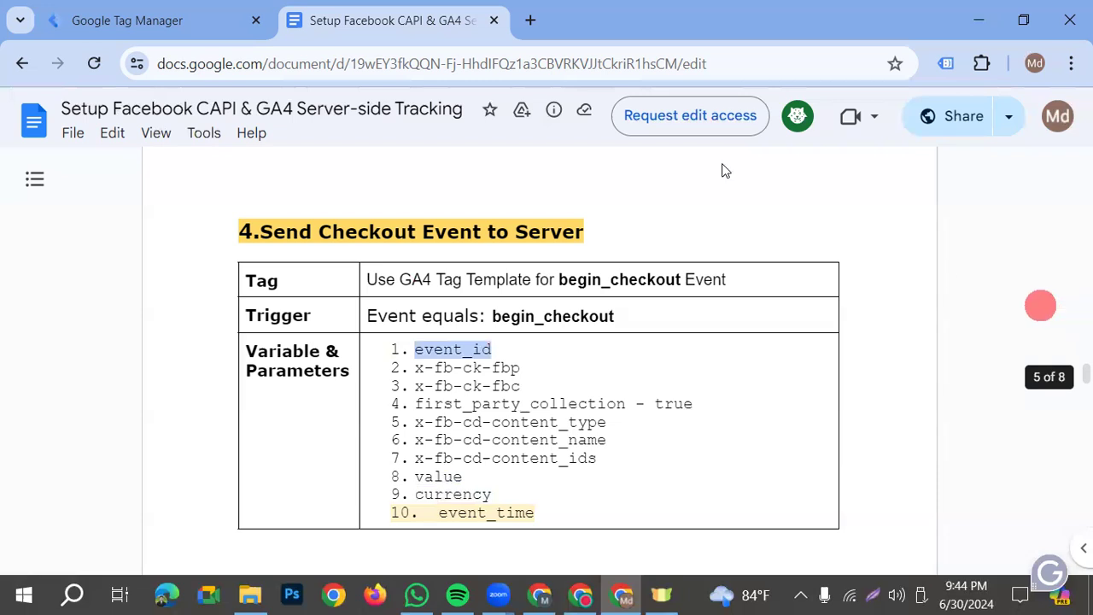
pyautogui.click(170, 15)
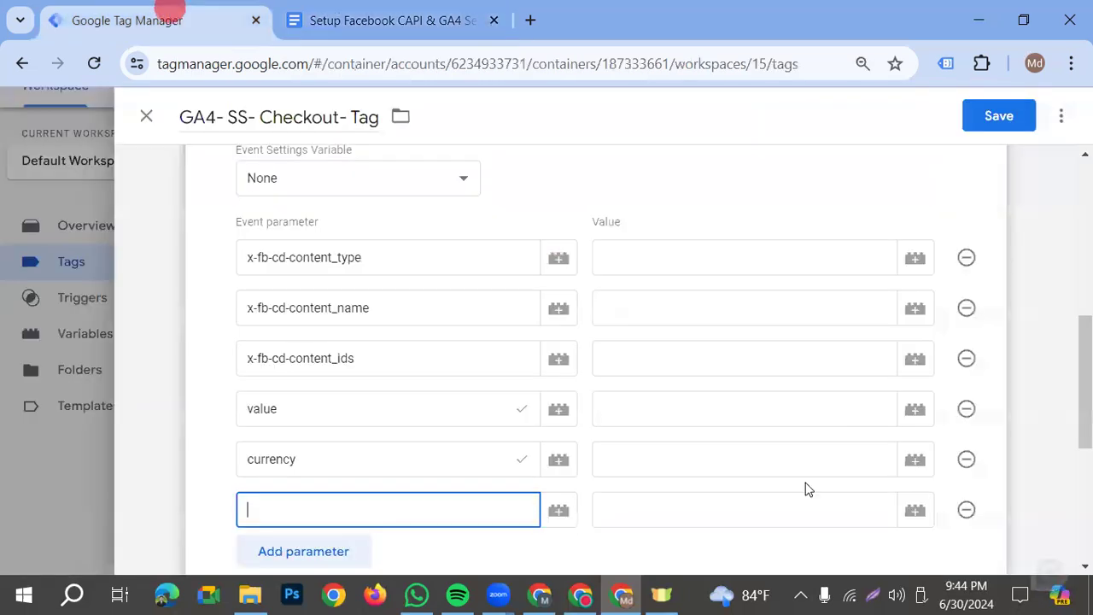
pyautogui.write('event_id')
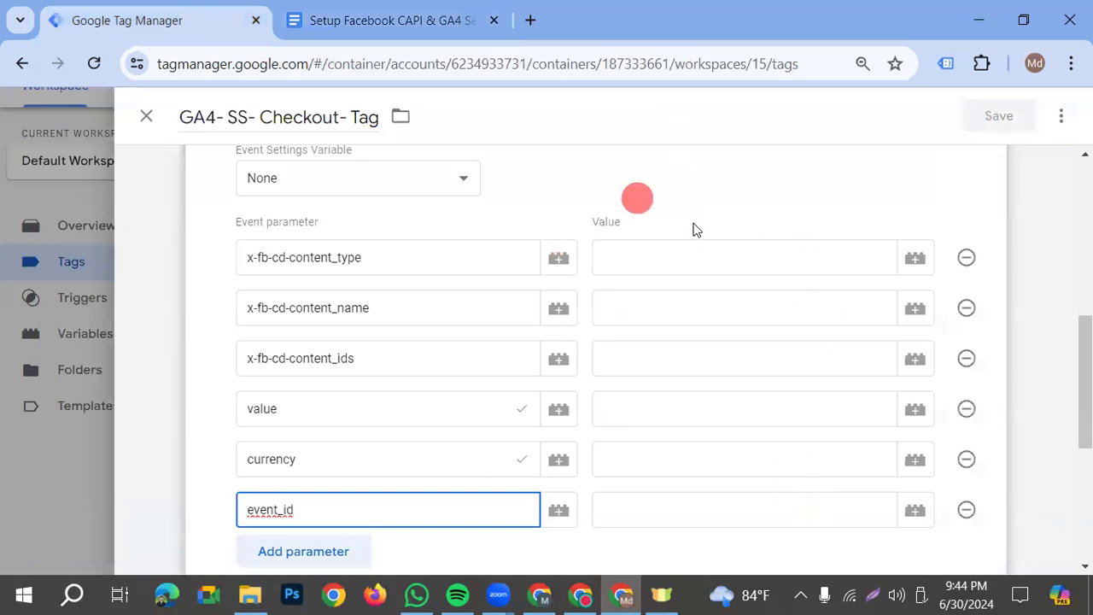
# Set the x-fb-cd-content_type value to product and the x-fb-cd-content_name value to {{dlv- product name}}
pyautogui.click(679, 269)
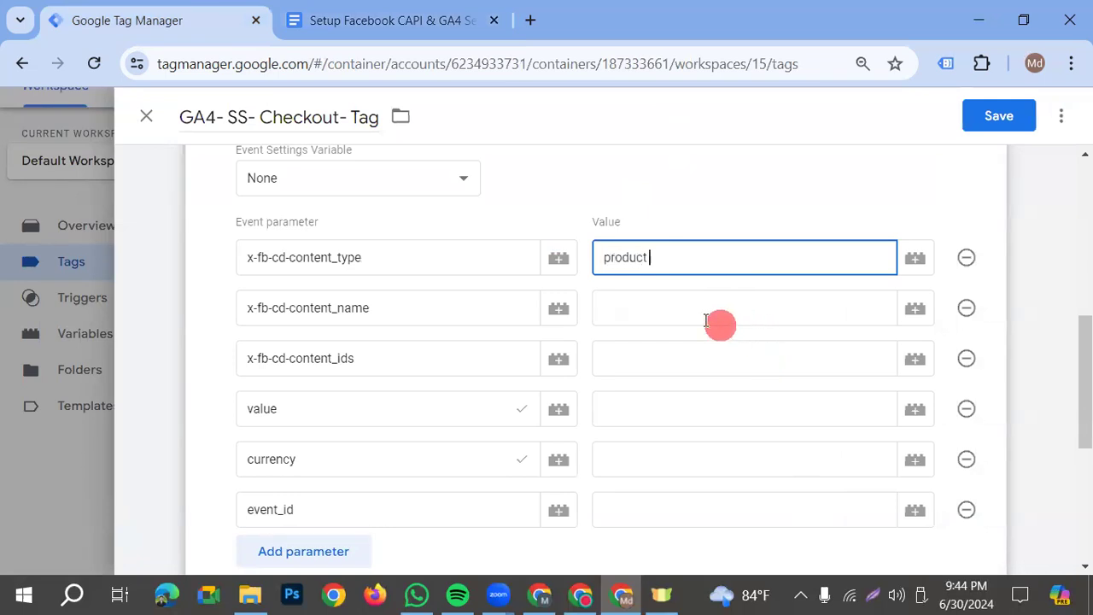
pyautogui.click(681, 310)
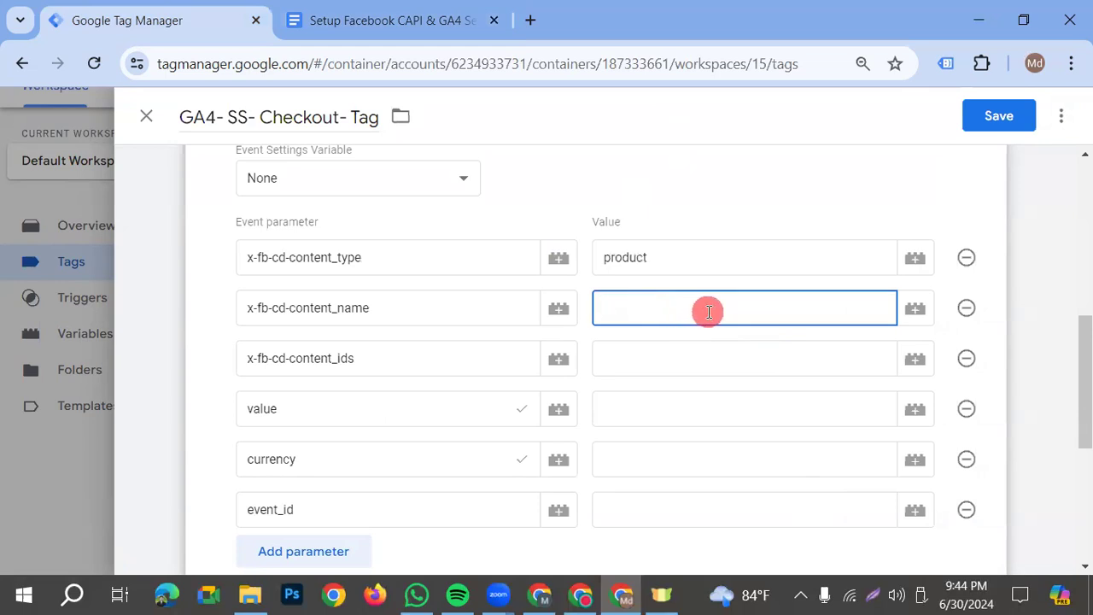
pyautogui.write('{{')
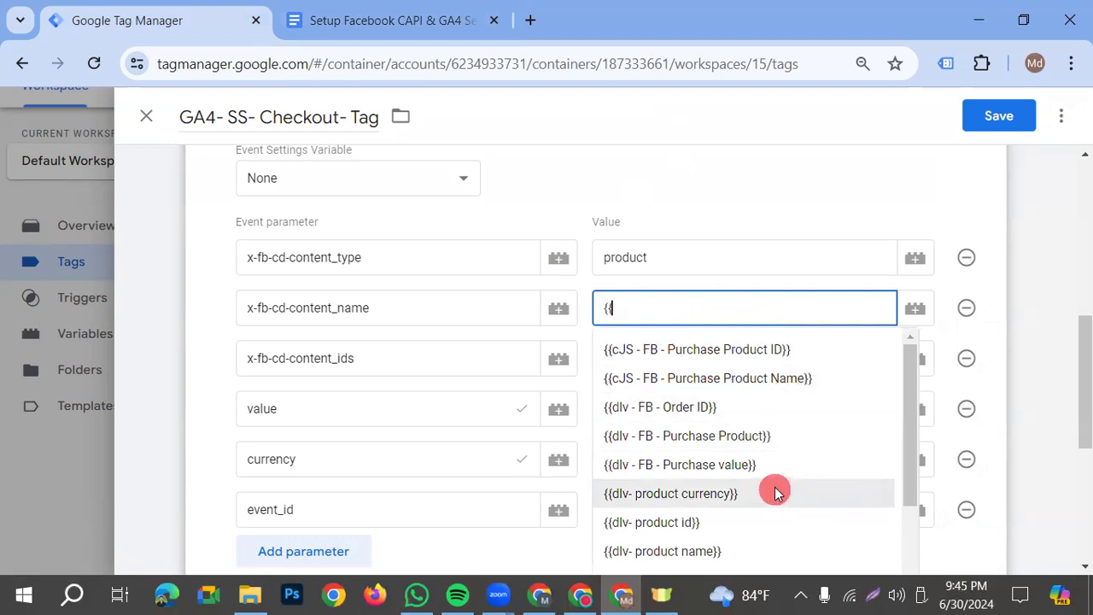
pyautogui.scroll(-2, 773, 482)
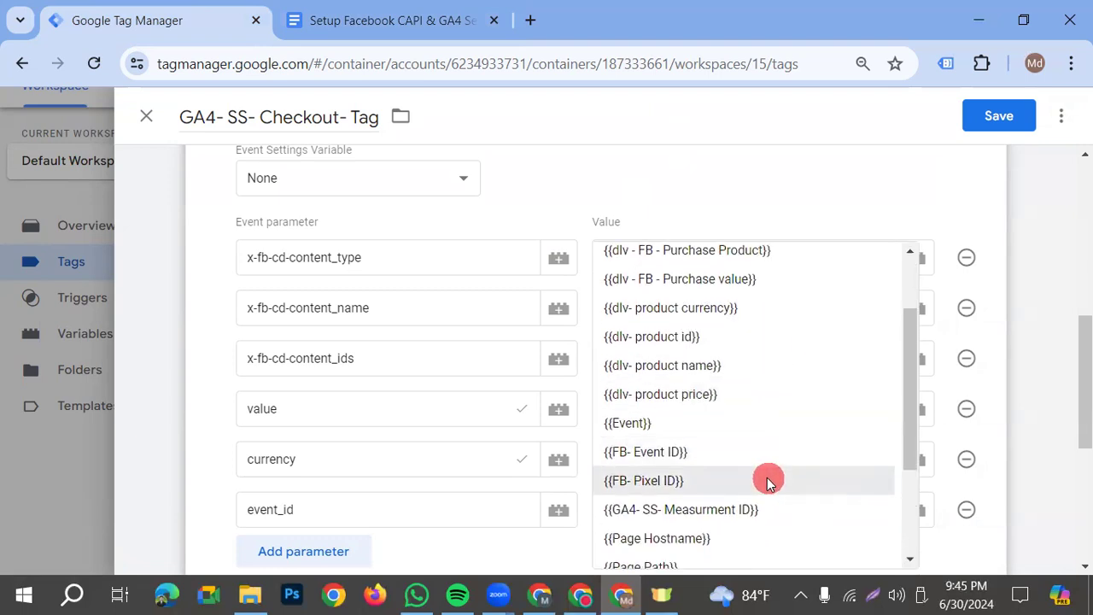
pyautogui.click(700, 364)
# Set the x-fb-cd-content_ids parameter's value to the variable {{dlv- product id}}
pyautogui.click(671, 354)
pyautogui.write('{')
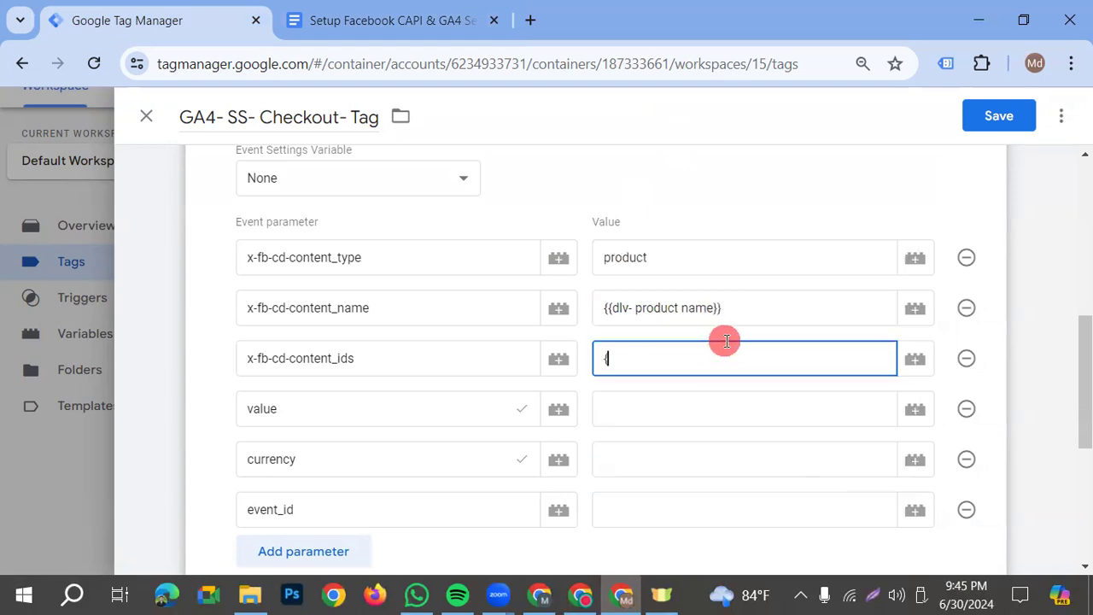
pyautogui.write('{')
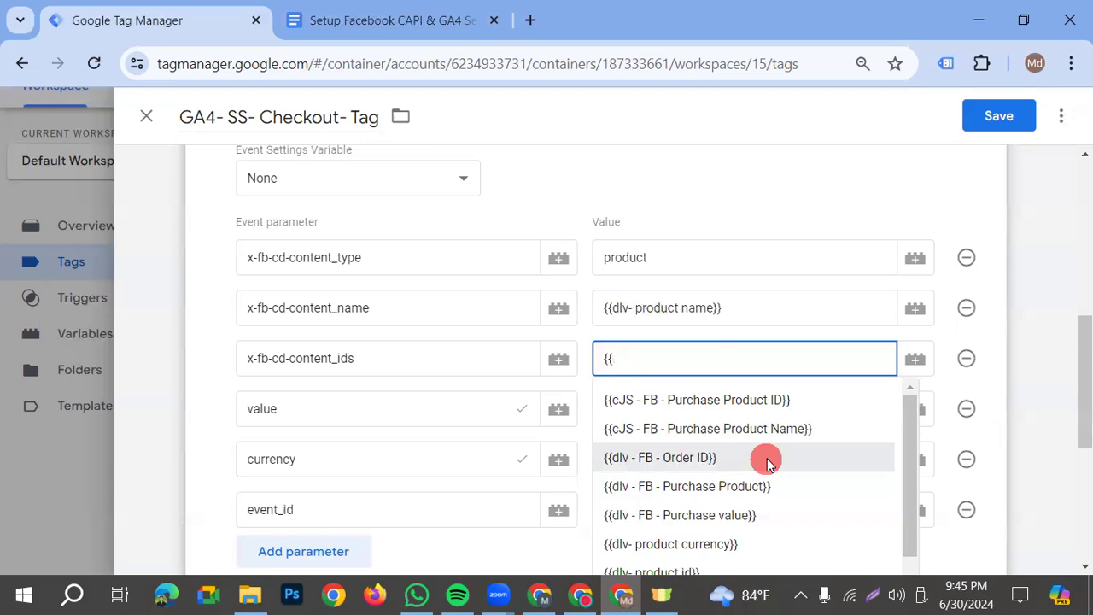
pyautogui.click(706, 571)
# Assign {{dlv- product price}} to the value parameter and {{dlv- product currency}} to the currency parameter
pyautogui.click(665, 402)
pyautogui.write('{{')
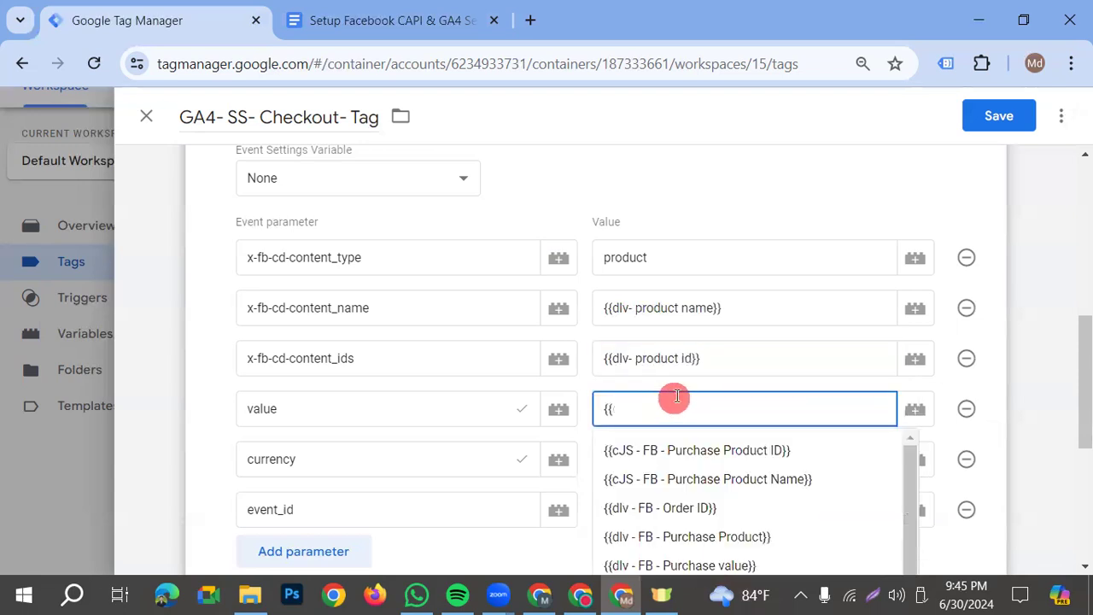
pyautogui.scroll(-5, 708, 491)
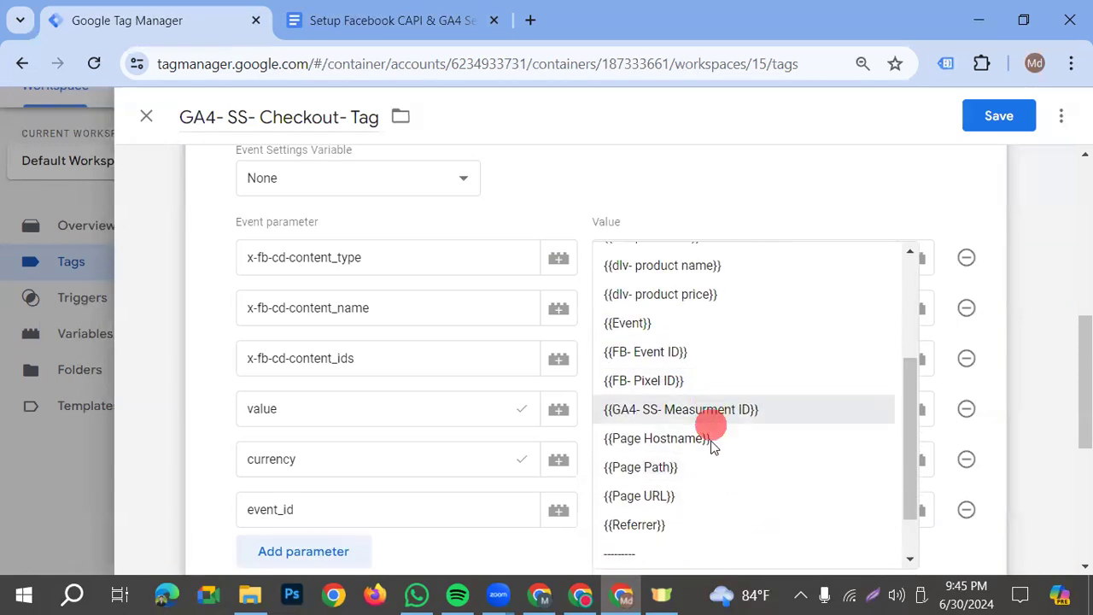
pyautogui.scroll(2, 702, 453)
pyautogui.click(702, 392)
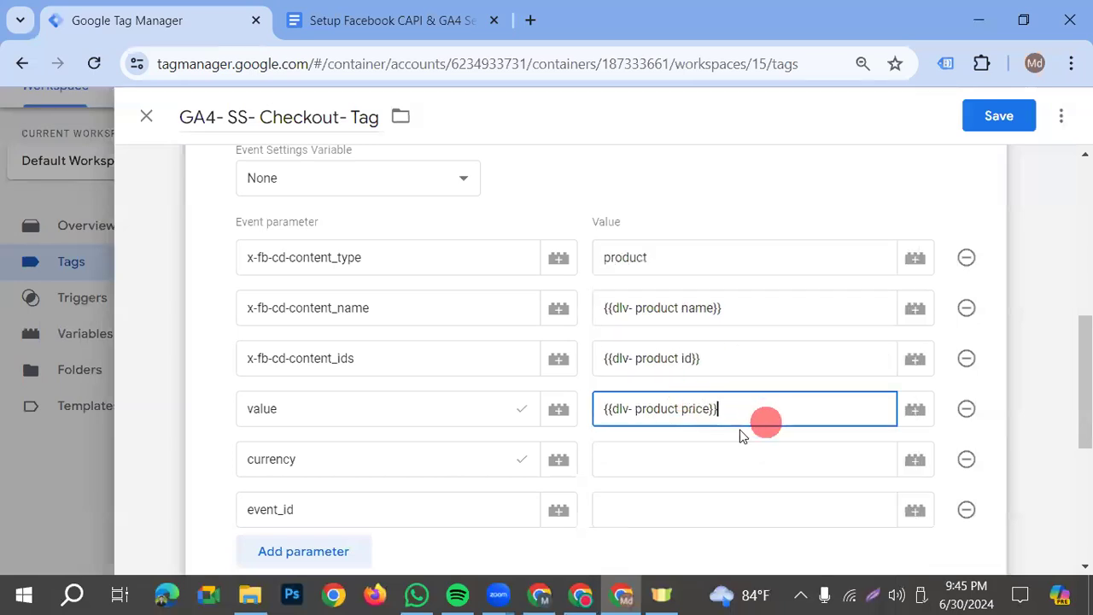
pyautogui.click(641, 454)
pyautogui.write('{{')
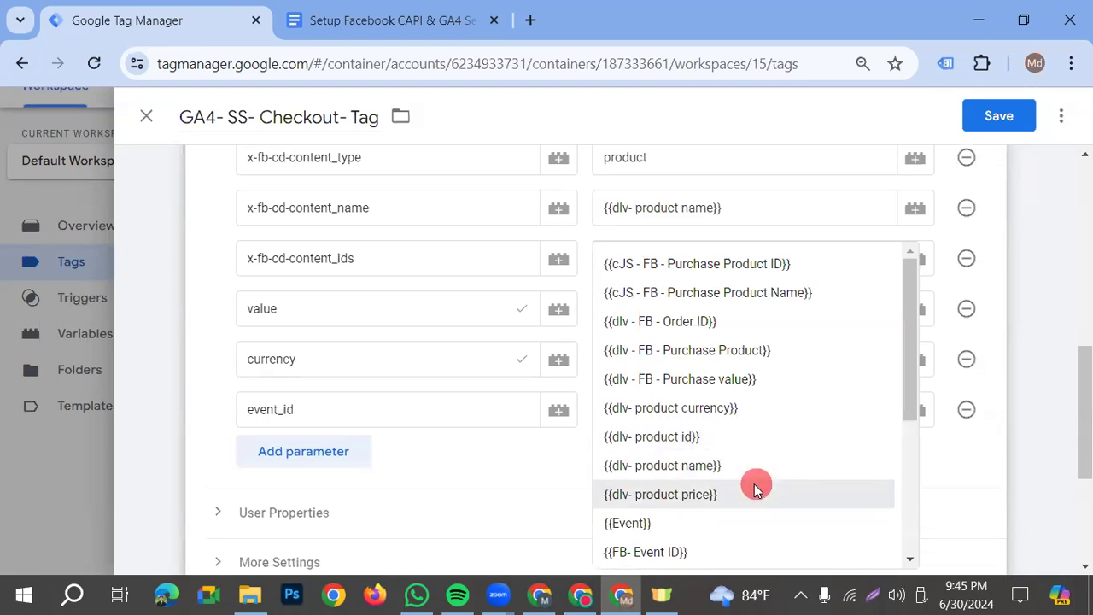
pyautogui.click(714, 407)
# Set the event_id parameter's value to {{FB- Event ID}} and save the tag
pyautogui.click(655, 408)
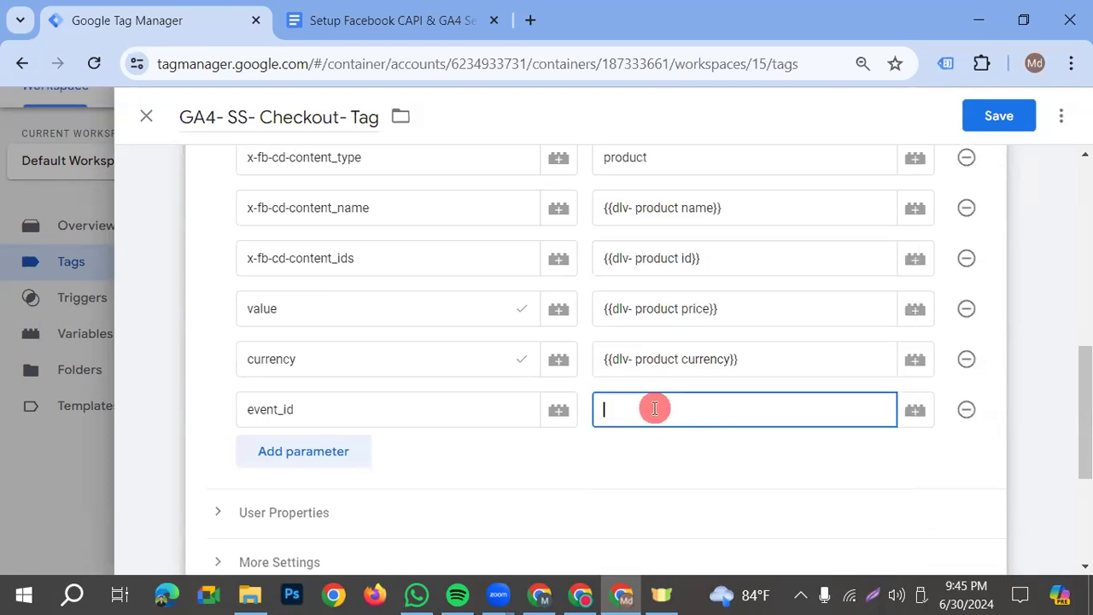
pyautogui.write('{{')
pyautogui.scroll(-3, 695, 427)
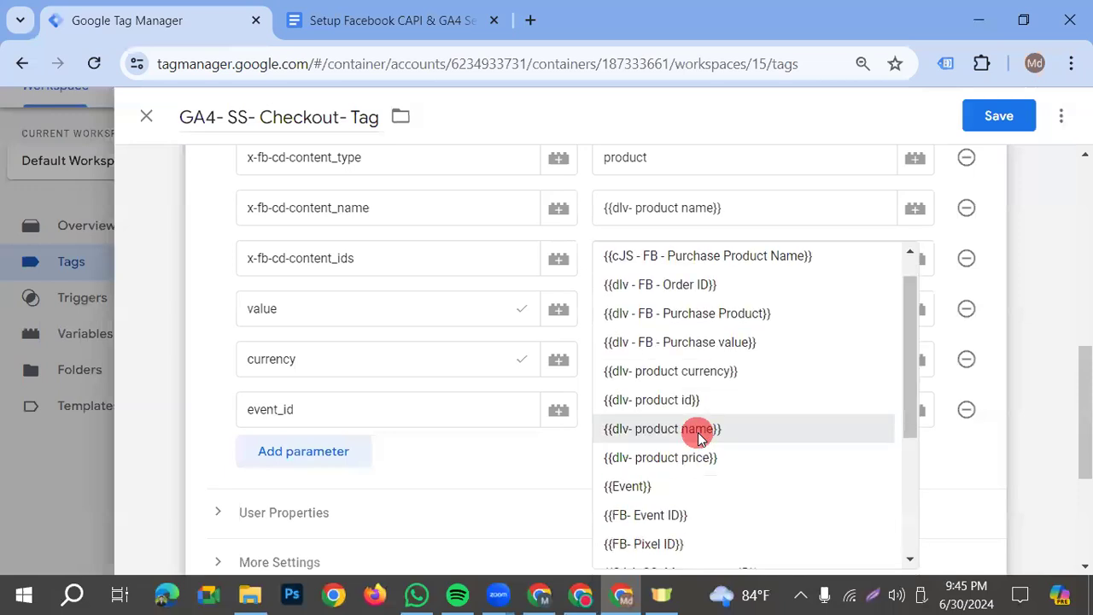
pyautogui.click(636, 452)
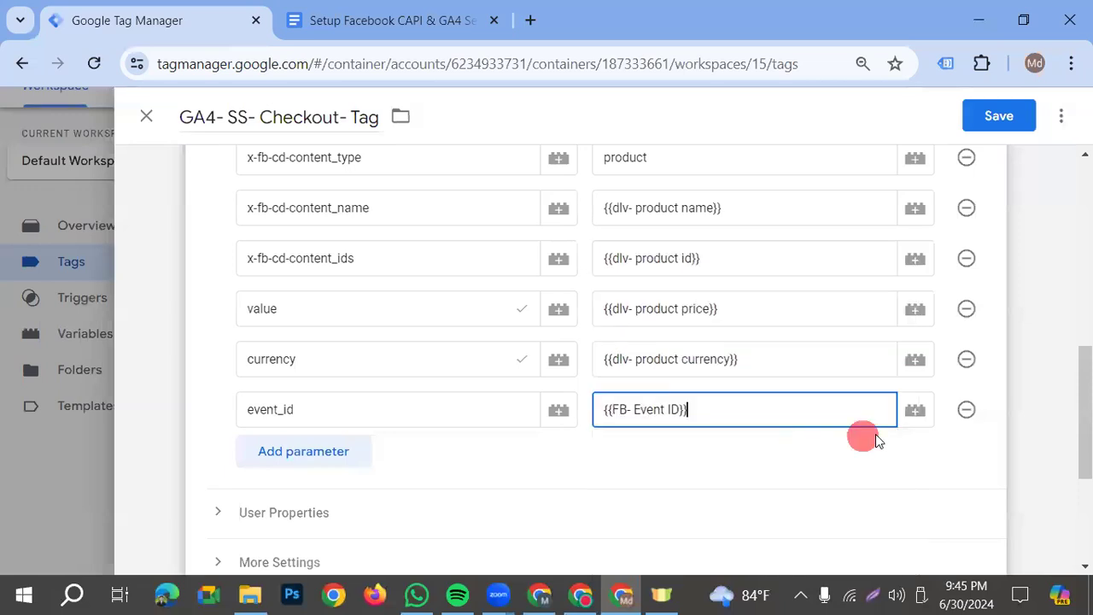
pyautogui.moveTo(683, 409); pyautogui.dragTo(603, 409)
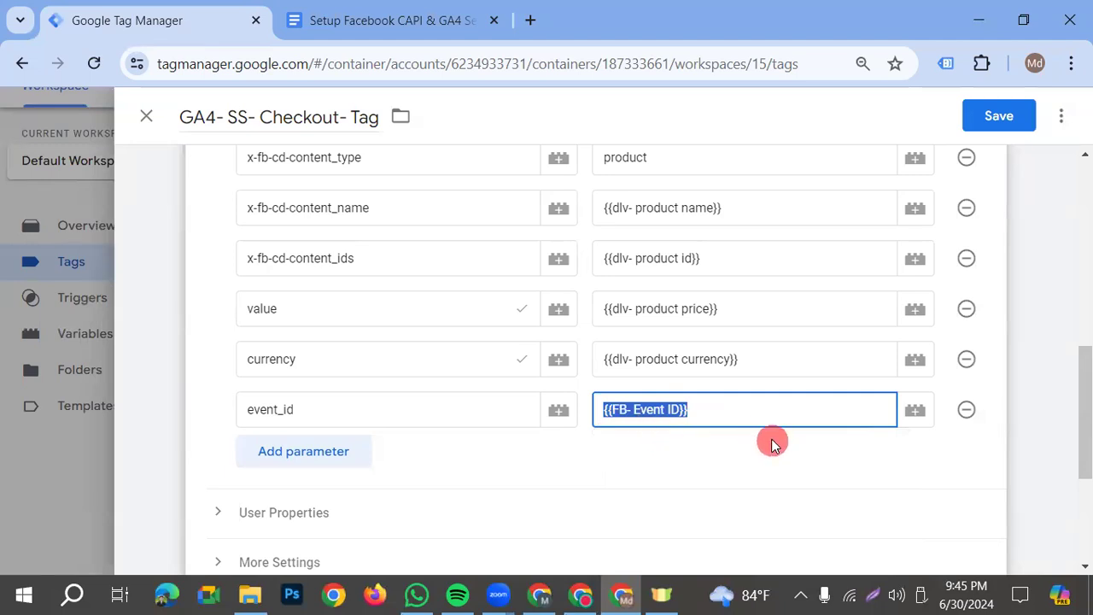
pyautogui.click(654, 441)
pyautogui.click(653, 433)
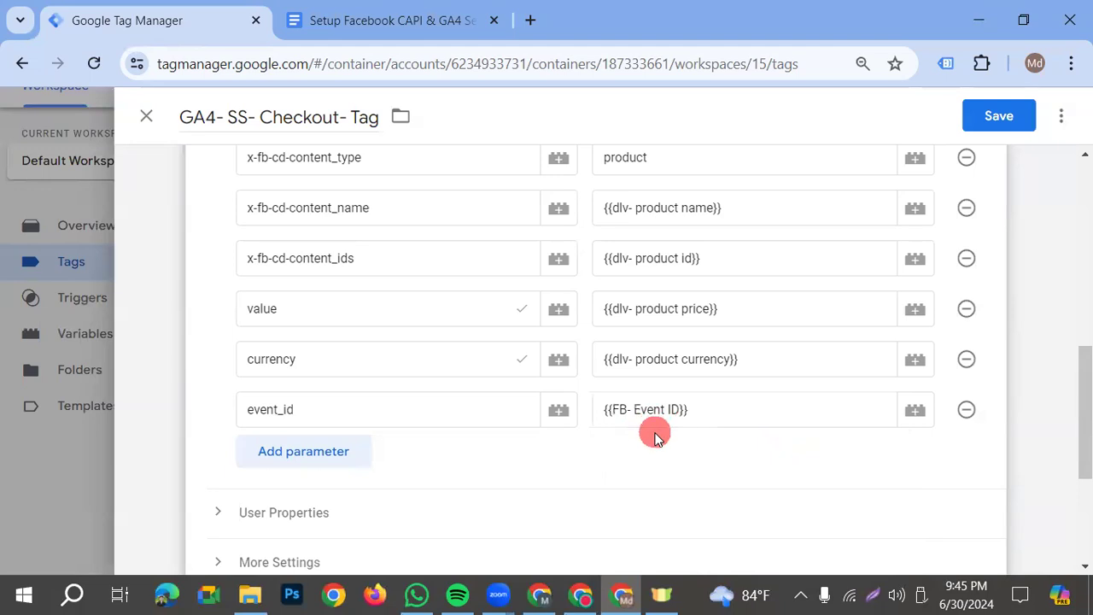
pyautogui.click(1003, 118)
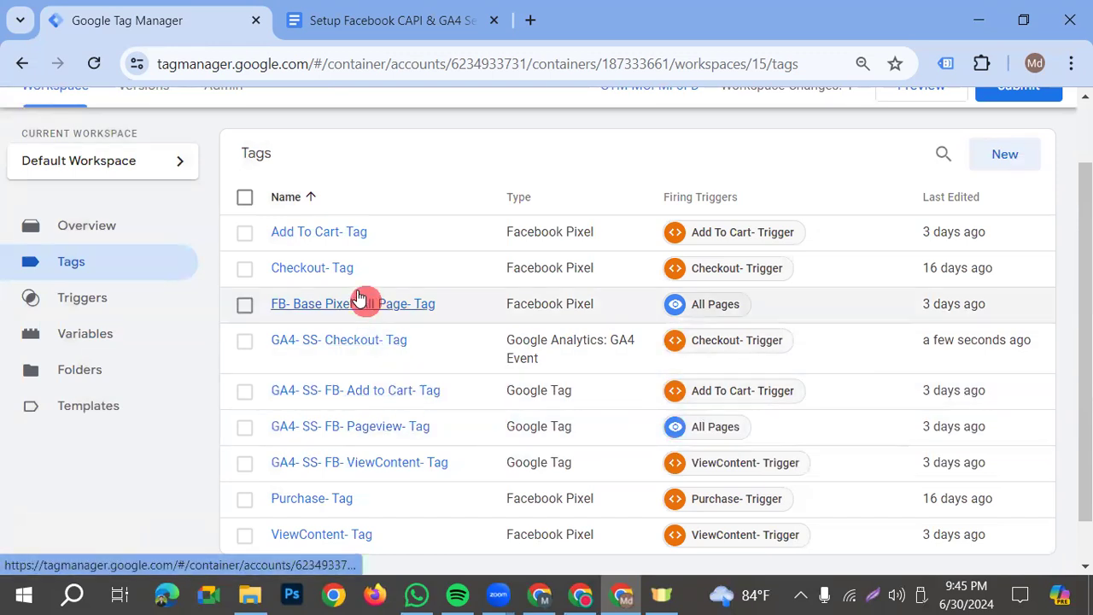
# Set the Event ID of the Facebook Pixel Checkout- Tag to {{FB- Event ID}} and save the tag
pyautogui.click(322, 268)
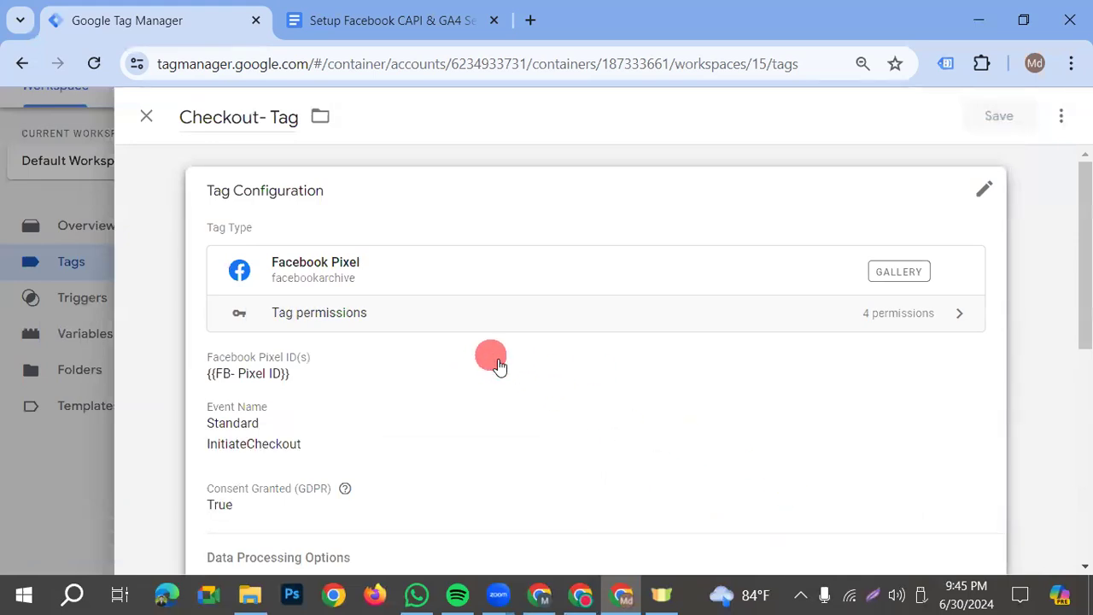
pyautogui.click(456, 357)
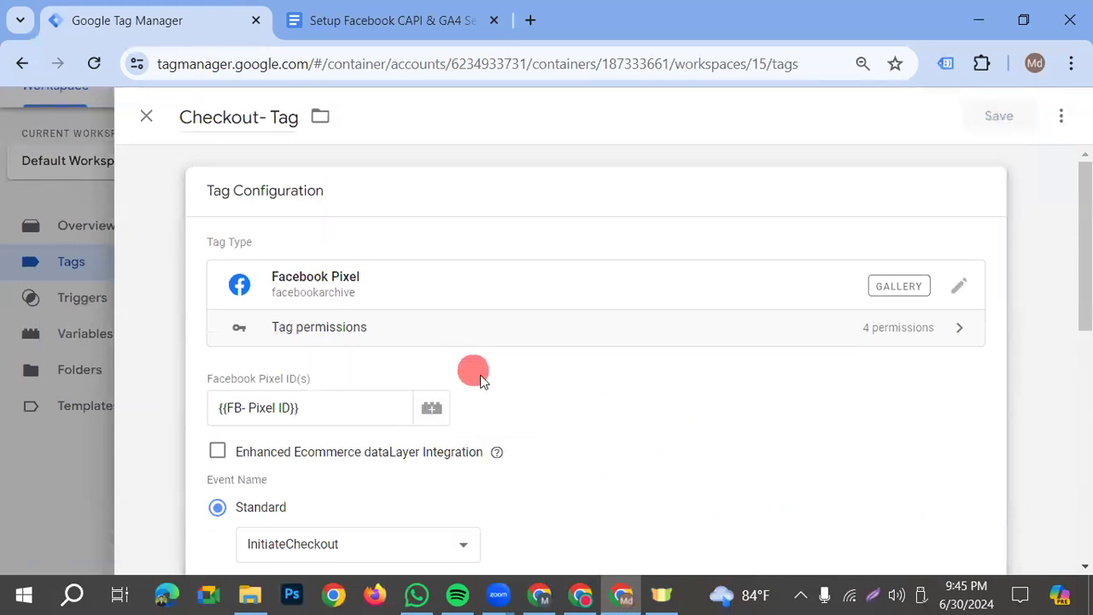
pyautogui.scroll(-5, 493, 381)
pyautogui.scroll(-1, 493, 380)
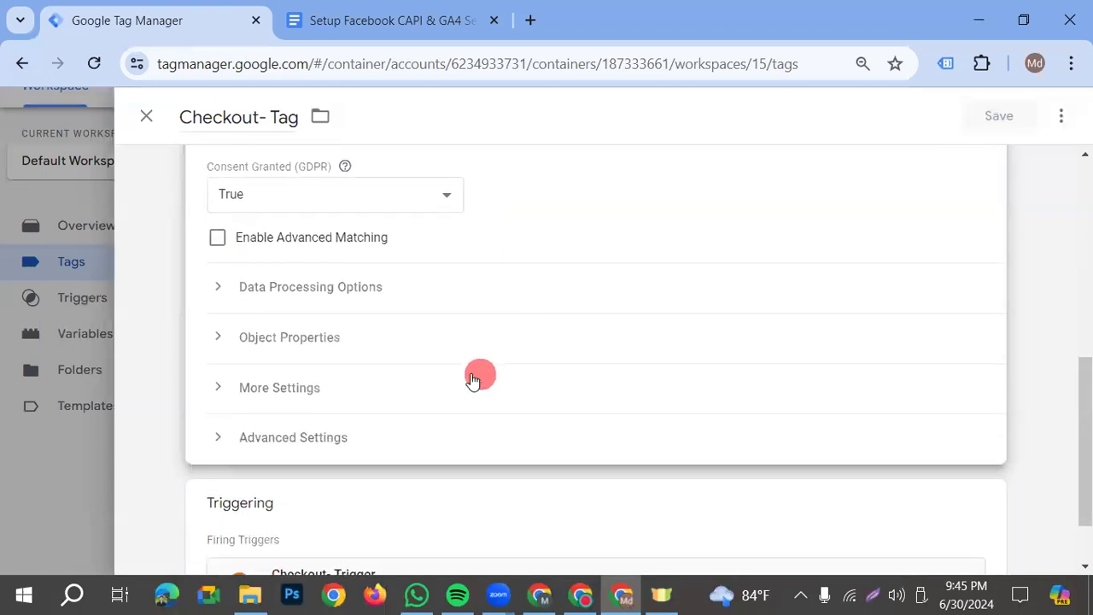
pyautogui.click(282, 388)
pyautogui.scroll(-1, 324, 394)
pyautogui.click(294, 403)
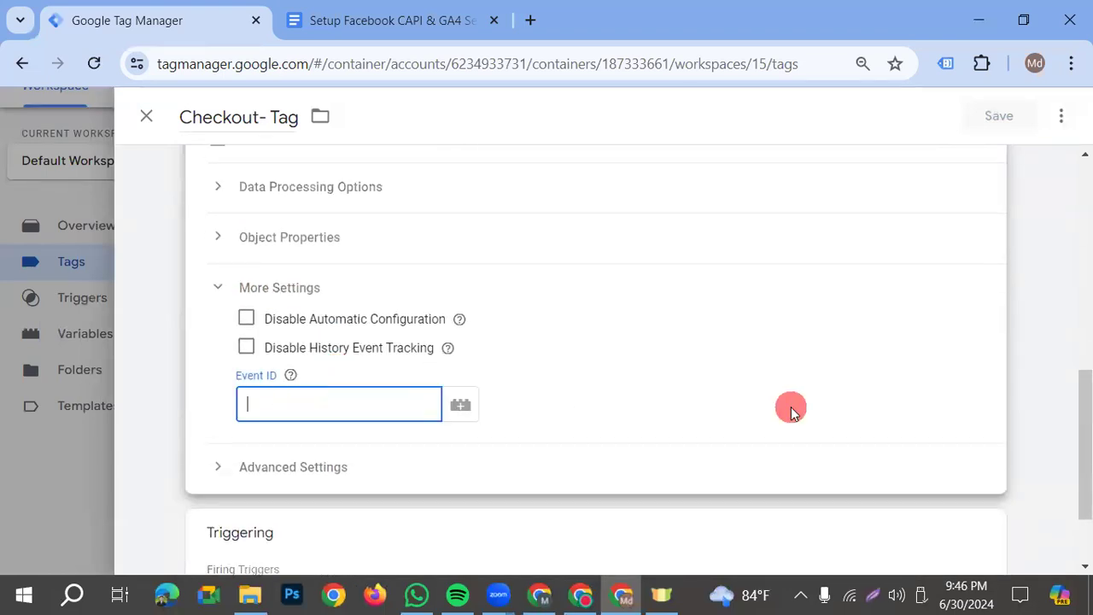
pyautogui.write('{{')
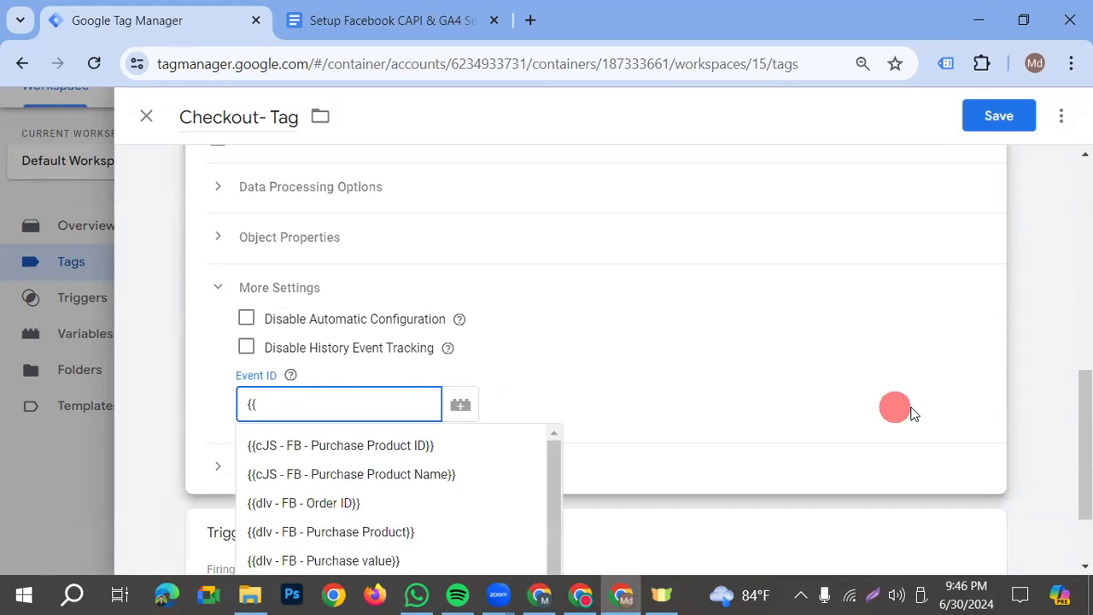
pyautogui.scroll(-1, 425, 458)
pyautogui.click(376, 452)
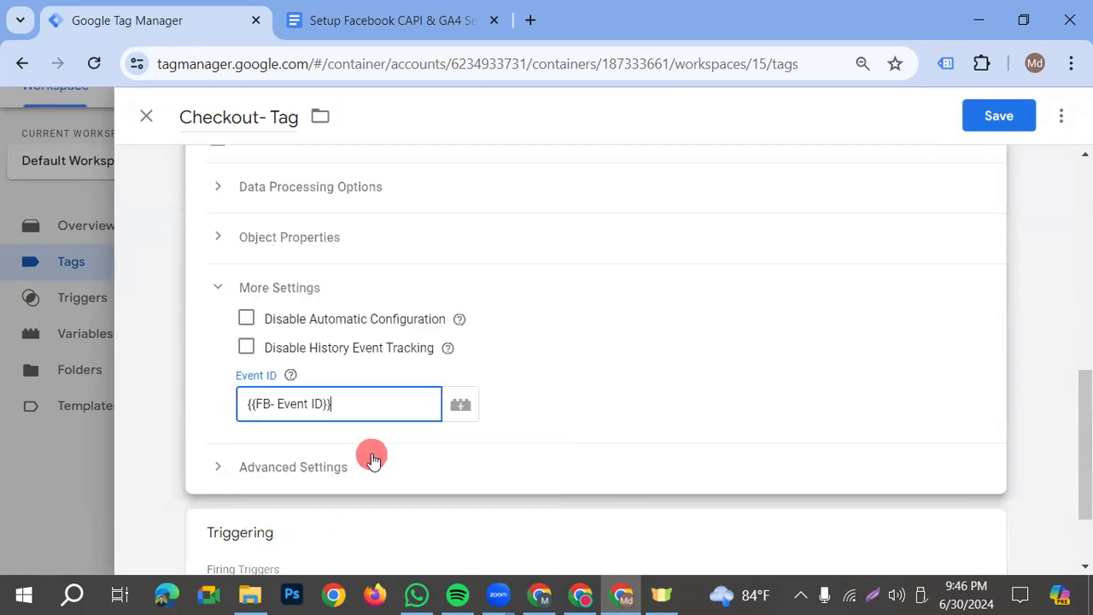
pyautogui.click(1007, 116)
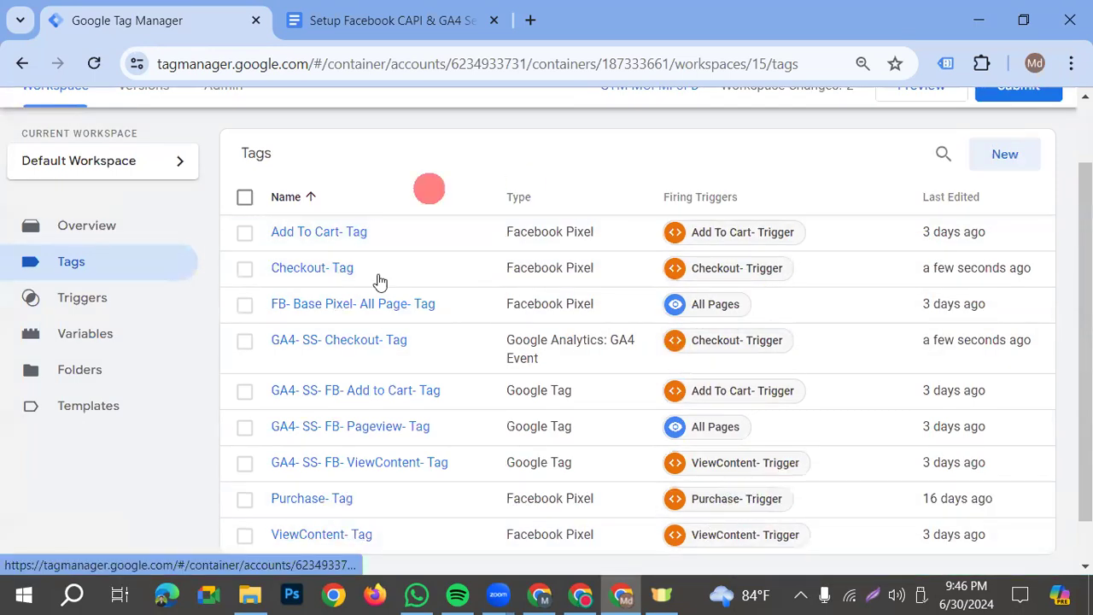
# Create a new tag and name it GA4- SS- Purchase- Tag
pyautogui.click(1008, 156)
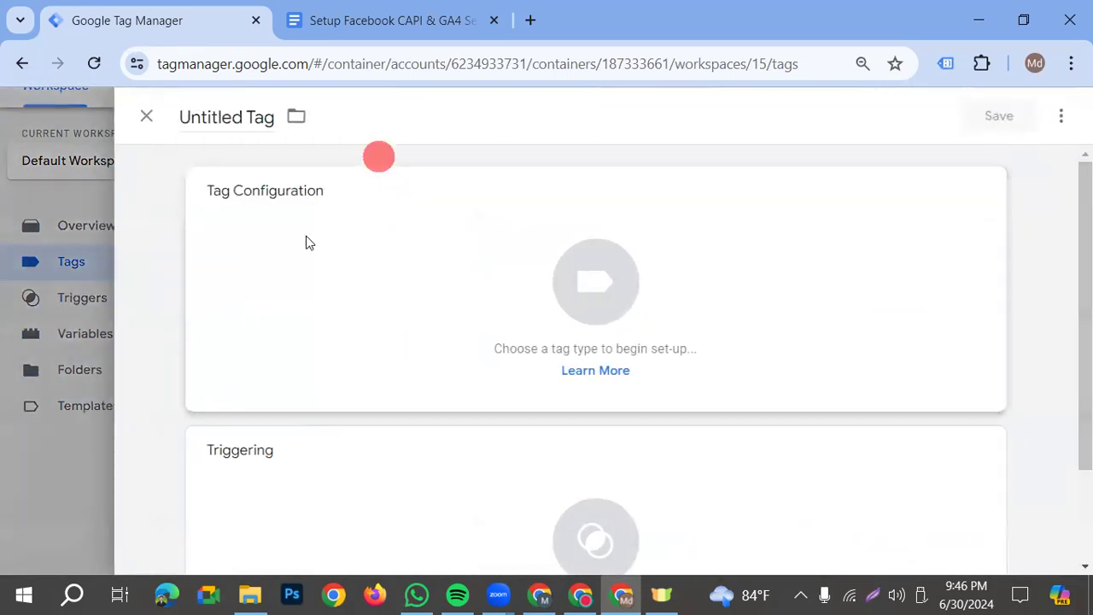
pyautogui.click(268, 121)
pyautogui.moveTo(241, 116); pyautogui.dragTo(134, 118)
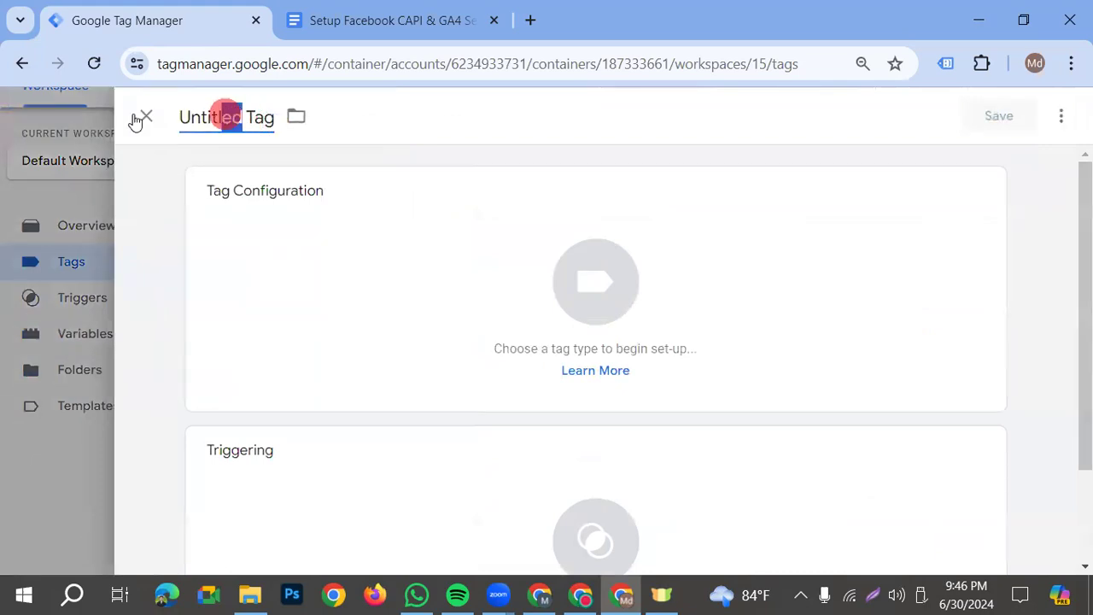
pyautogui.click(242, 117)
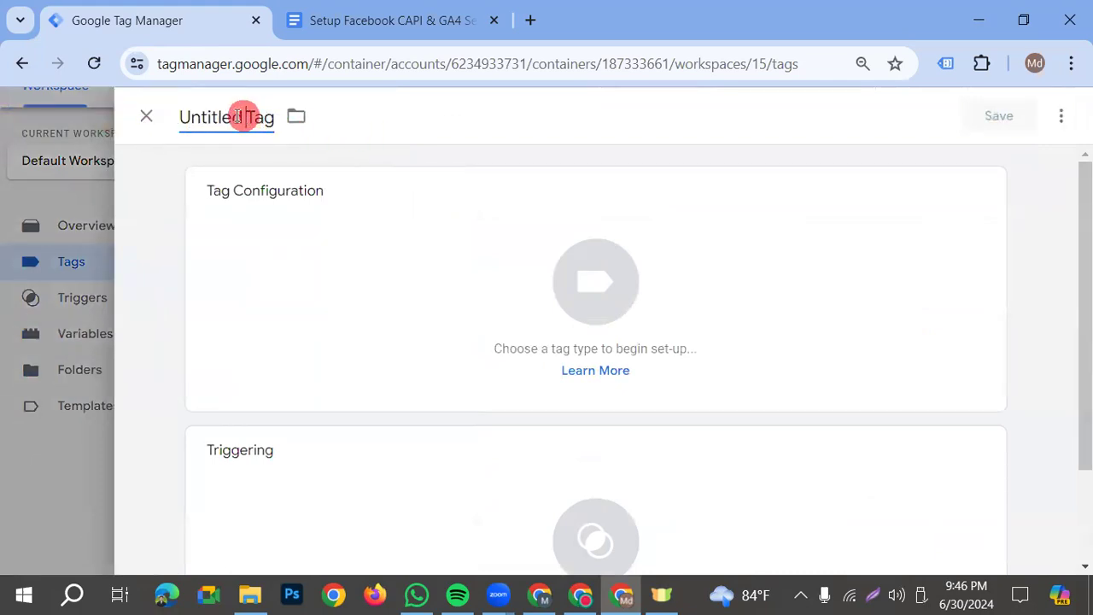
pyautogui.moveTo(235, 116); pyautogui.dragTo(177, 117)
pyautogui.click(243, 117)
pyautogui.press('BackSpace')
pyautogui.press('BackSpace')
pyautogui.press('BackSpace')
pyautogui.press('BackSpace')
pyautogui.press('BackSpace')
pyautogui.press('BackSpace')
pyautogui.press('BackSpace')
pyautogui.press('BackSpace')
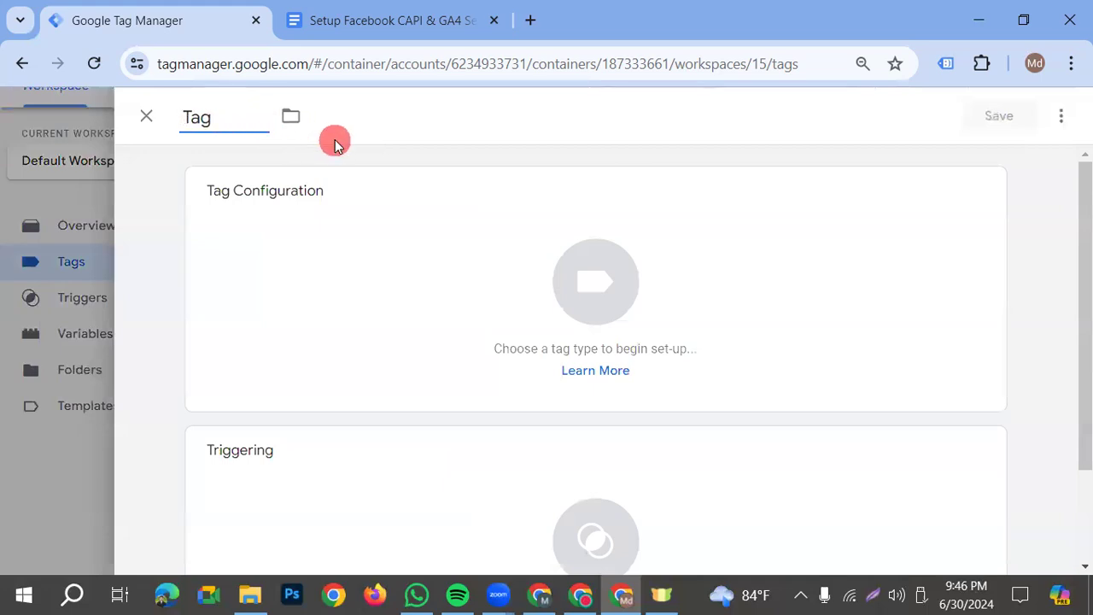
pyautogui.write('GA4 ')
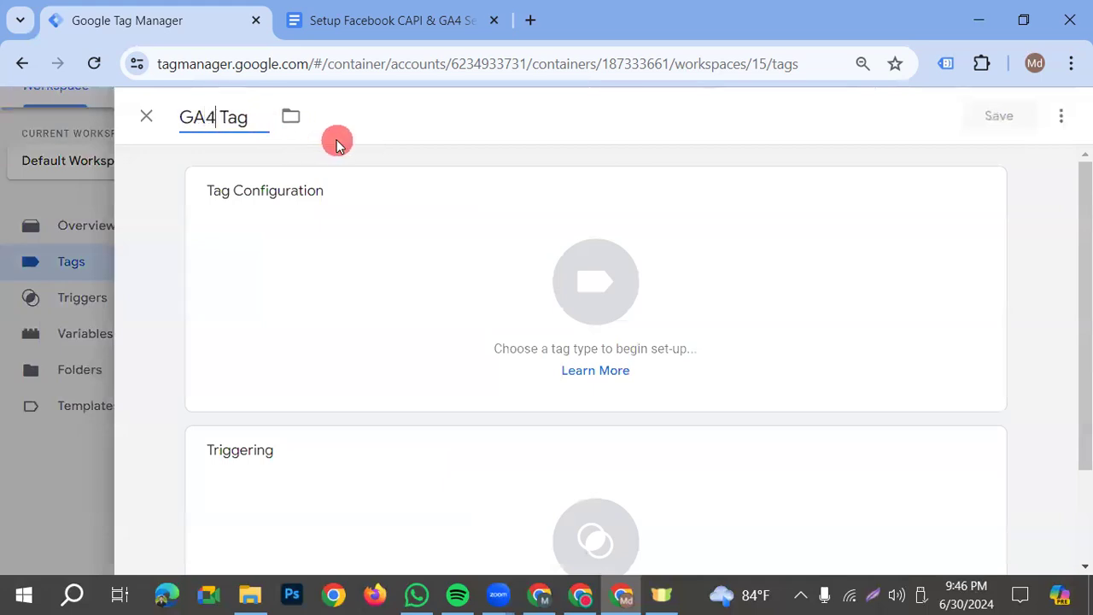
pyautogui.write('- SS-')
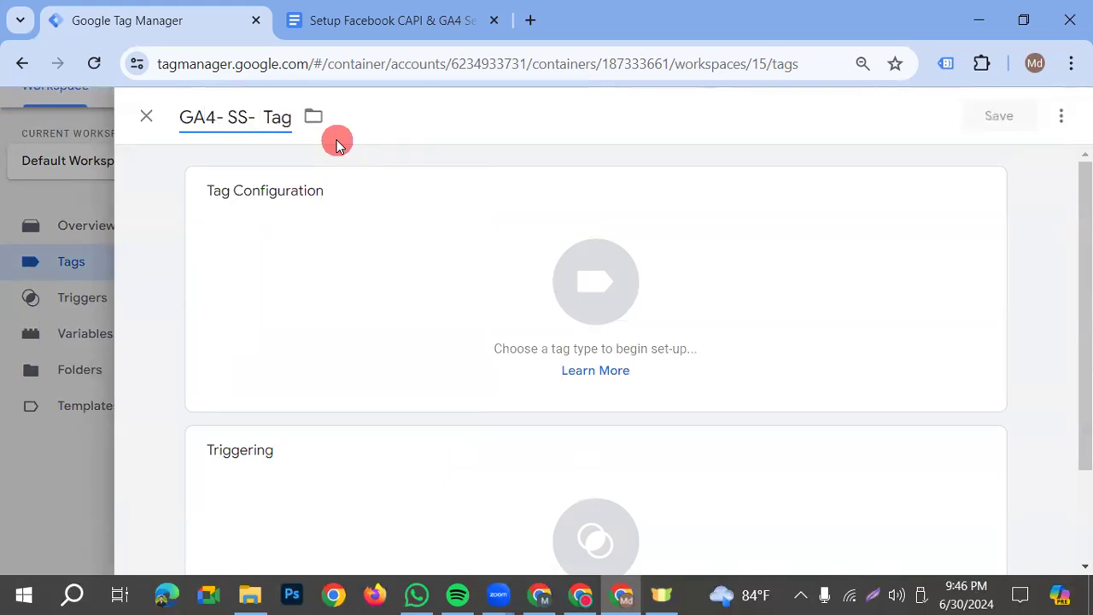
pyautogui.write(' Pur')
pyautogui.write('chase')
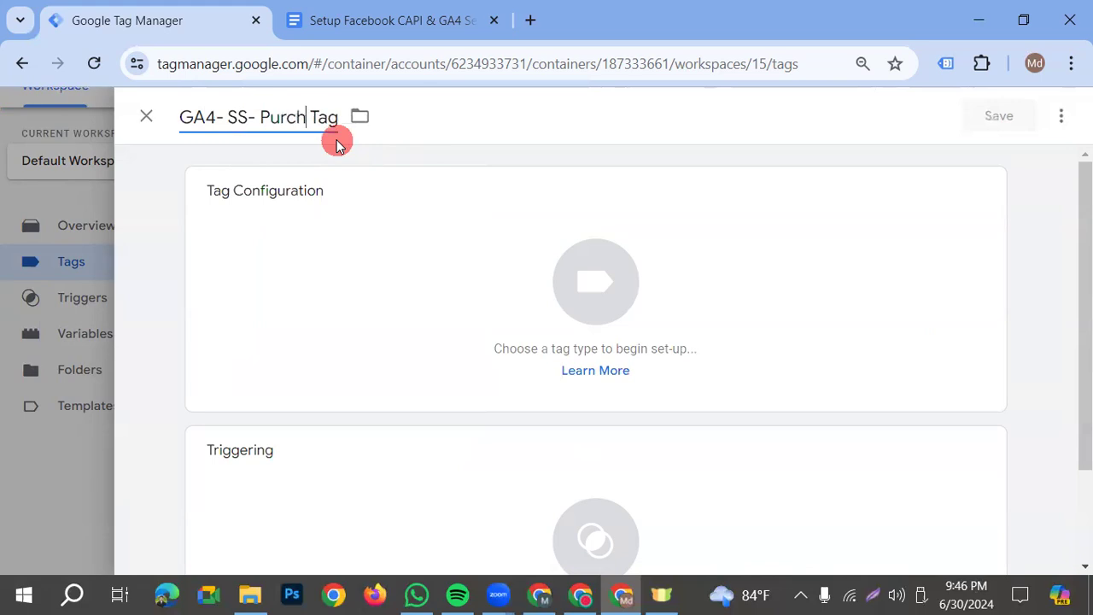
pyautogui.write('-')
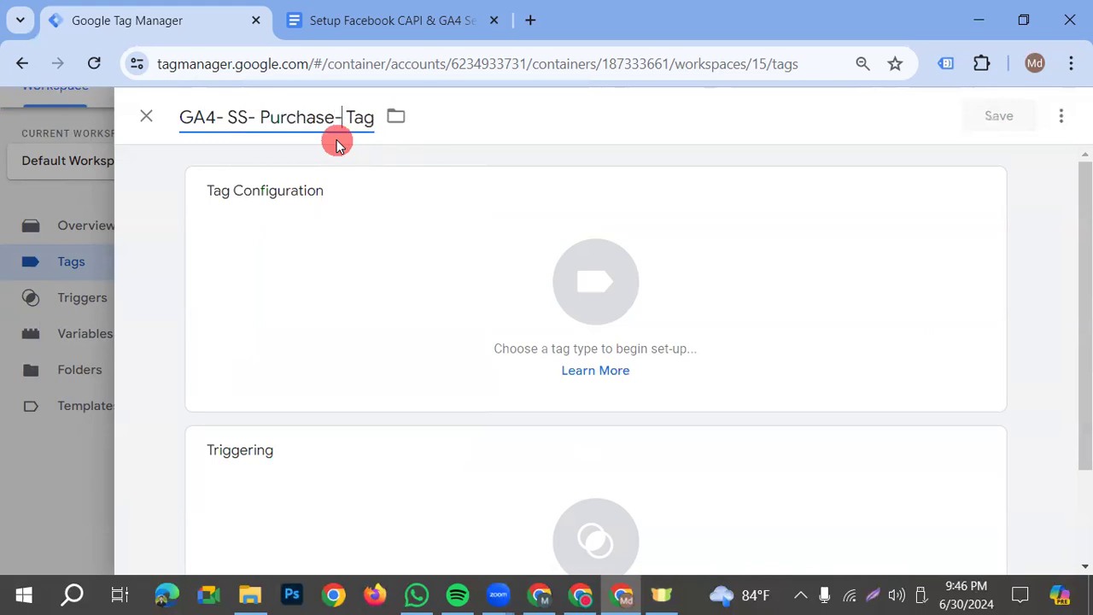
# Choose Google Analytics: GA4 Event as the purchase tag's type and set its Measurement ID to {{GA4- SS- Measurment ID}}
pyautogui.click(586, 340)
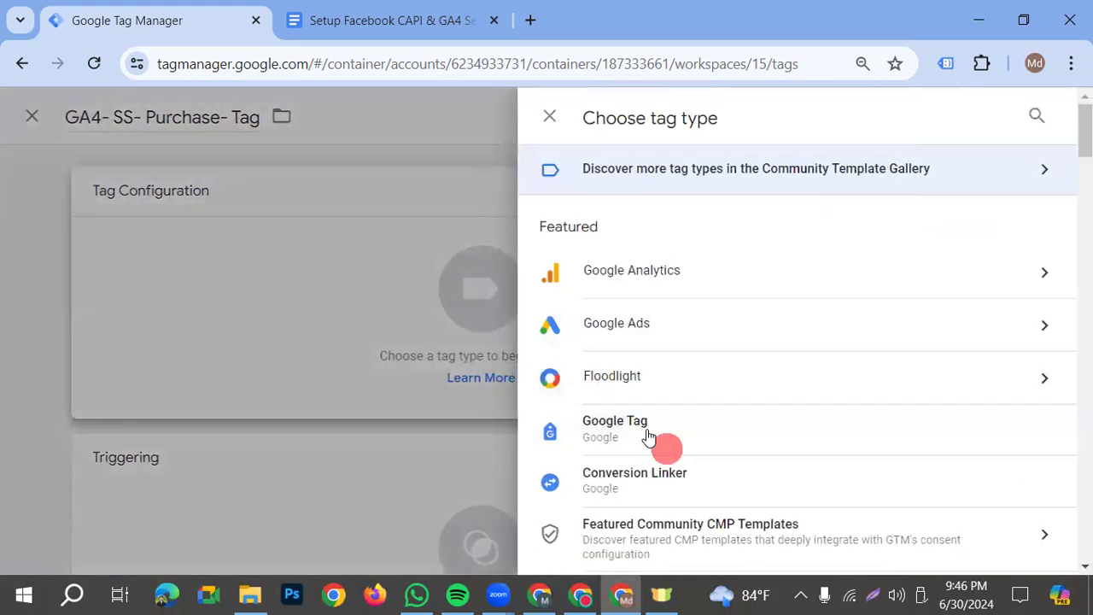
pyautogui.click(659, 279)
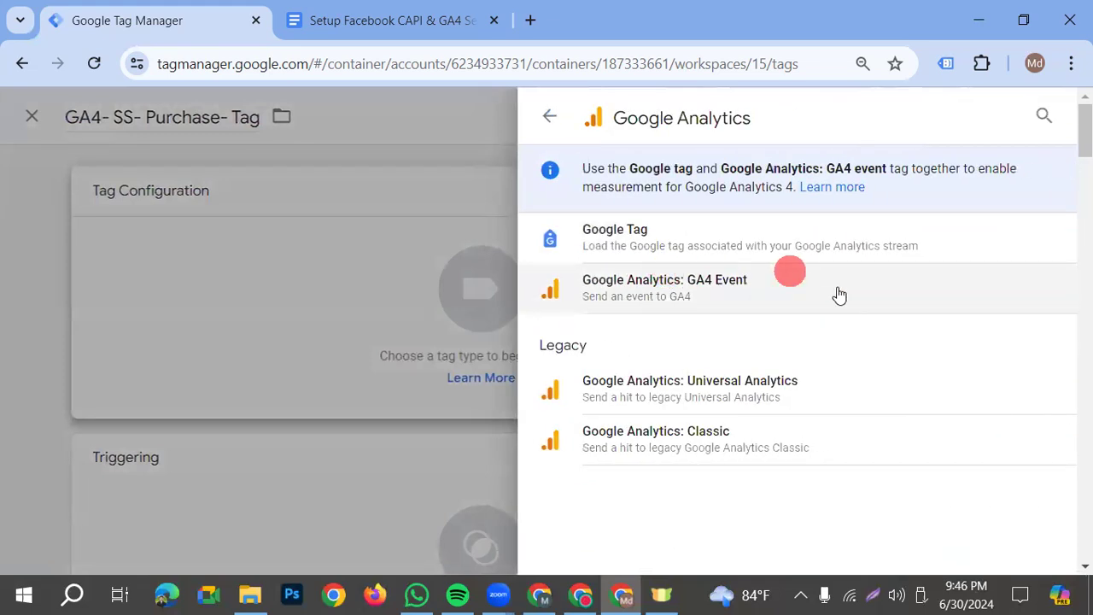
pyautogui.click(651, 296)
pyautogui.click(268, 368)
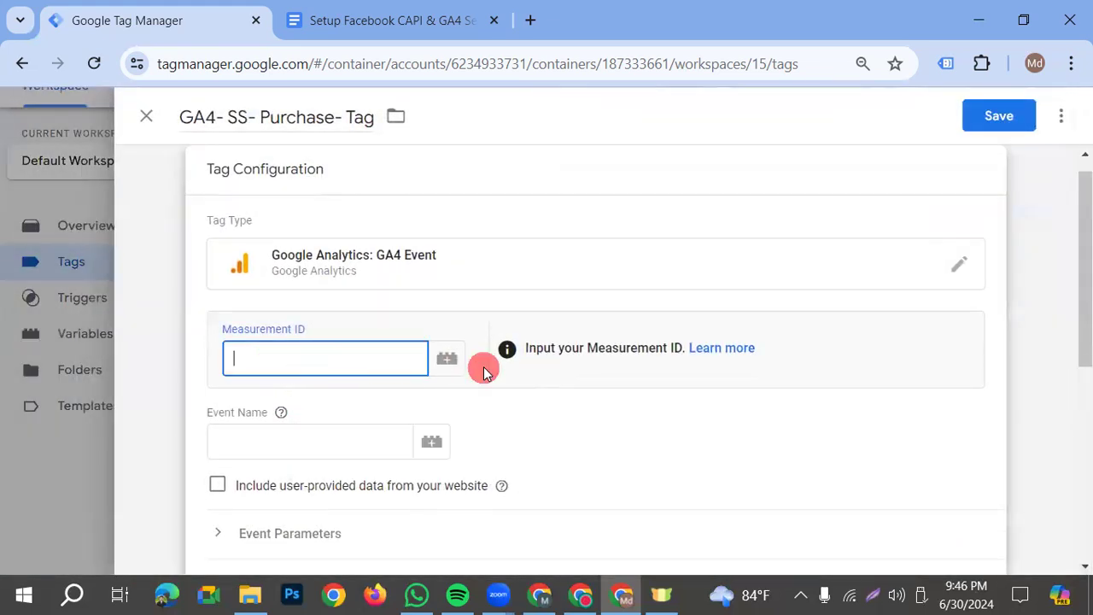
pyautogui.write('{{')
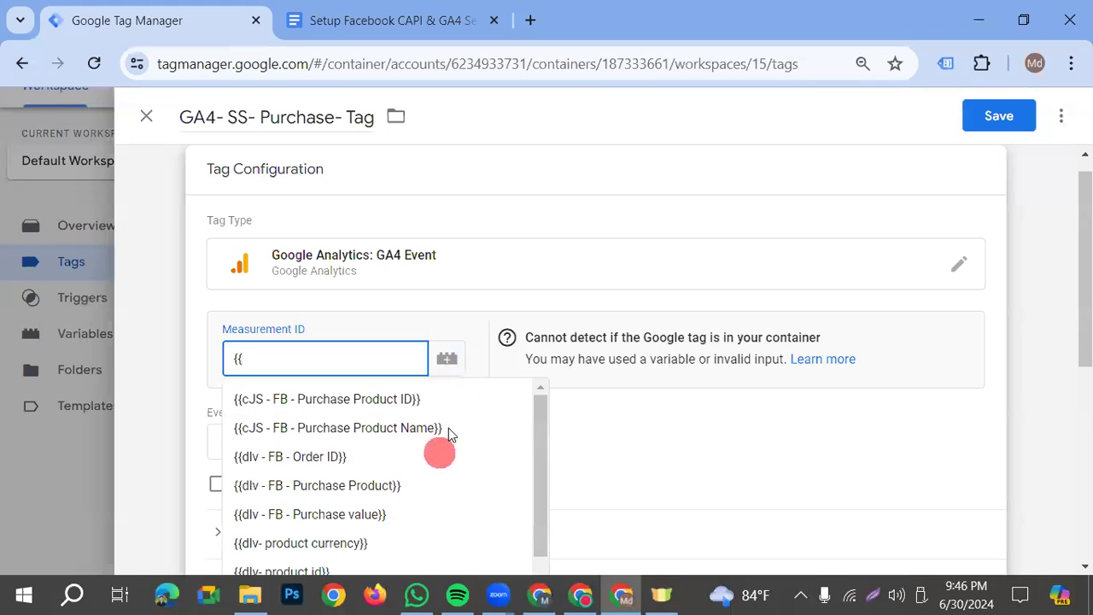
pyautogui.scroll(-3, 371, 458)
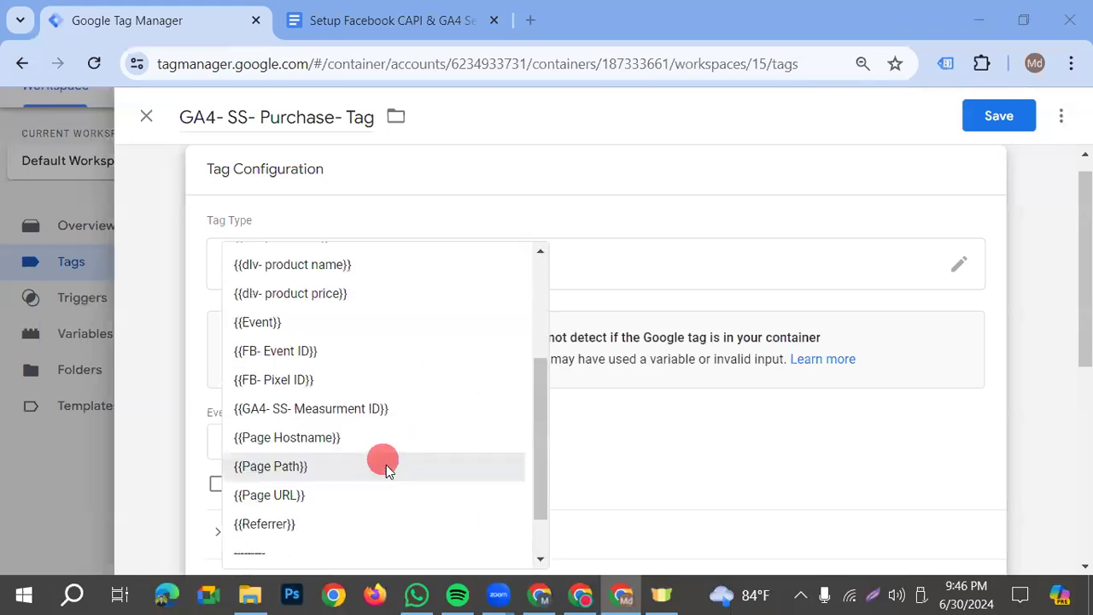
pyautogui.click(338, 409)
# Copy the event name purchase from the setup document in Google Docs and enter it as the tag's event name
pyautogui.click(260, 444)
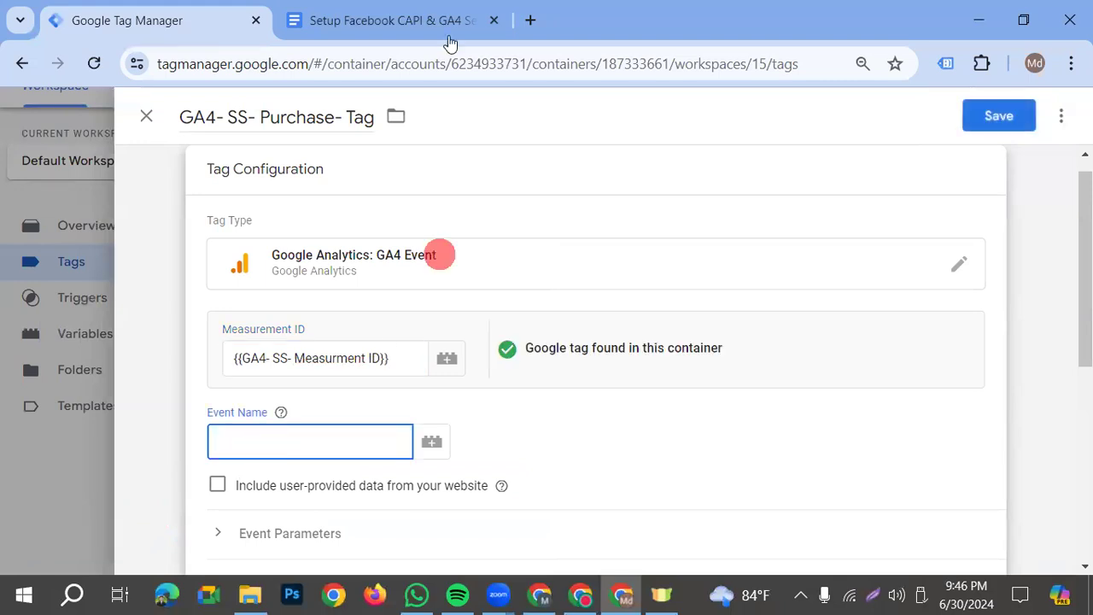
pyautogui.hotkey('ctrl', 'Tab')
pyautogui.scroll(10, 563, 399)
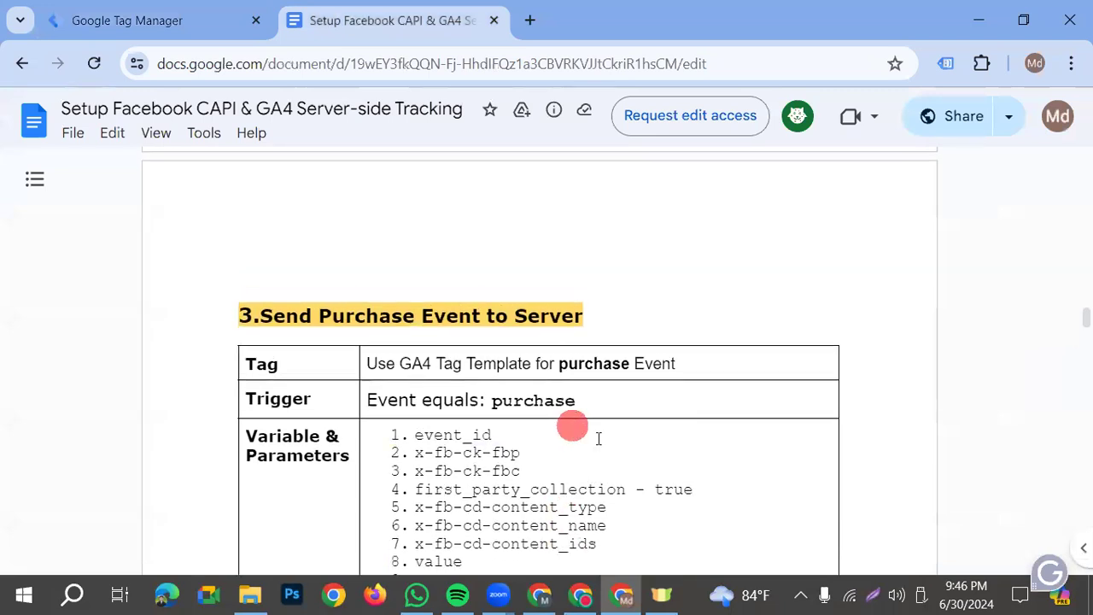
pyautogui.doubleClick(537, 400)
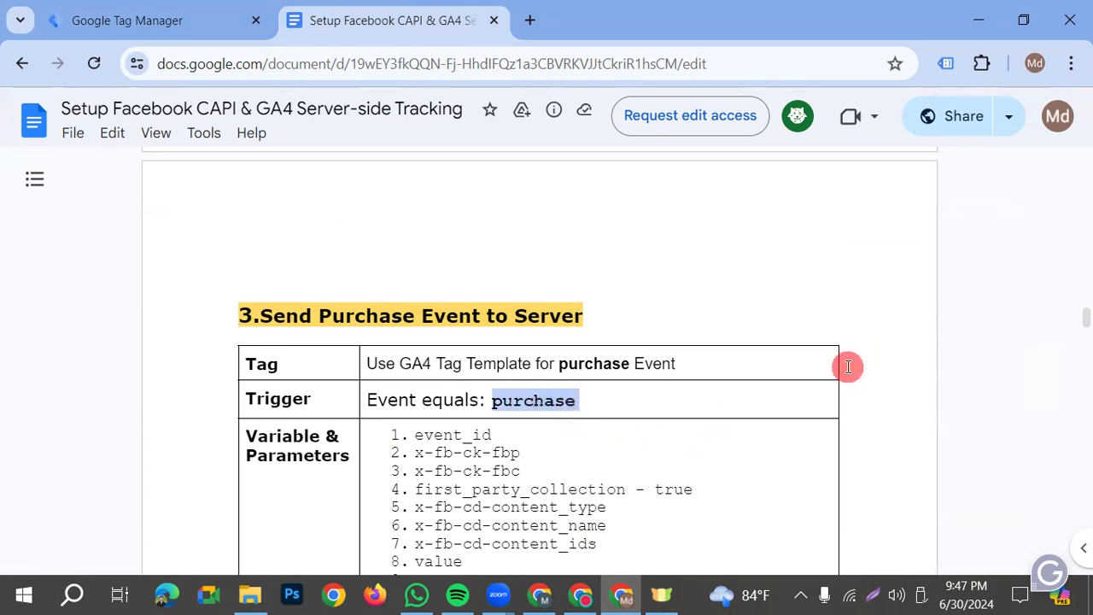
pyautogui.click(173, 34)
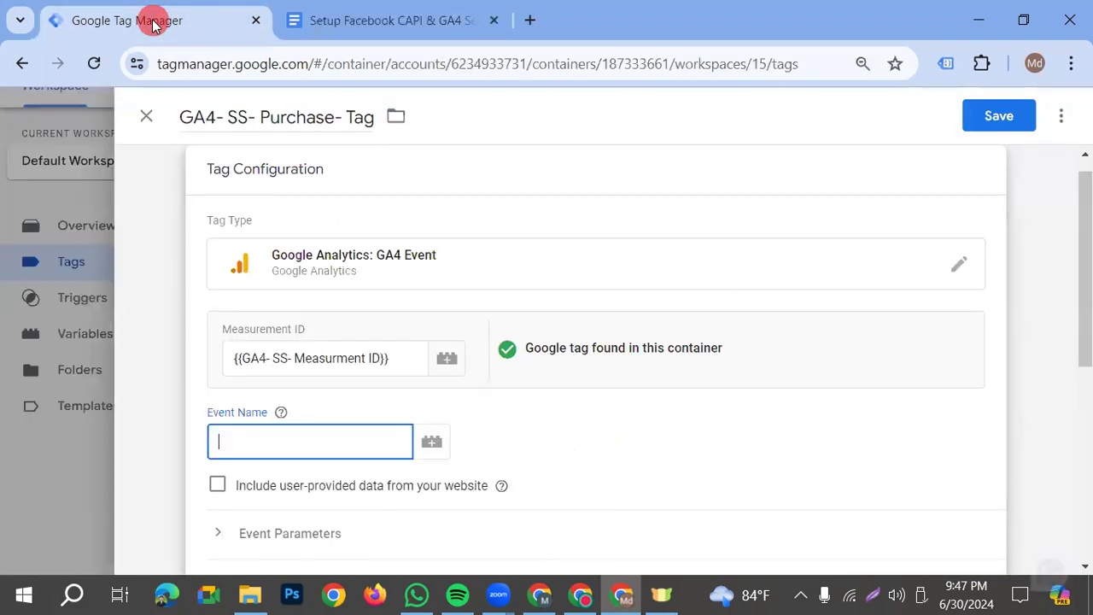
pyautogui.write('purchase')
pyautogui.click(502, 485)
pyautogui.scroll(-1, 465, 434)
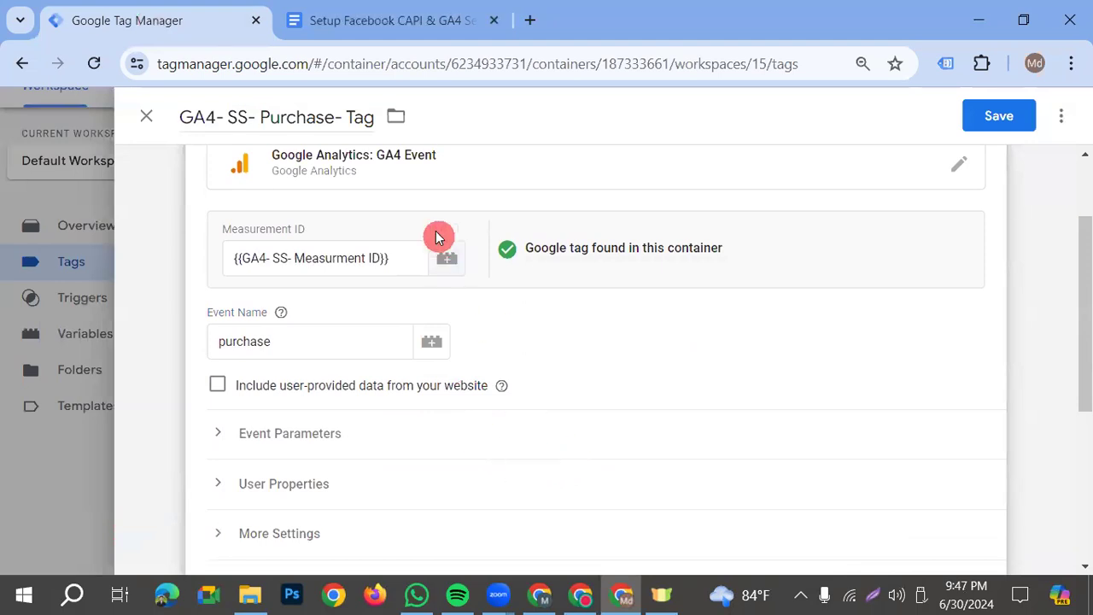
# Add six empty event parameter rows to the purchase tag
pyautogui.click(299, 442)
pyautogui.scroll(-1, 325, 444)
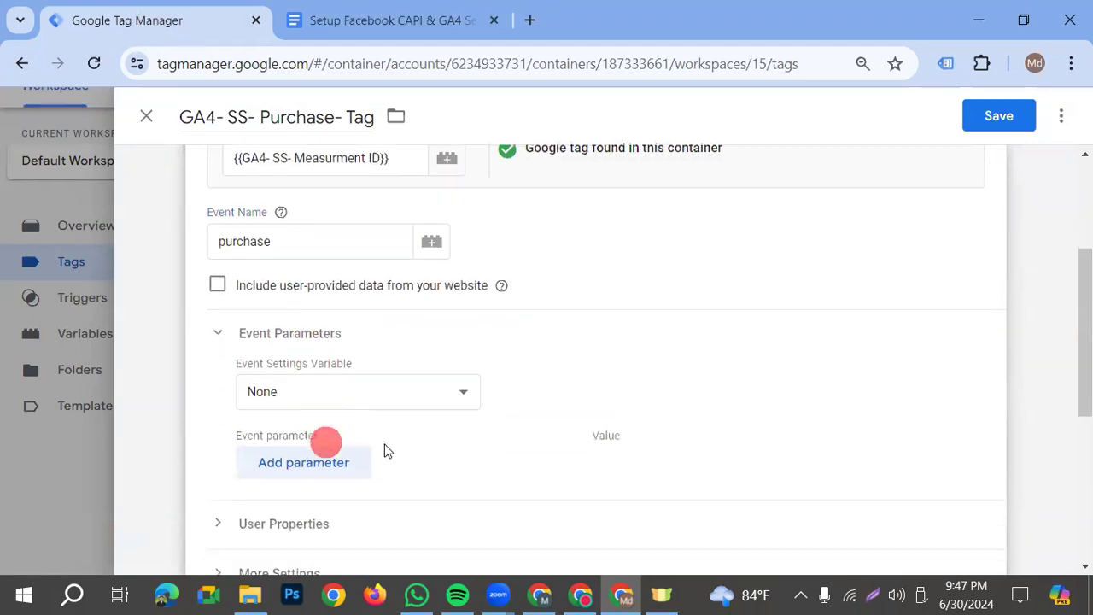
pyautogui.click(320, 466)
pyautogui.scroll(-1, 333, 478)
pyautogui.click(295, 370)
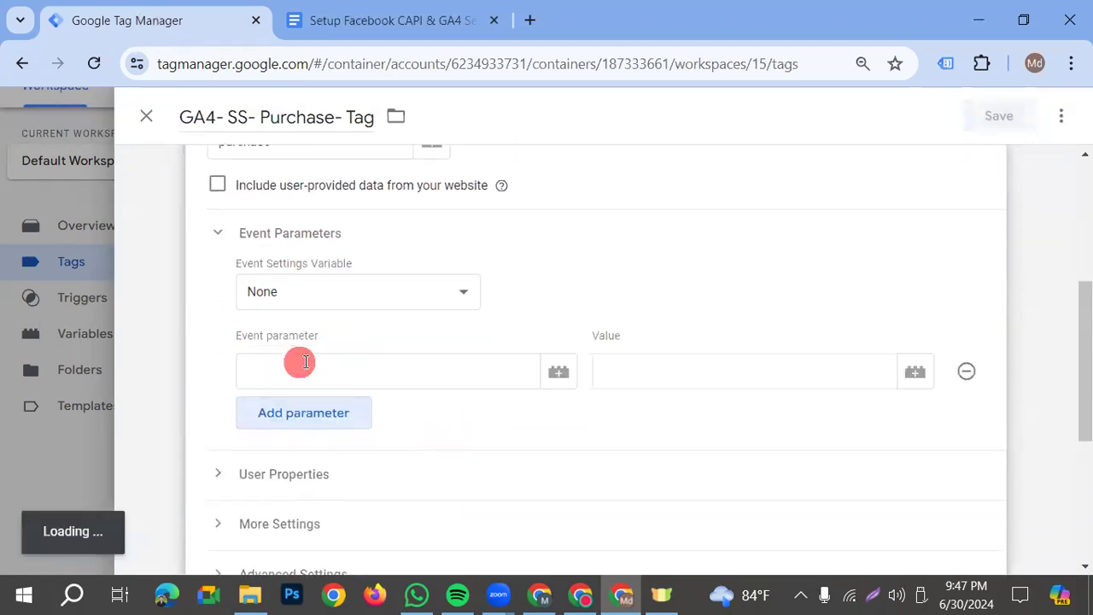
pyautogui.click(327, 415)
pyautogui.click(299, 461)
pyautogui.click(324, 515)
pyautogui.scroll(-3, 342, 504)
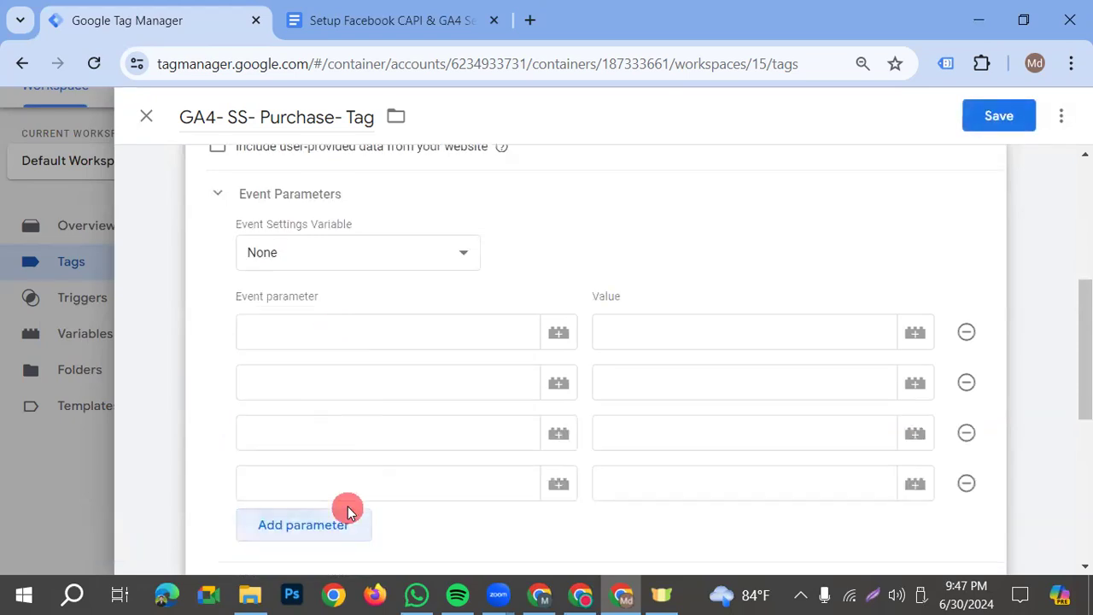
pyautogui.click(292, 388)
pyautogui.click(305, 424)
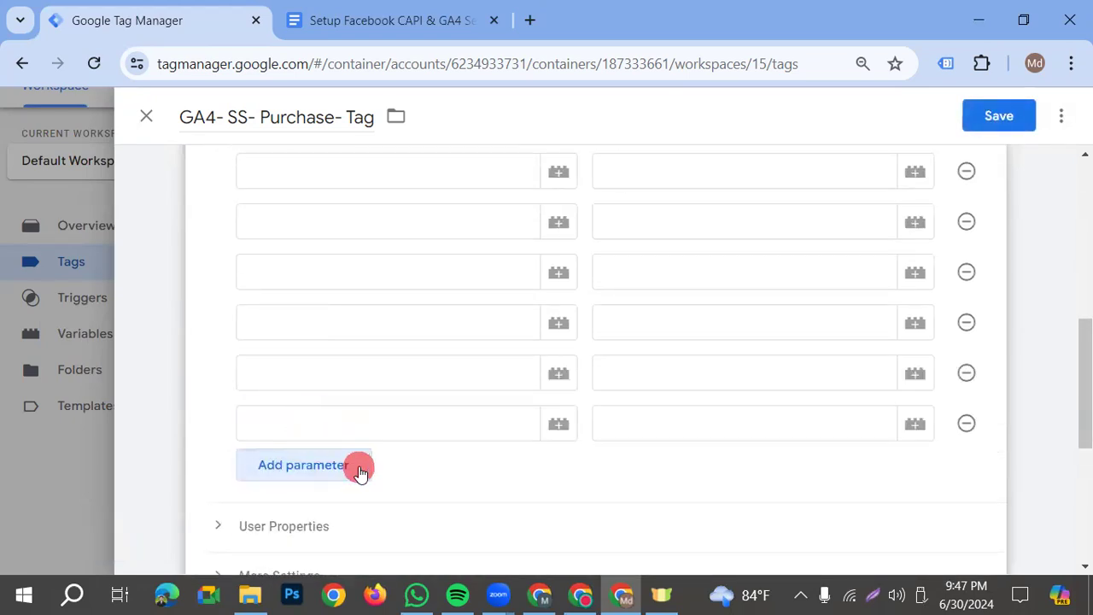
# Name the first two event parameters x-fb-cd-content_type and x-fb-cd-content_name, copying the names from the setup document
pyautogui.scroll(2, 367, 410)
pyautogui.click(298, 281)
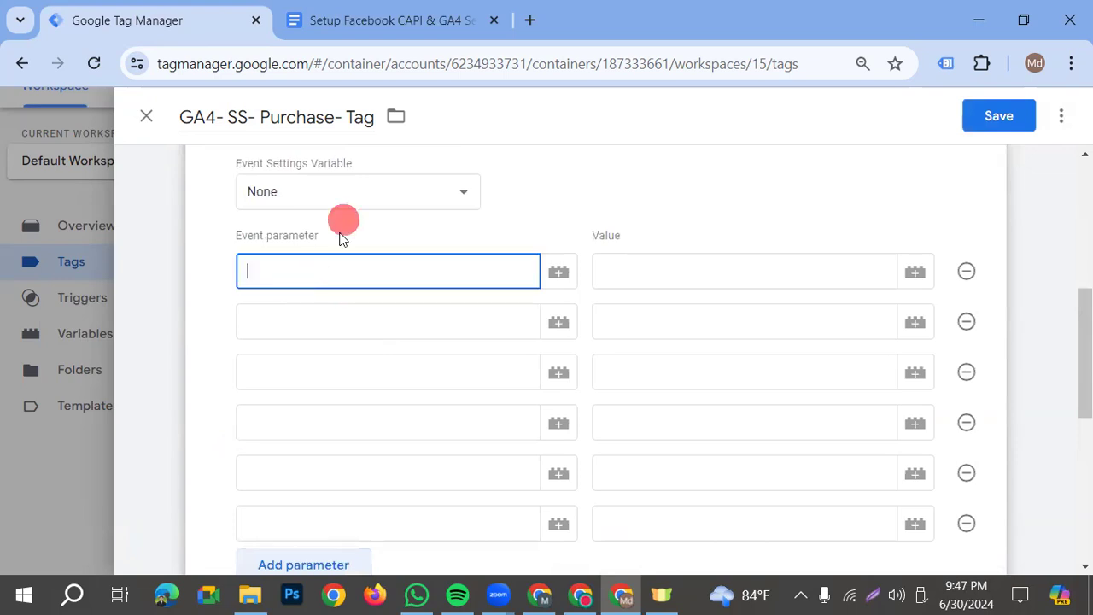
pyautogui.hotkey('ctrl', 'Tab')
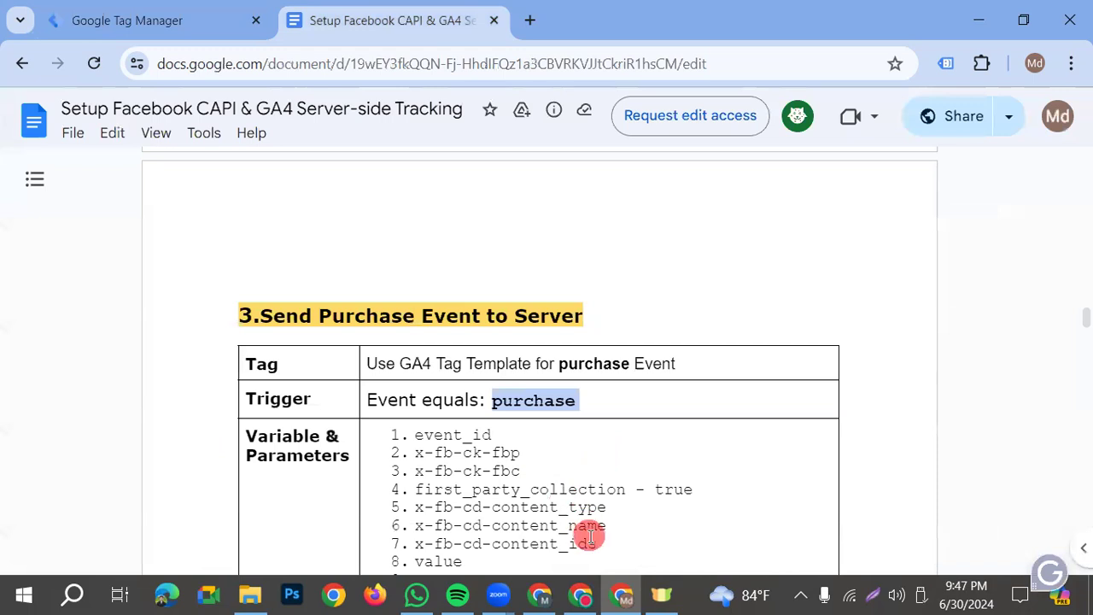
pyautogui.moveTo(618, 507); pyautogui.dragTo(414, 507)
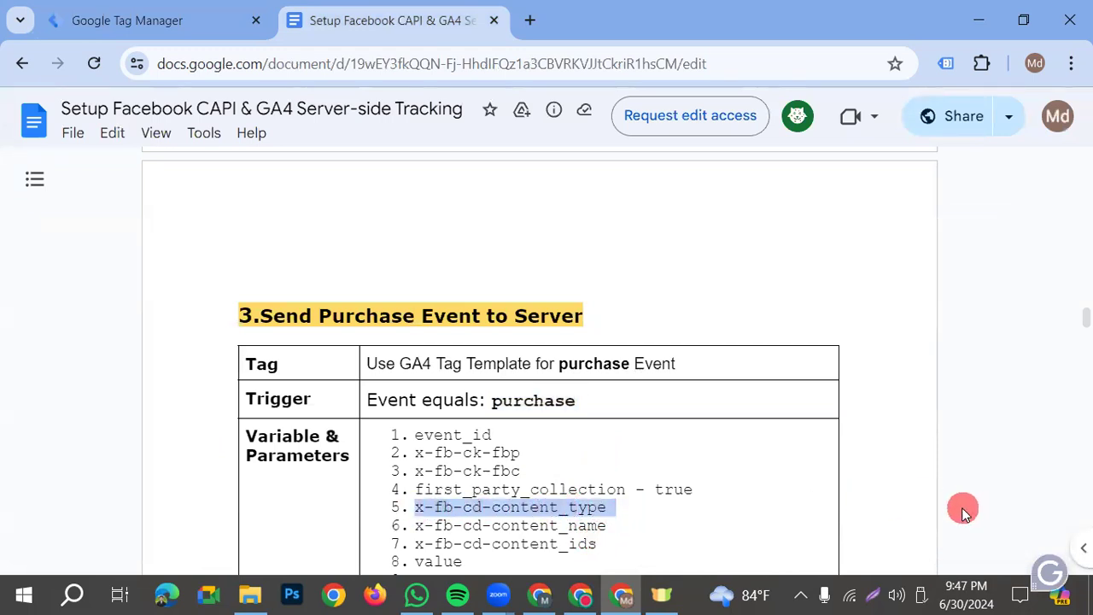
pyautogui.click(159, 29)
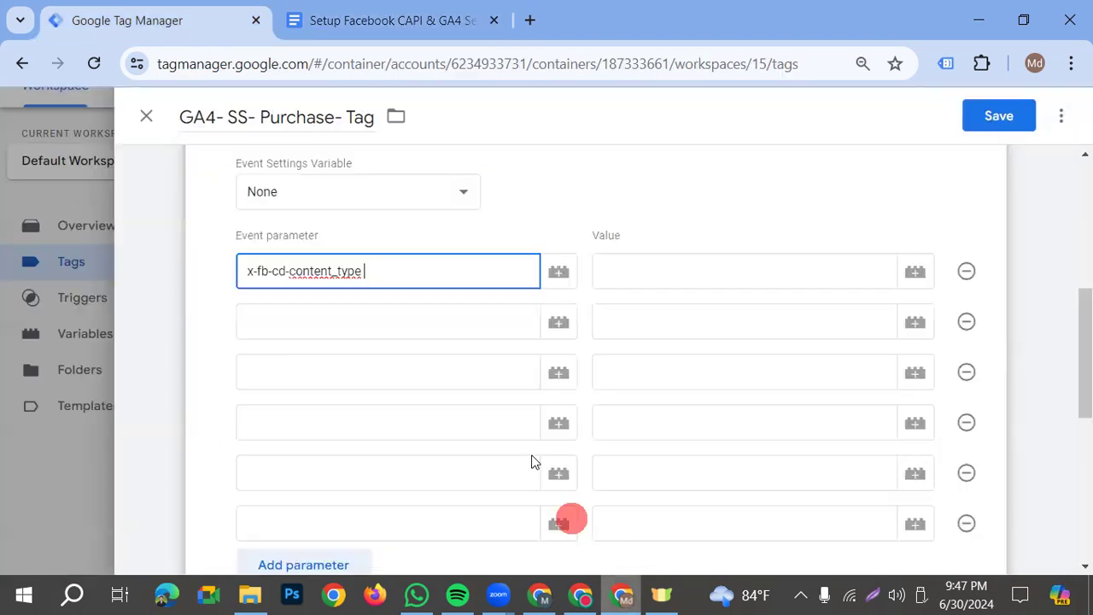
pyautogui.click(403, 323)
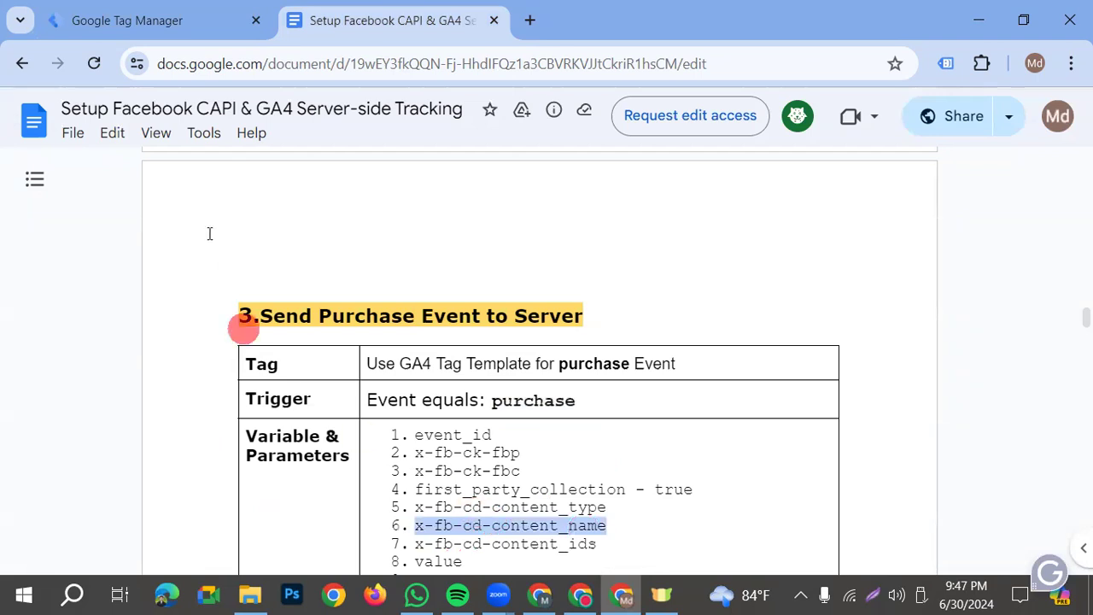
pyautogui.click(159, 30)
pyautogui.write('x-fb-cd-content_name')
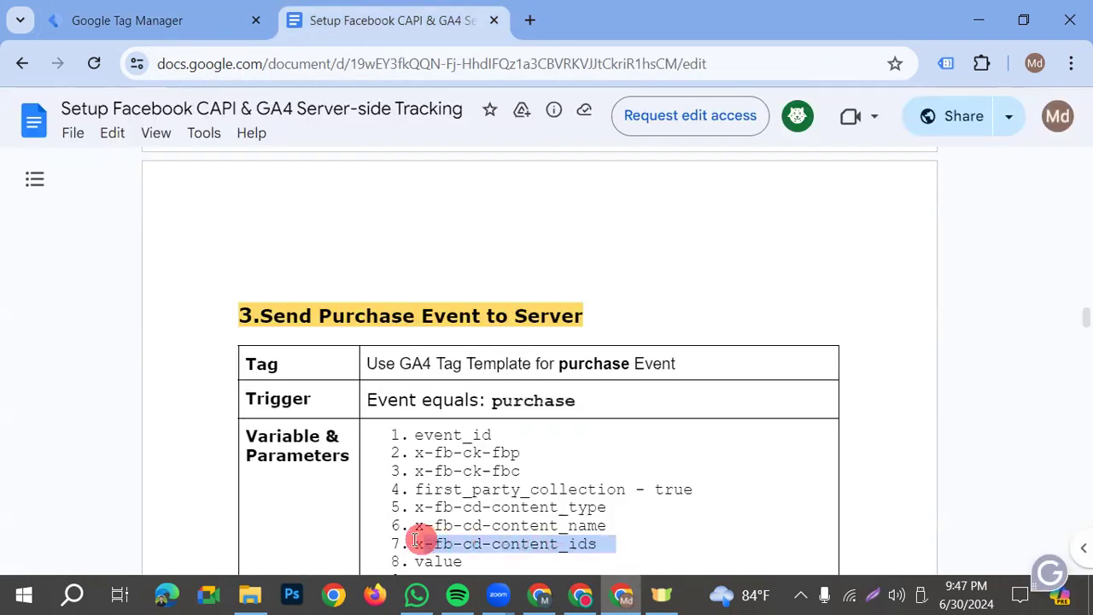
# Name the third and fourth event parameters x-fb-cd-content_ids and value, copying the names from the purchase section of the setup document
pyautogui.click(137, 8)
pyautogui.write('x-fb-cd-content_ids')
pyautogui.click(376, 422)
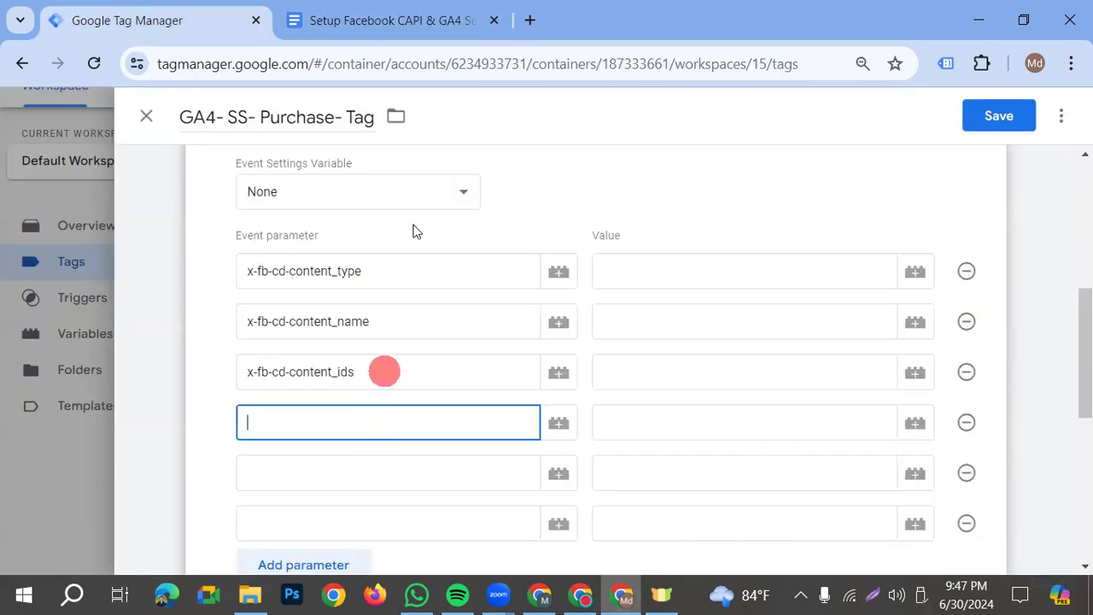
pyautogui.click(393, 13)
pyautogui.moveTo(464, 461); pyautogui.dragTo(417, 459)
pyautogui.hotkey('ctrl', 'c')
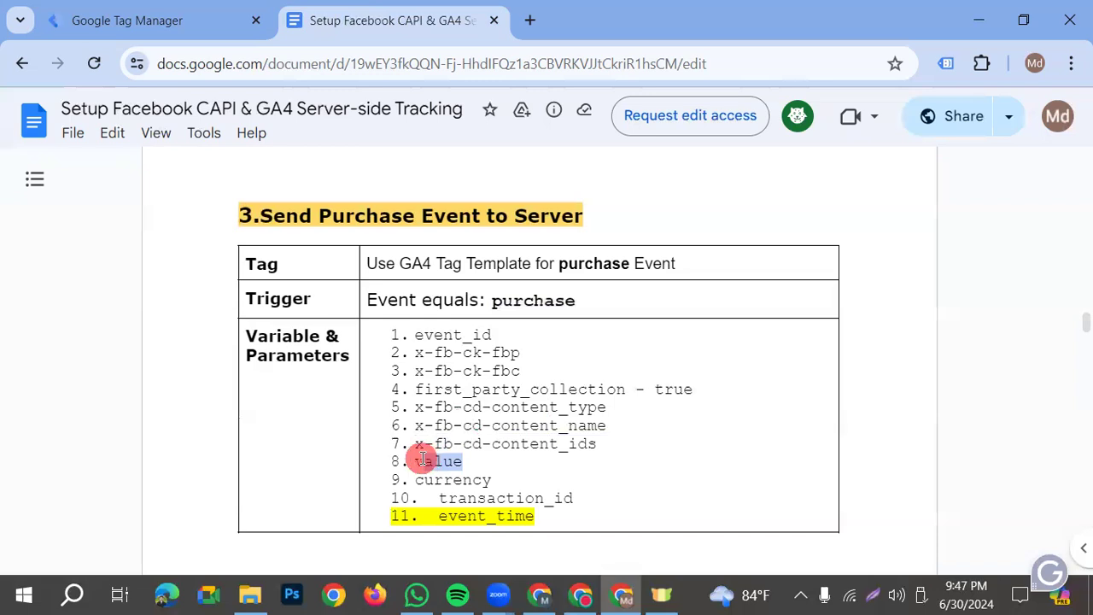
pyautogui.click(100, 17)
pyautogui.hotkey('ctrl', 'v')
pyautogui.click(374, 479)
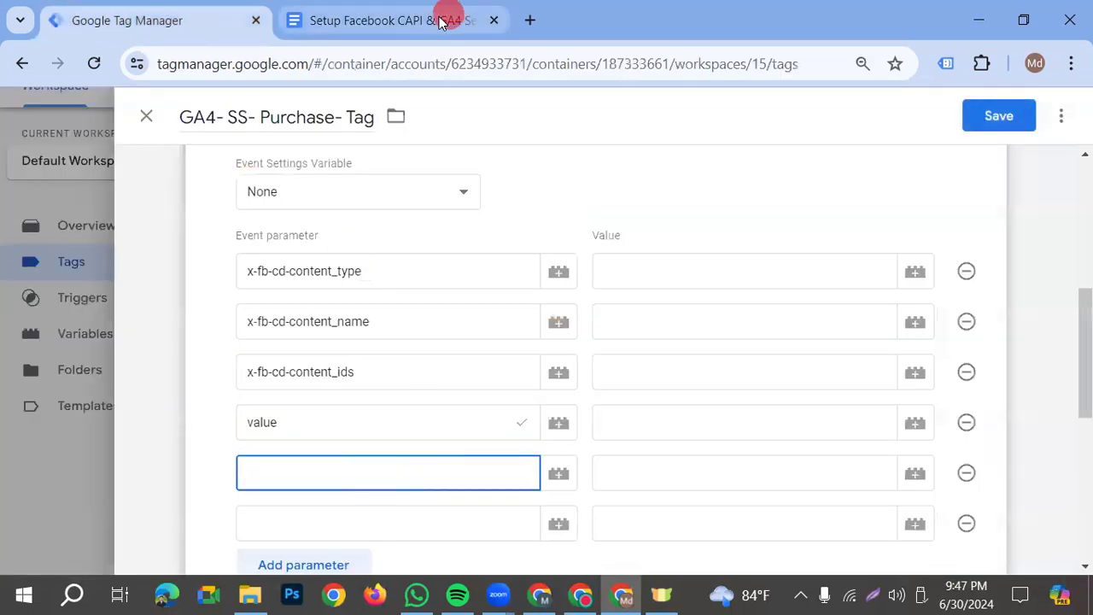
# Name the last two event parameters currency and transaction_id, copying the names from the setup document
pyautogui.click(440, 24)
pyautogui.moveTo(494, 482); pyautogui.dragTo(398, 488)
pyautogui.hotkey('ctrl', 'c')
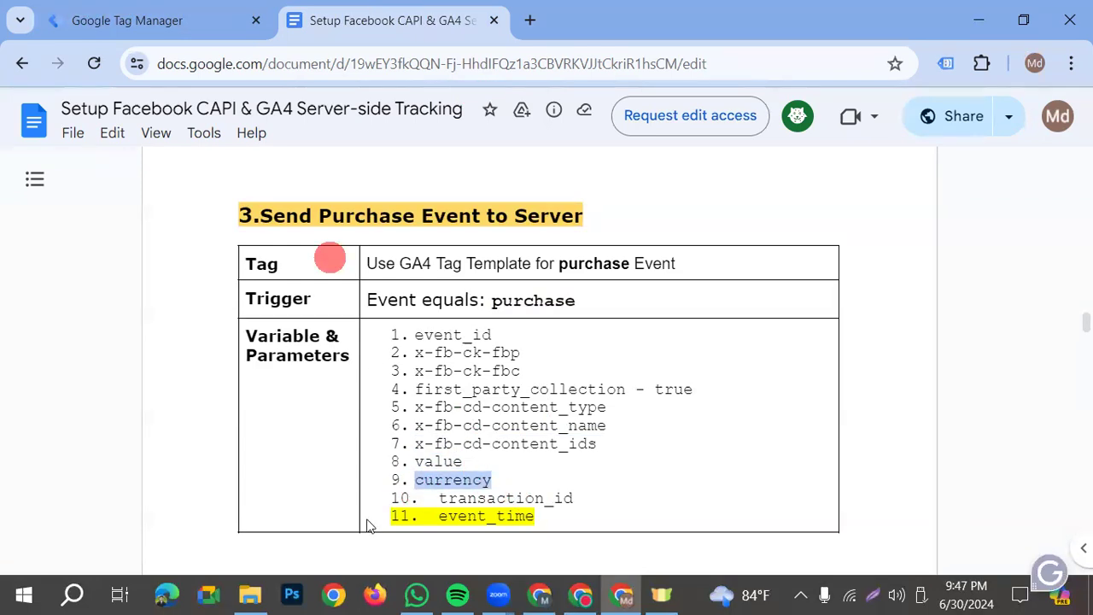
pyautogui.click(128, 20)
pyautogui.hotkey('ctrl', 'v')
pyautogui.click(216, 487)
pyautogui.click(285, 518)
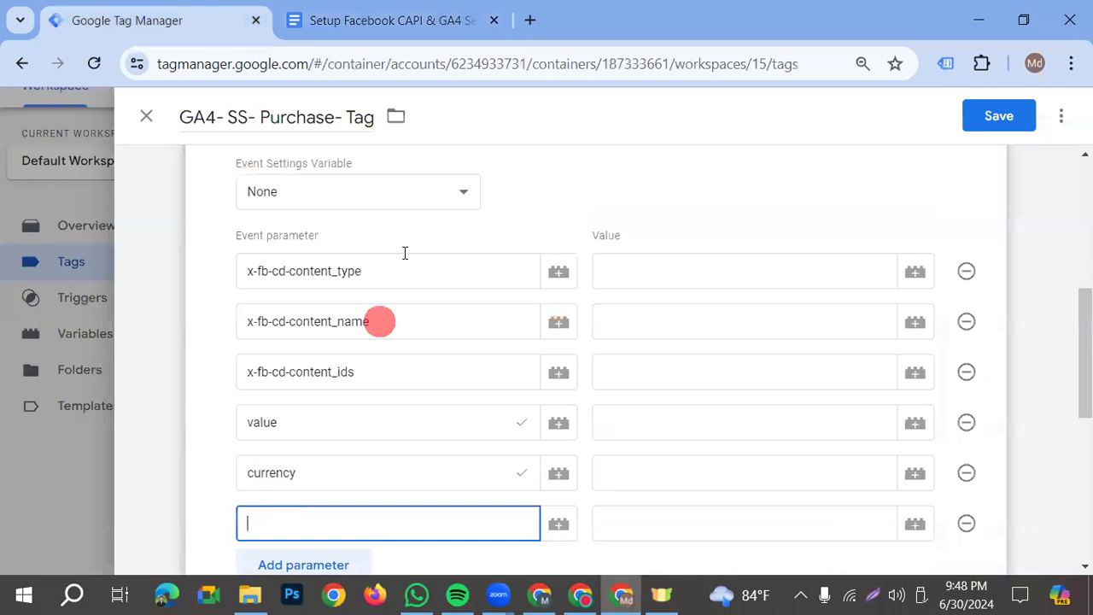
pyautogui.hotkey('ctrl', 'Tab')
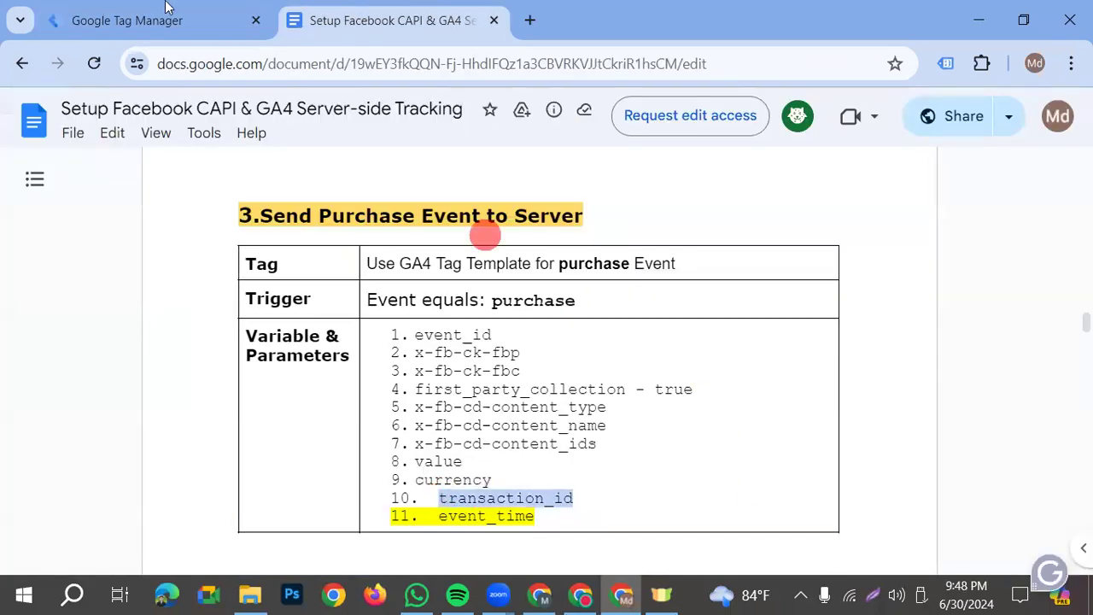
pyautogui.hotkey('ctrl', 'Tab')
pyautogui.write('transaction_id')
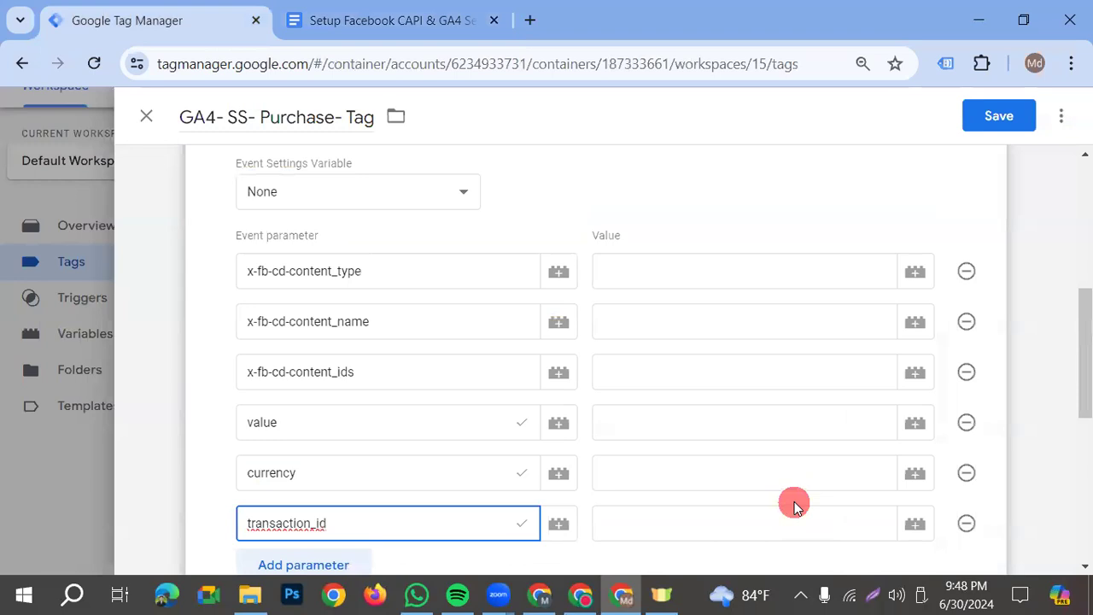
pyautogui.click(1005, 468)
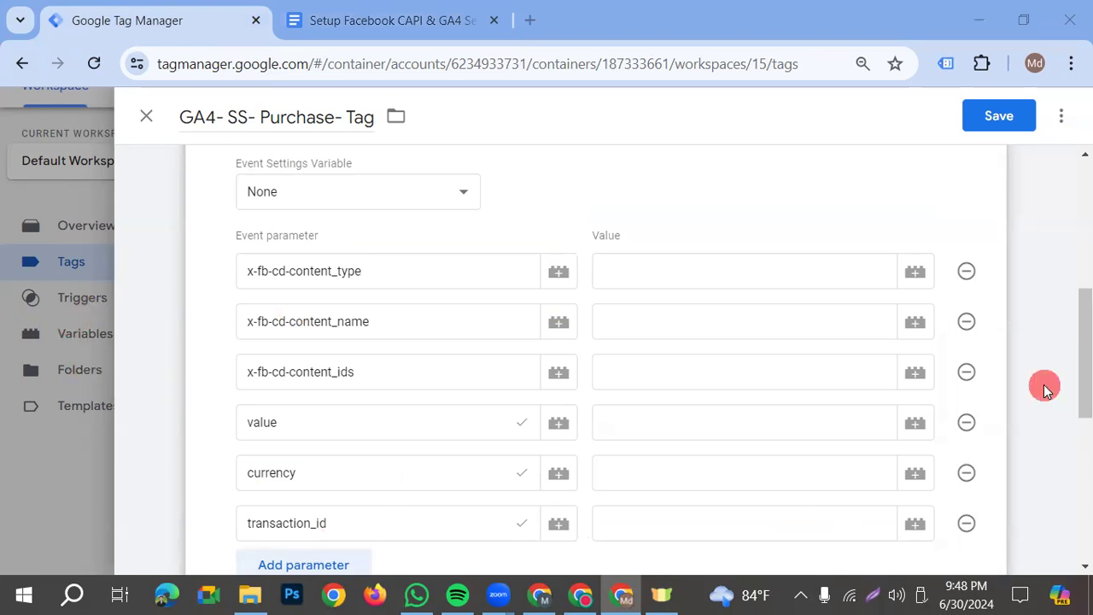
# Add the existing Purchase- Trigger as the purchase tag's firing trigger and save the tag
pyautogui.click(998, 122)
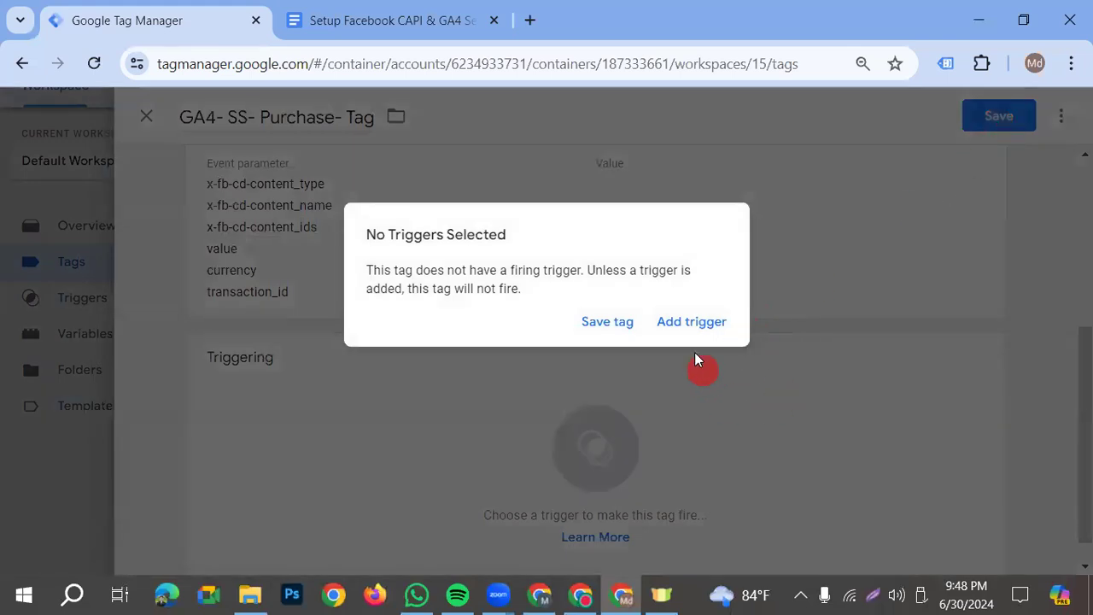
pyautogui.click(696, 337)
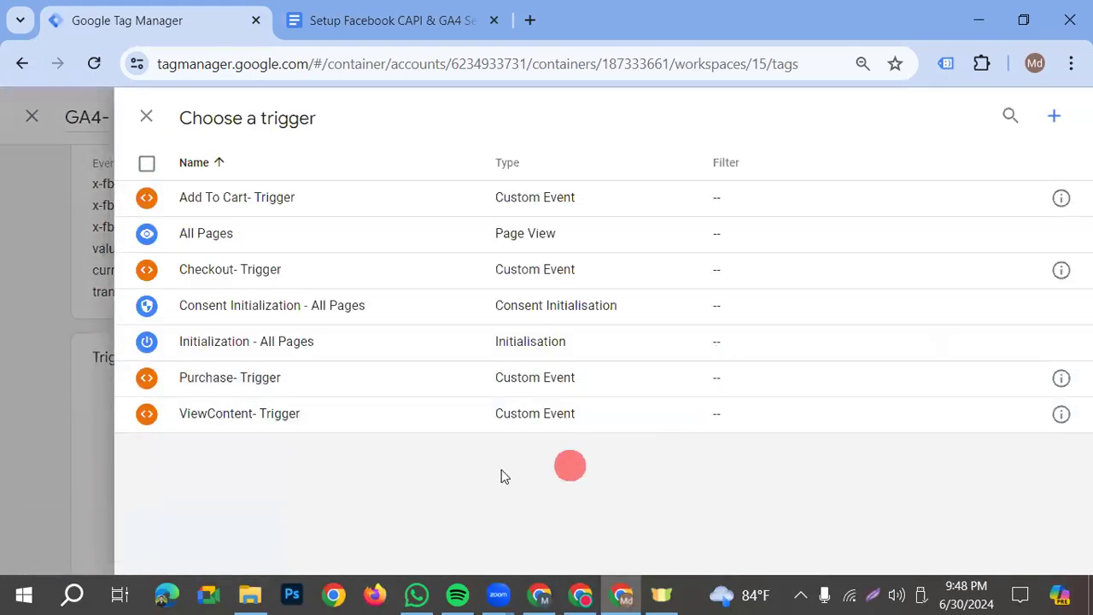
pyautogui.click(249, 383)
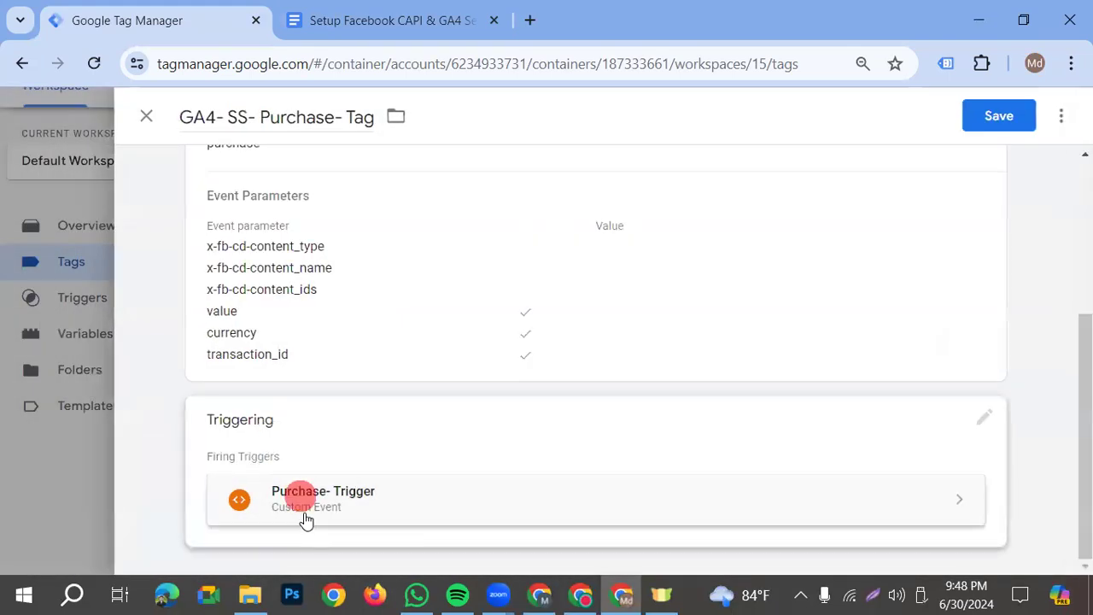
pyautogui.click(992, 119)
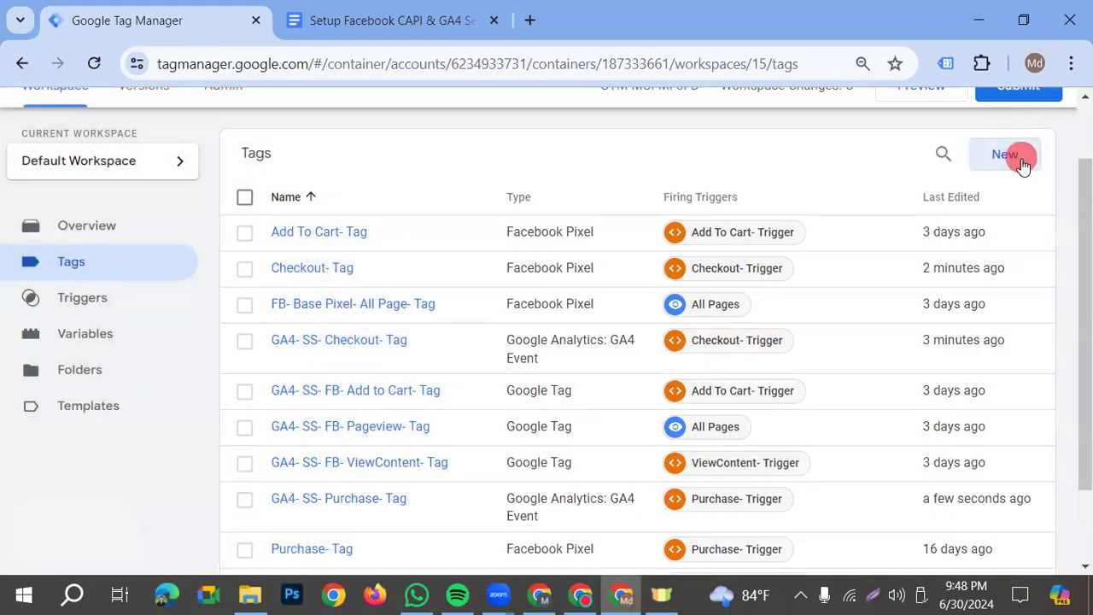
# Review the workspace variables and the tracking setup documents, including the note on which variables the server-side events should use
pyautogui.click(99, 343)
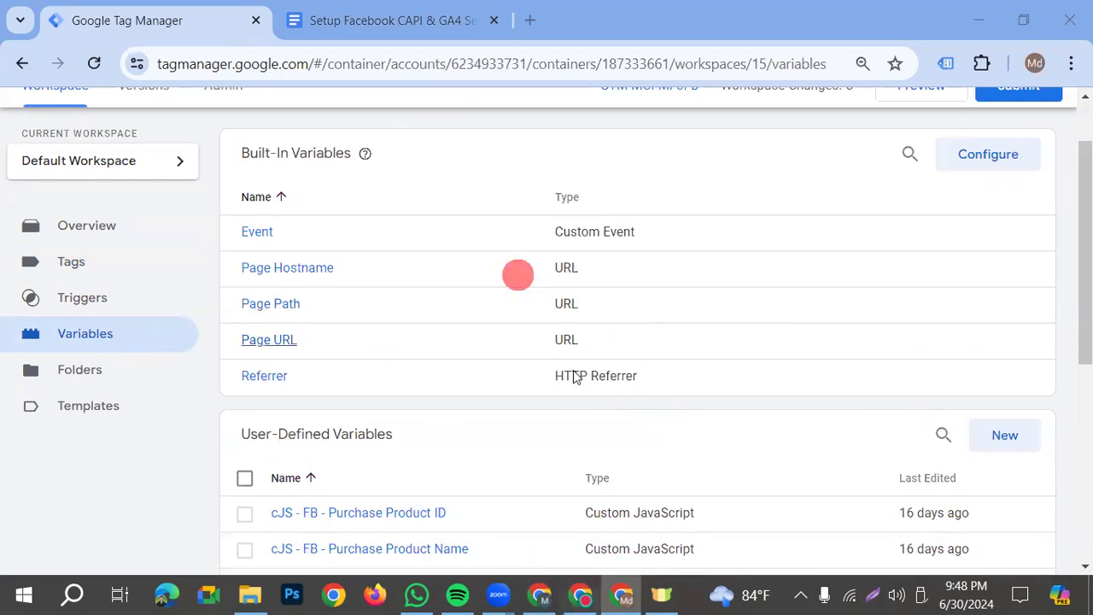
pyautogui.hotkey('ctrl', 'Tab')
pyautogui.scroll(-10, 629, 445)
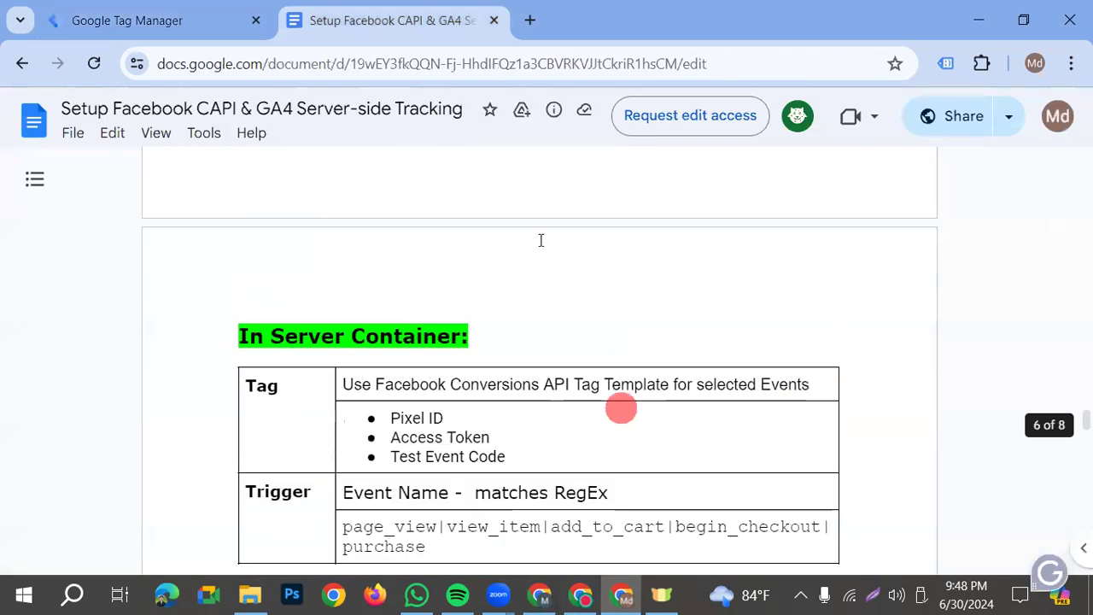
pyautogui.click(581, 595)
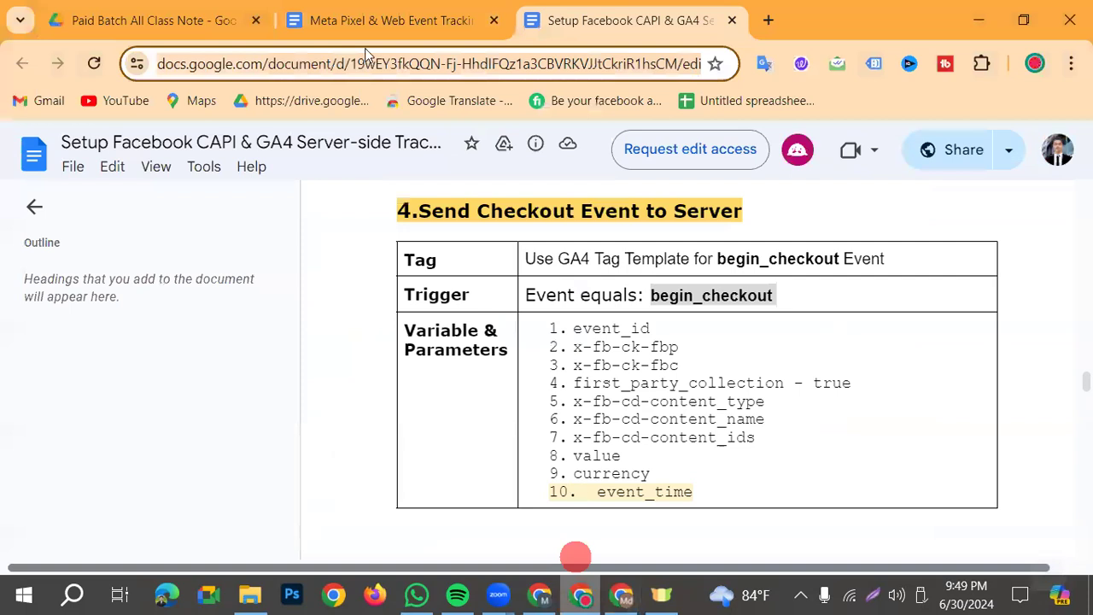
pyautogui.click(364, 25)
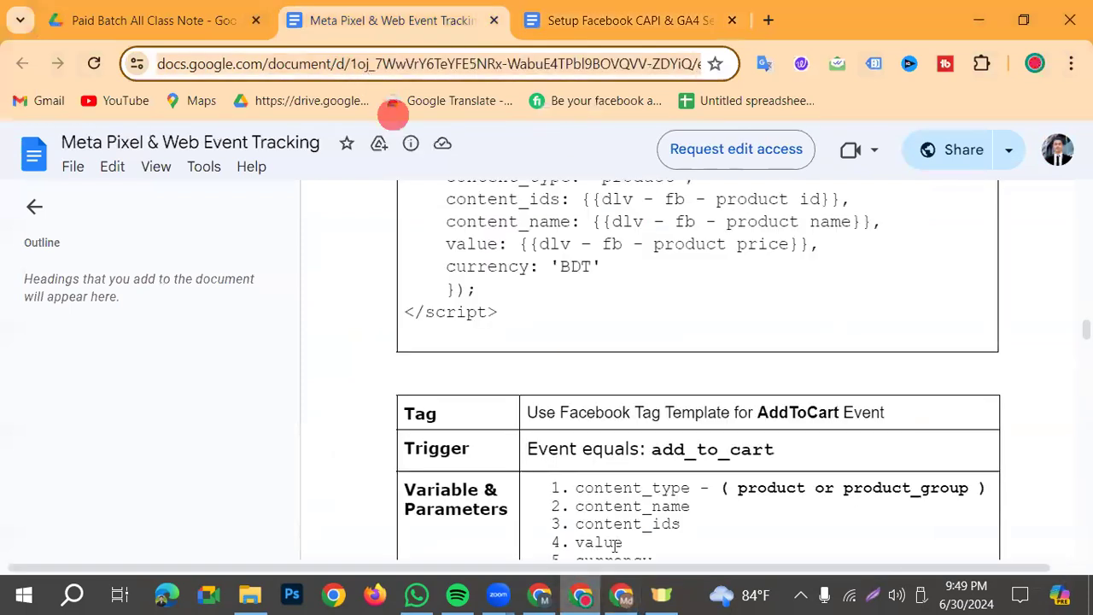
pyautogui.click(541, 595)
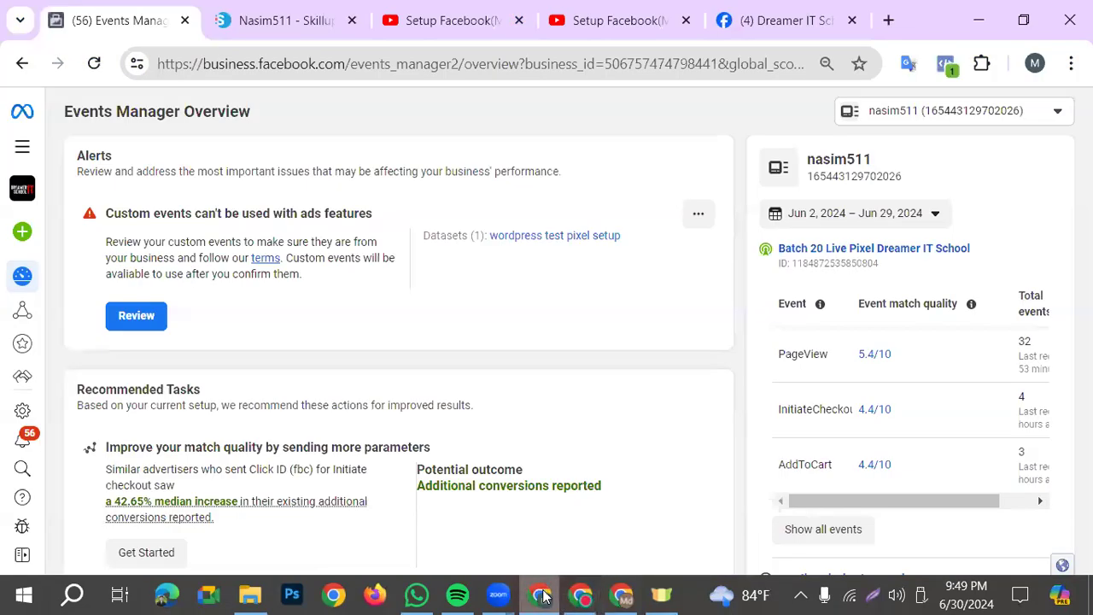
pyautogui.click(611, 595)
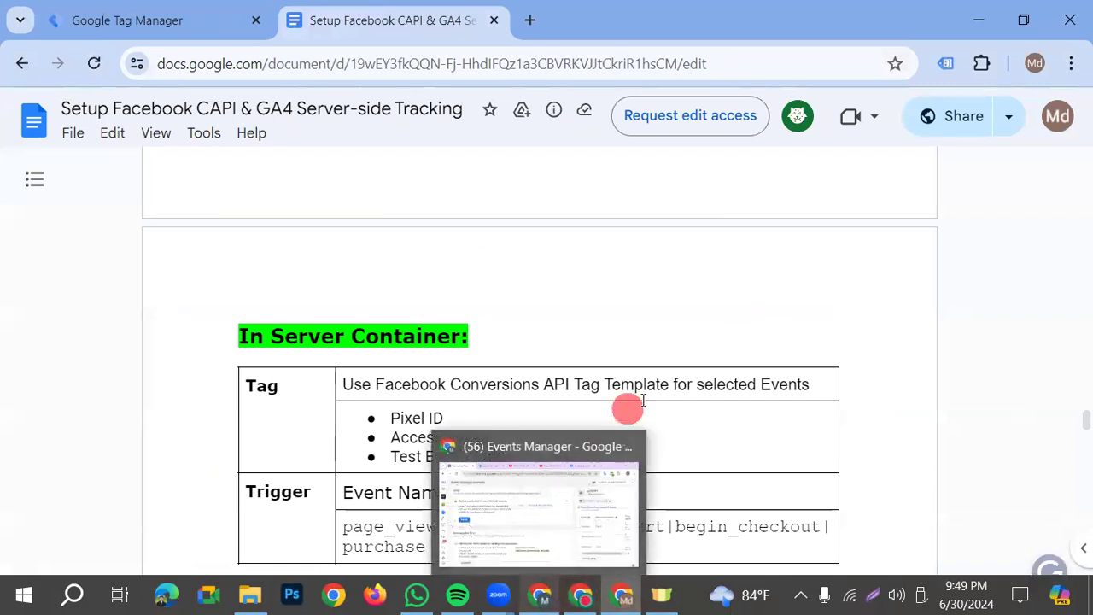
pyautogui.scroll(-6, 629, 415)
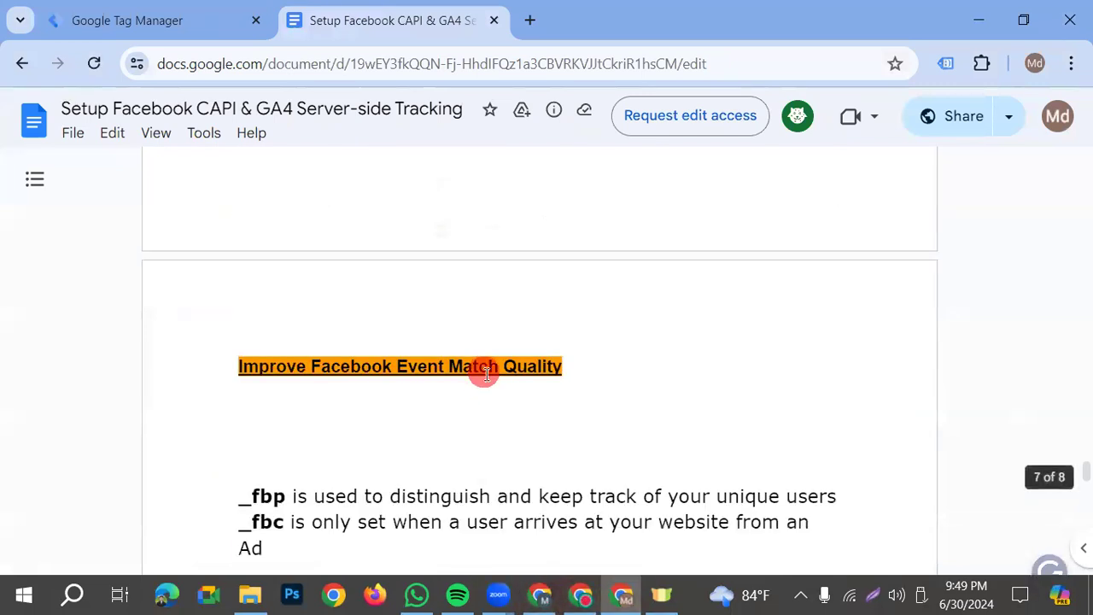
pyautogui.scroll(6, 486, 385)
pyautogui.scroll(6, 491, 394)
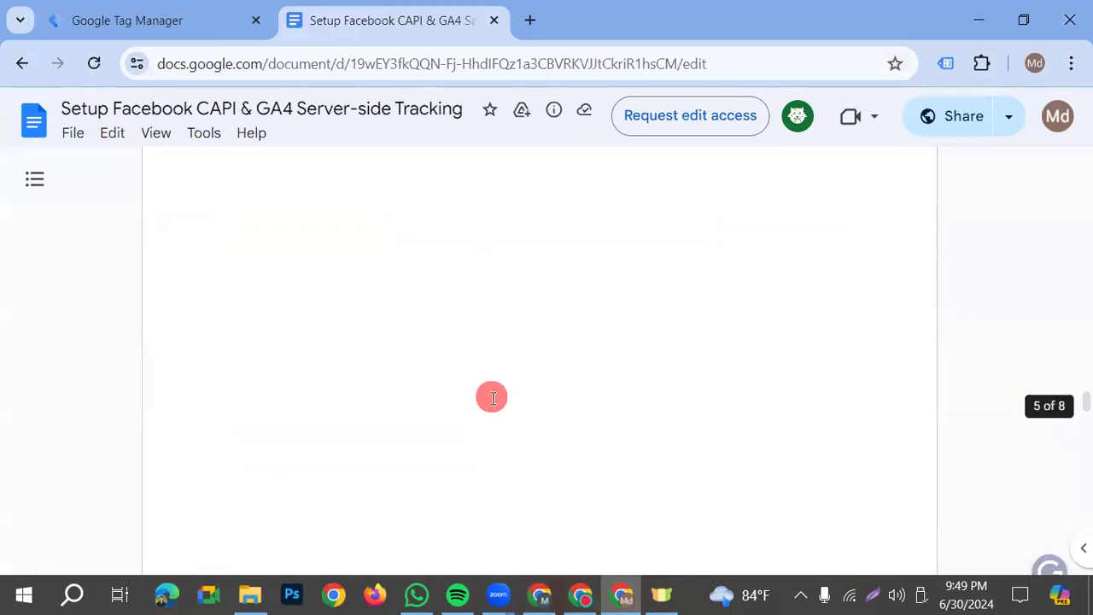
pyautogui.moveTo(218, 507); pyautogui.dragTo(842, 516)
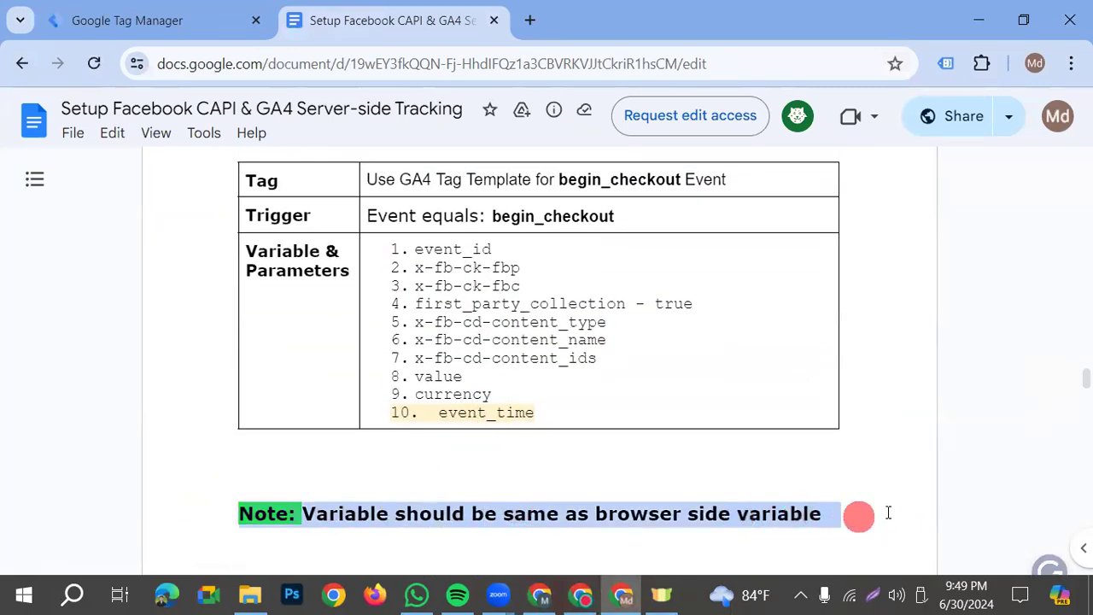
# Reopen the GA4- SS- Purchase- Tag in Google Tag Manager and set the value of x-fb-cd-content_type to product
pyautogui.click(177, 28)
pyautogui.scroll(1, 507, 435)
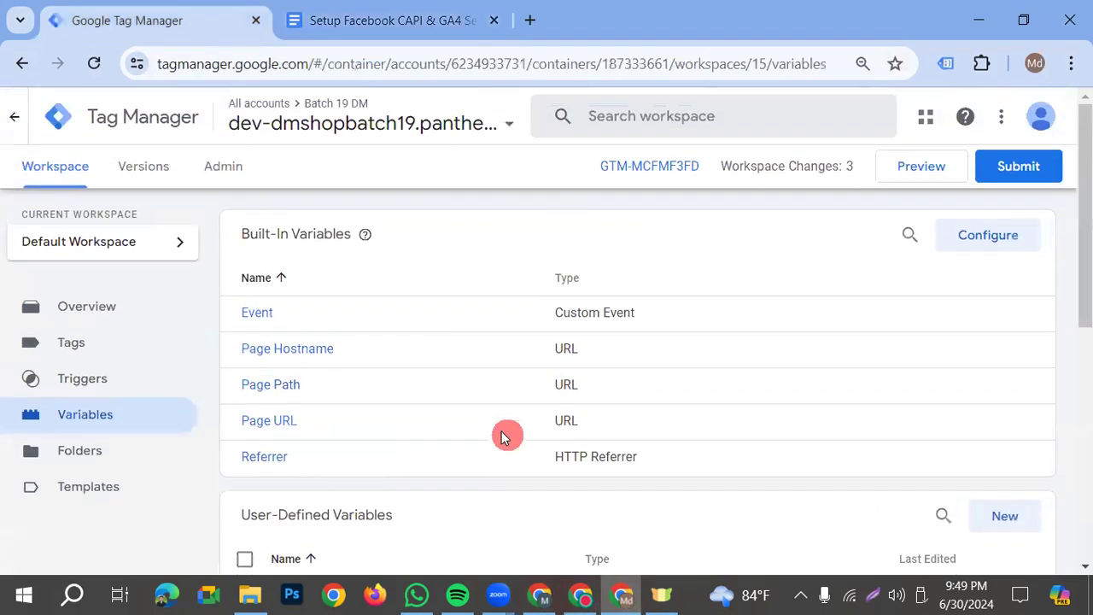
pyautogui.click(88, 346)
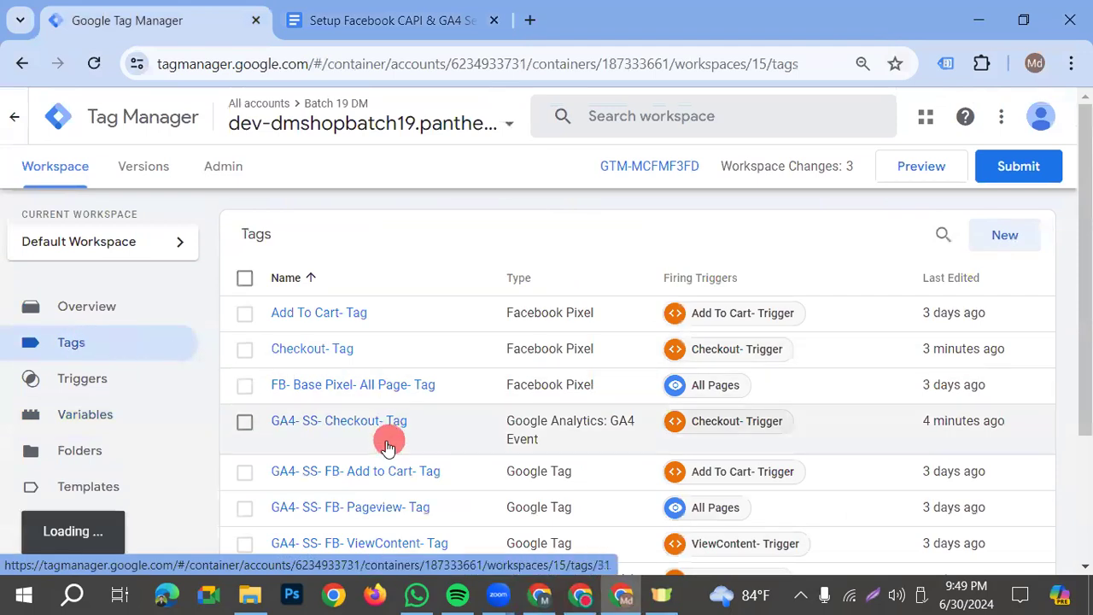
pyautogui.scroll(-1, 421, 494)
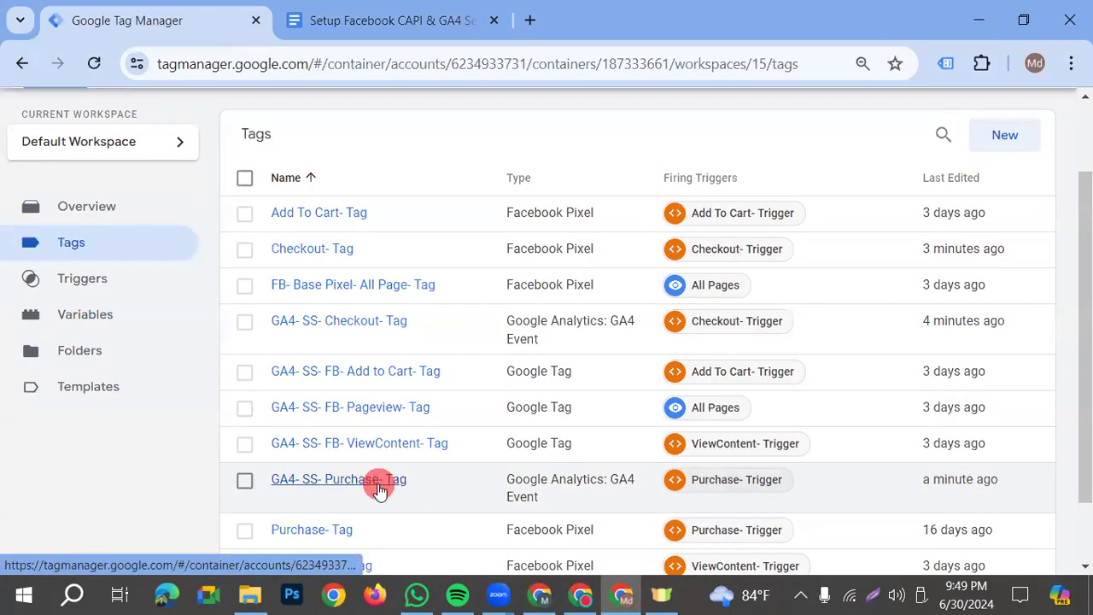
pyautogui.click(379, 490)
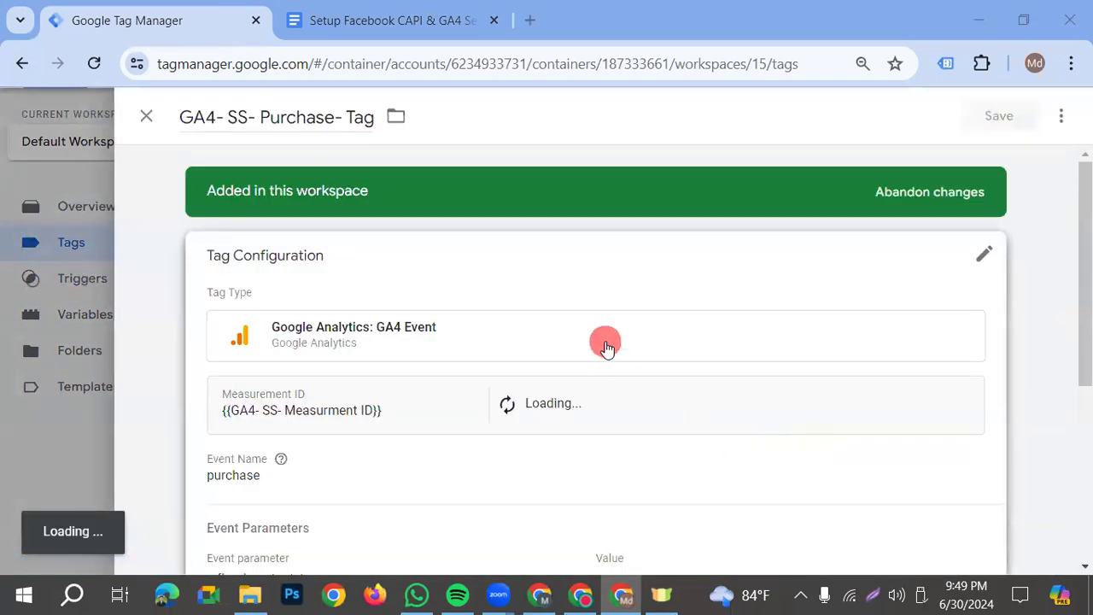
pyautogui.scroll(-3, 586, 488)
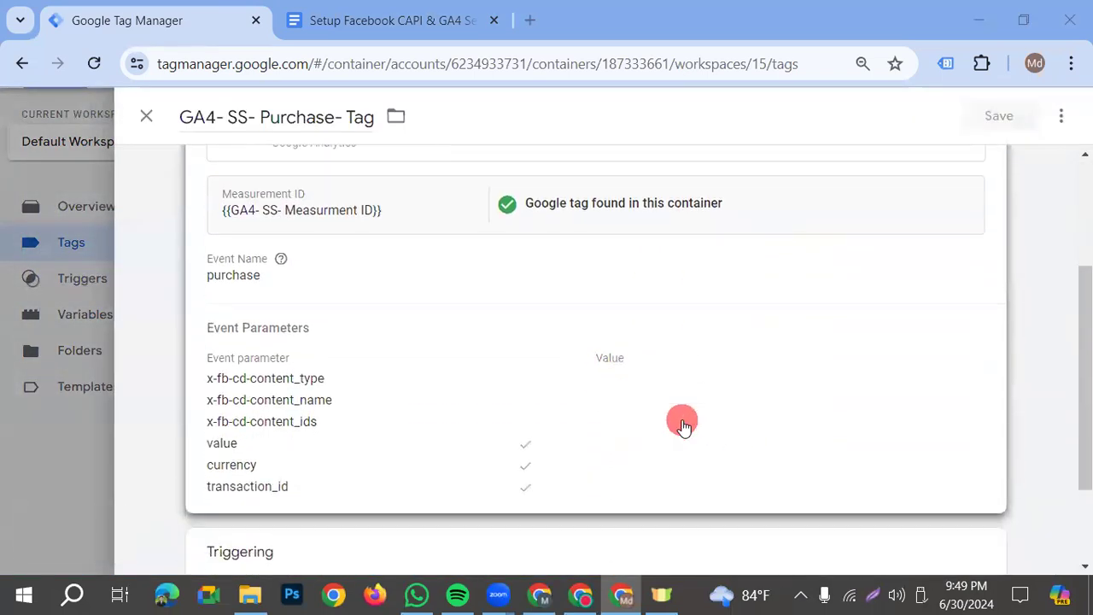
pyautogui.click(398, 416)
pyautogui.scroll(-3, 527, 433)
pyautogui.click(651, 357)
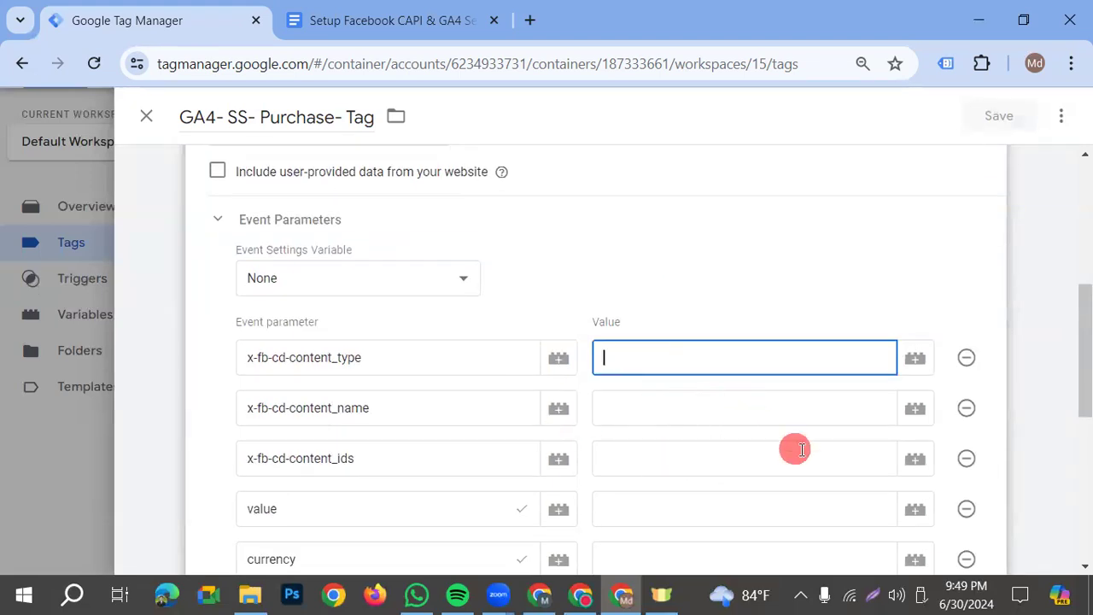
pyautogui.click(975, 474)
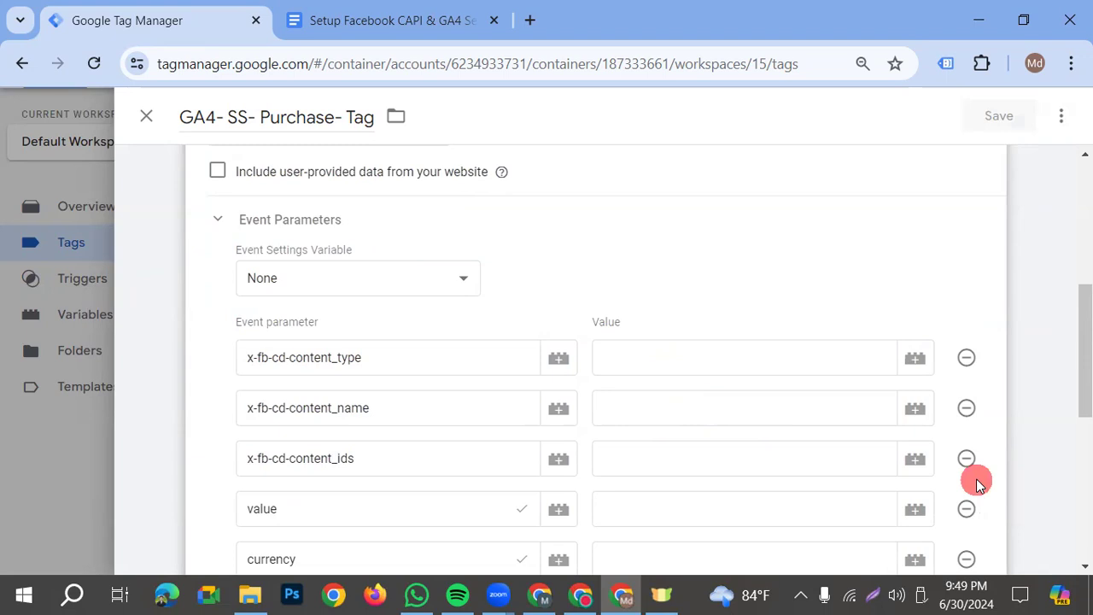
pyautogui.click(622, 350)
pyautogui.write('product')
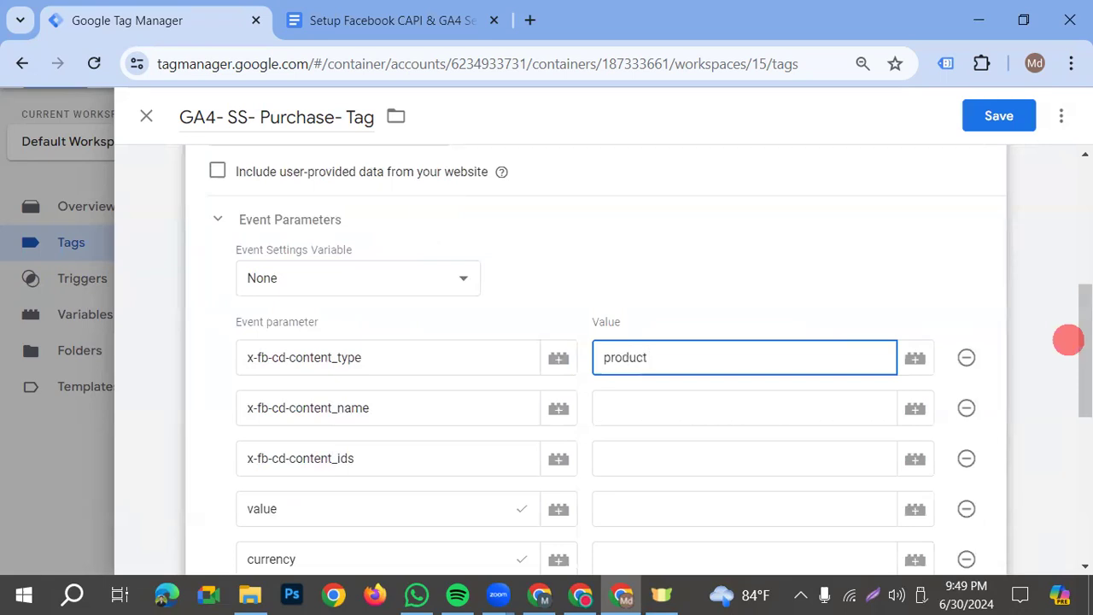
# Set x-fb-cd-content_name to {{cJS - FB - Purchase Product Name}} and x-fb-cd-content_ids to {{cJS - FB - Purchase Product ID}}
pyautogui.scroll(1, 1068, 340)
pyautogui.click(656, 511)
pyautogui.scroll(-1, 792, 409)
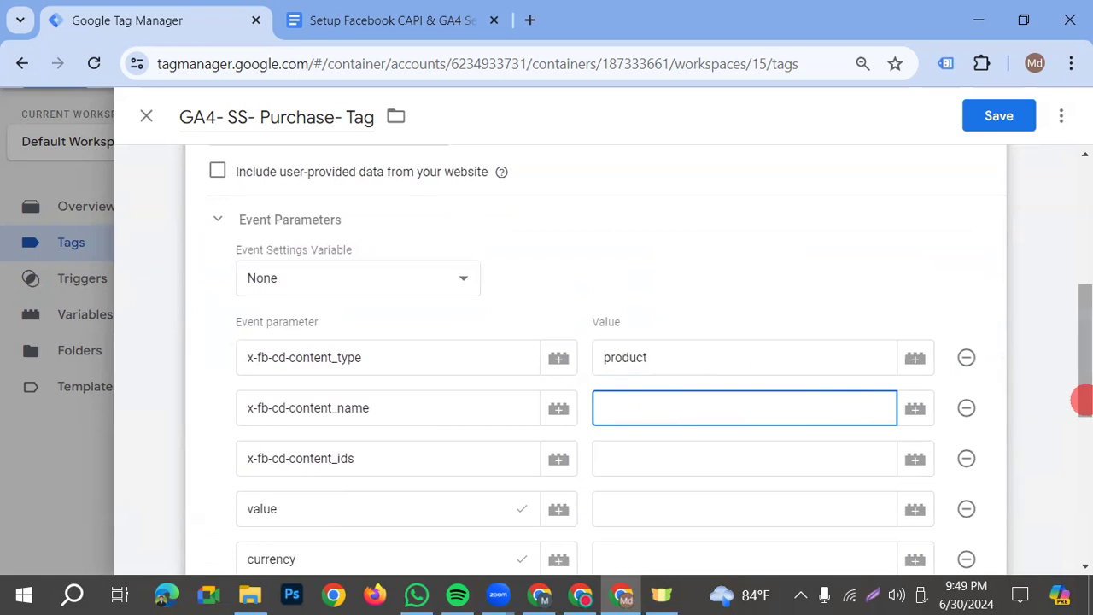
pyautogui.write('{{')
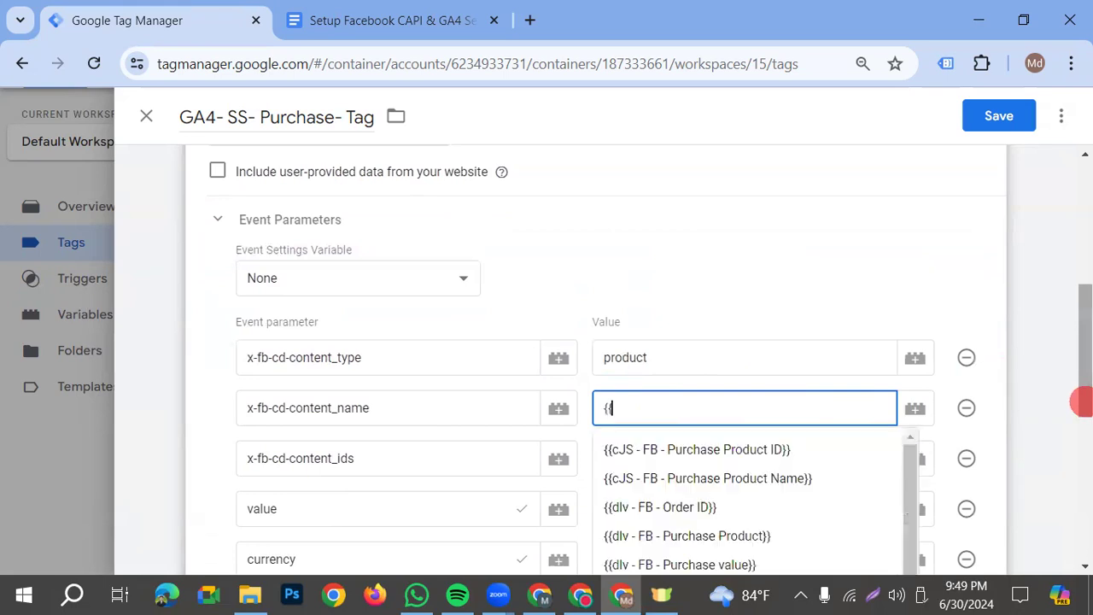
pyautogui.click(756, 480)
pyautogui.click(676, 462)
pyautogui.write('{{')
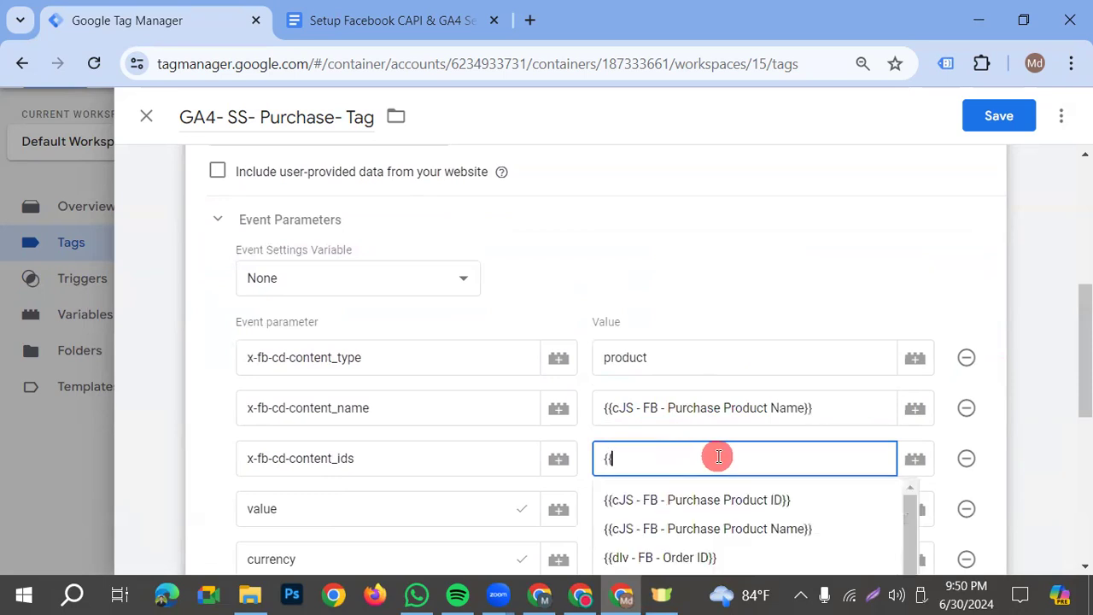
pyautogui.click(718, 502)
# Set x-fb-cd-content_ids to {{cJS - FB - Purchase Product ID}} and the value parameter to {{dlv - FB - Purchase value}}
pyautogui.click(677, 512)
pyautogui.scroll(-1, 803, 475)
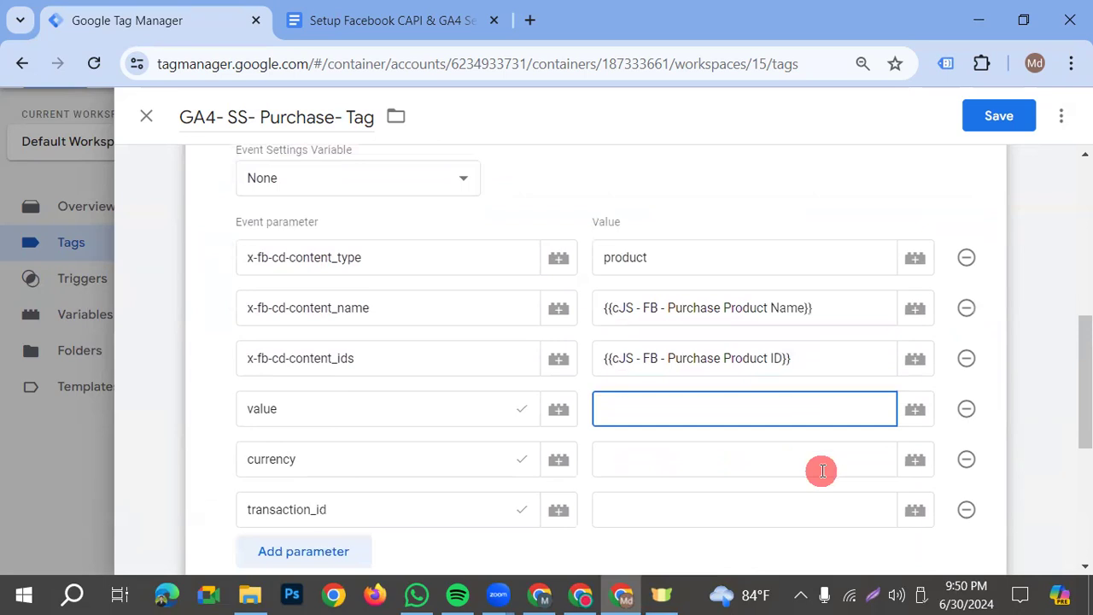
pyautogui.write('{{')
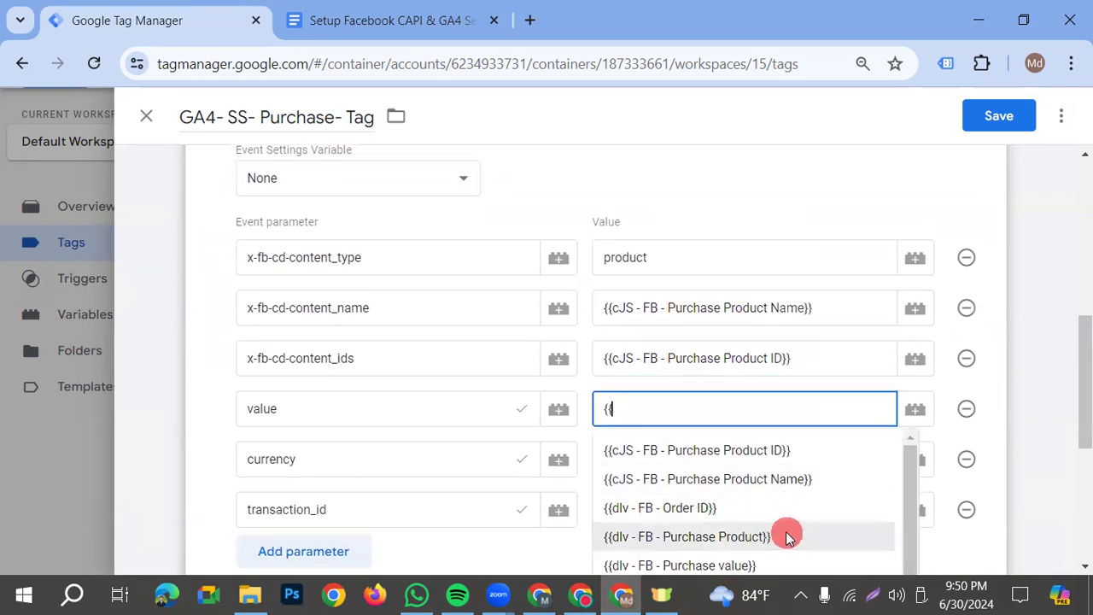
pyautogui.scroll(-3, 786, 531)
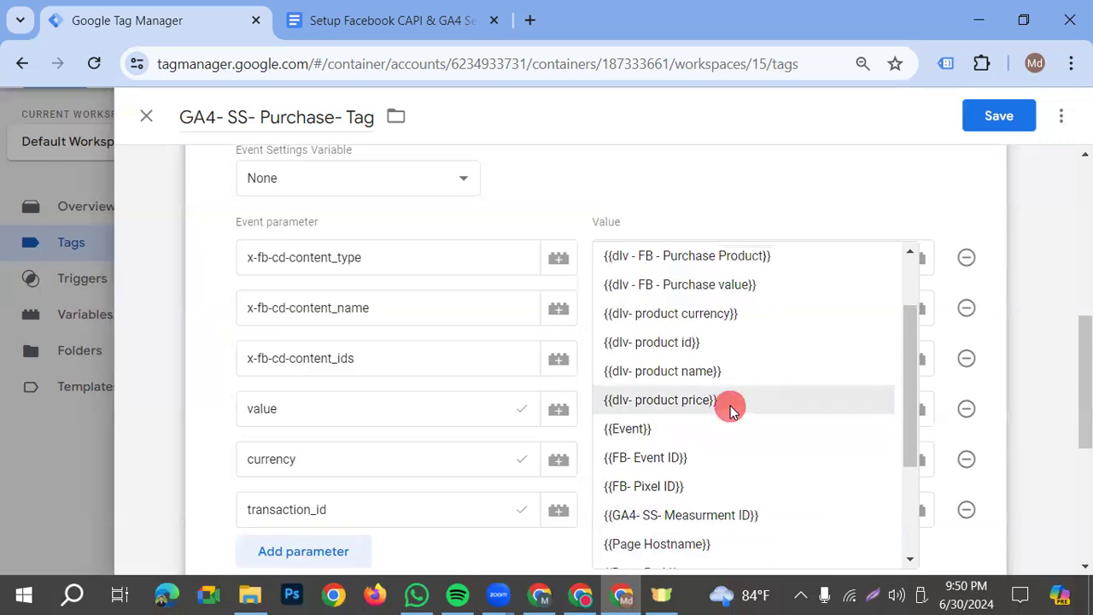
pyautogui.scroll(1, 734, 414)
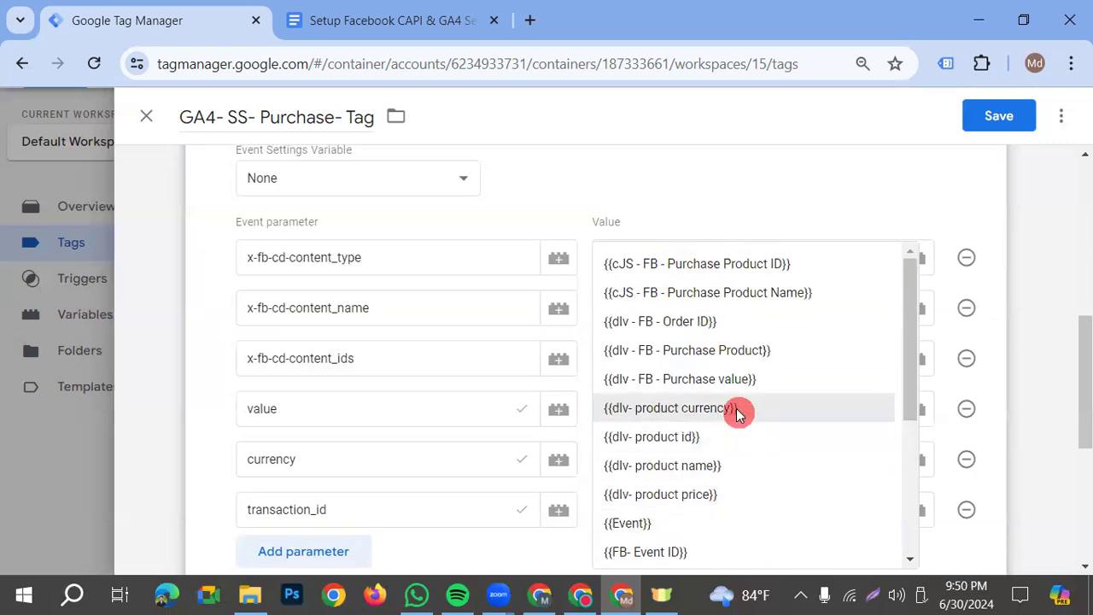
pyautogui.click(726, 378)
# Set the currency parameter of the purchase tag to the {{dlv- product currency}} variable
pyautogui.click(749, 457)
pyautogui.click(915, 460)
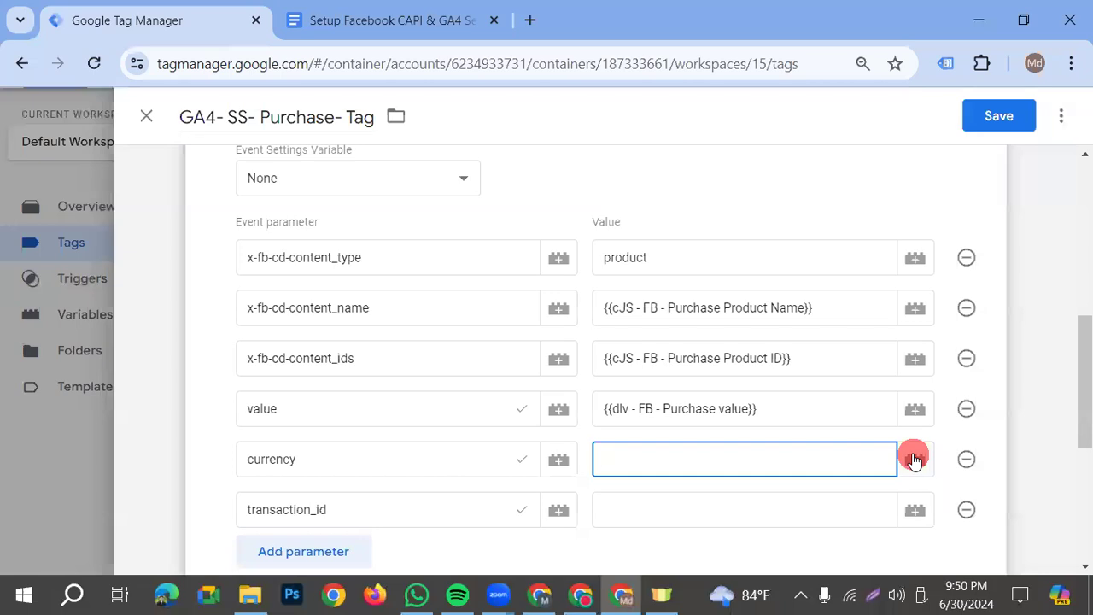
pyautogui.write('{{')
pyautogui.scroll(-1, 854, 454)
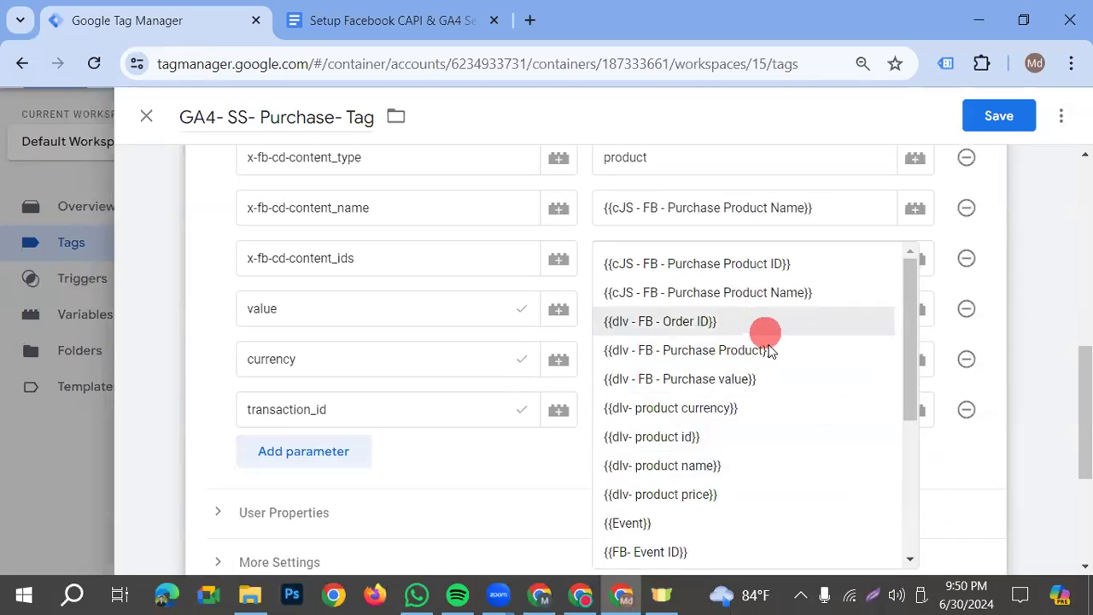
pyautogui.click(751, 413)
# Set the transaction_id parameter of the purchase tag to the {{dlv - FB - Order ID}} variable
pyautogui.click(674, 408)
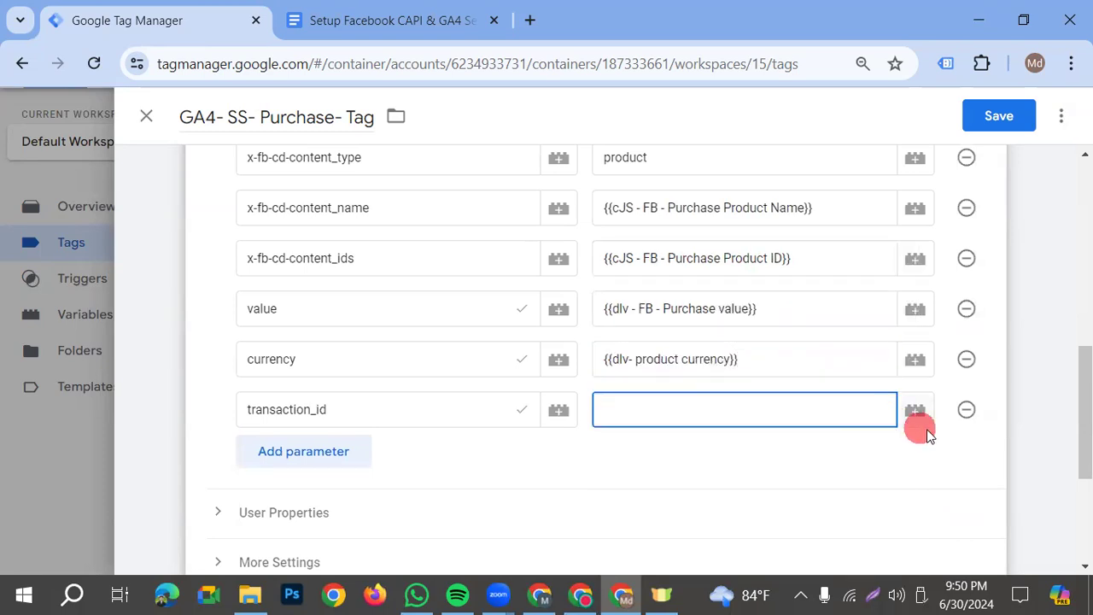
pyautogui.write('{{')
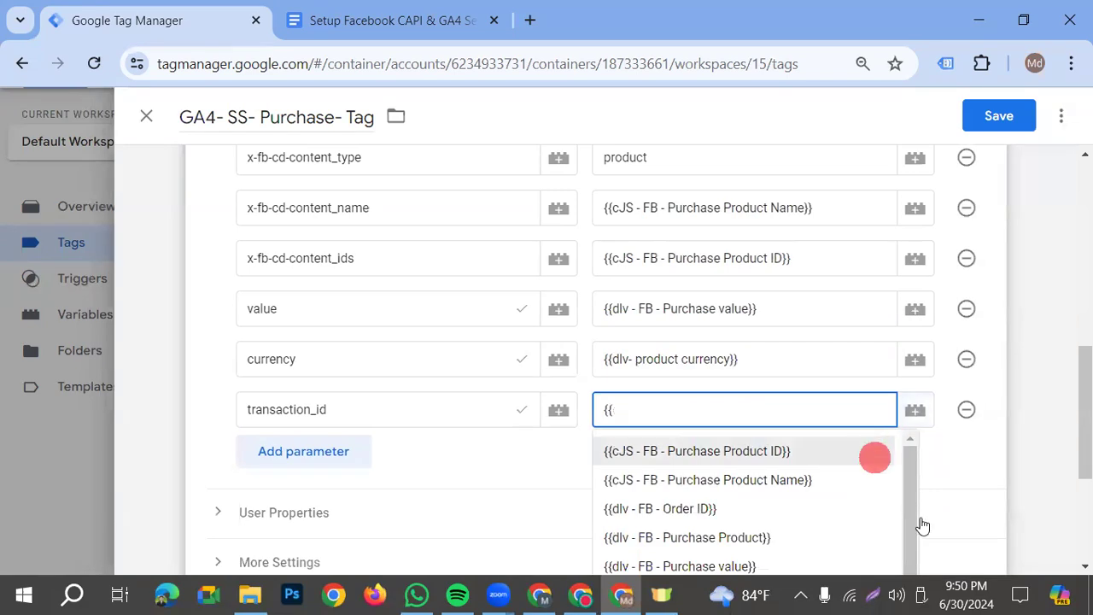
pyautogui.scroll(-2, 823, 531)
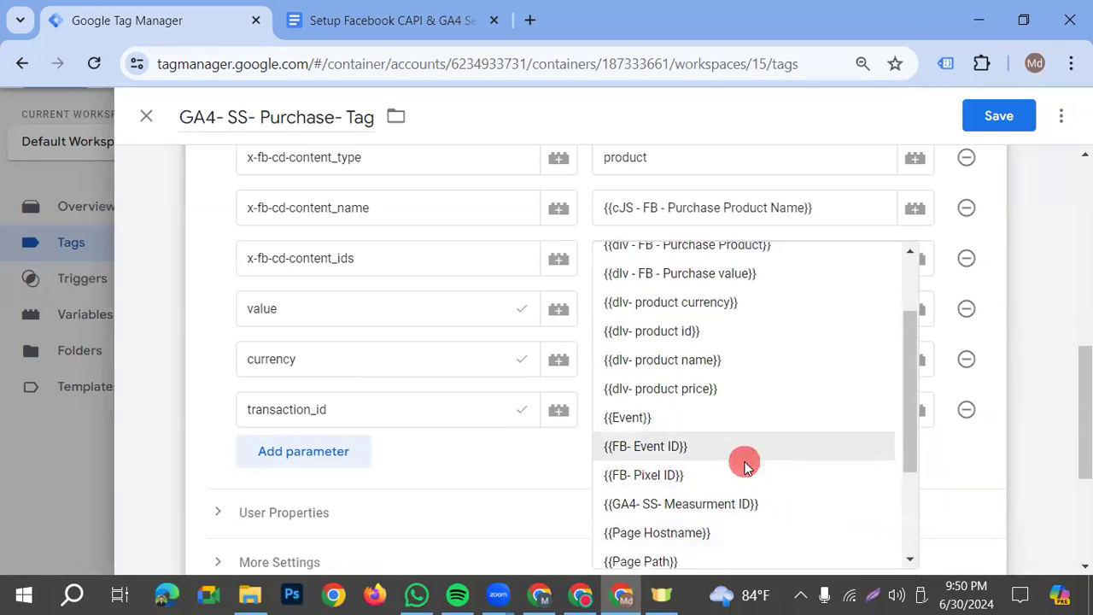
pyautogui.scroll(-2, 744, 466)
pyautogui.scroll(4, 741, 465)
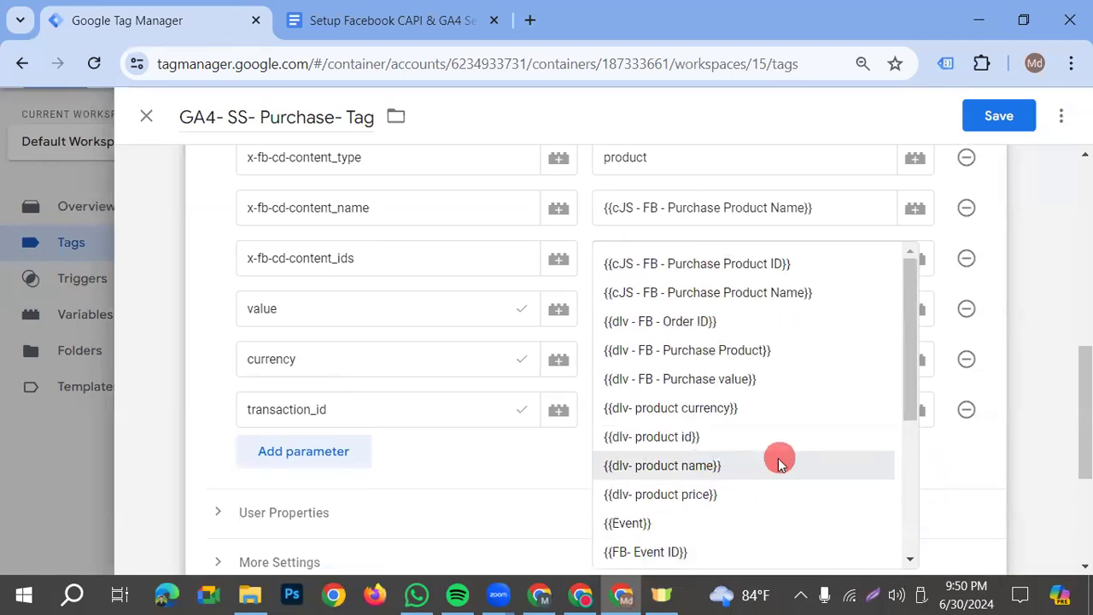
pyautogui.click(707, 323)
# Add an event_id parameter, named as in the setup document, with the value {{FB- Event ID}}, and save the GA4- SS- Purchase- Tag
pyautogui.click(305, 455)
pyautogui.click(347, 449)
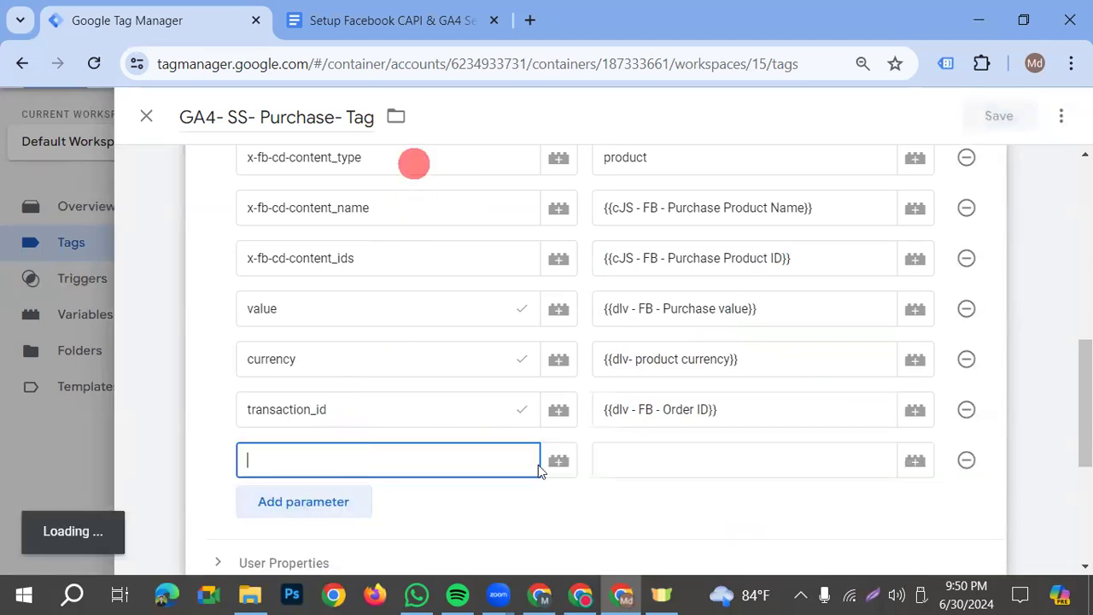
pyautogui.click(393, 20)
pyautogui.moveTo(505, 347); pyautogui.dragTo(428, 350)
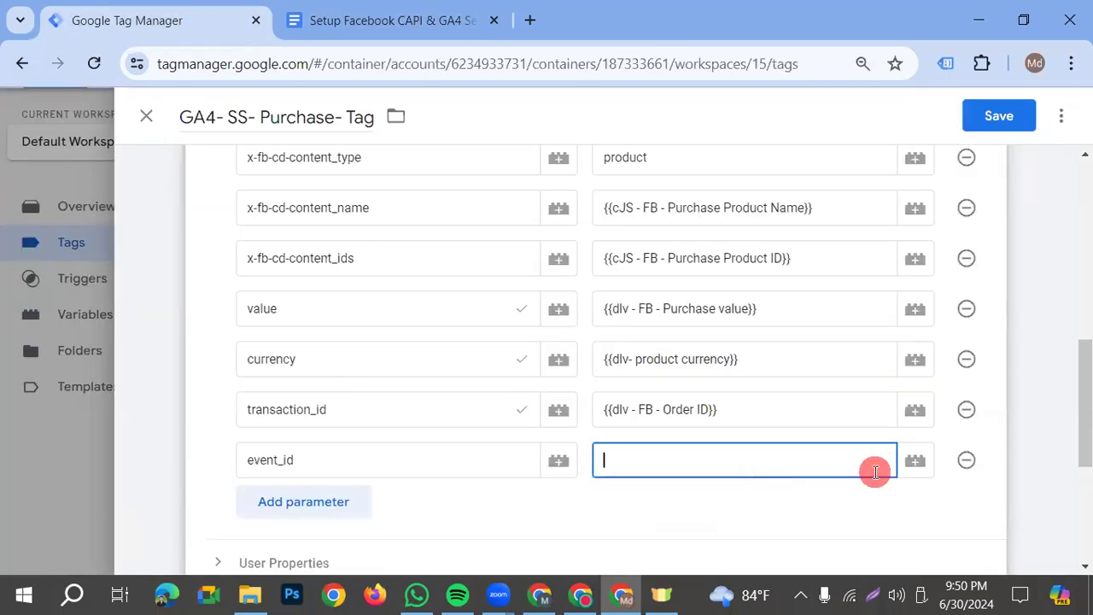
pyautogui.write('{{')
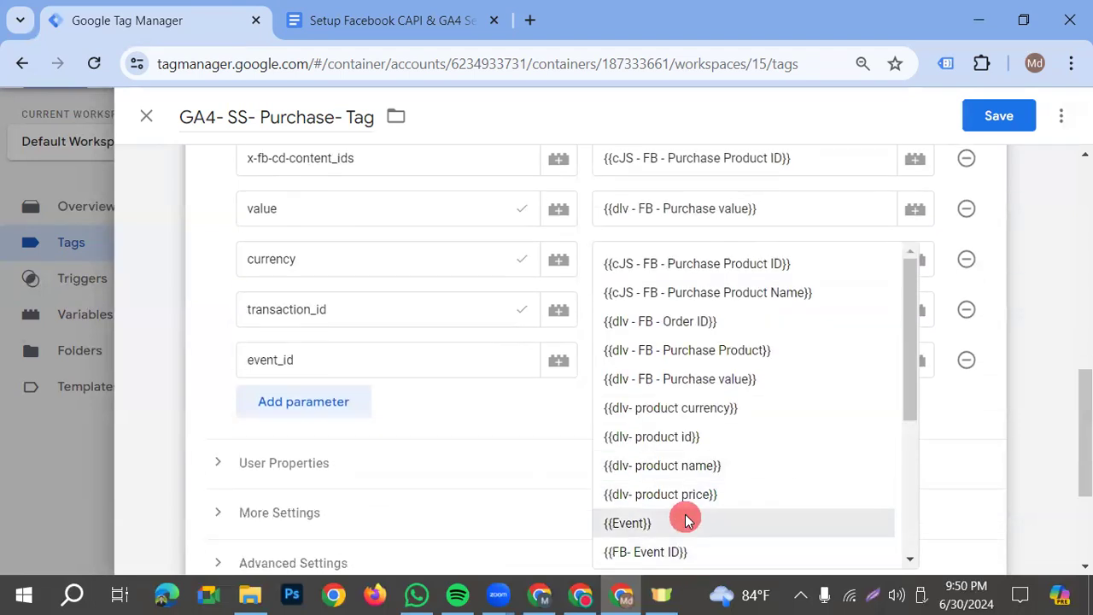
pyautogui.scroll(-2, 687, 512)
pyautogui.click(679, 461)
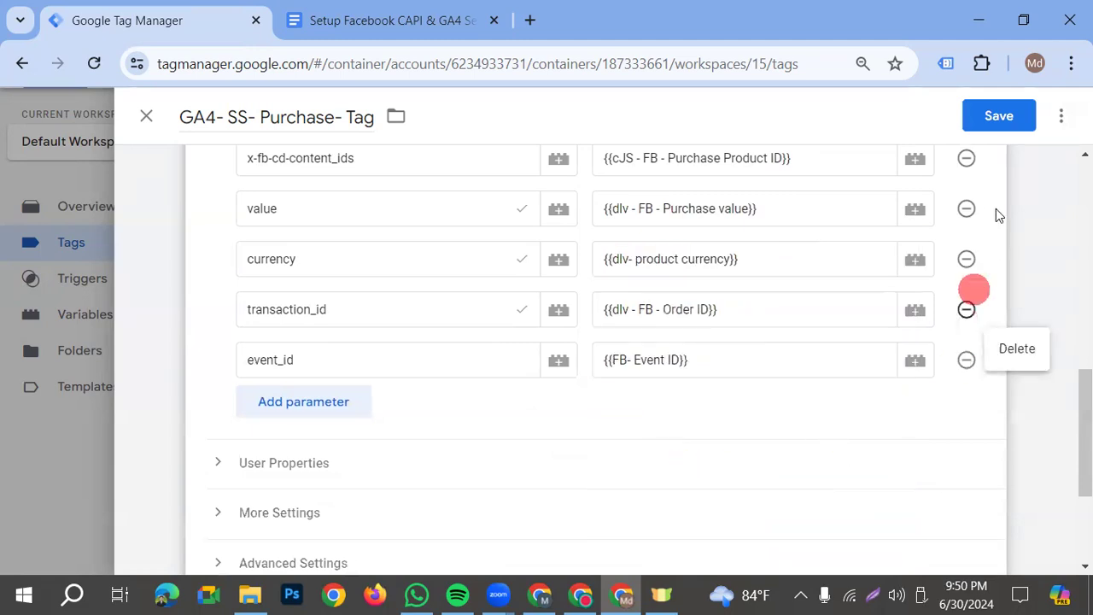
pyautogui.click(1004, 116)
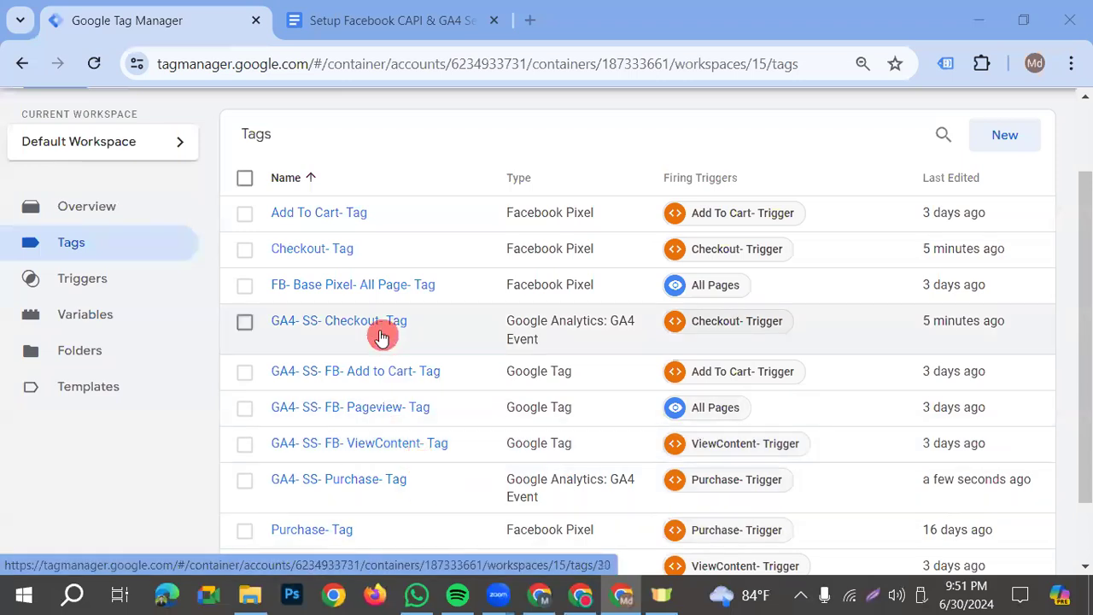
# Set the Event ID of the Facebook Pixel Purchase- Tag to {{FB- Event ID}} and save the tag
pyautogui.scroll(-2, 401, 444)
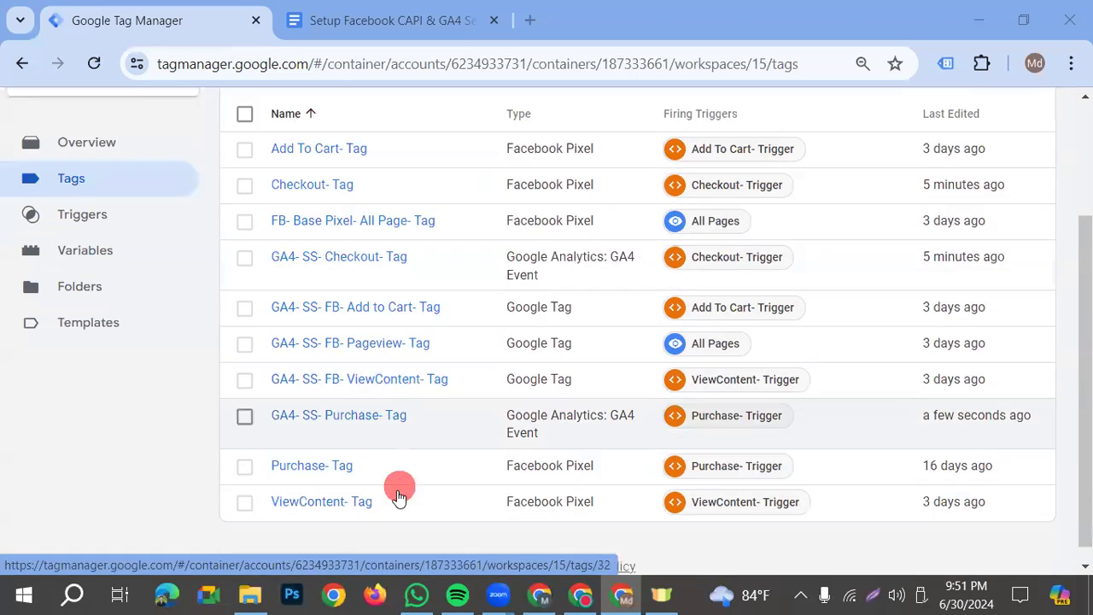
pyautogui.click(311, 448)
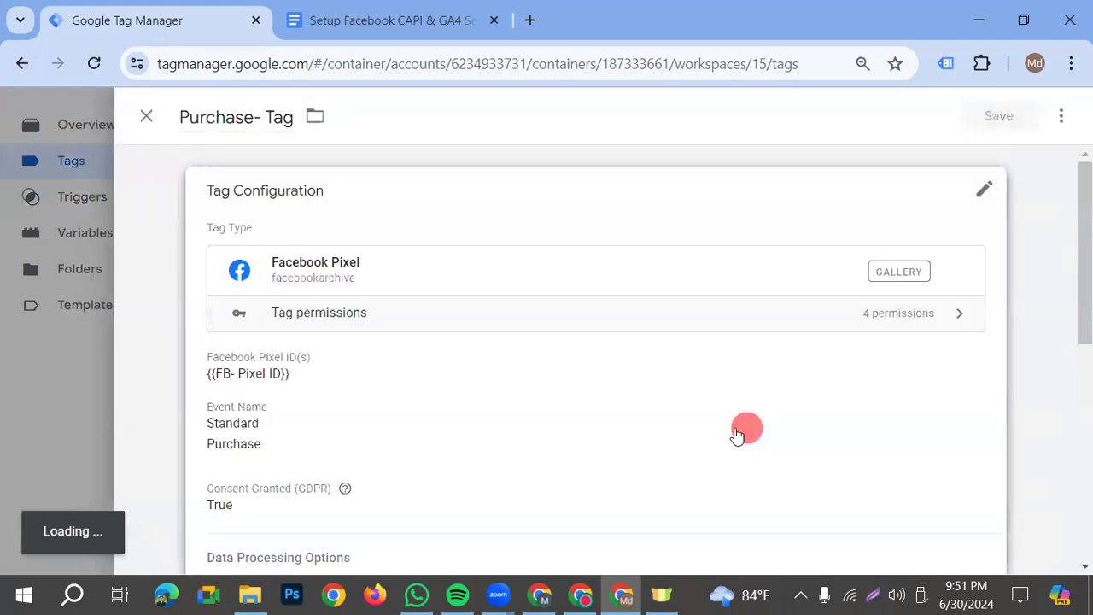
pyautogui.click(596, 416)
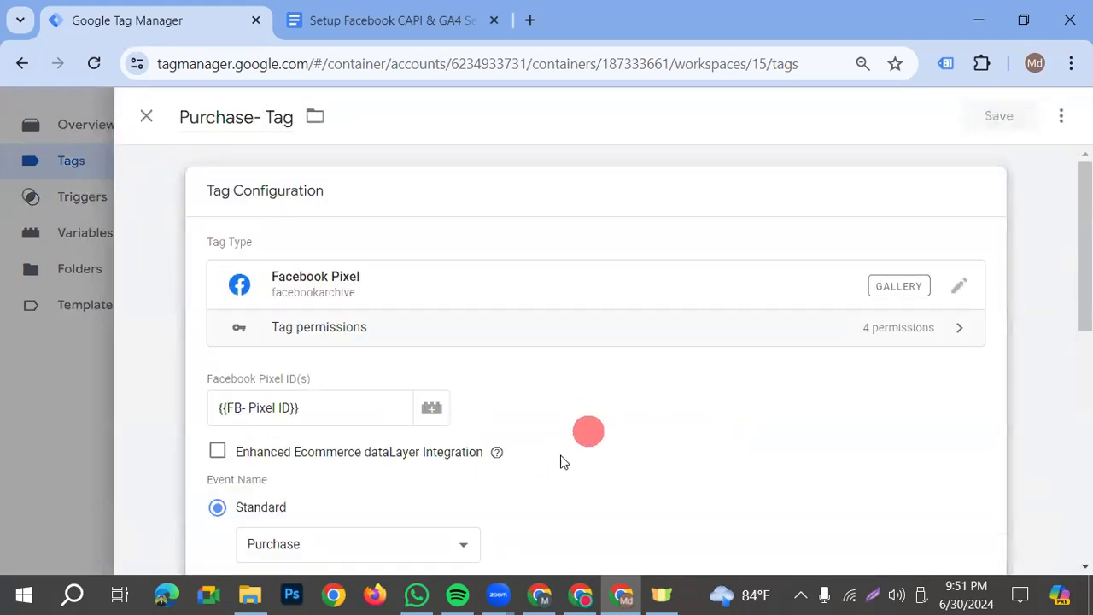
pyautogui.scroll(-4, 512, 461)
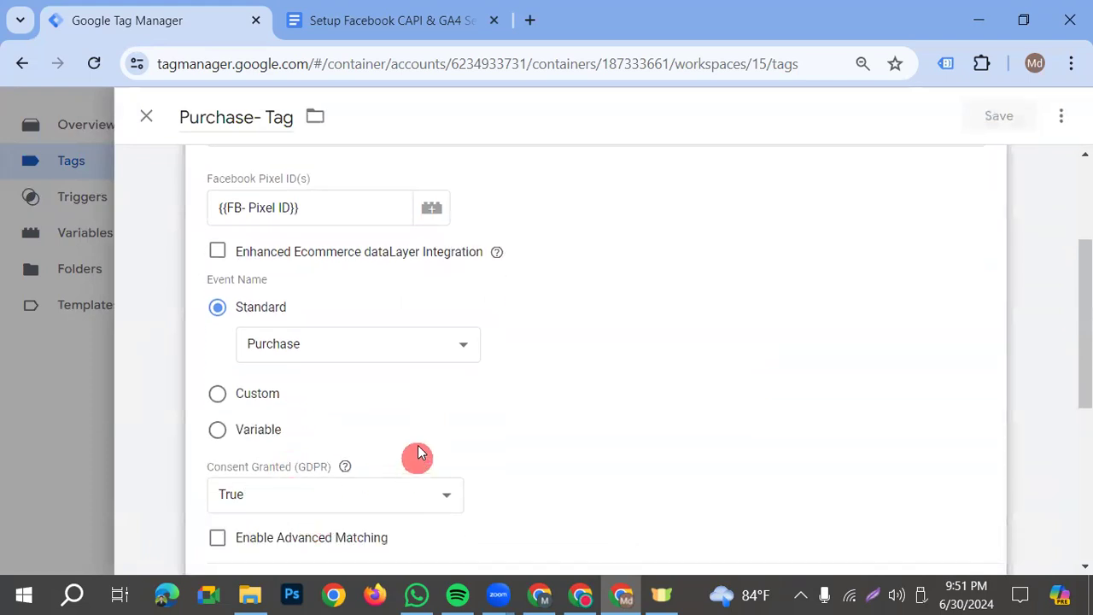
pyautogui.scroll(-3, 418, 446)
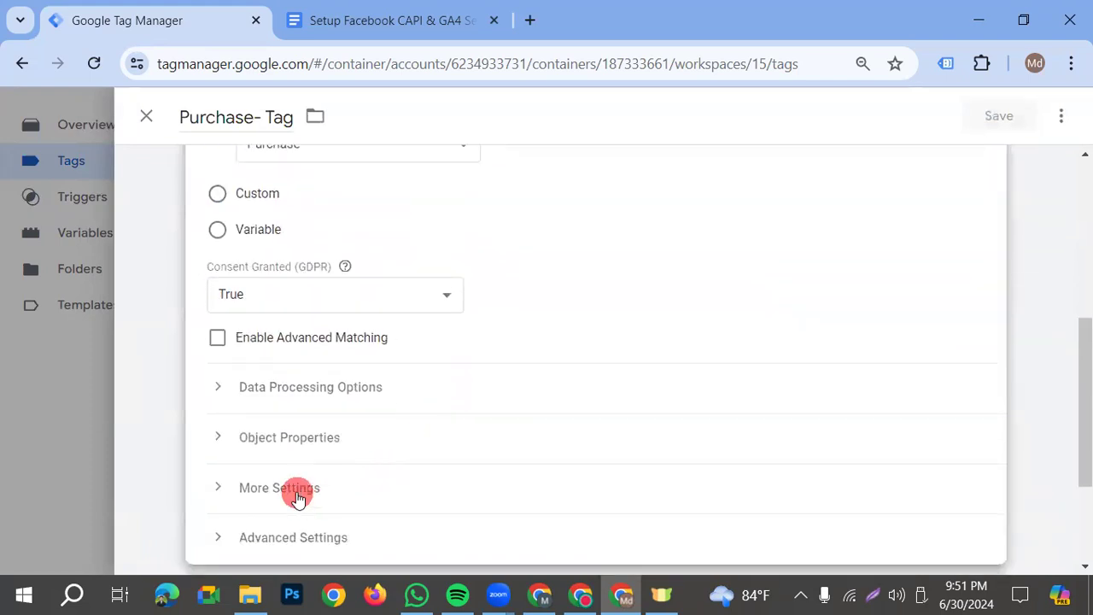
pyautogui.click(298, 499)
pyautogui.scroll(-2, 470, 474)
pyautogui.click(322, 509)
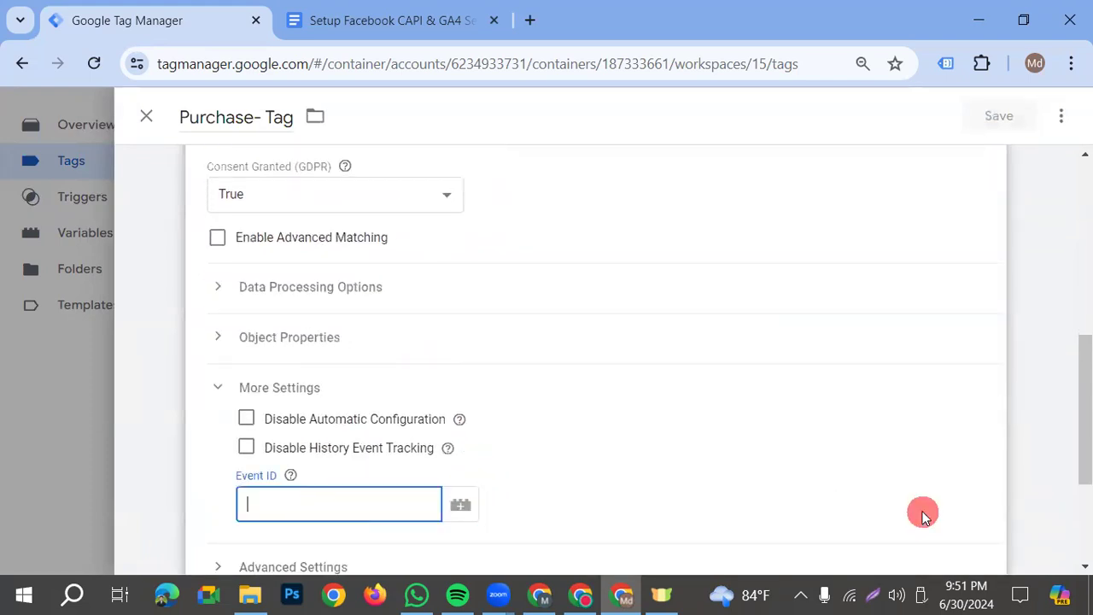
pyautogui.write('{{')
pyautogui.scroll(-3, 769, 478)
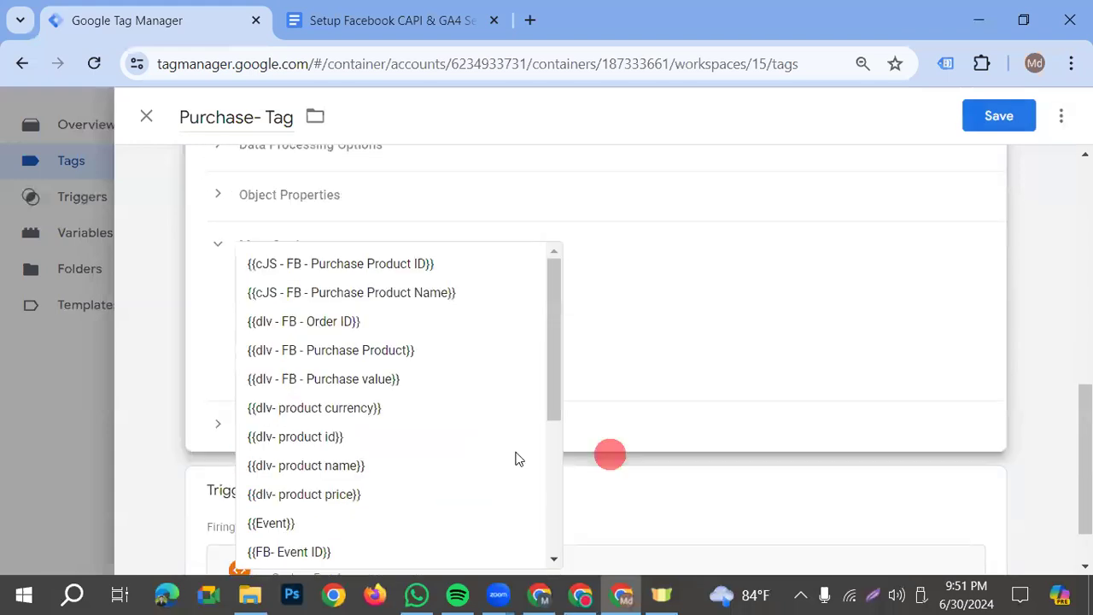
pyautogui.click(325, 559)
pyautogui.click(1006, 117)
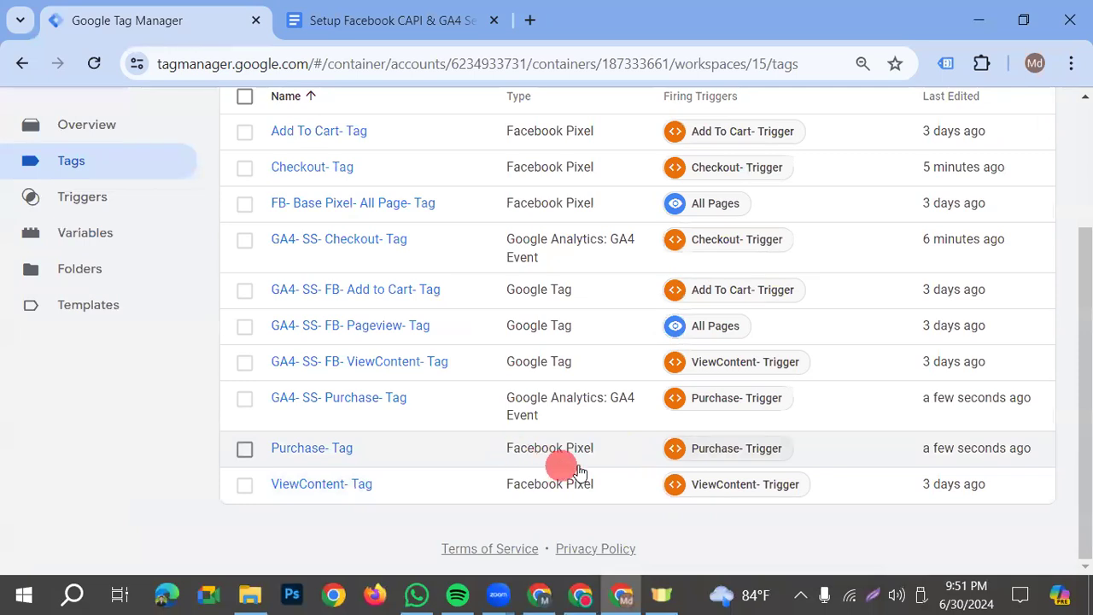
# Change the tag type of the GA4- SS- FB- ViewContent- Tag to Google Analytics: GA4 Event
pyautogui.scroll(2, 602, 468)
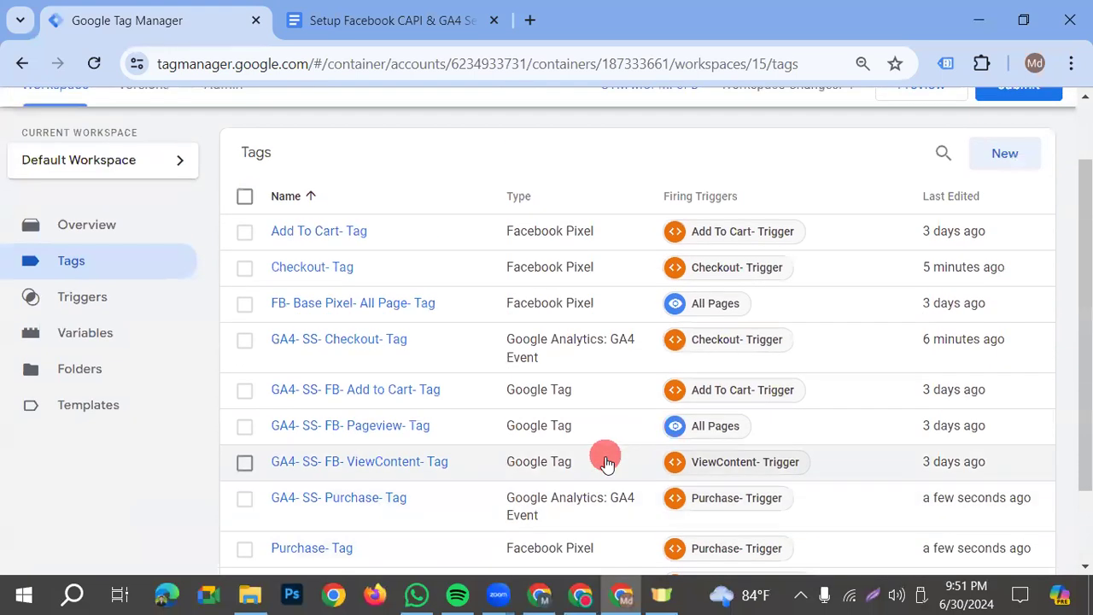
pyautogui.click(403, 469)
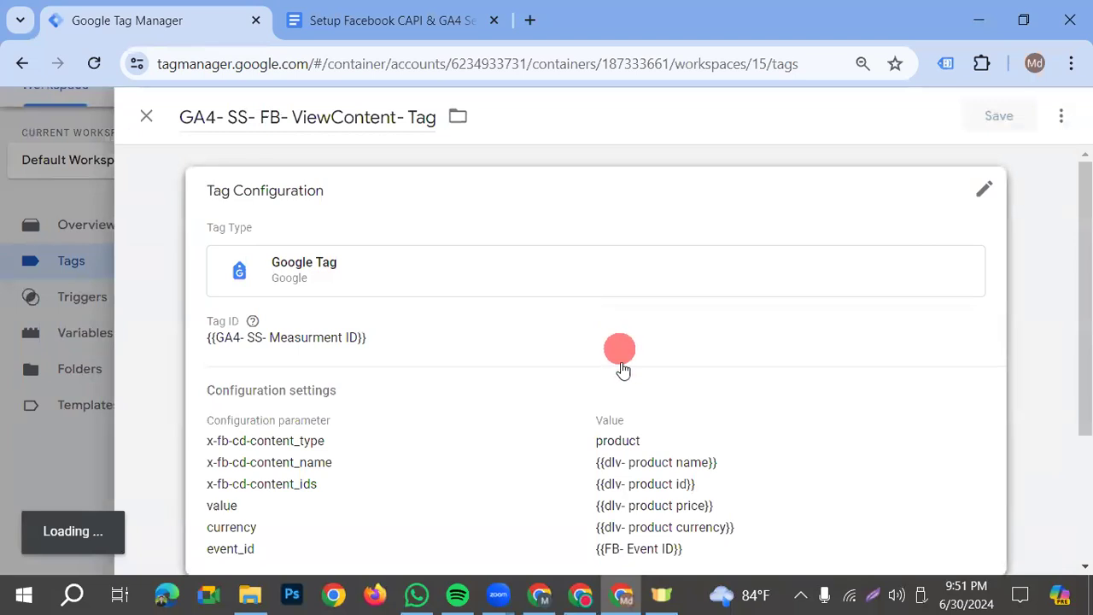
pyautogui.click(459, 275)
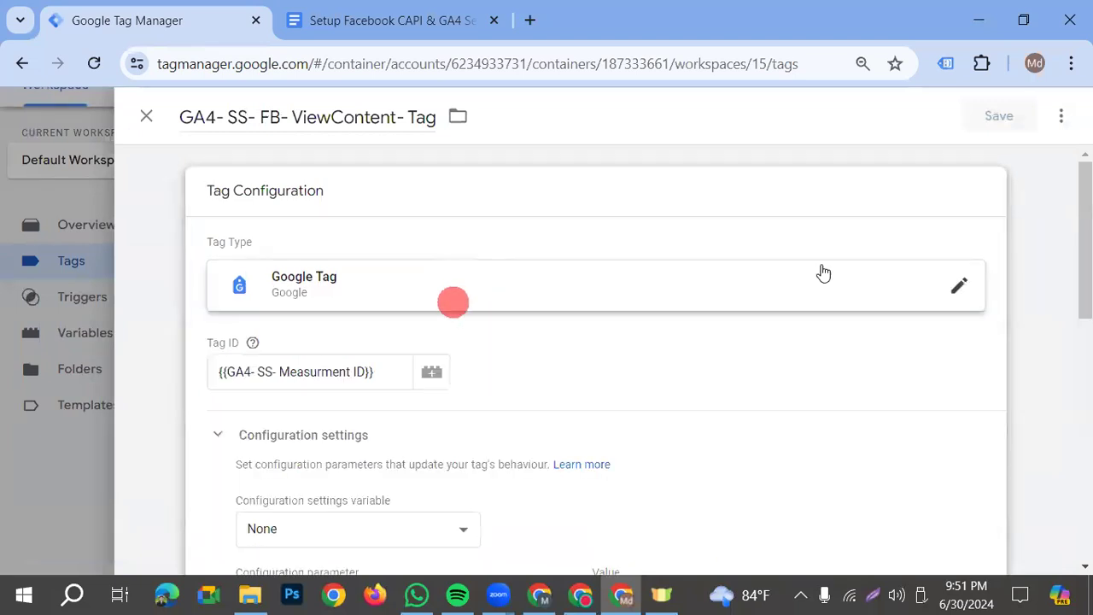
pyautogui.click(943, 293)
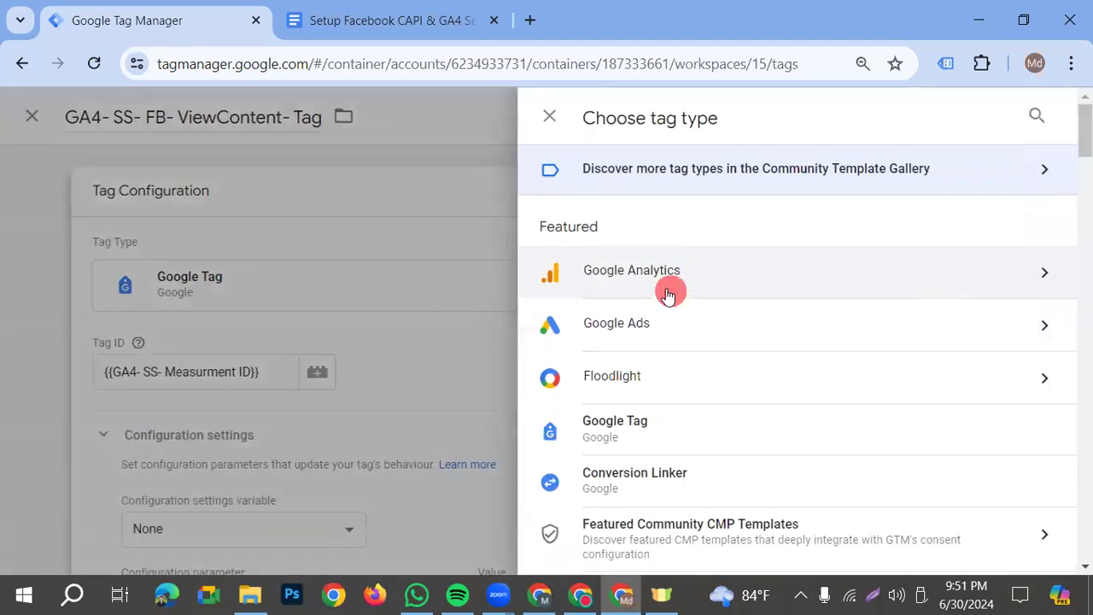
pyautogui.click(665, 291)
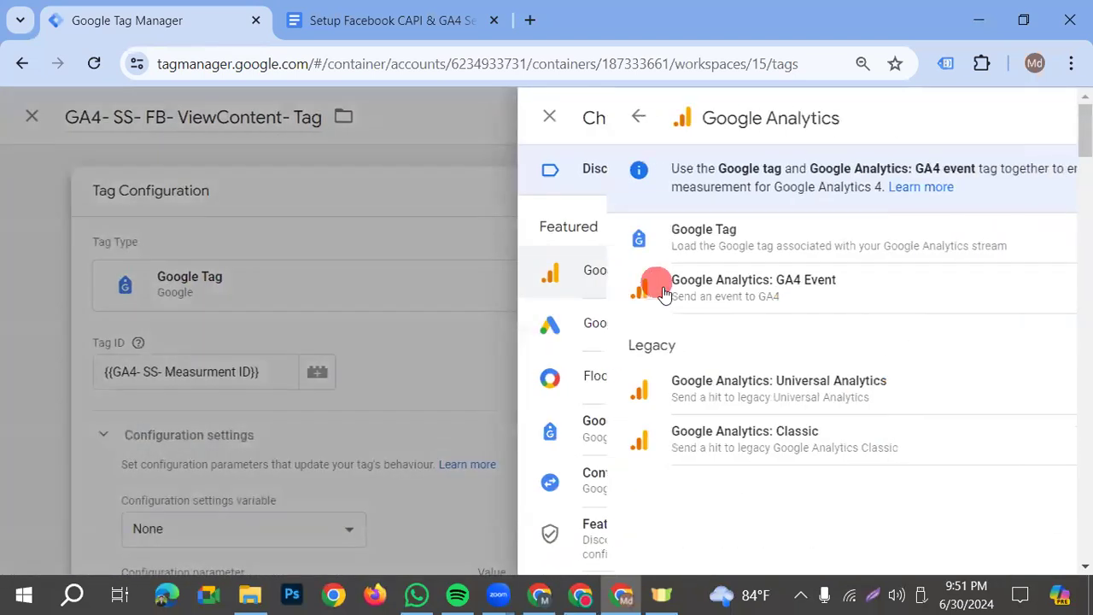
pyautogui.click(736, 303)
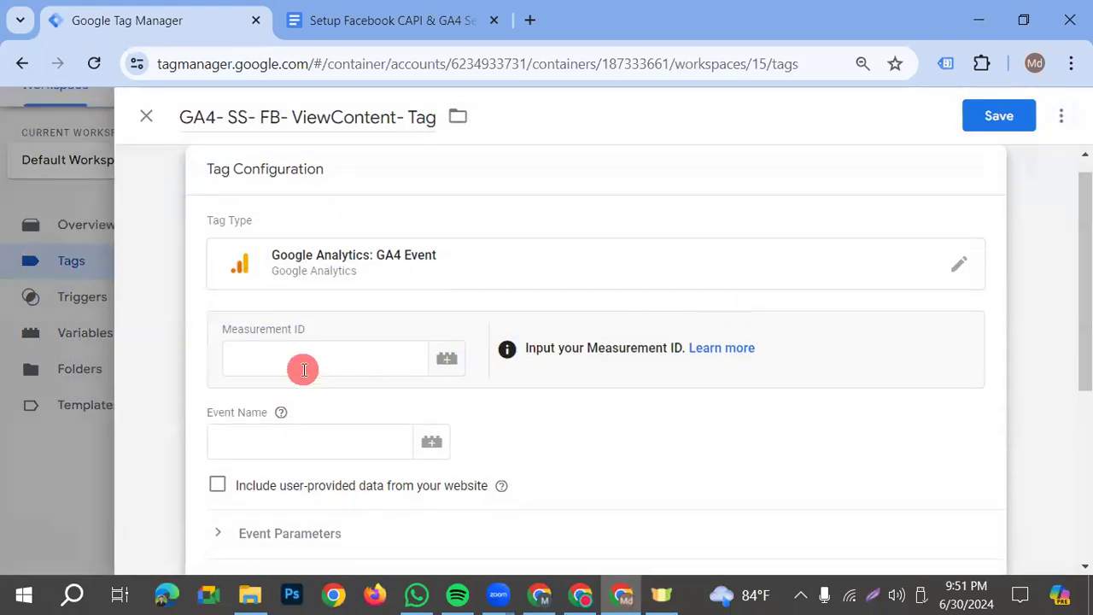
# Set the ViewContent tag's Measurement ID to the {{GA4- SS- Measurment ID}} variable
pyautogui.click(303, 368)
pyautogui.write('{{')
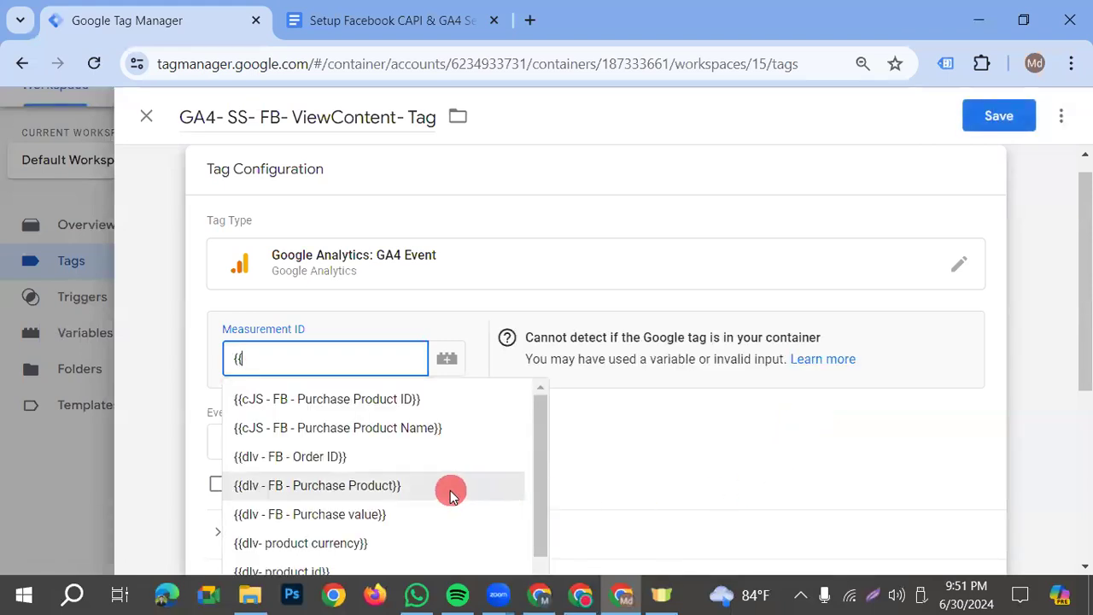
pyautogui.scroll(-3, 451, 486)
pyautogui.click(295, 411)
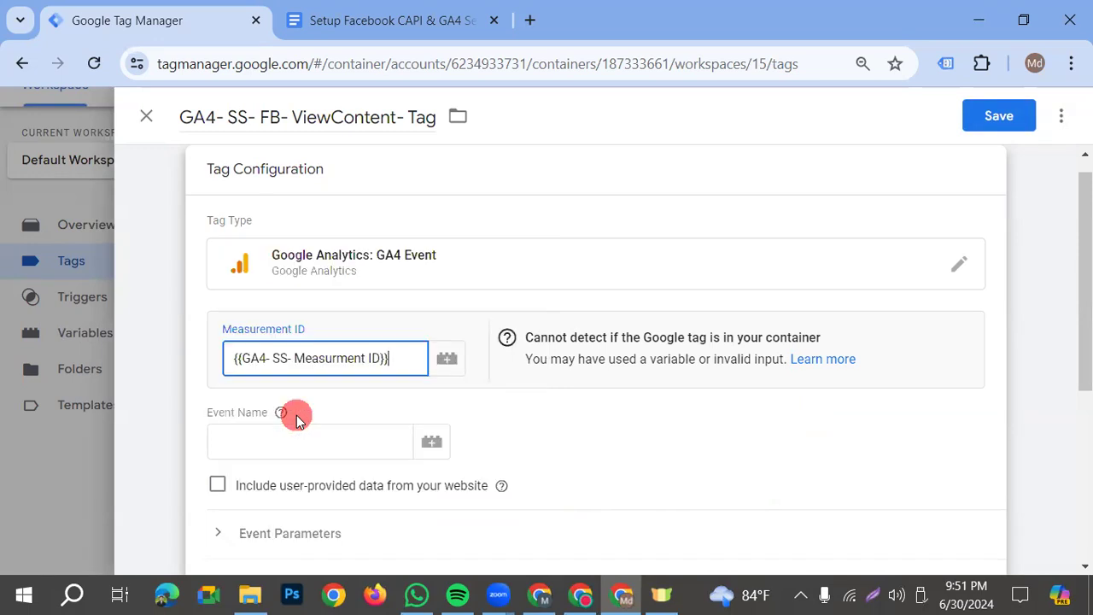
# Set the ViewContent tag's event name to view_item, copied from the View Item section of the setup document
pyautogui.click(304, 447)
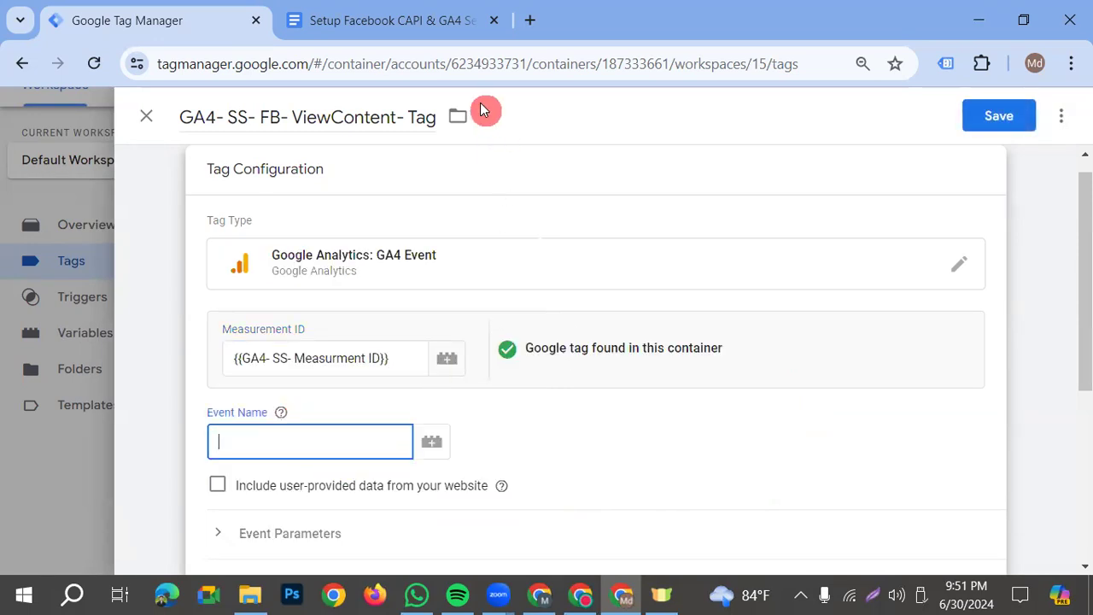
pyautogui.hotkey('ctrl', 'Tab')
pyautogui.scroll(10, 601, 467)
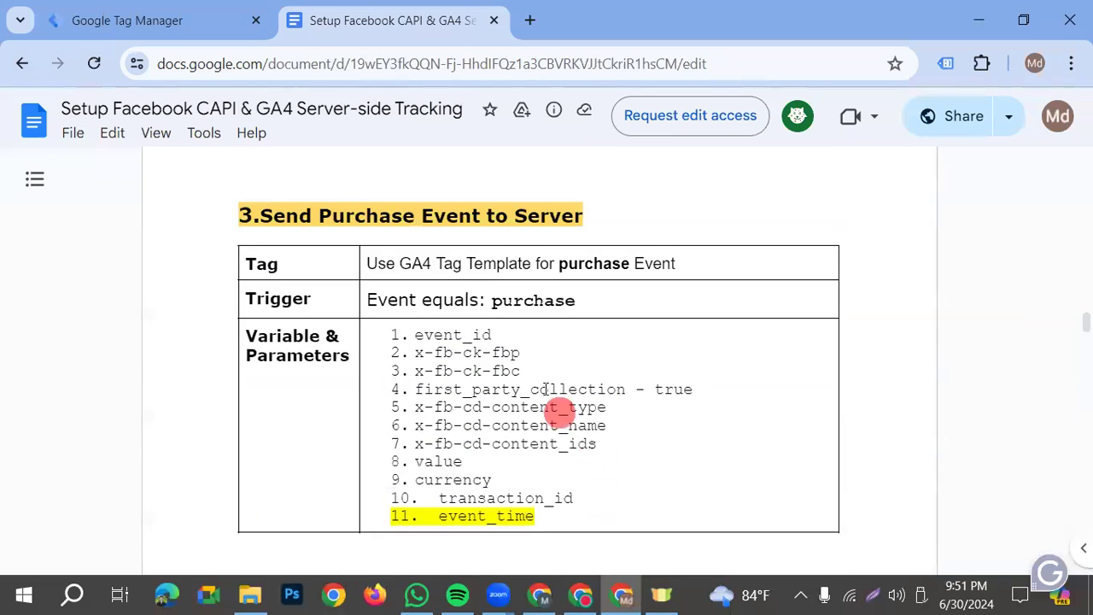
pyautogui.scroll(10, 556, 408)
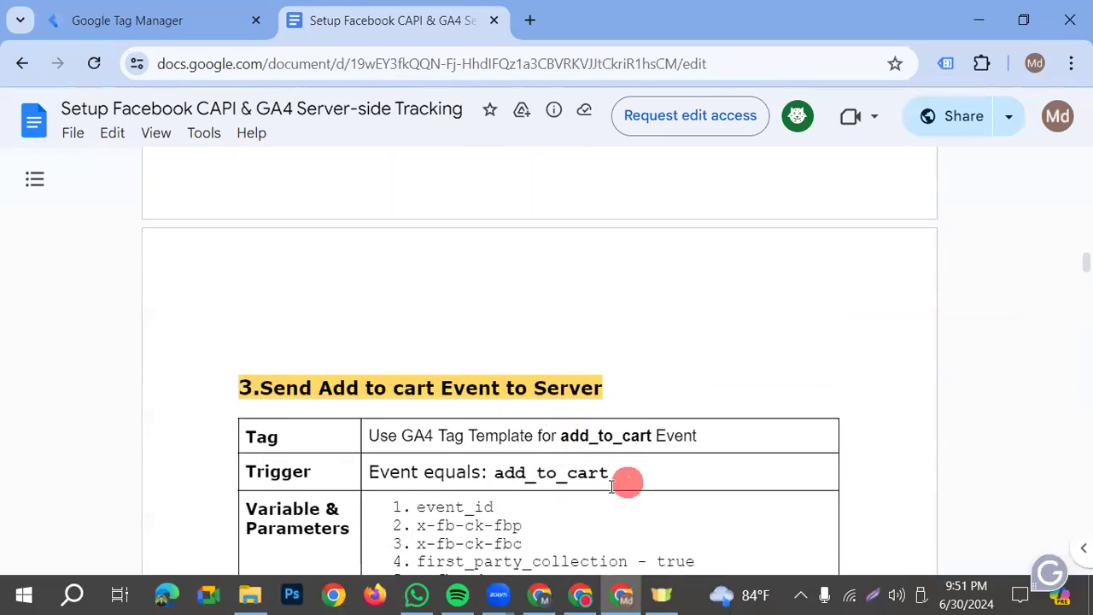
pyautogui.scroll(10, 612, 484)
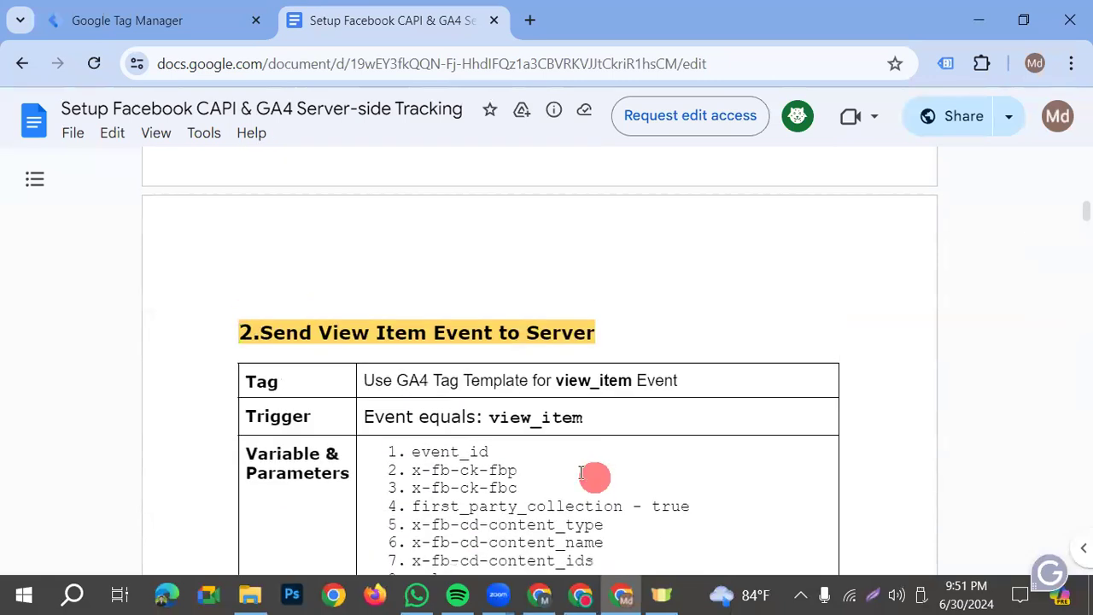
pyautogui.doubleClick(545, 418)
pyautogui.hotkey('ctrl', 'c')
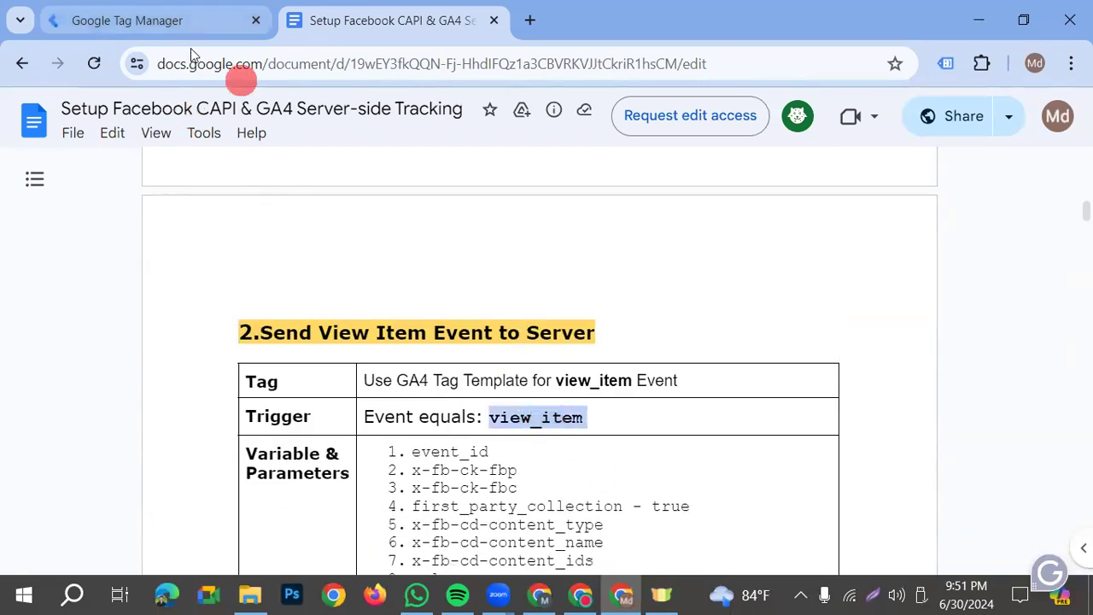
pyautogui.click(191, 26)
pyautogui.hotkey('ctrl', 'v')
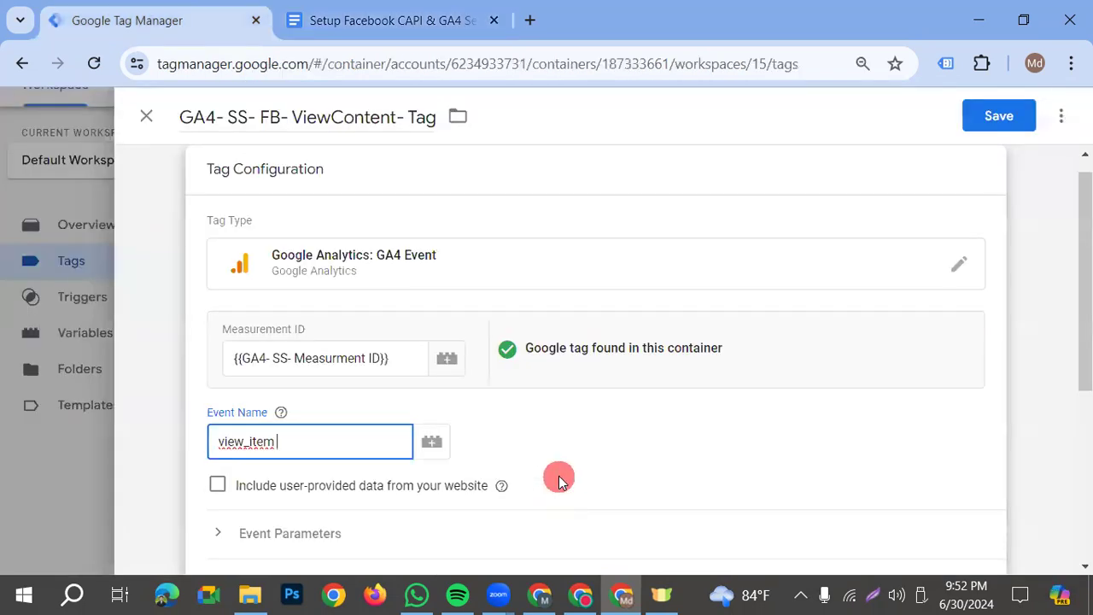
# Review the ViewContent tag's additional settings without enabling ecommerce data, and save the tag
pyautogui.scroll(-2, 971, 196)
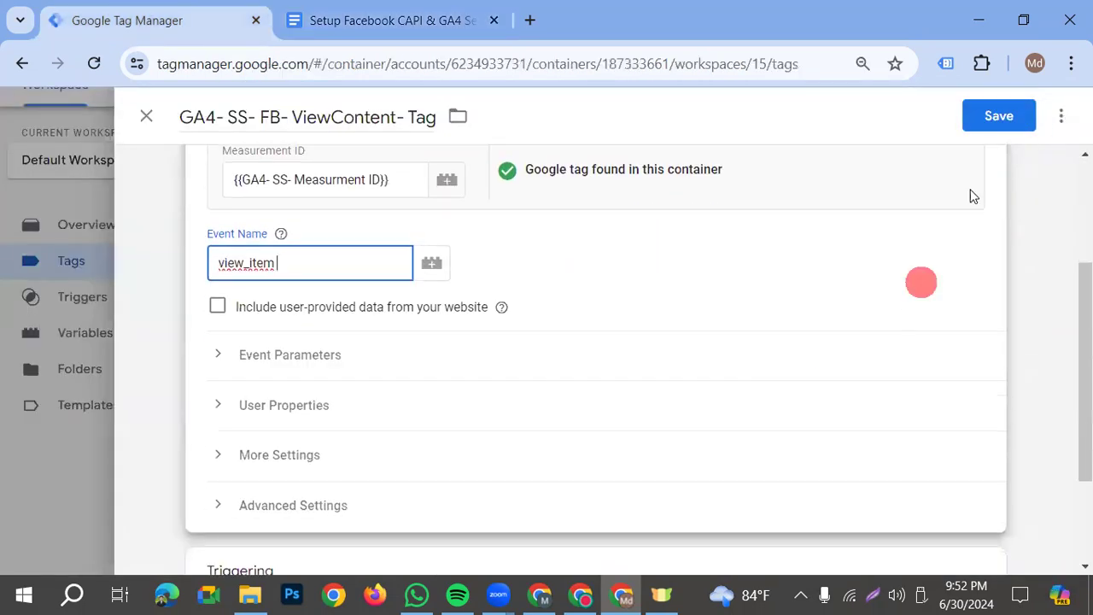
pyautogui.scroll(-1, 666, 422)
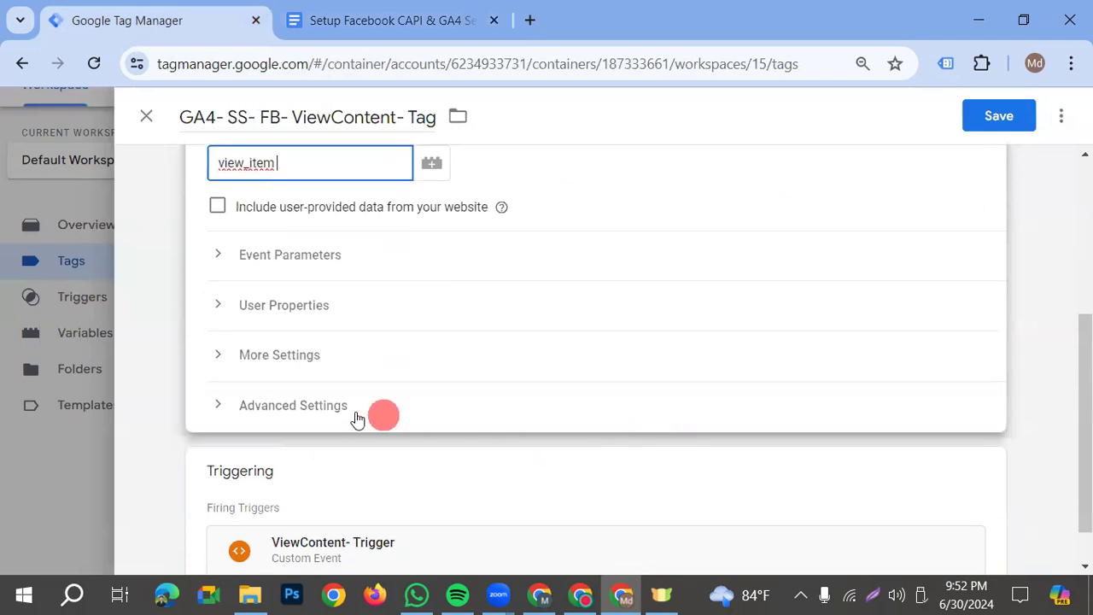
pyautogui.click(264, 363)
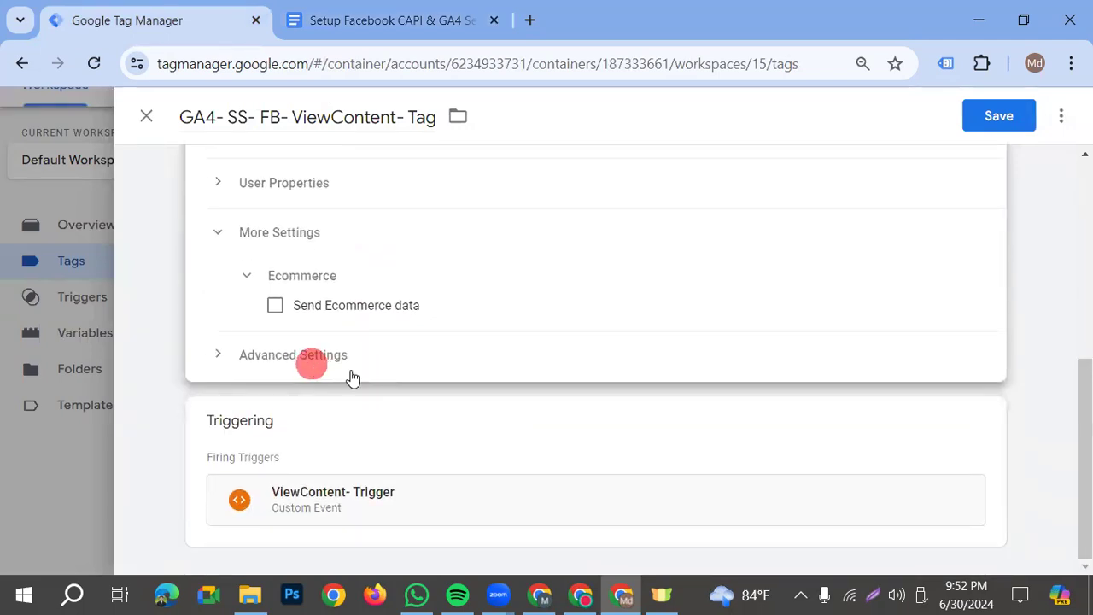
pyautogui.scroll(1, 342, 368)
pyautogui.click(300, 337)
pyautogui.click(1020, 111)
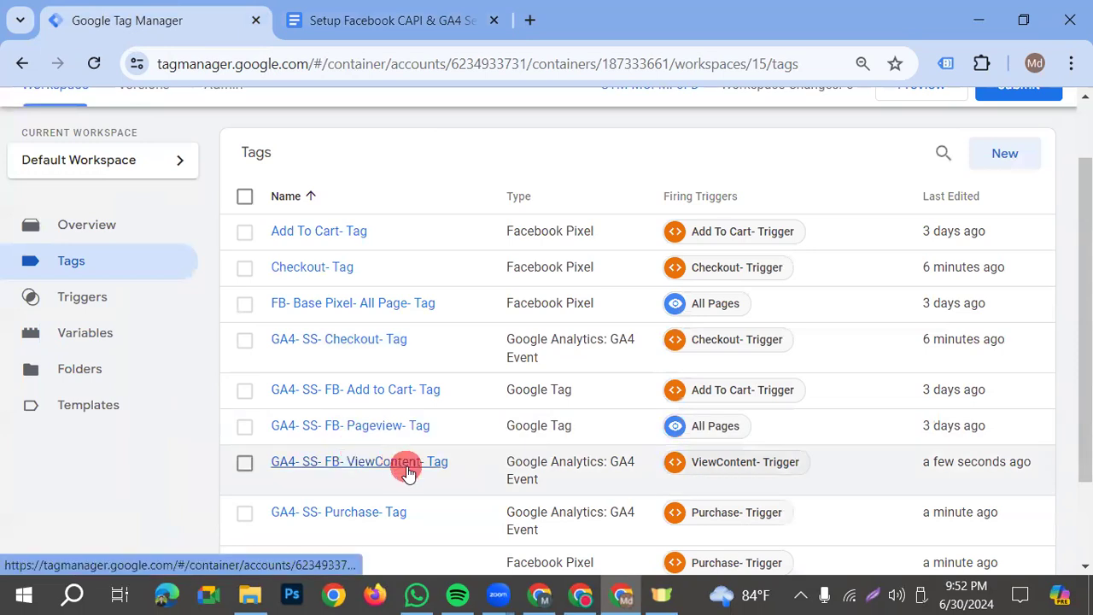
# Change the tag type of the GA4- SS- FB- Add to Cart- Tag to Google Analytics: GA4 Event
pyautogui.click(379, 389)
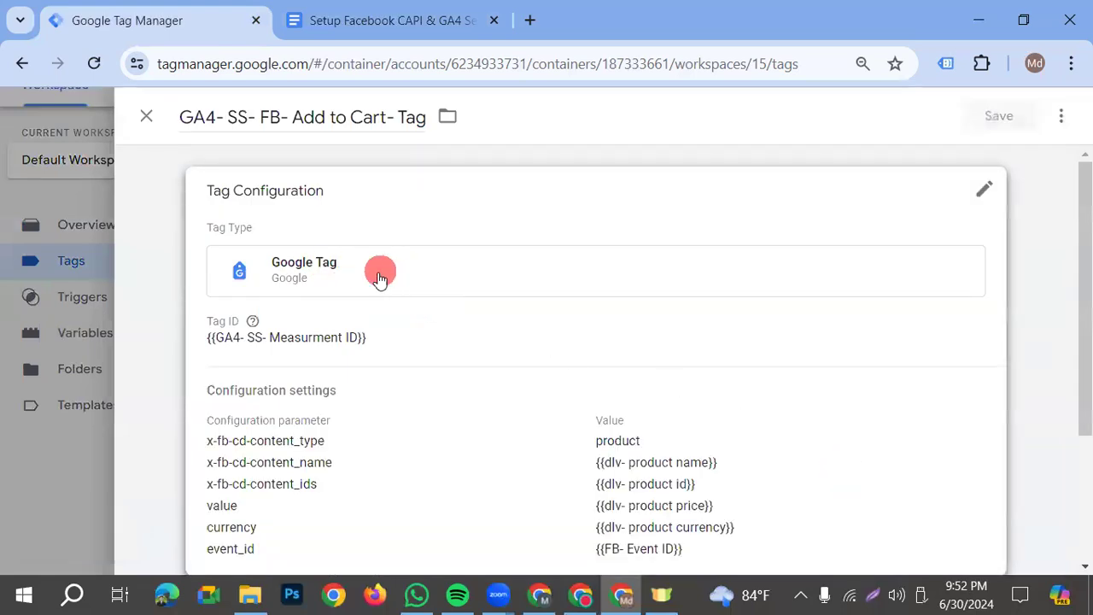
pyautogui.click(380, 278)
pyautogui.click(956, 295)
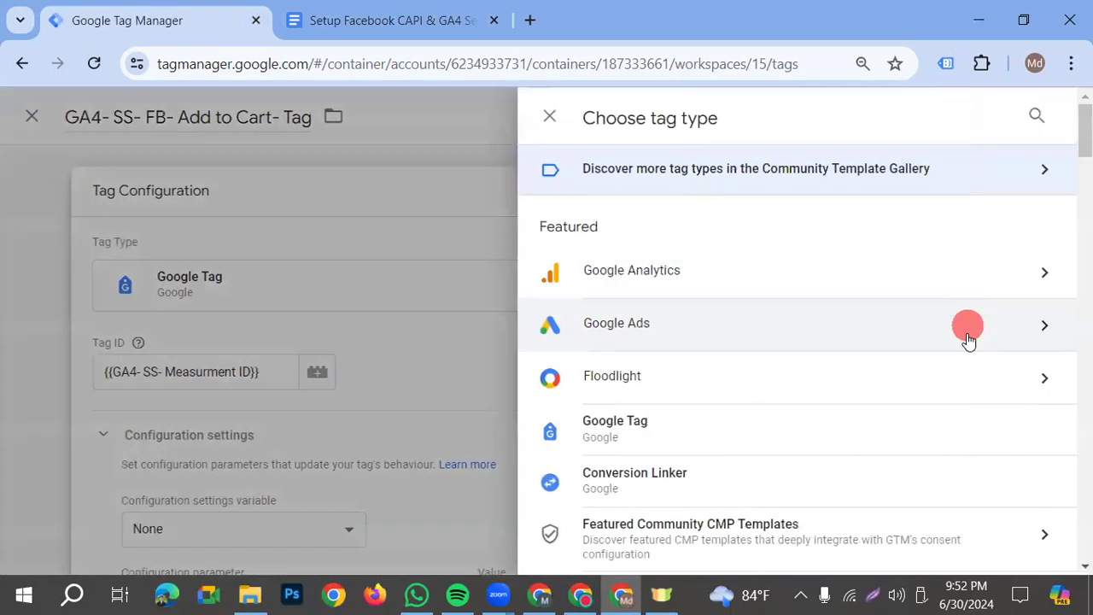
pyautogui.click(649, 281)
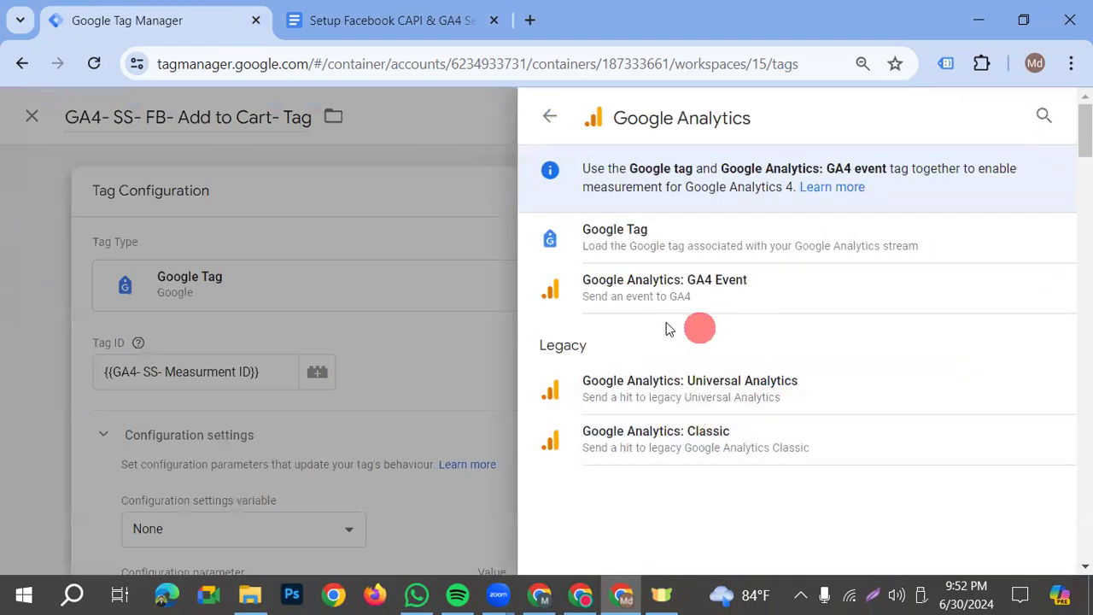
pyautogui.click(698, 292)
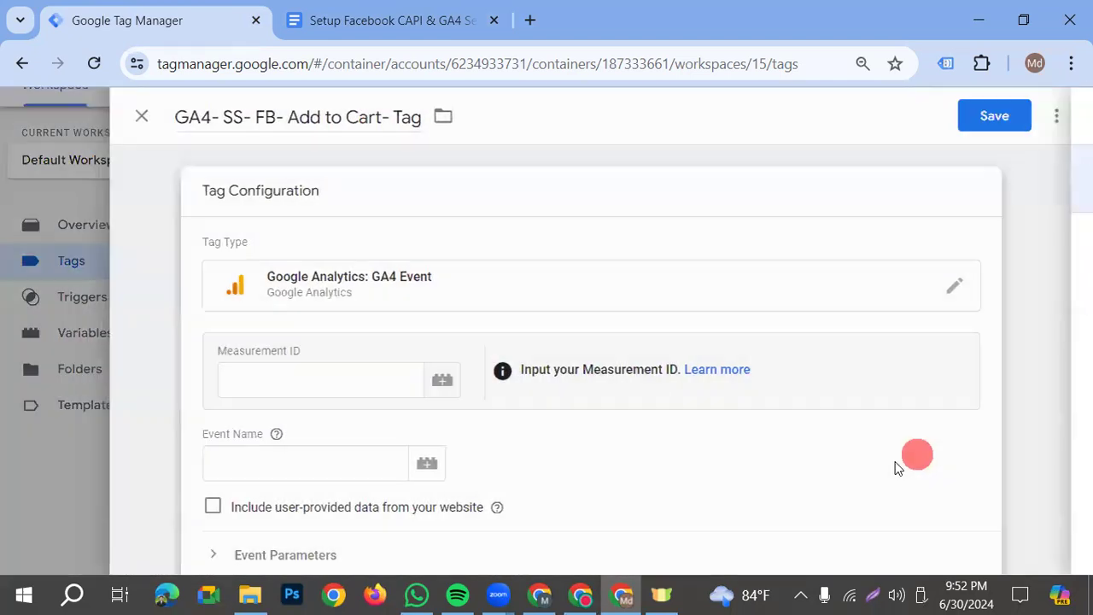
# Set the Add to Cart tag's Measurement ID to the {{GA4- SS- Measurment ID}} variable
pyautogui.click(295, 367)
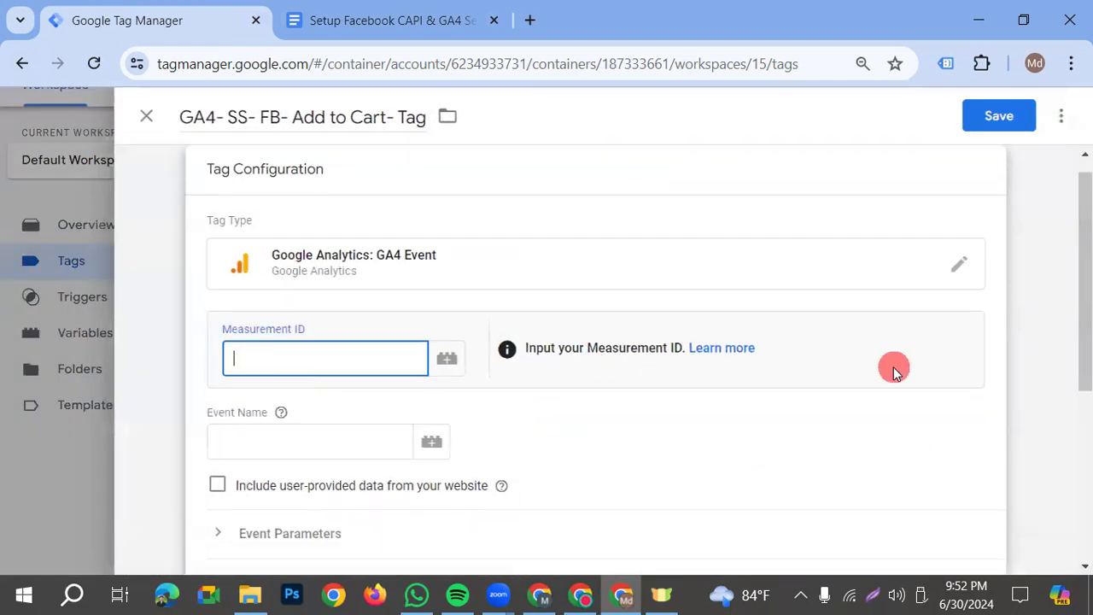
pyautogui.write('{{')
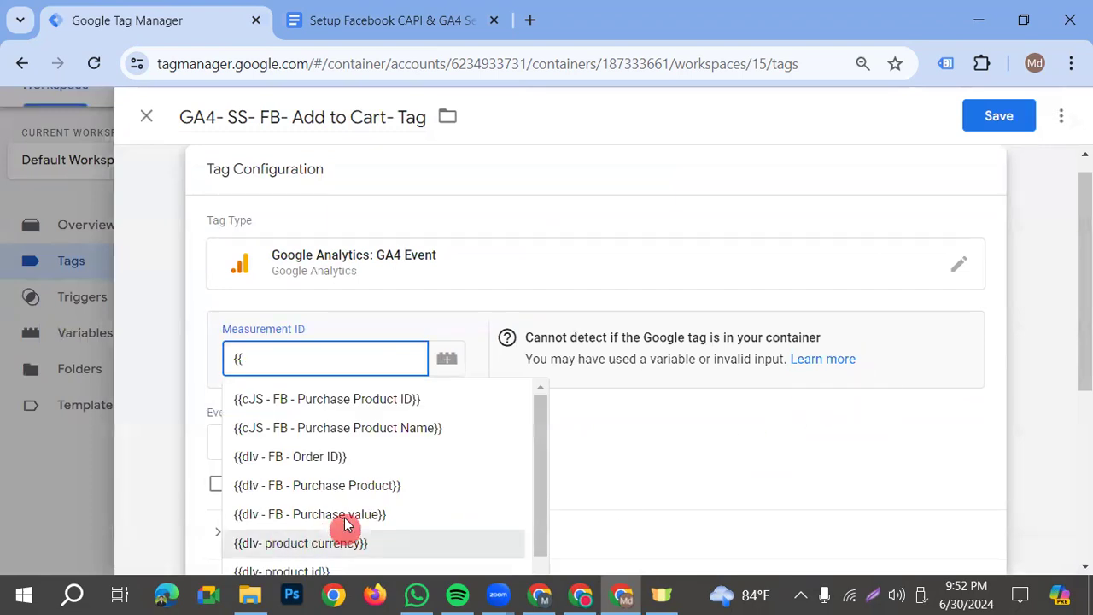
pyautogui.scroll(-5, 391, 544)
pyautogui.click(322, 413)
# Set the Add to Cart tag's event name to add_to_cart, copied from the setup document, and save the tag
pyautogui.click(281, 436)
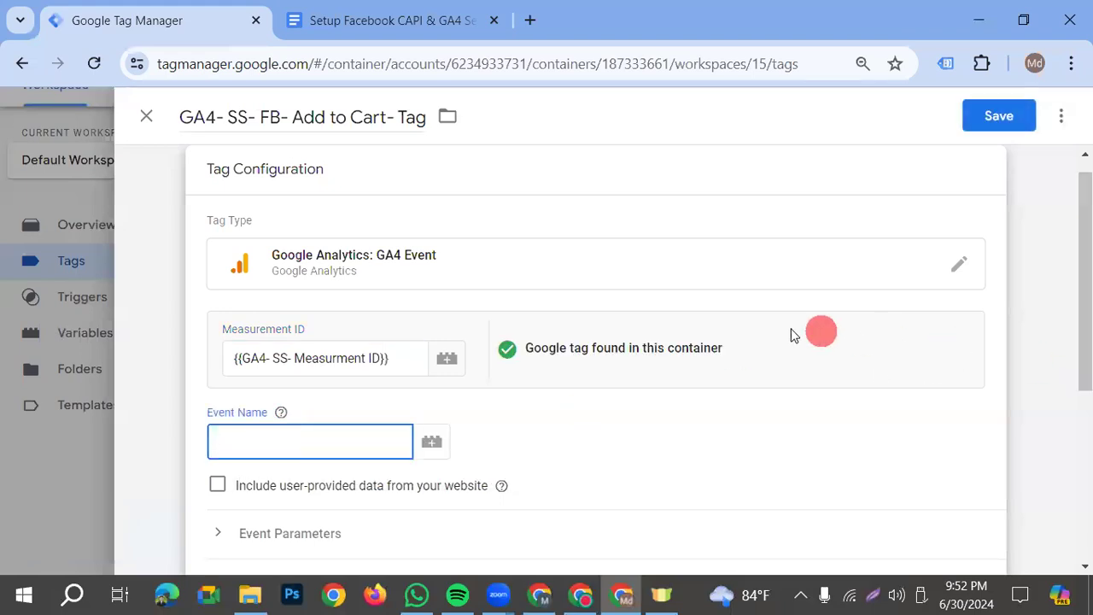
pyautogui.click(432, 24)
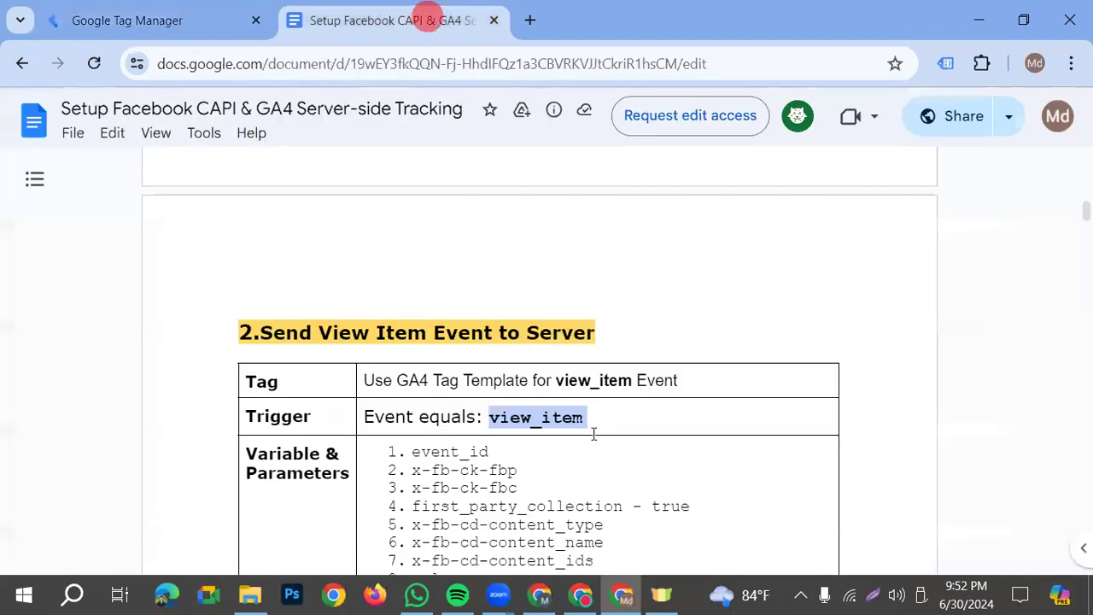
pyautogui.scroll(-10, 593, 435)
pyautogui.doubleClick(581, 474)
pyautogui.hotkey('ctrl', 'c')
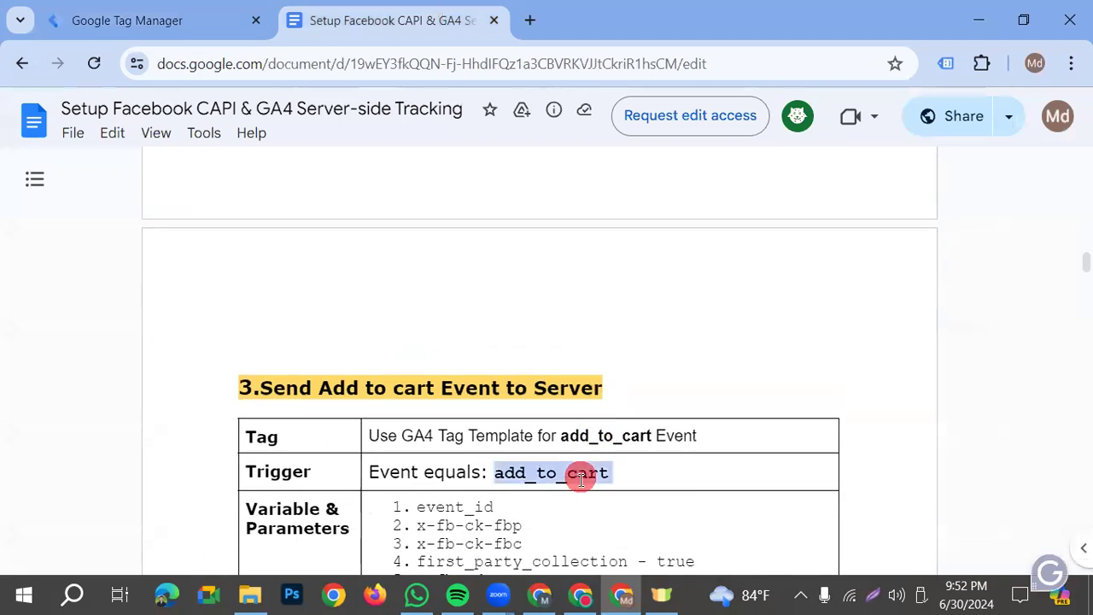
pyautogui.click(152, 19)
pyautogui.hotkey('ctrl', 'v')
pyautogui.scroll(-1, 358, 481)
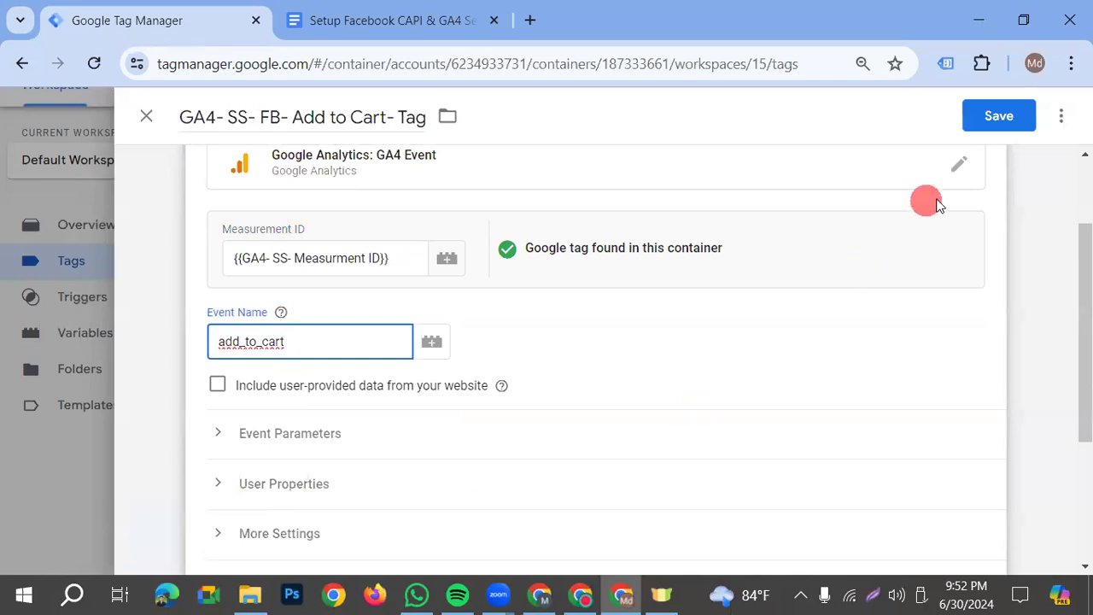
pyautogui.click(1004, 120)
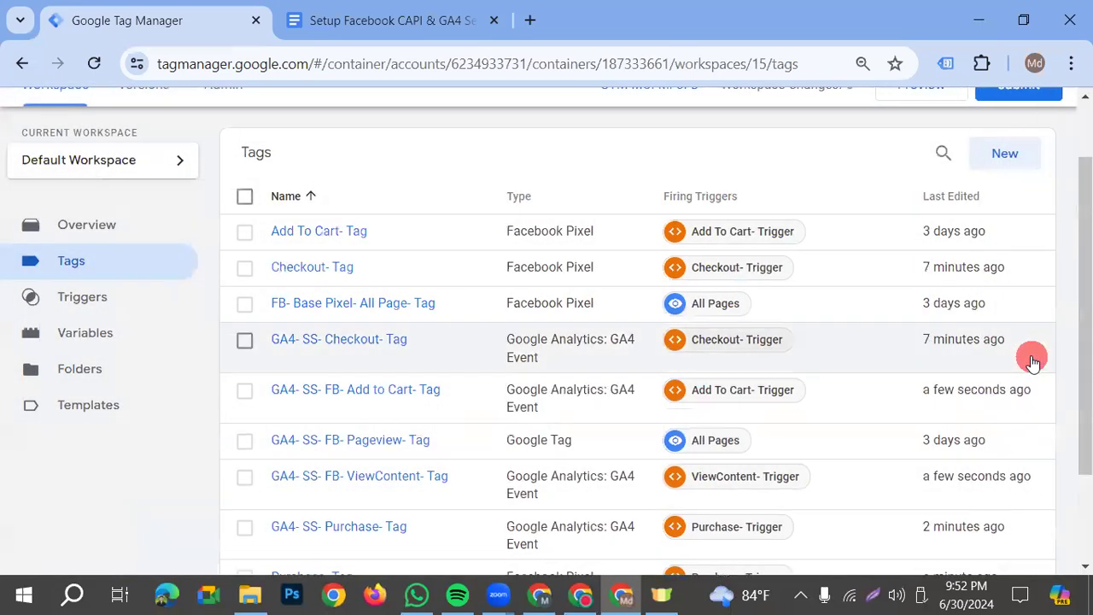
# Publish the workspace changes as a new container version without a name or description, and return to the workspace overview
pyautogui.scroll(2, 917, 327)
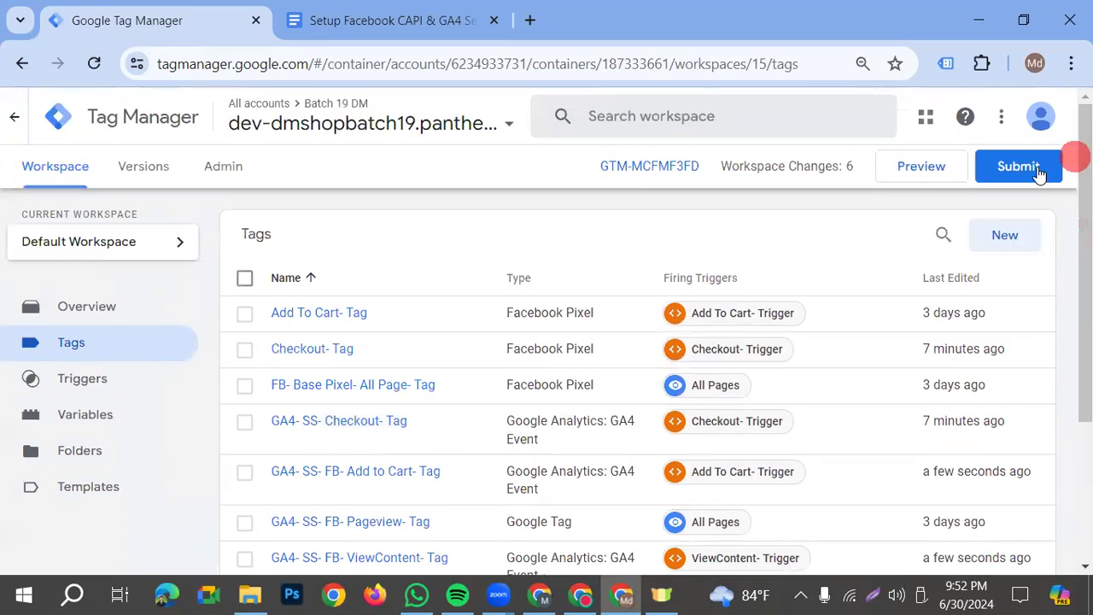
pyautogui.click(1037, 169)
pyautogui.click(1027, 116)
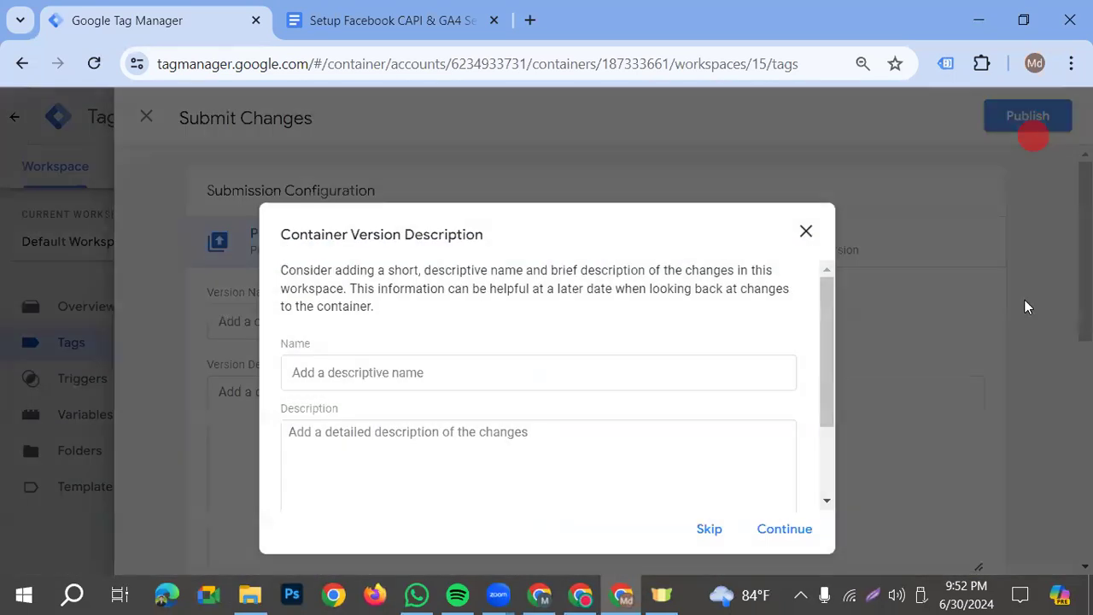
pyautogui.click(815, 523)
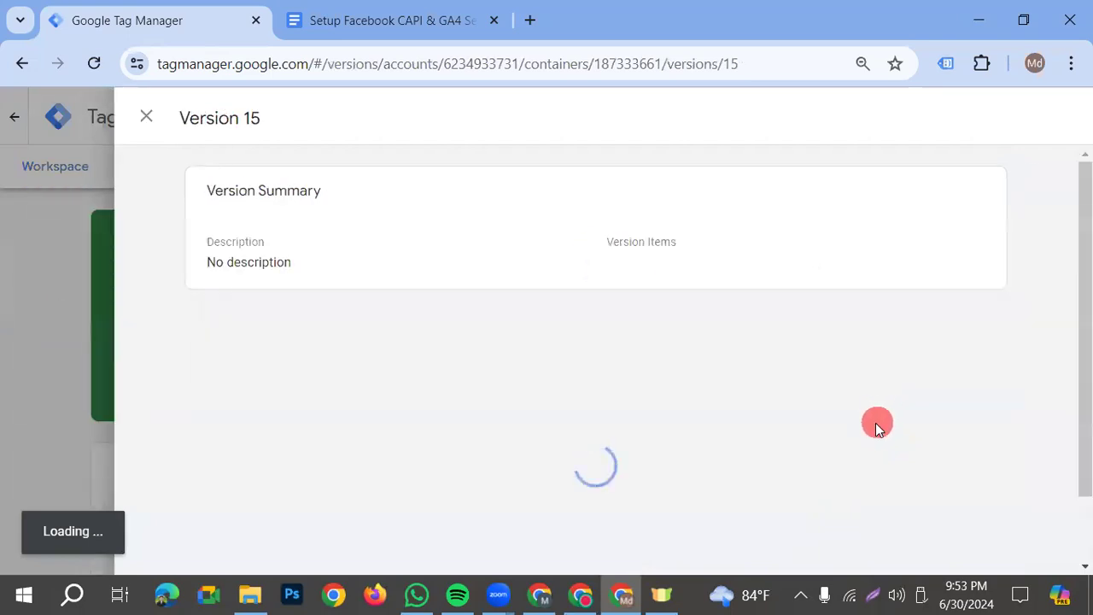
pyautogui.click(22, 327)
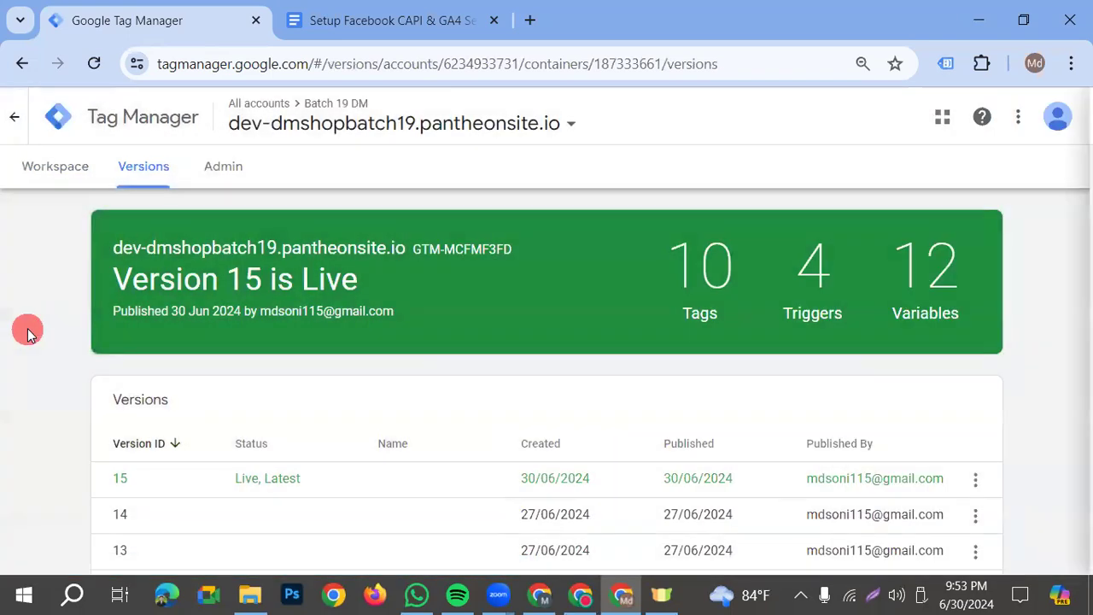
pyautogui.click(41, 164)
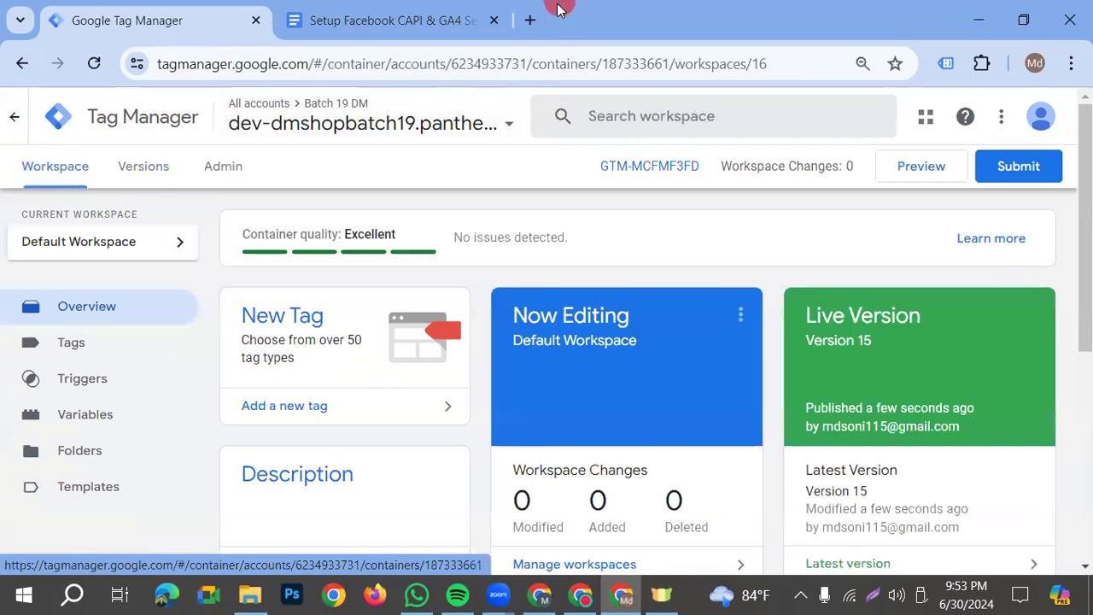
# Open Google Tag Manager in a new browser tab and enter the server container of the dmshopbatch 19 server account
pyautogui.click(529, 20)
pyautogui.write('google tag manager')
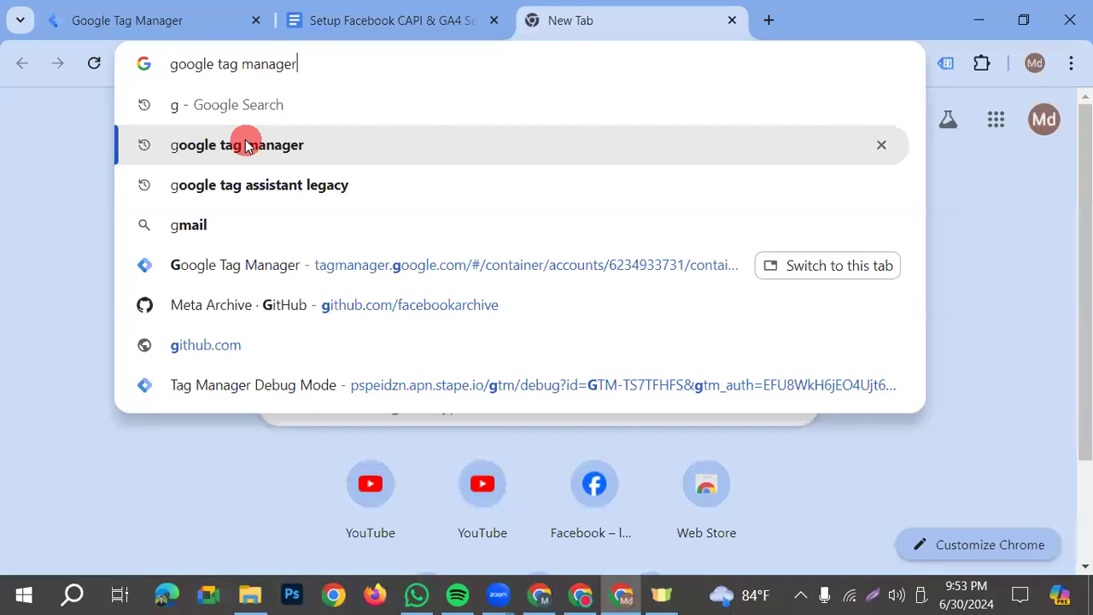
pyautogui.click(244, 144)
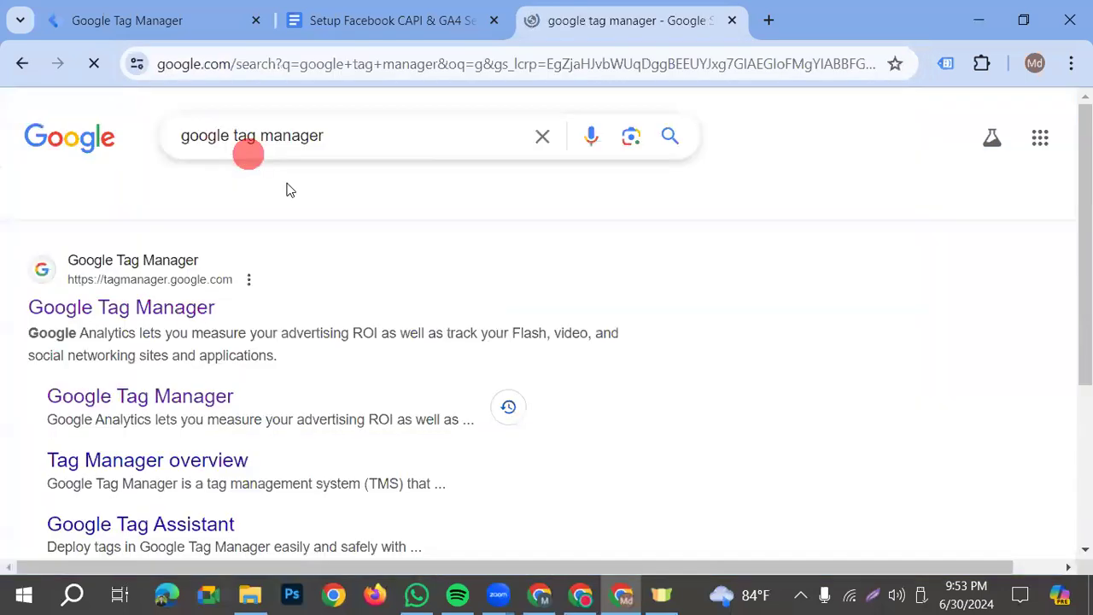
pyautogui.click(75, 305)
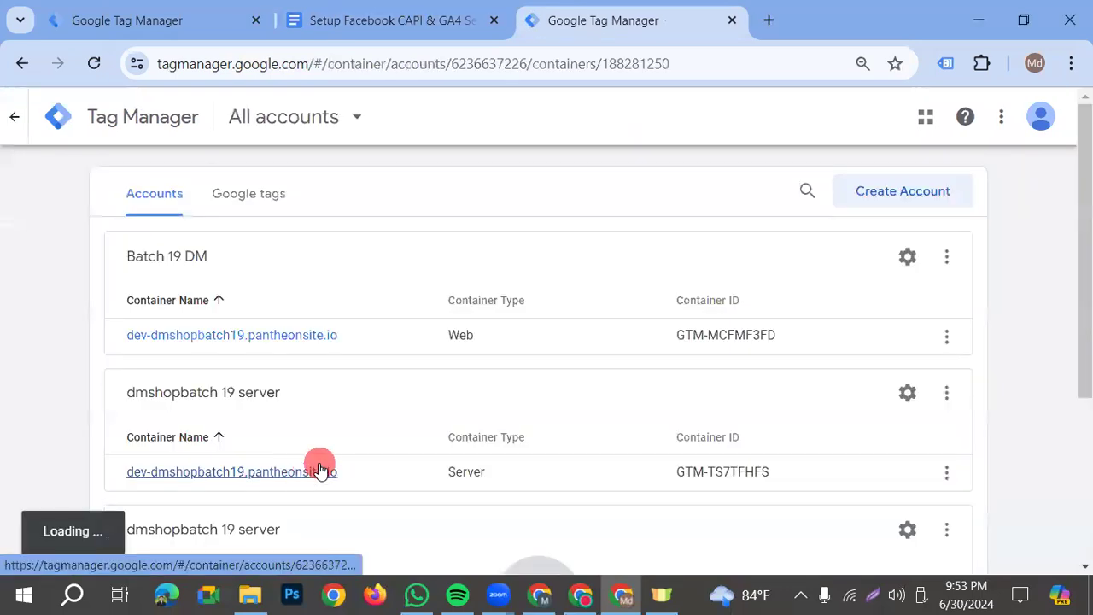
pyautogui.click(324, 472)
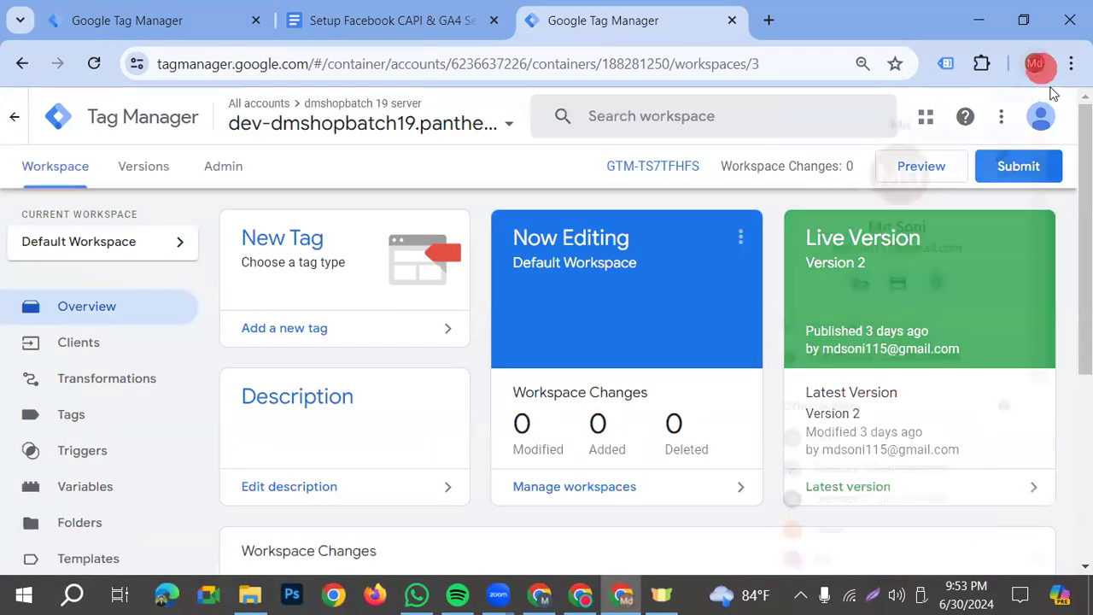
# Switch to the other browser profile that has Facebook access and open Meta Ads Manager there
pyautogui.click(1037, 67)
pyautogui.scroll(-3, 888, 564)
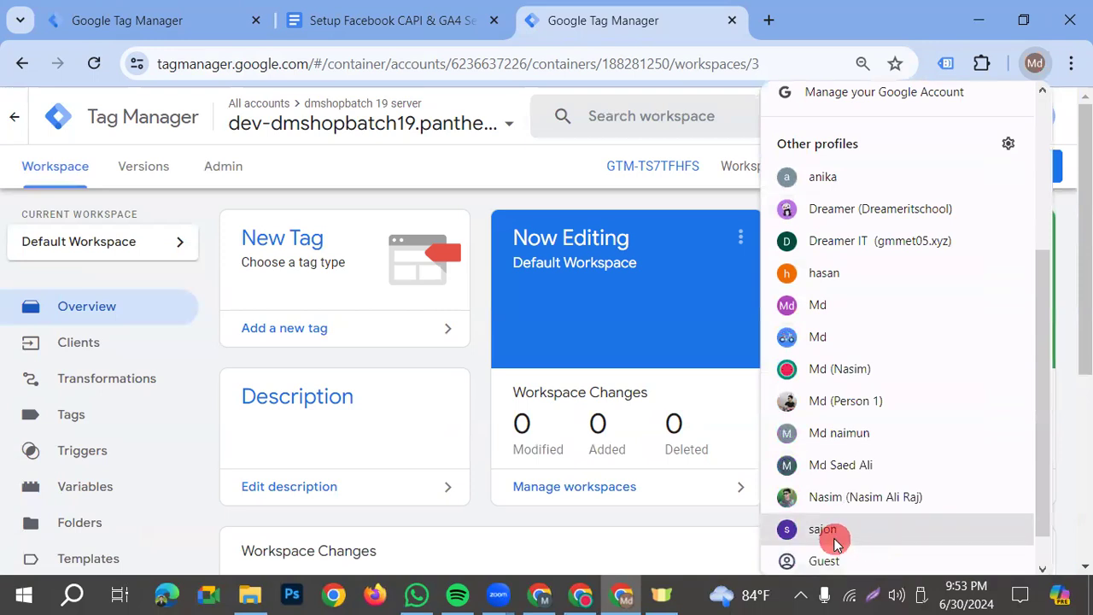
pyautogui.click(823, 530)
pyautogui.write('a')
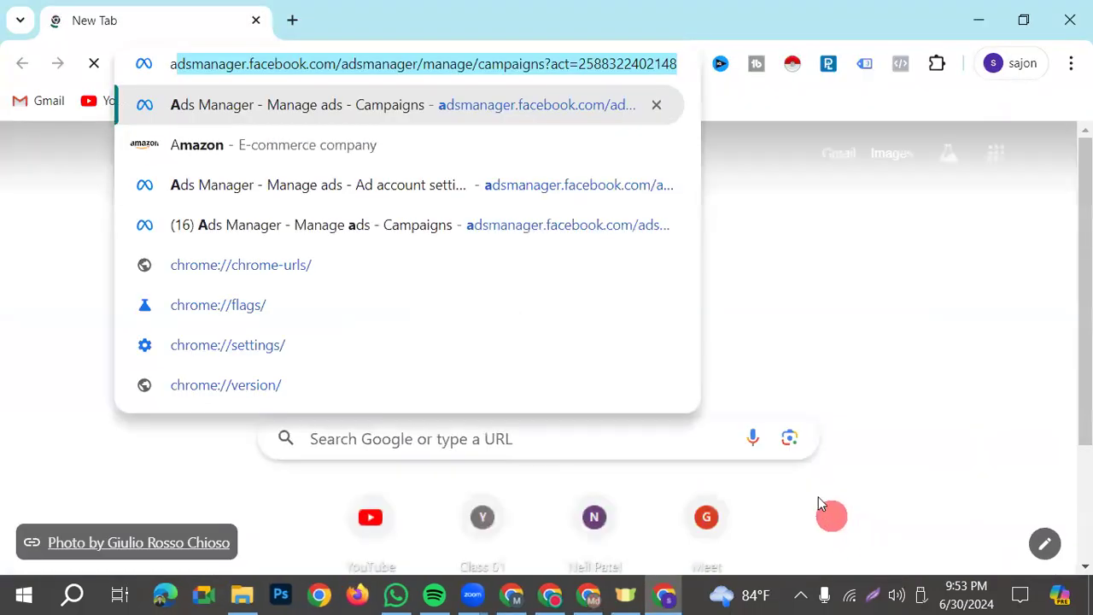
pyautogui.press('Return')
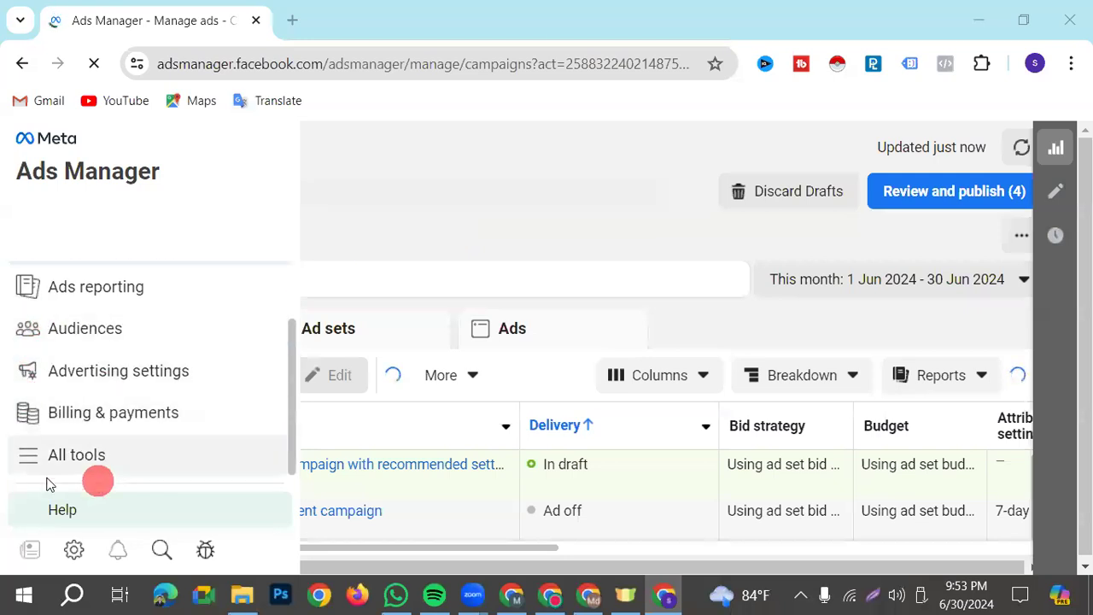
# Open Events Manager from the full list of Ads Manager tools
pyautogui.click(53, 462)
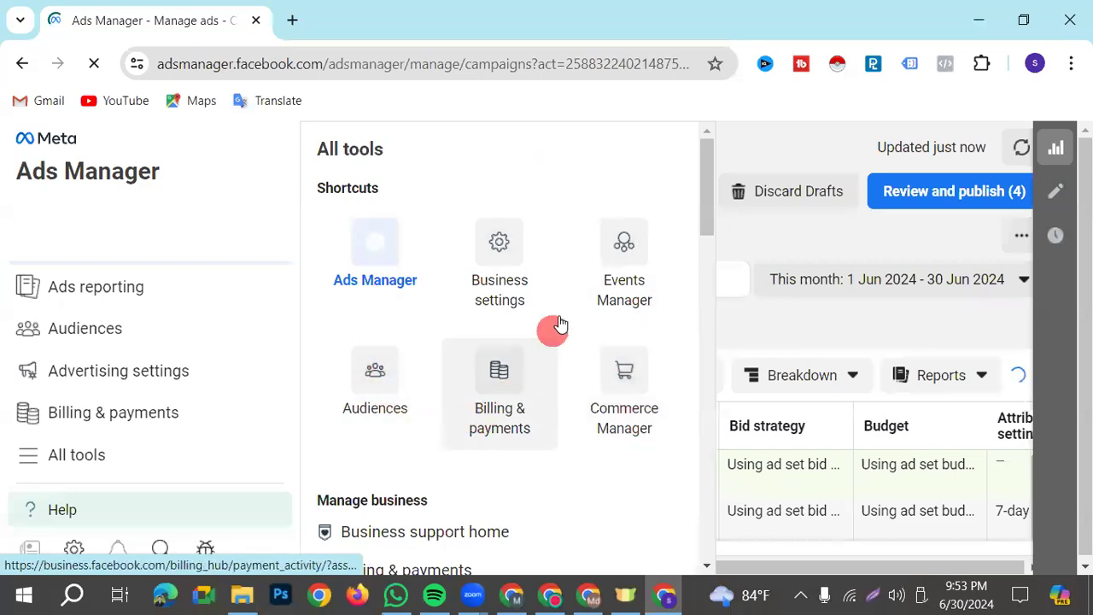
pyautogui.scroll(-1, 623, 214)
pyautogui.scroll(1, 622, 226)
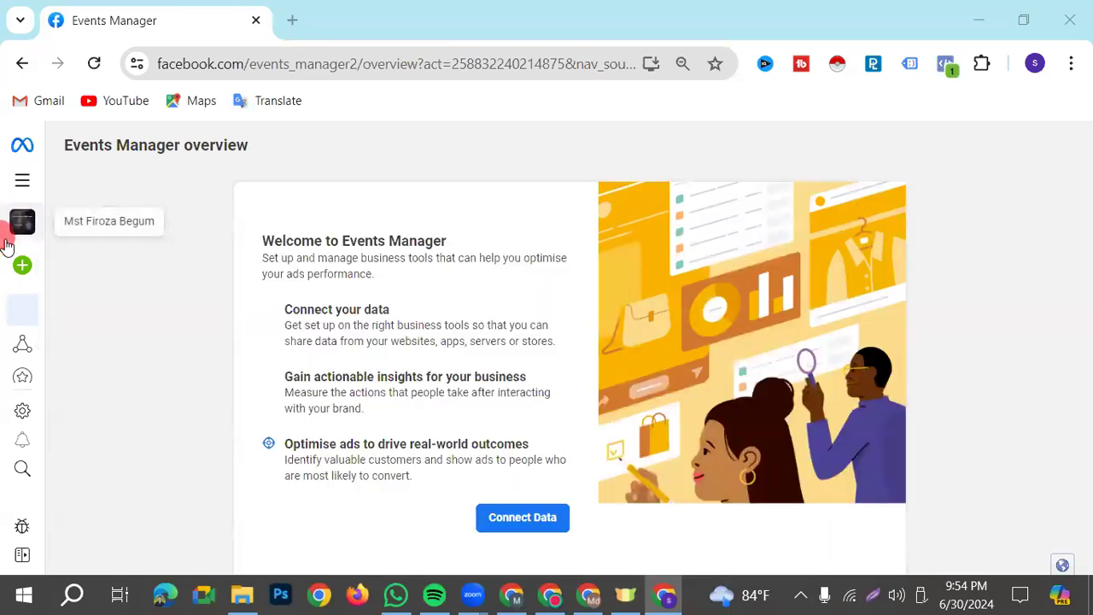
# Open the data sources in Events Manager and switch the business asset to DM Agency
pyautogui.moveTo(5, 306)
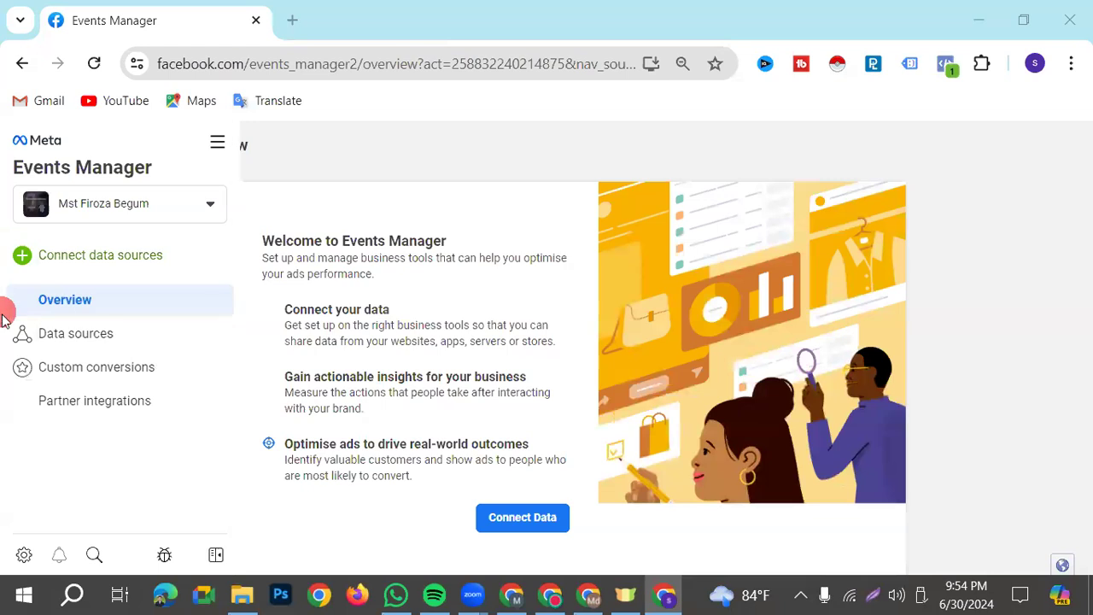
pyautogui.click(160, 272)
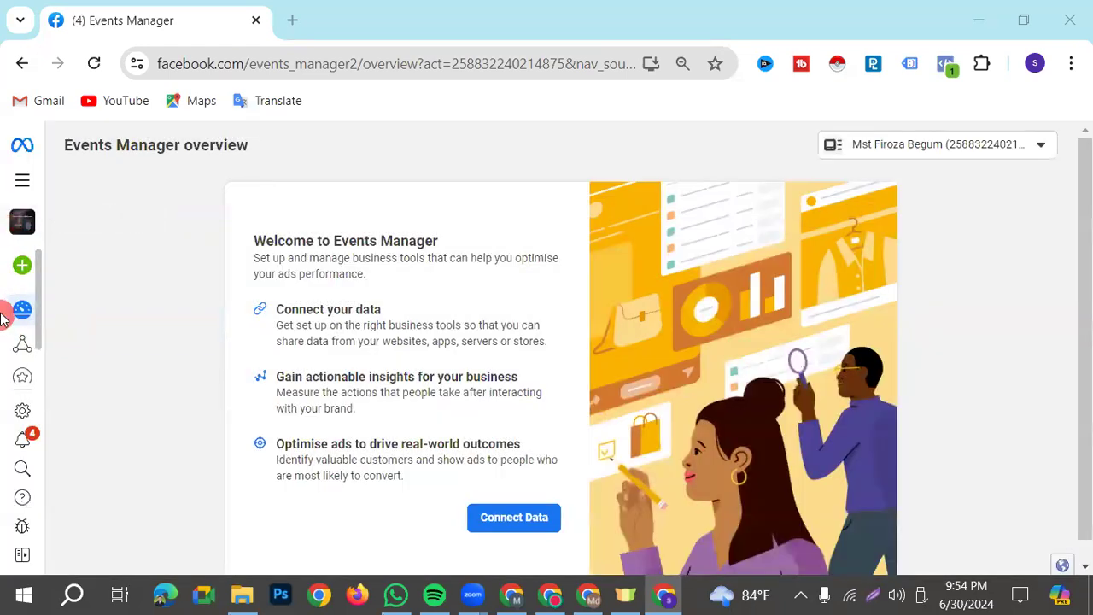
pyautogui.moveTo(17, 257)
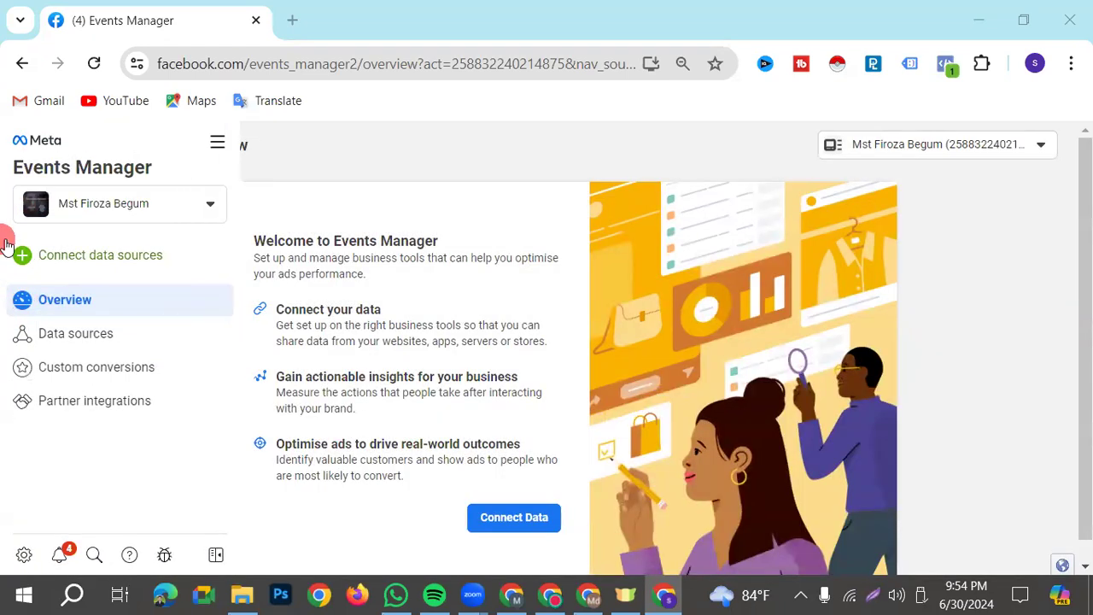
pyautogui.click(108, 341)
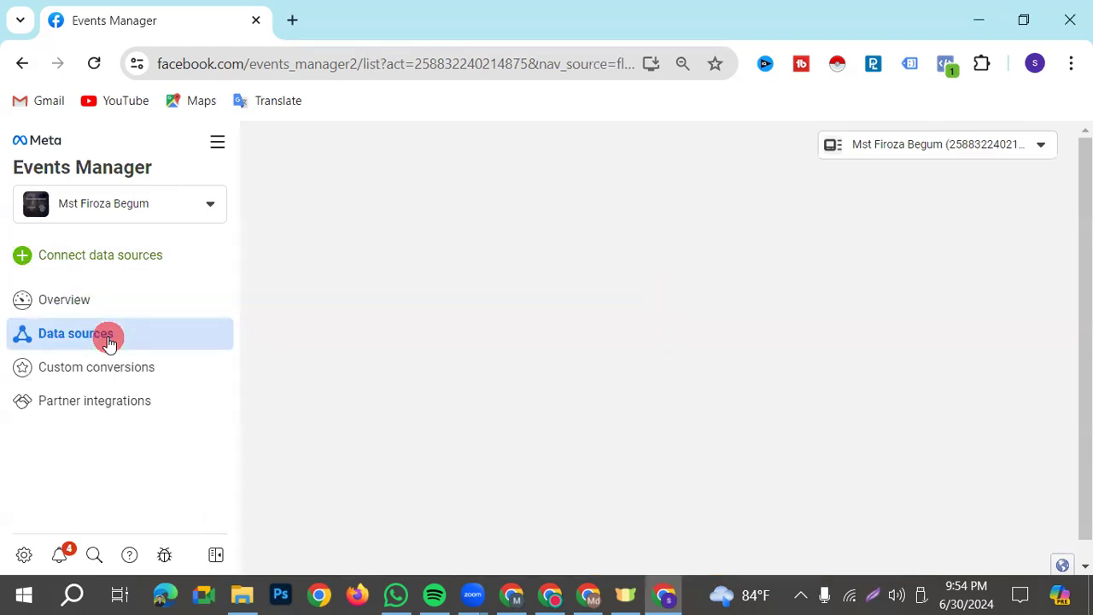
pyautogui.click(921, 145)
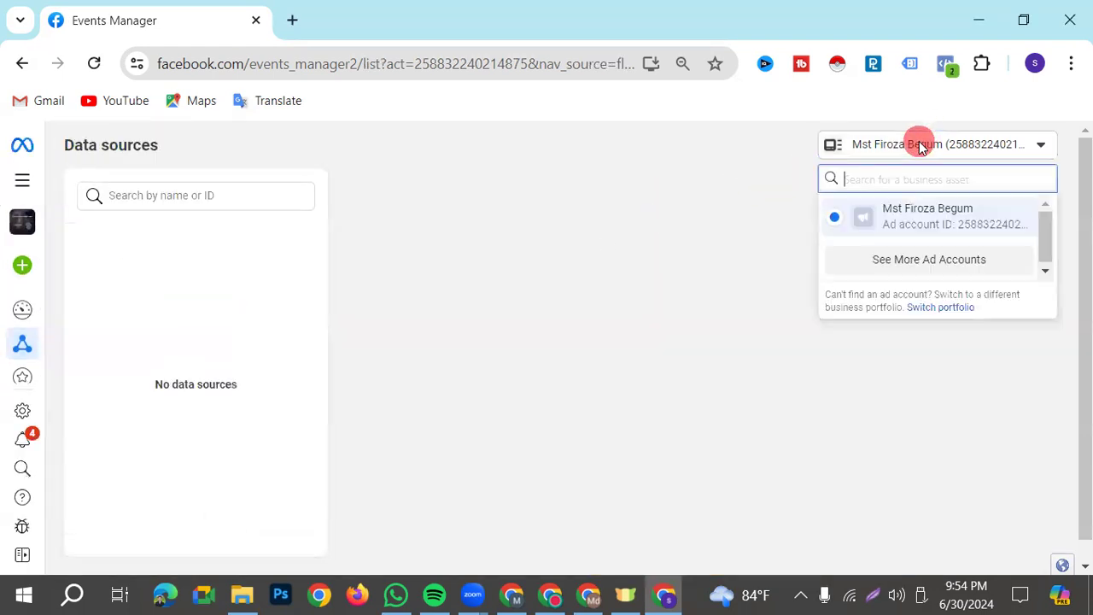
pyautogui.click(940, 257)
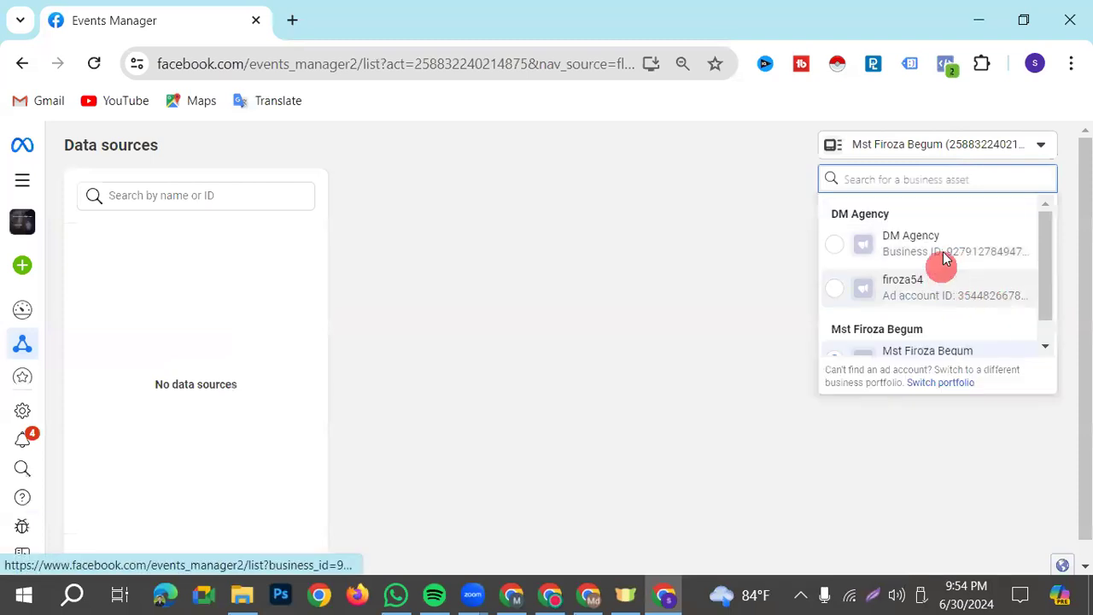
pyautogui.click(936, 248)
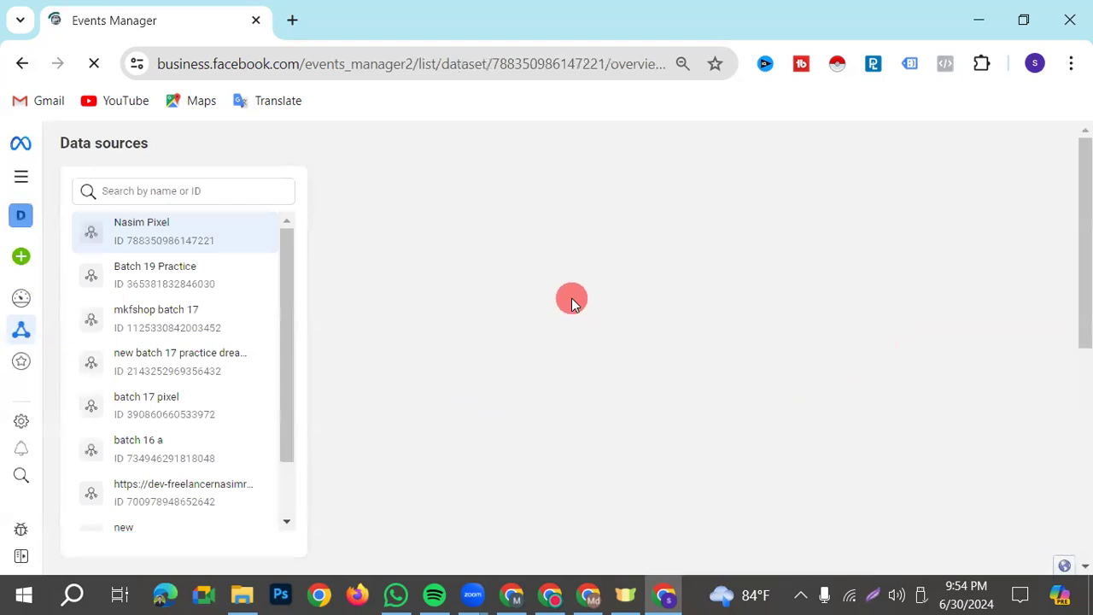
# Open the test events page of the Batch 19 Practice dataset and bring up its server and website event checks
pyautogui.click(170, 271)
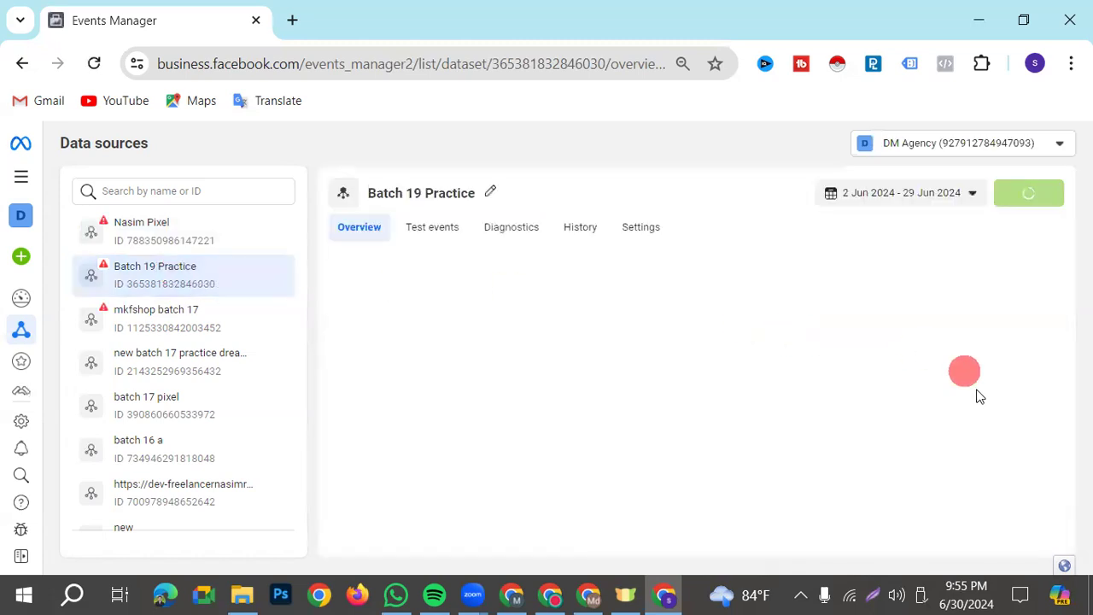
pyautogui.scroll(-1, 793, 422)
pyautogui.scroll(1, 566, 330)
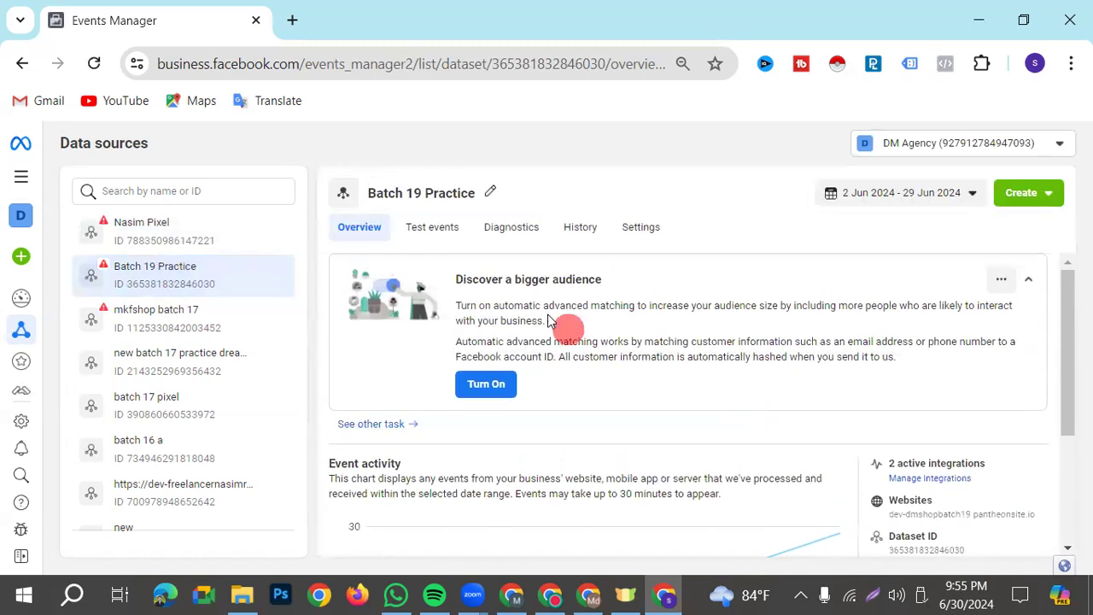
pyautogui.click(432, 232)
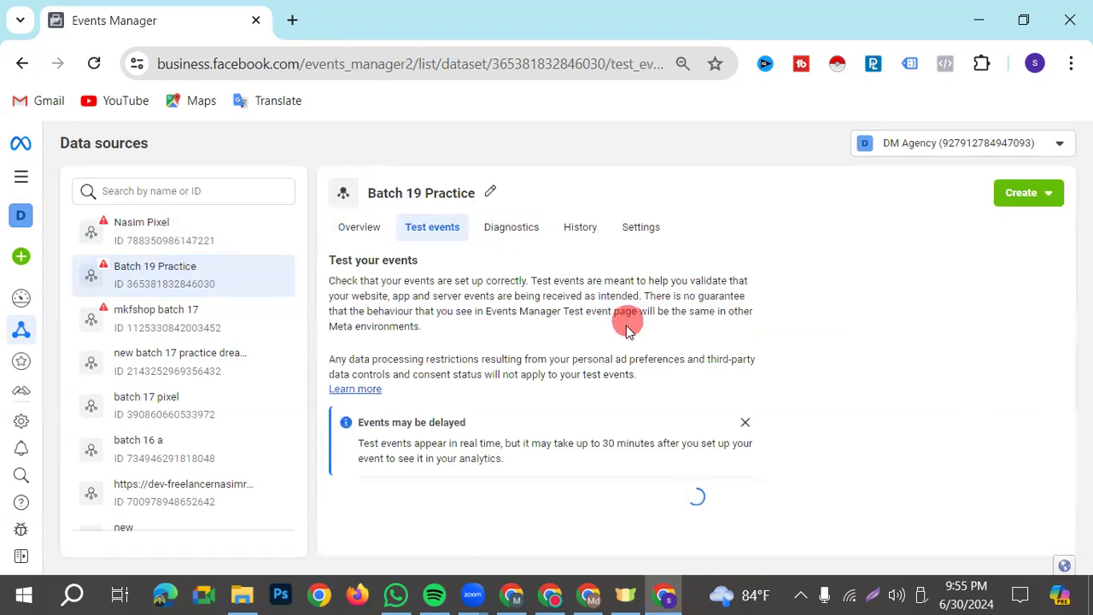
pyautogui.scroll(-1, 594, 361)
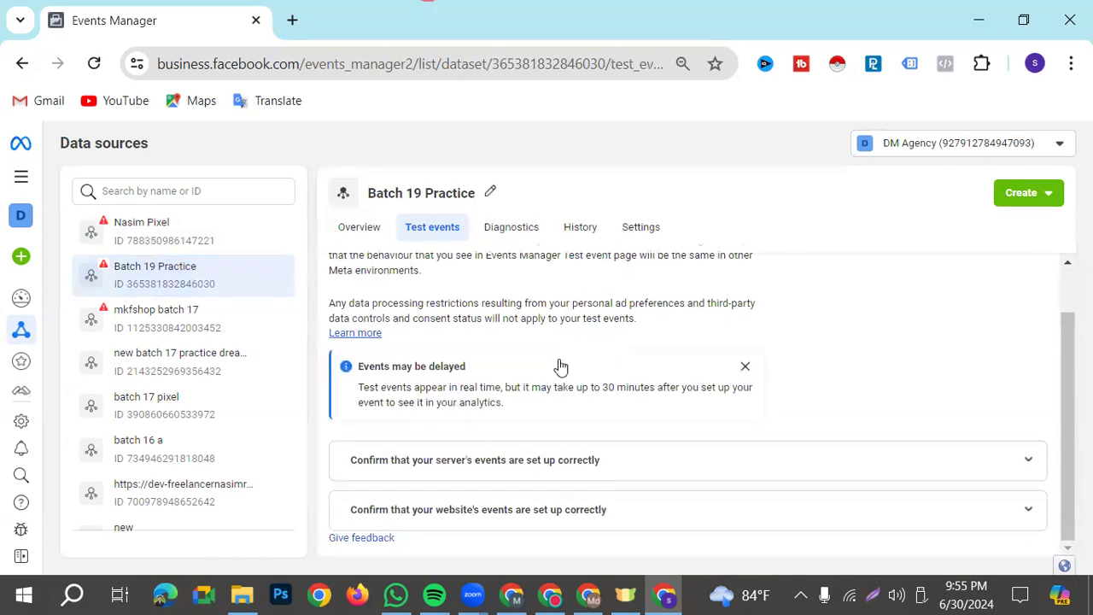
# Switch to the Tag Manager browser profile and preview the Batch 19 DM web container on the dev-dmshopbatch19.pantheonsite.io site
pyautogui.click(590, 596)
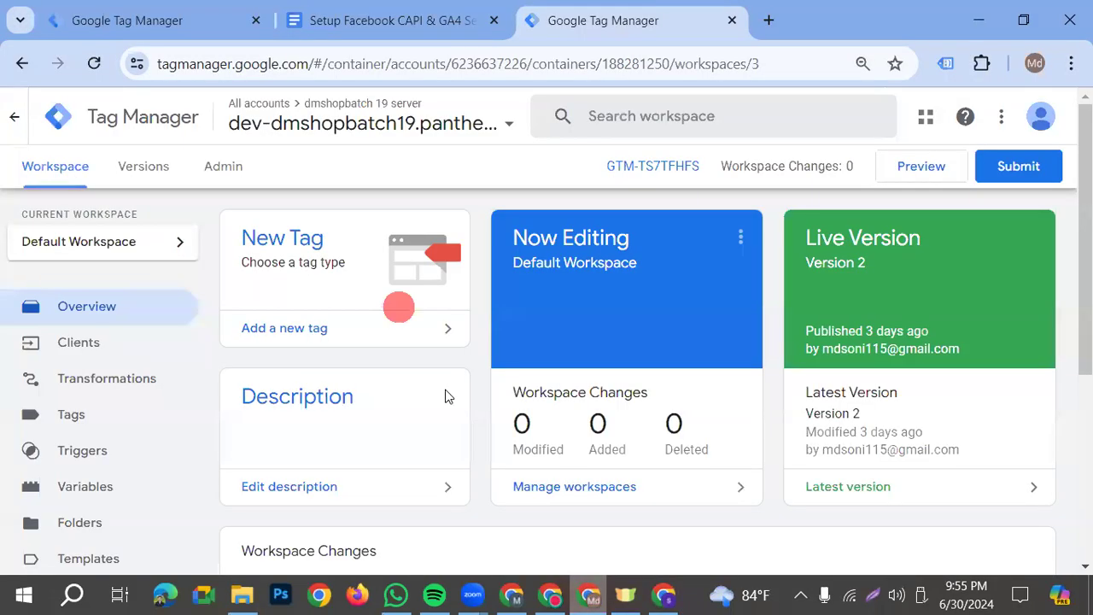
pyautogui.click(907, 166)
pyautogui.click(191, 22)
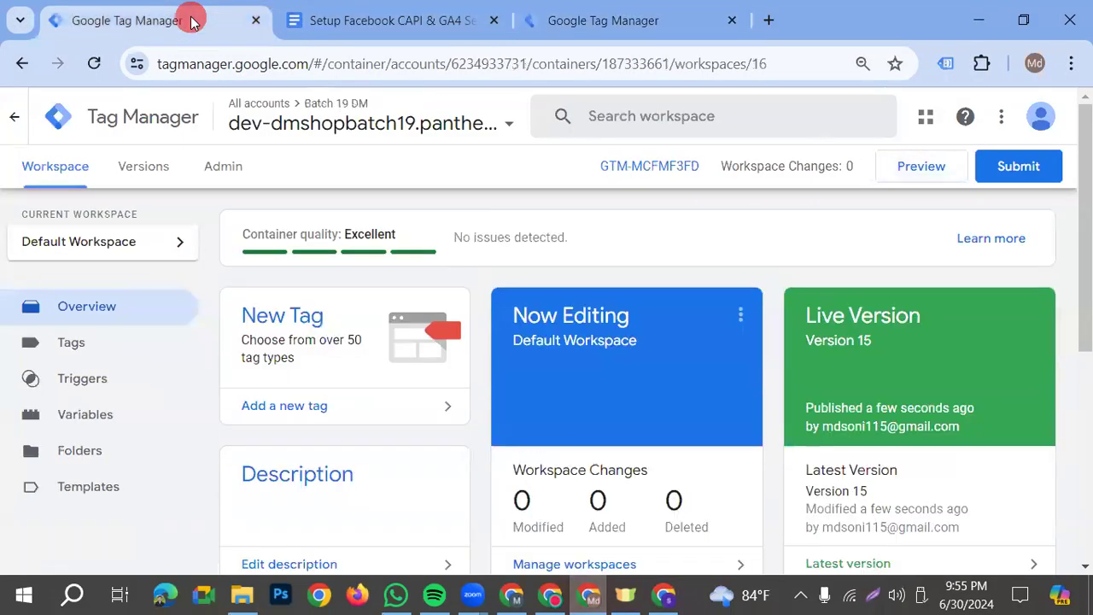
pyautogui.click(927, 172)
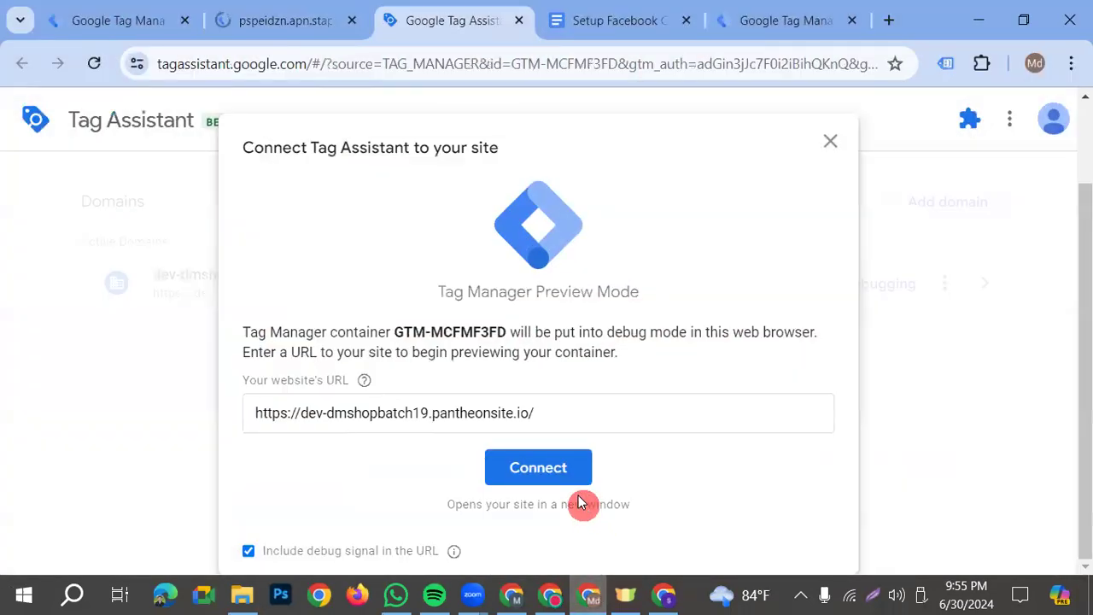
pyautogui.click(553, 470)
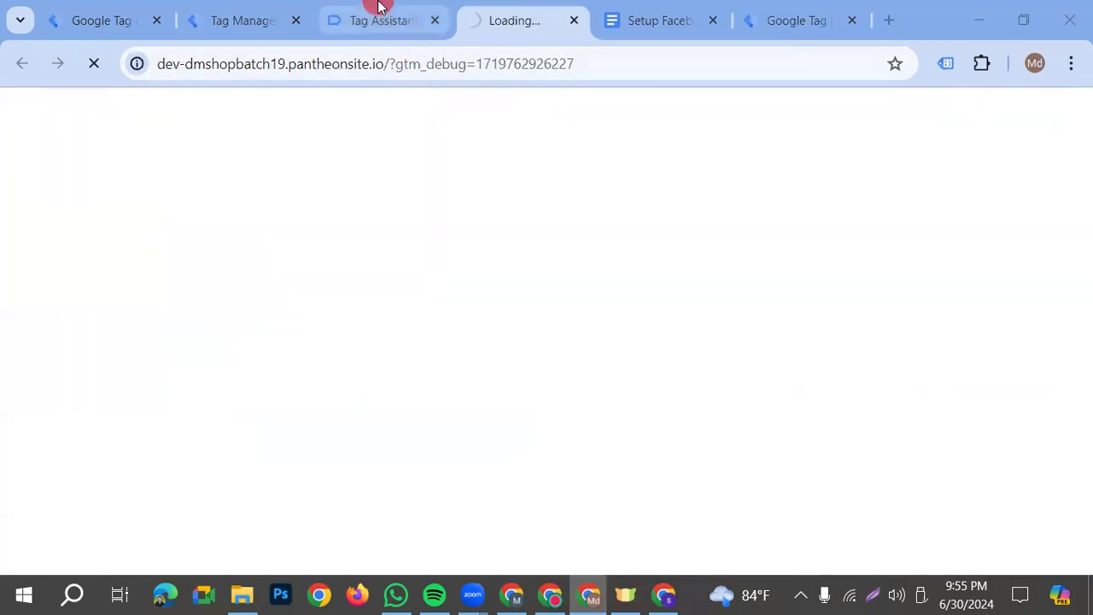
pyautogui.click(379, 10)
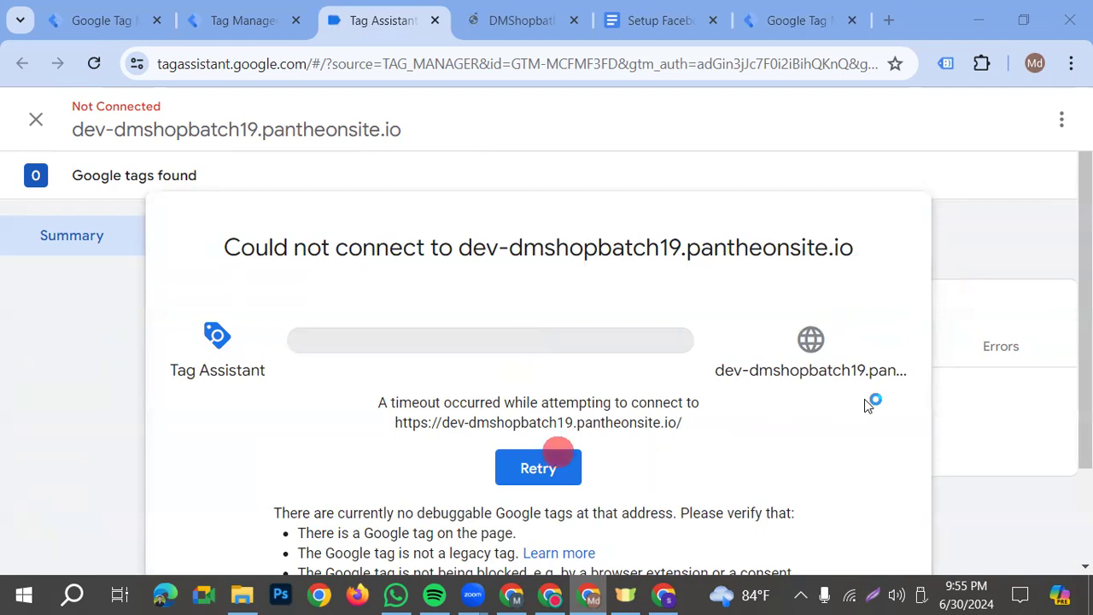
# Retry the Tag Assistant connection to the shop site and review the tags fired on its home page
pyautogui.click(524, 474)
pyautogui.click(549, 468)
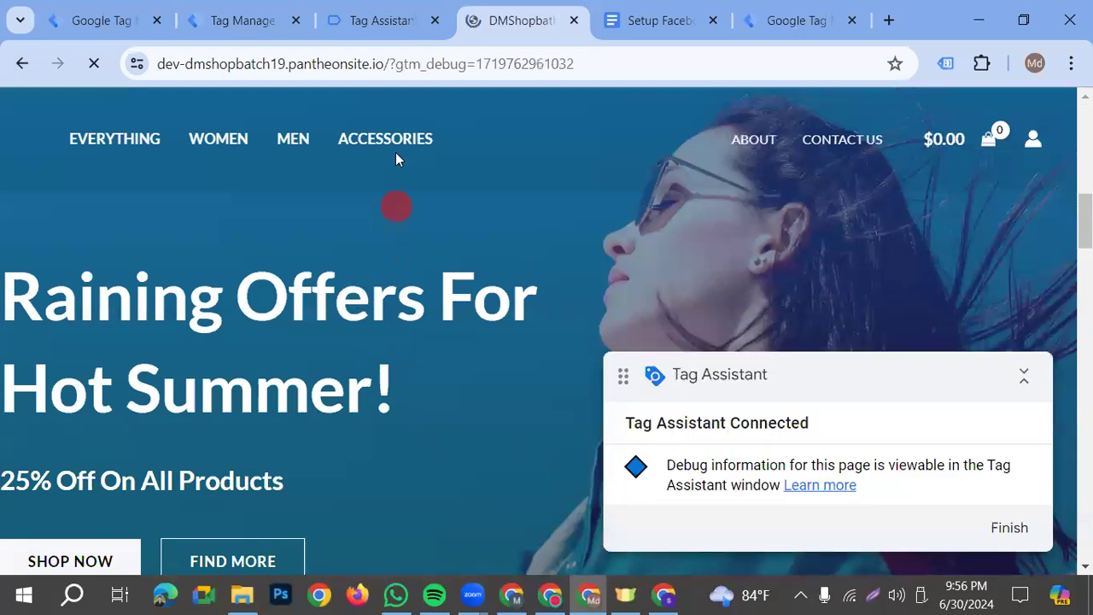
pyautogui.click(392, 21)
pyautogui.scroll(-3, 575, 461)
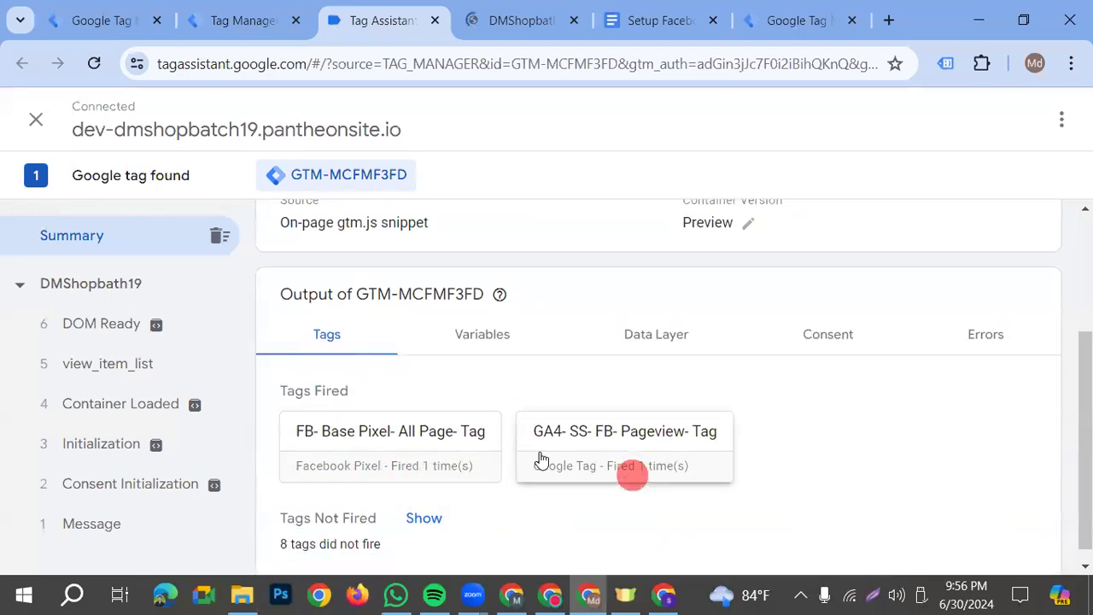
# Open the DNK Black Shoes product page from the featured products and review the fired tags in Tag Assistant
pyautogui.click(516, 20)
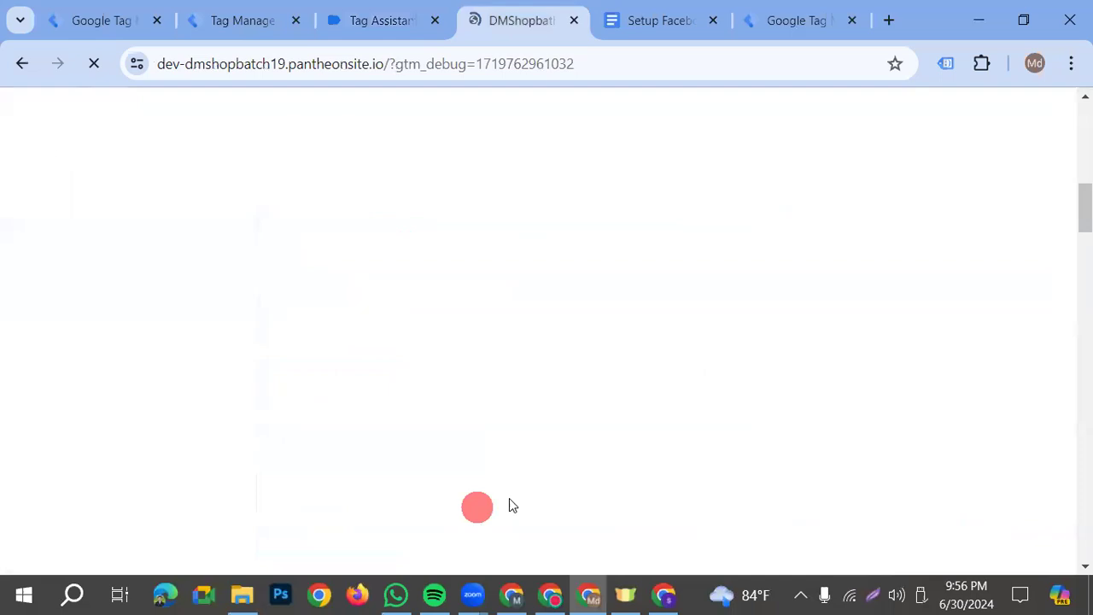
pyautogui.scroll(-10, 511, 498)
pyautogui.scroll(-3, 155, 464)
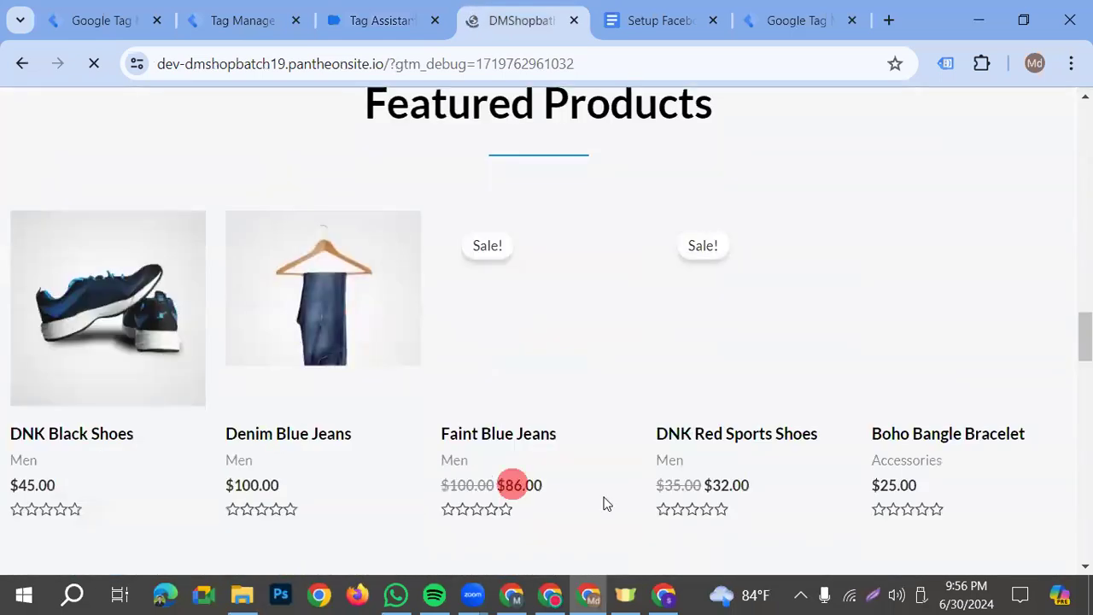
pyautogui.click(145, 314)
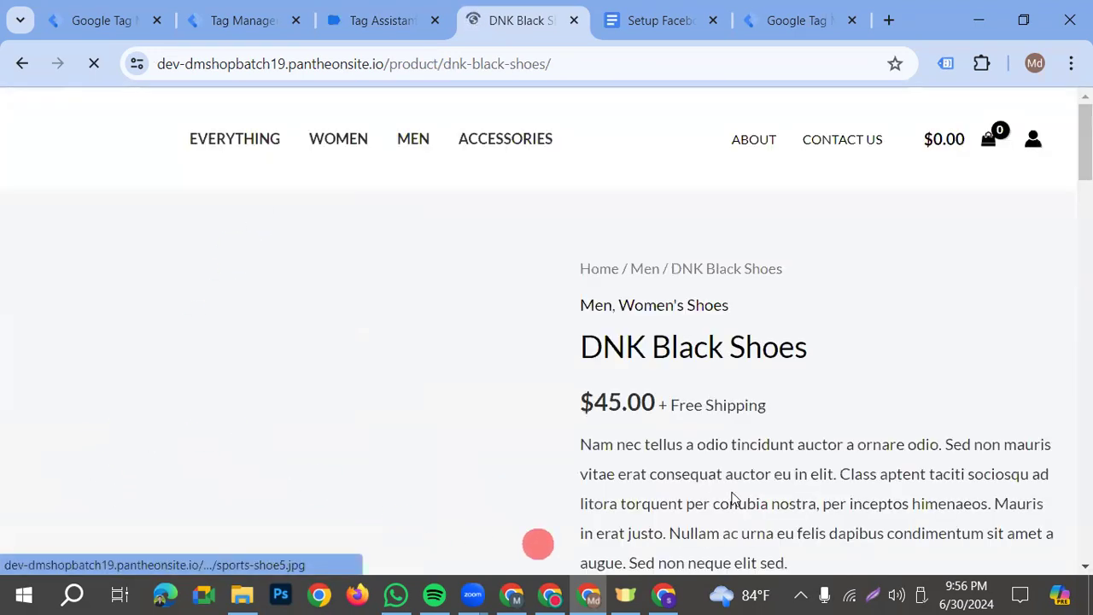
pyautogui.scroll(-2, 109, 343)
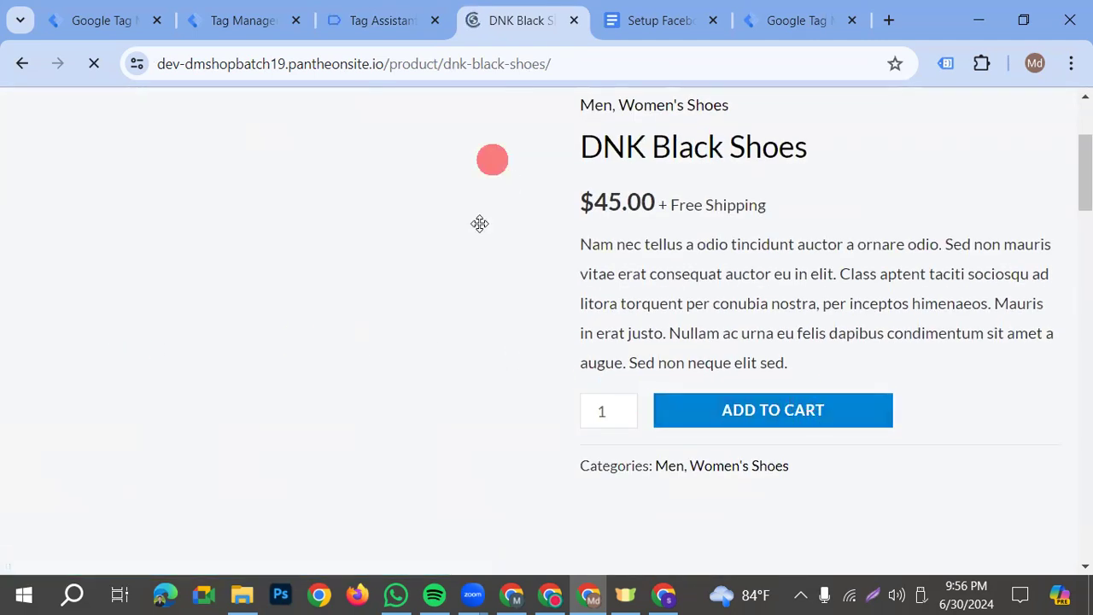
pyautogui.click(383, 21)
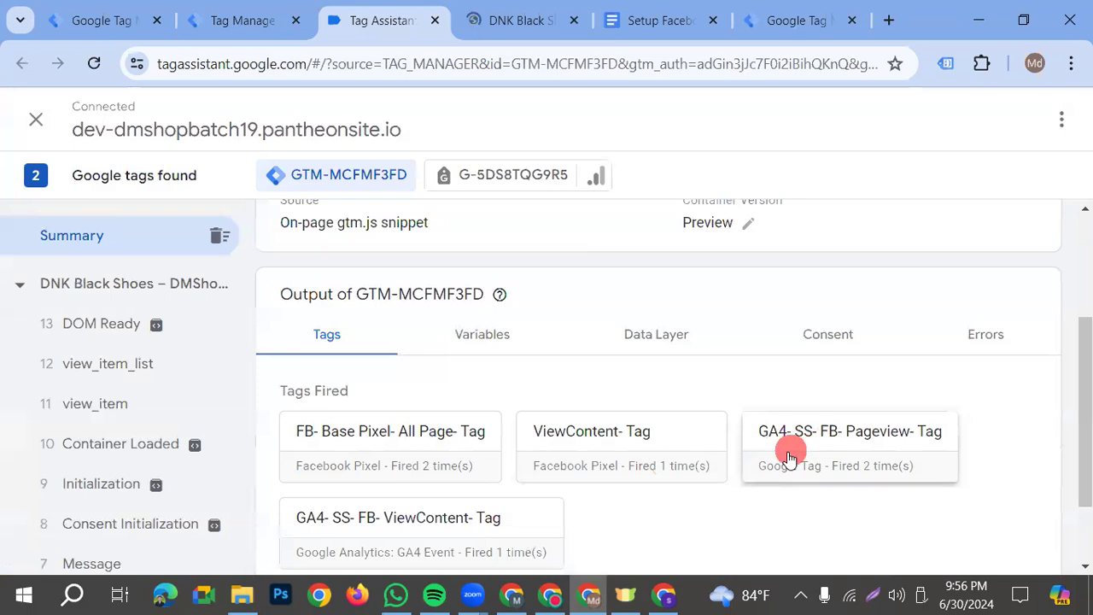
pyautogui.scroll(-1, 663, 462)
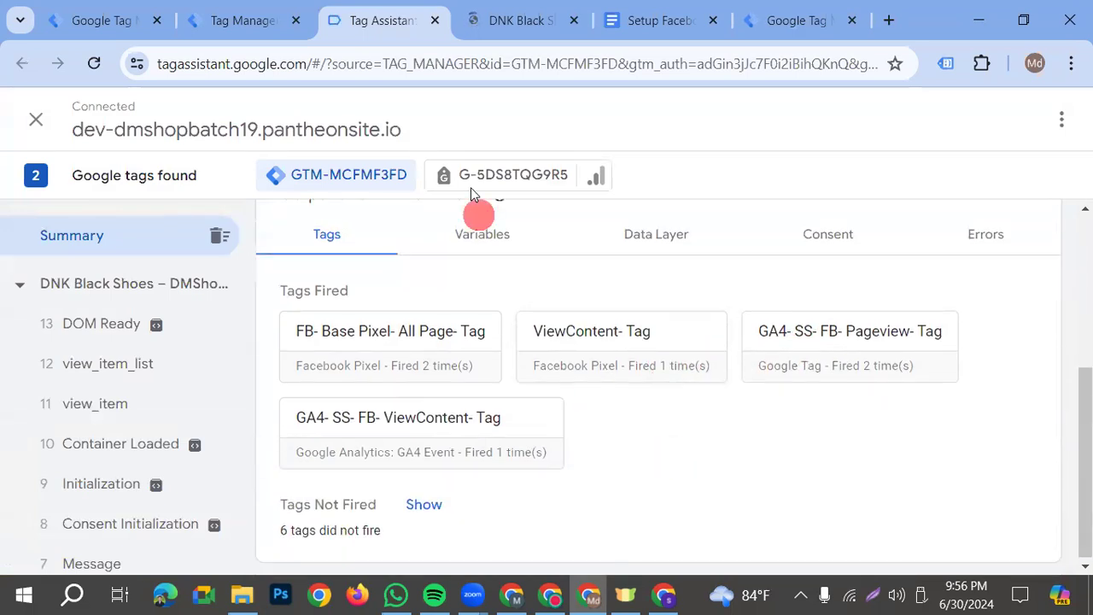
# Add the DNK Black Shoes to the cart and check the fired and unfired tags in Tag Assistant
pyautogui.hotkey('ctrl', 'Tab')
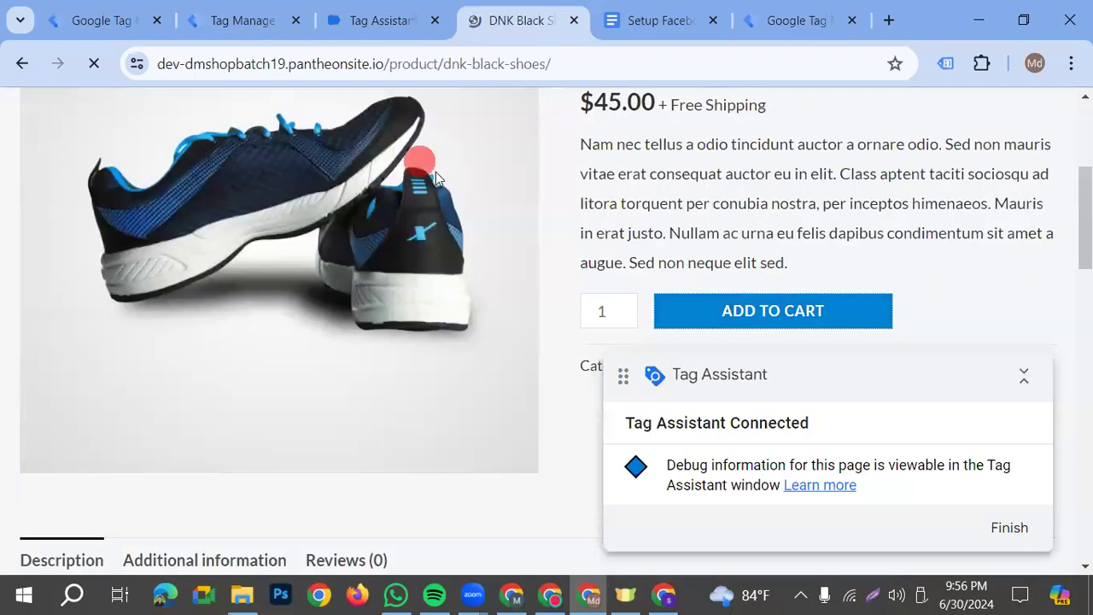
pyautogui.click(373, 26)
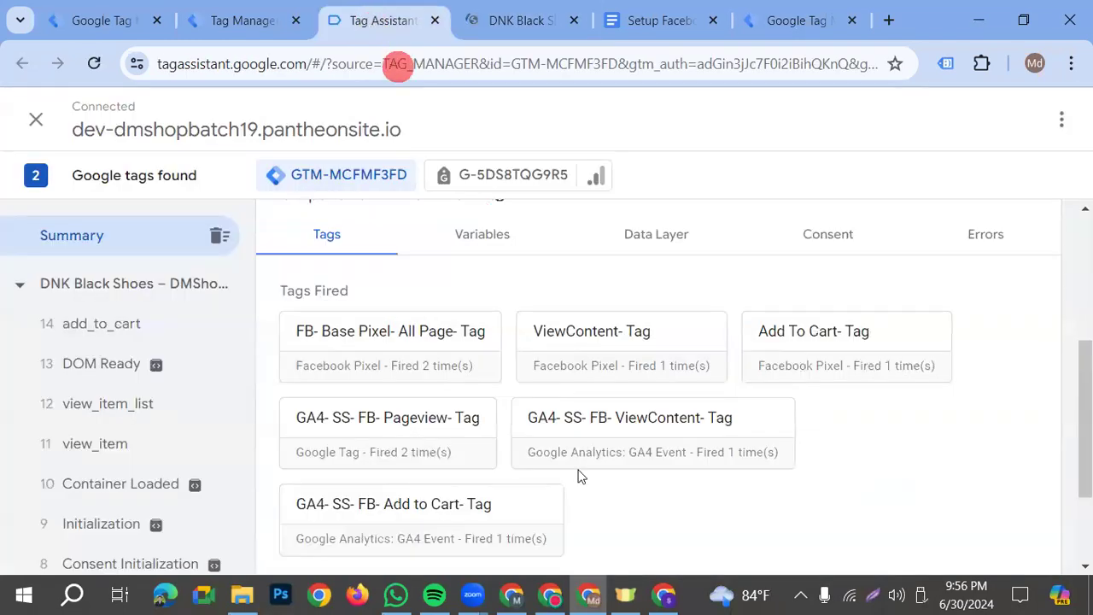
pyautogui.scroll(-1, 478, 461)
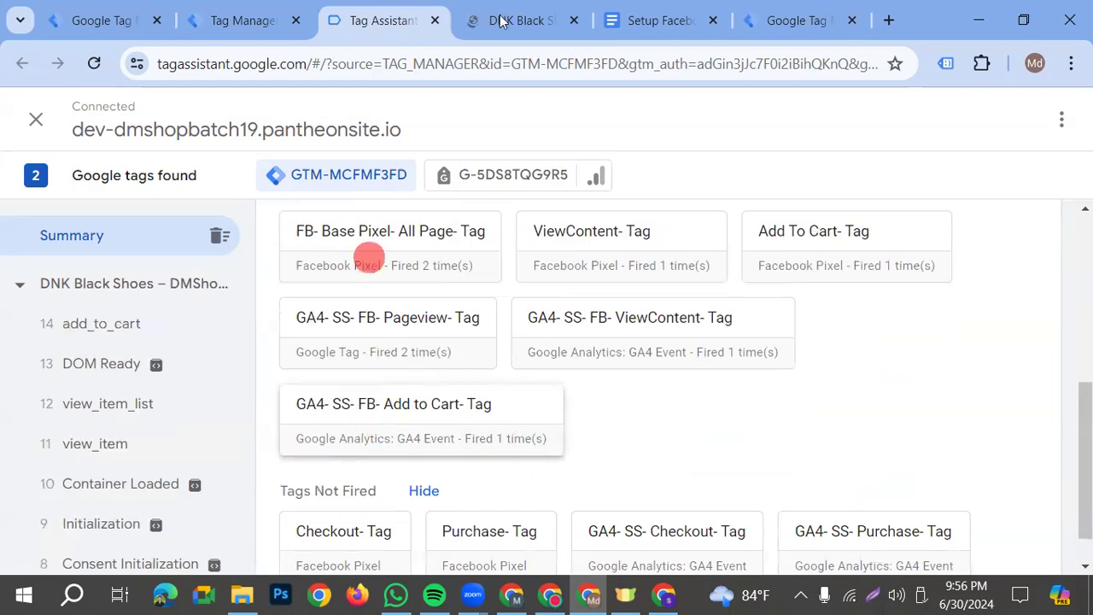
# Proceed from the product page through the cart to checkout and check the fired tags in Tag Assistant
pyautogui.hotkey('ctrl', 'Tab')
pyautogui.click(971, 310)
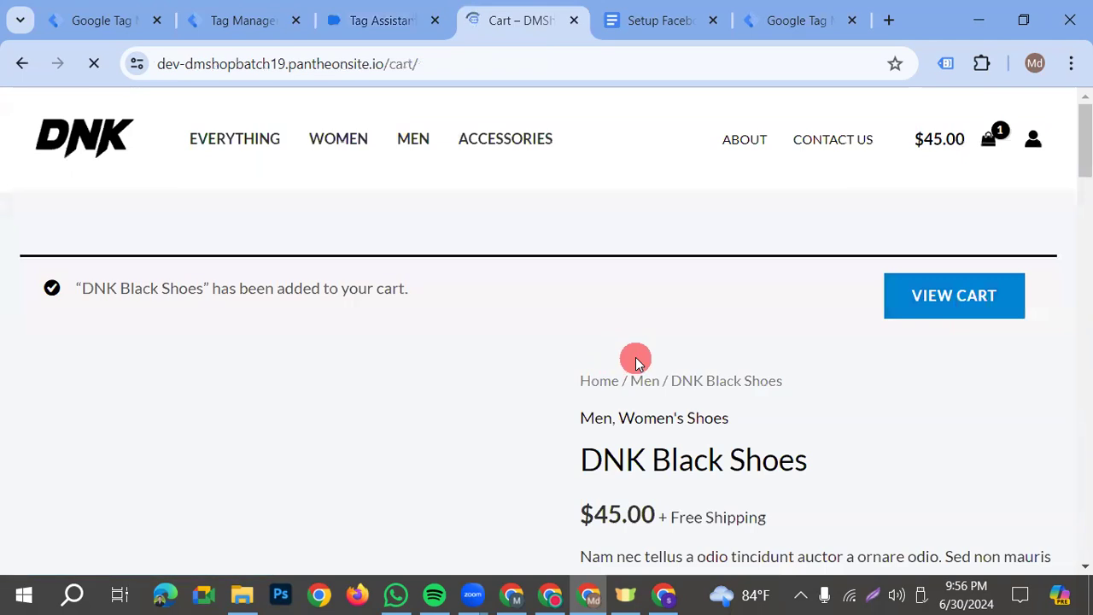
pyautogui.scroll(-1, 277, 417)
pyautogui.scroll(-2, 278, 417)
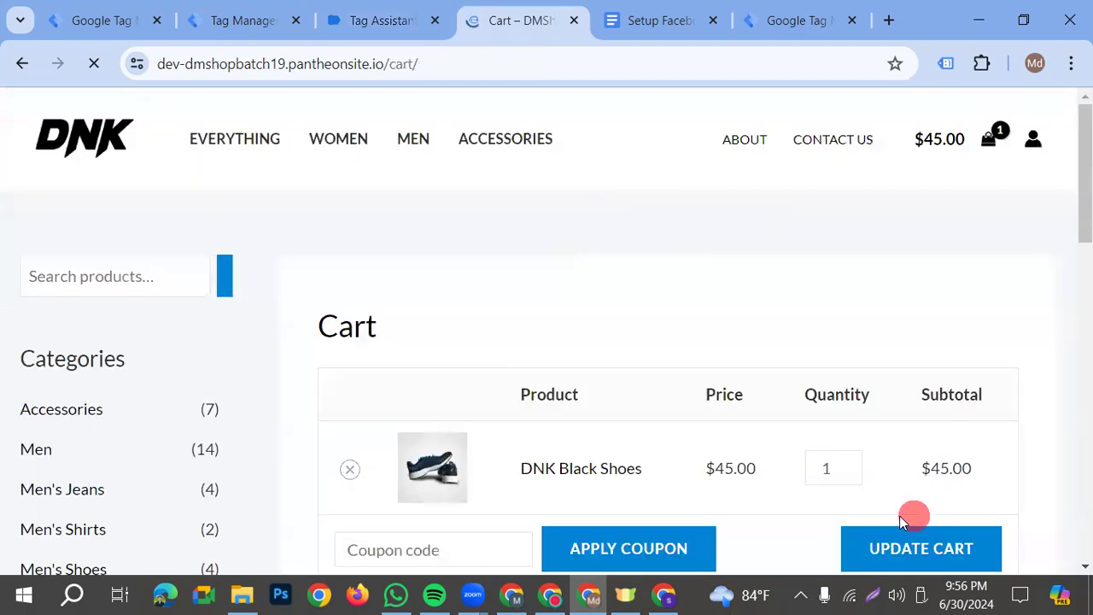
pyautogui.scroll(-5, 899, 515)
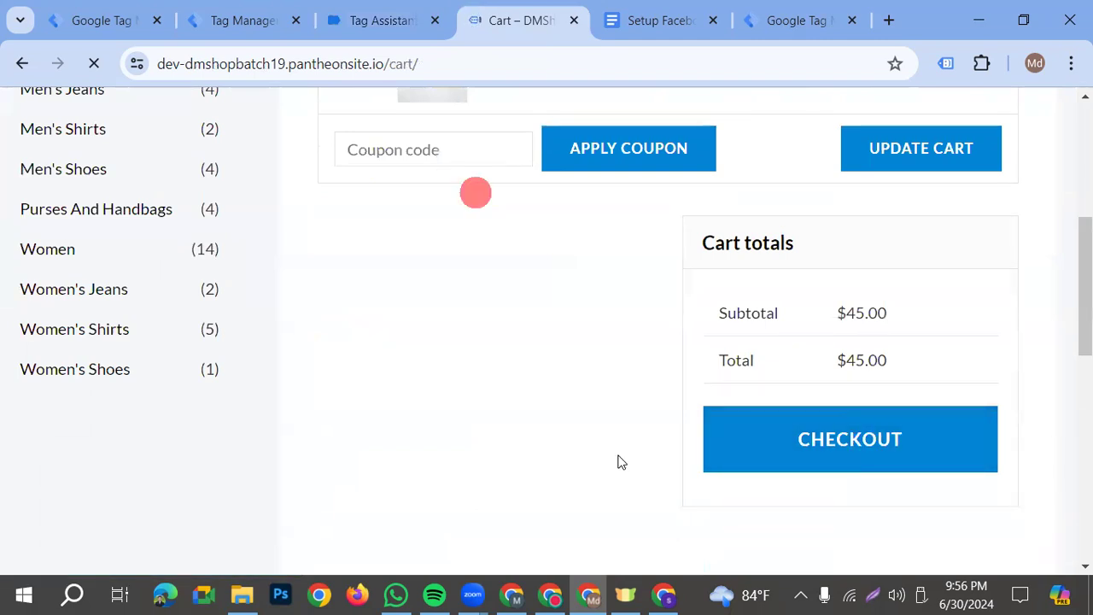
pyautogui.click(382, 20)
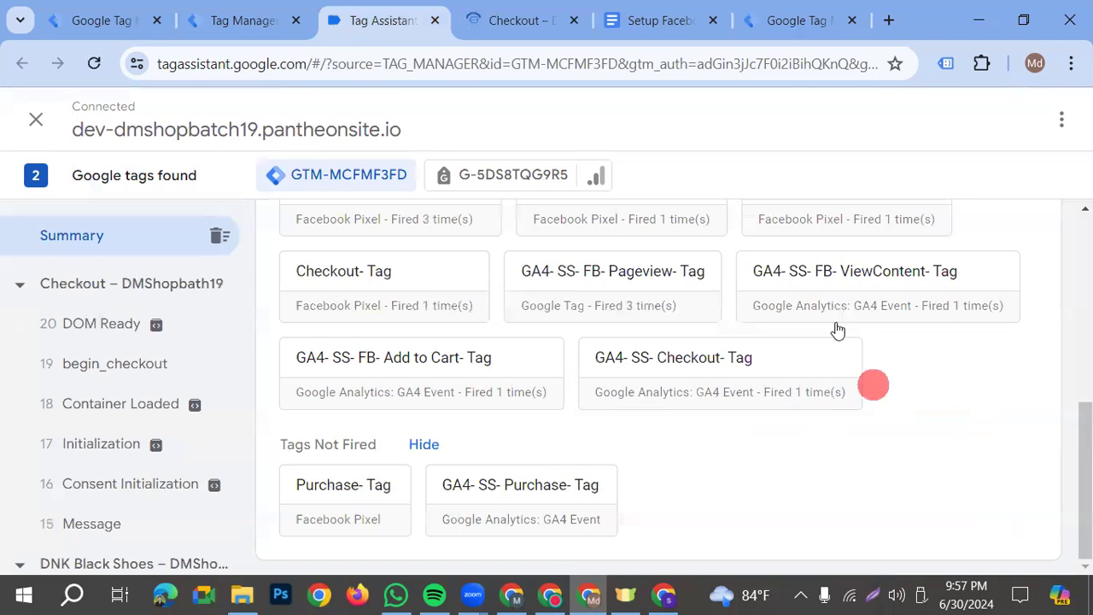
# Fill in the checkout page's billing details with the saved customer information
pyautogui.click(512, 21)
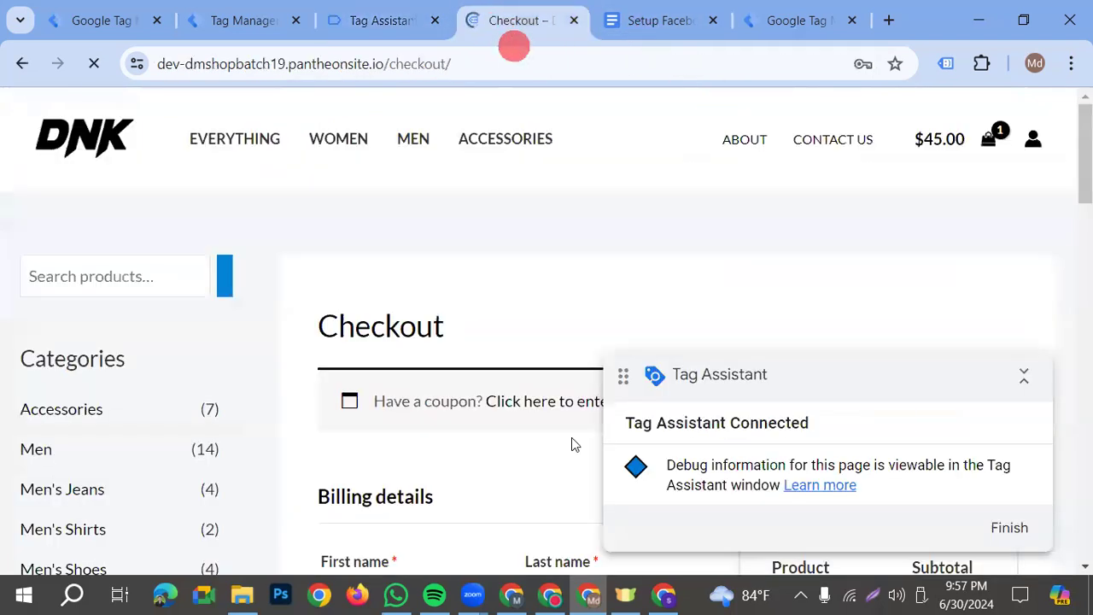
pyautogui.scroll(-3, 500, 401)
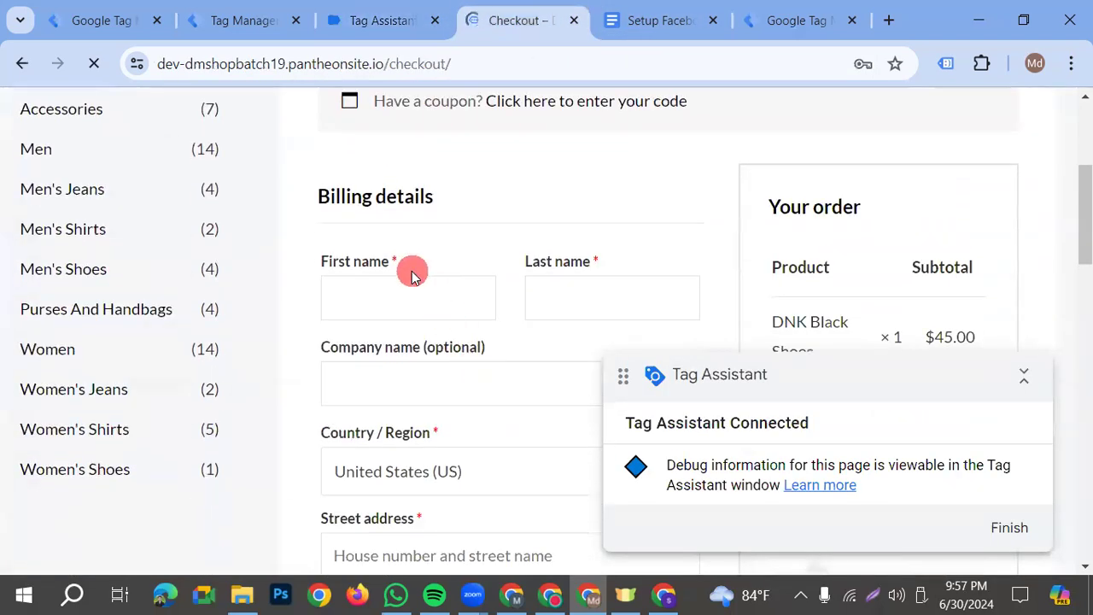
pyautogui.click(410, 293)
pyautogui.scroll(-10, 480, 309)
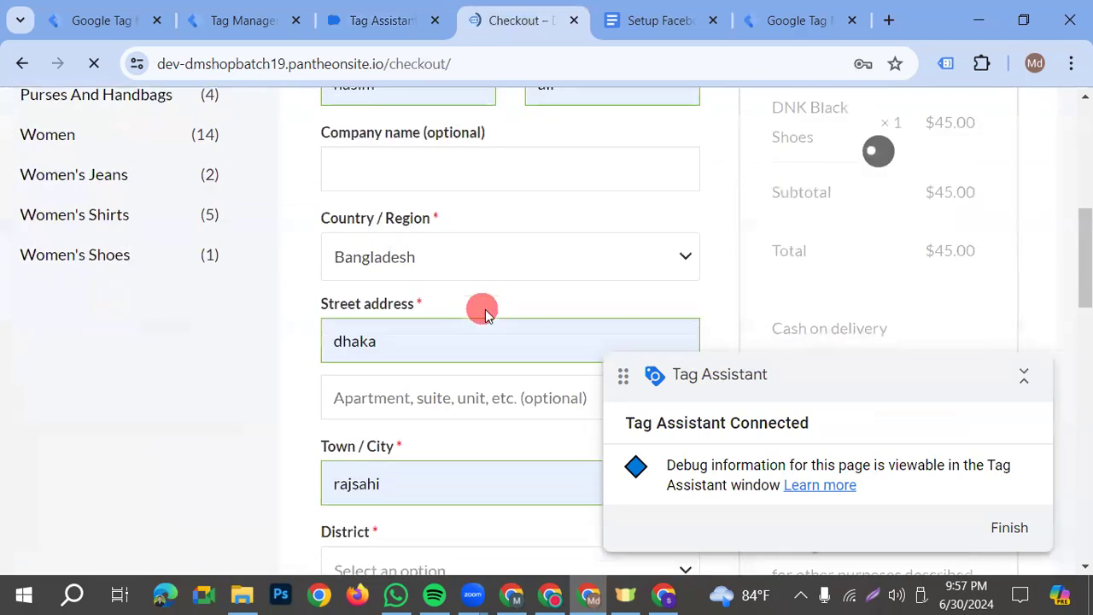
pyautogui.scroll(2, 495, 318)
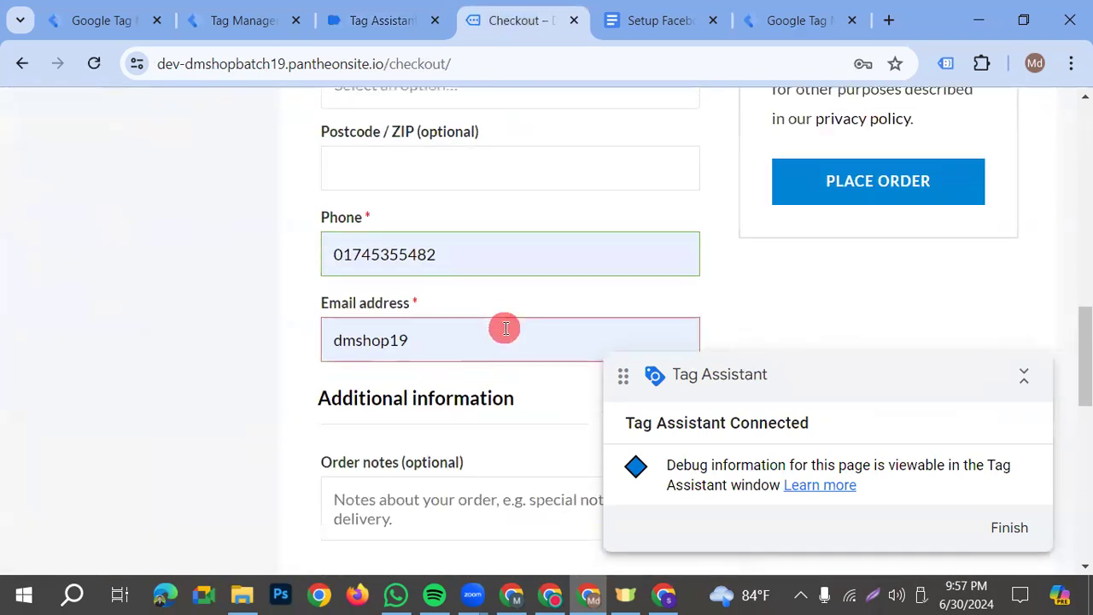
# Complete the customer's email address, submit the order, and accept the browser's update of the saved address
pyautogui.click(449, 343)
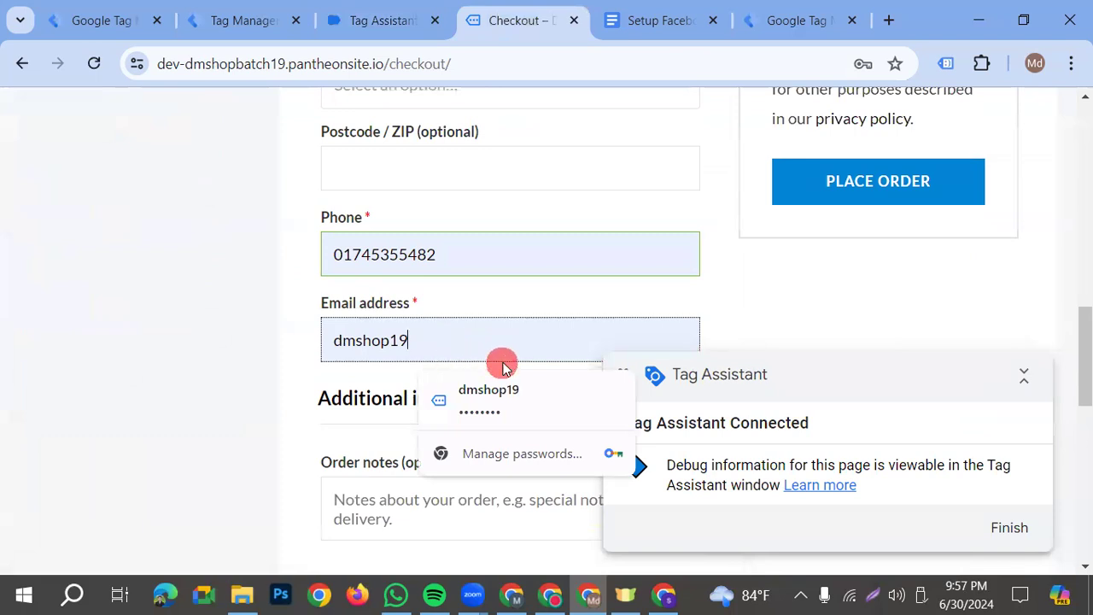
pyautogui.write('@gm')
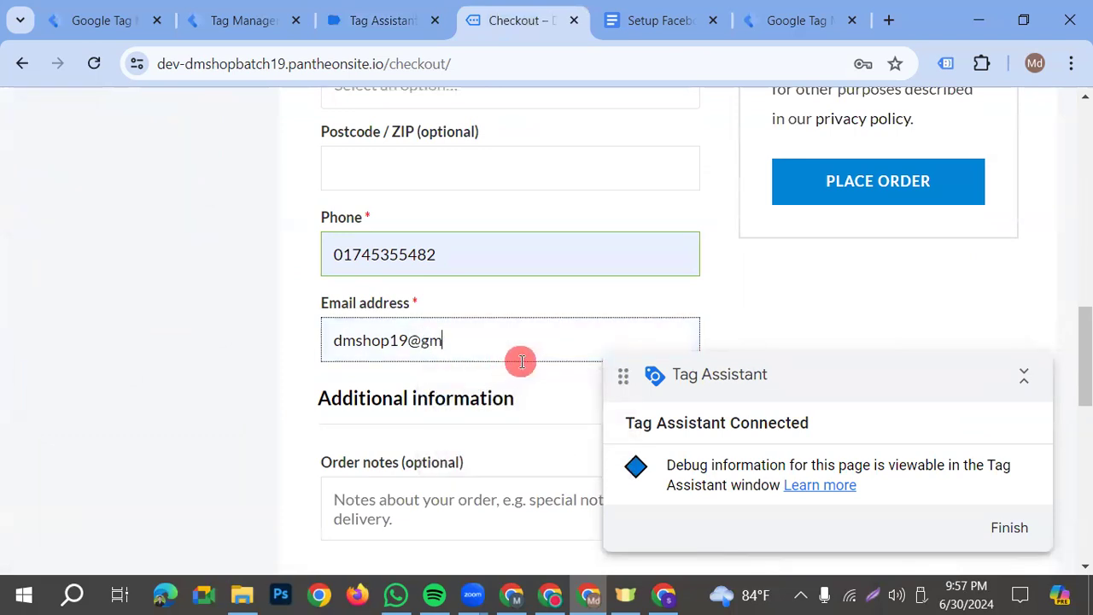
pyautogui.click(865, 212)
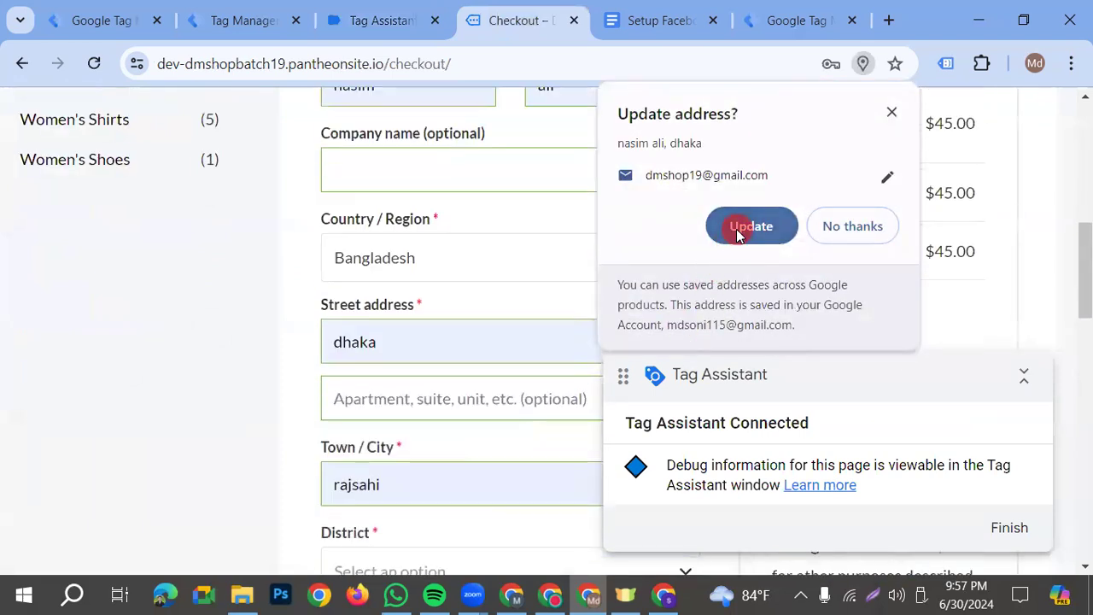
pyautogui.click(739, 229)
# Choose Bandarban as the billing district and place the cash-on-delivery order
pyautogui.scroll(-3, 473, 376)
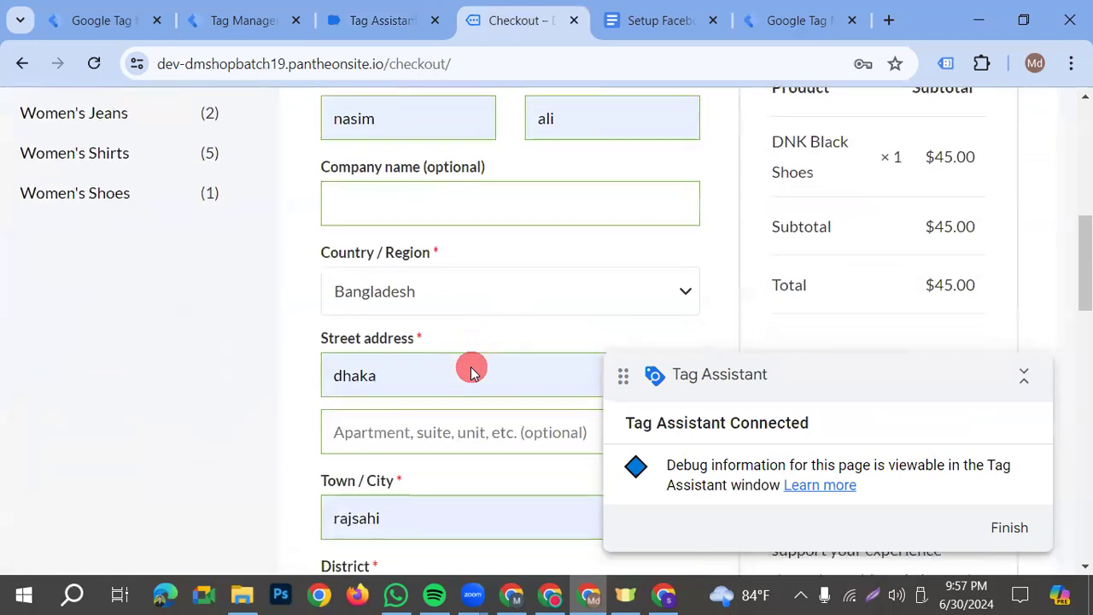
pyautogui.scroll(-3, 463, 367)
pyautogui.scroll(-1, 427, 367)
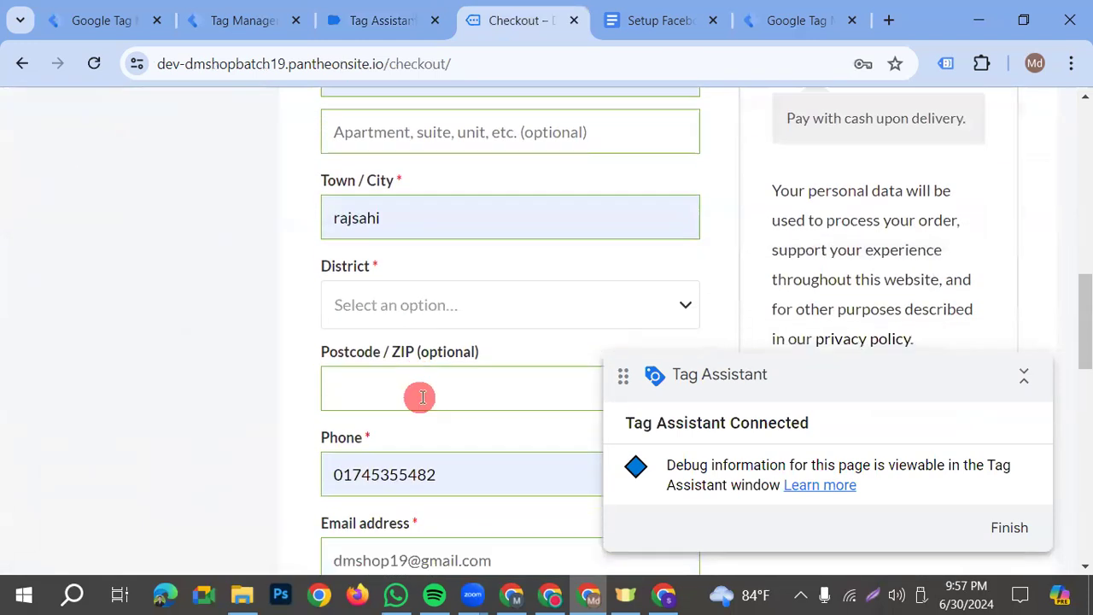
pyautogui.click(442, 314)
pyautogui.click(362, 429)
pyautogui.scroll(-2, 879, 272)
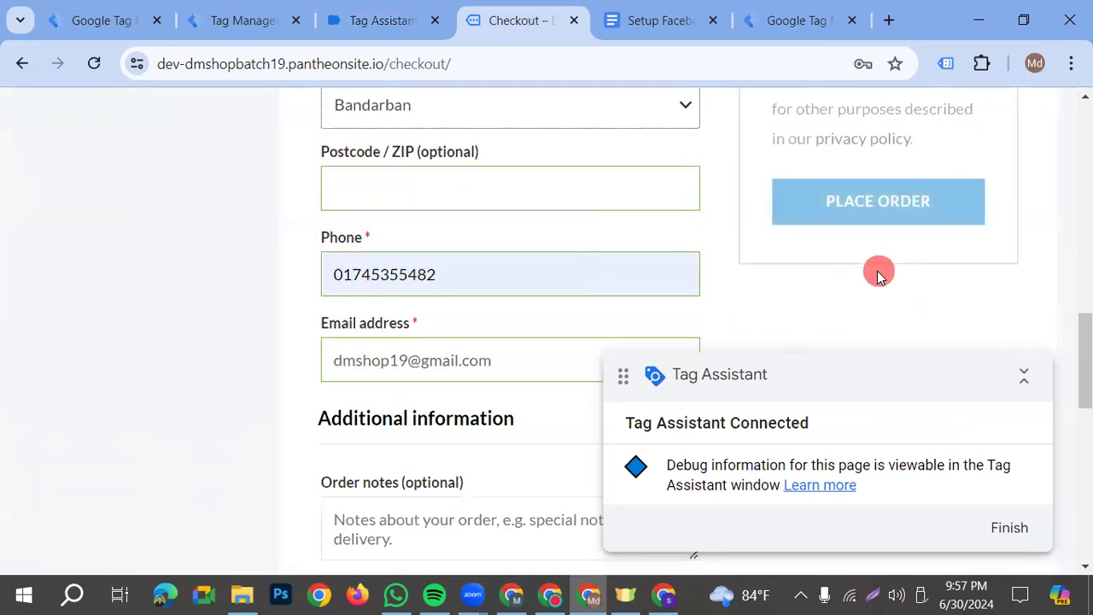
pyautogui.click(859, 207)
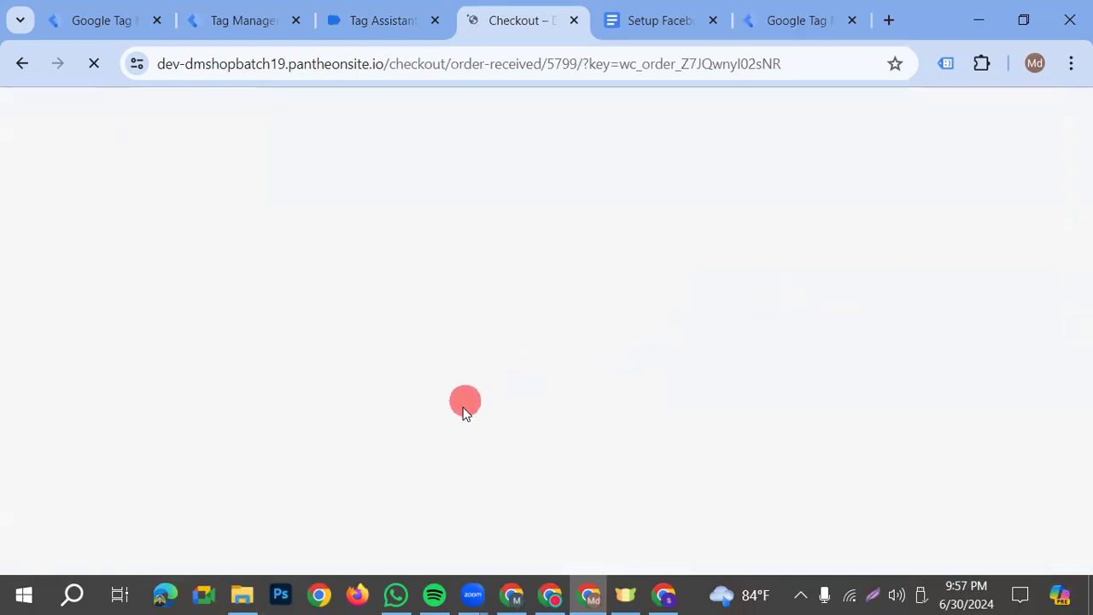
# Review the order number, date, total and payment method on the order confirmation page
pyautogui.scroll(-1, 739, 388)
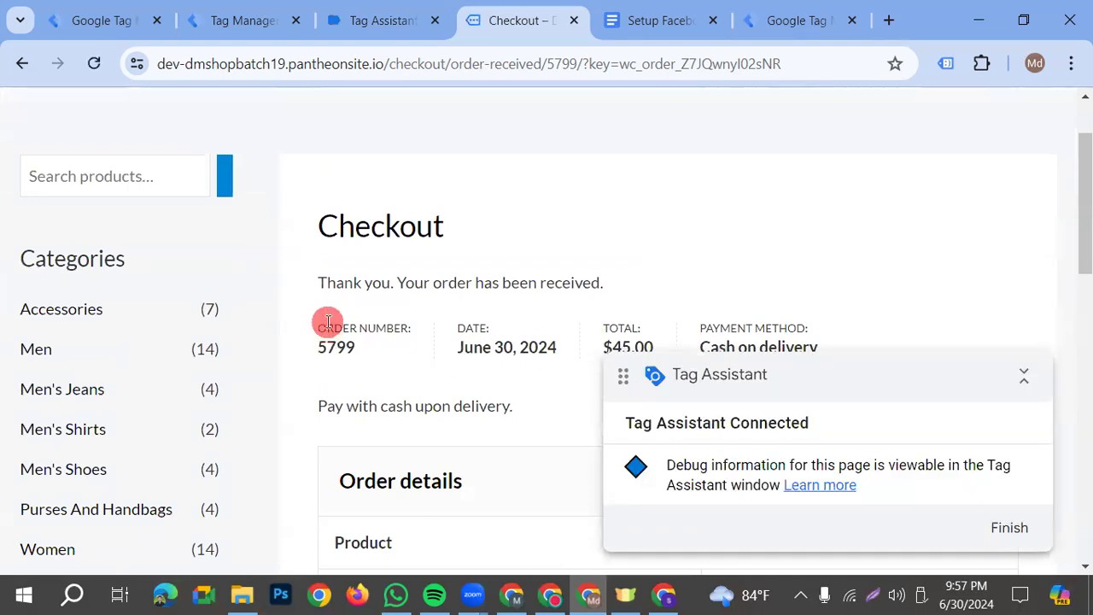
pyautogui.moveTo(373, 350); pyautogui.dragTo(312, 328)
pyautogui.moveTo(457, 346); pyautogui.dragTo(580, 347)
pyautogui.scroll(-1, 632, 324)
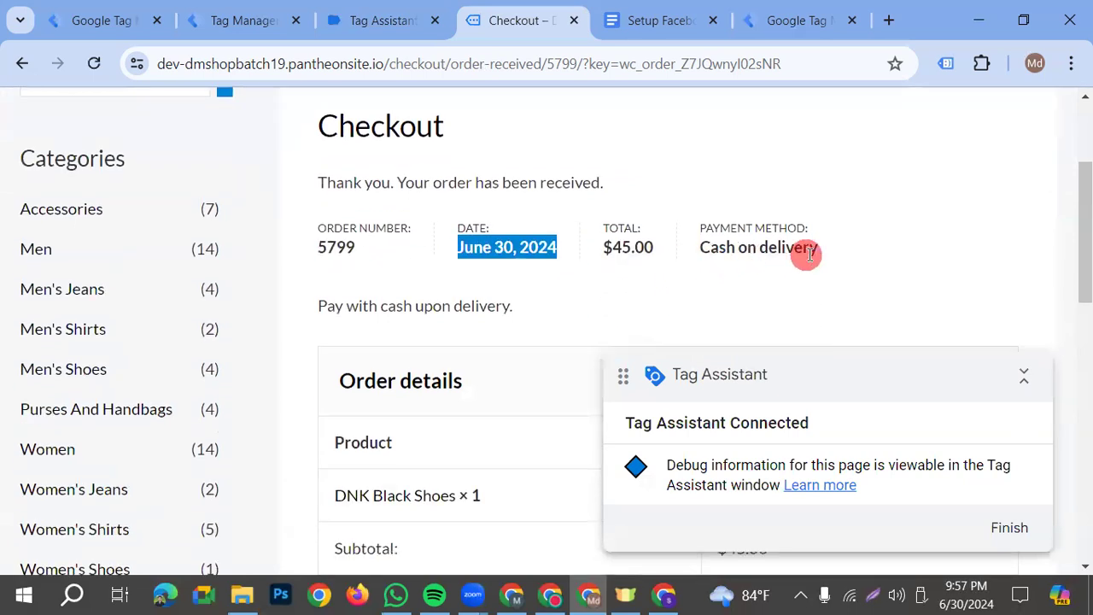
pyautogui.moveTo(654, 250); pyautogui.dragTo(591, 255)
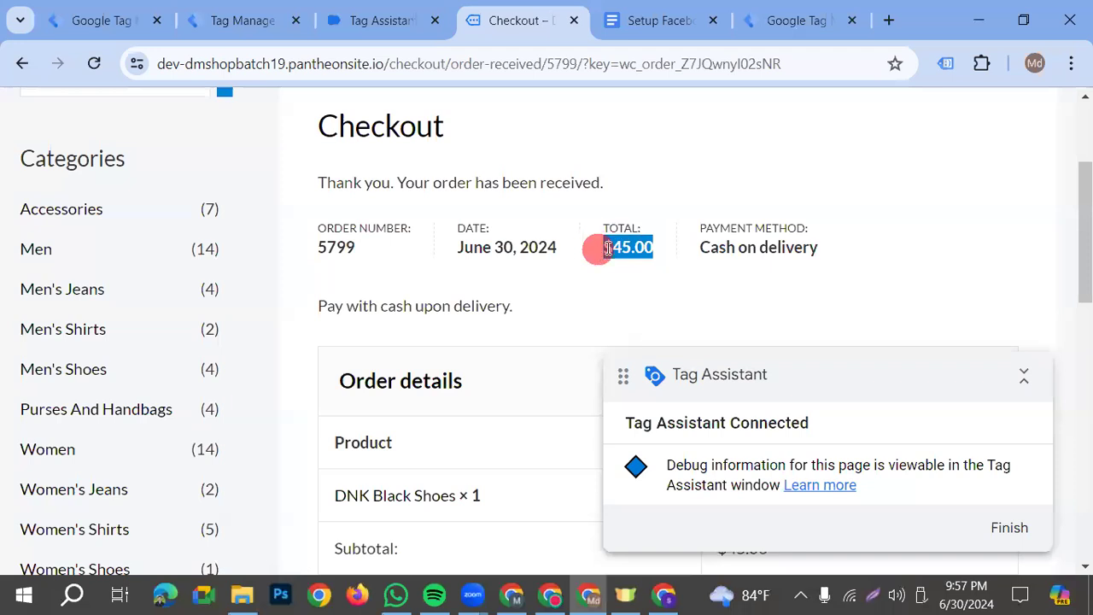
pyautogui.moveTo(822, 249); pyautogui.dragTo(541, 175)
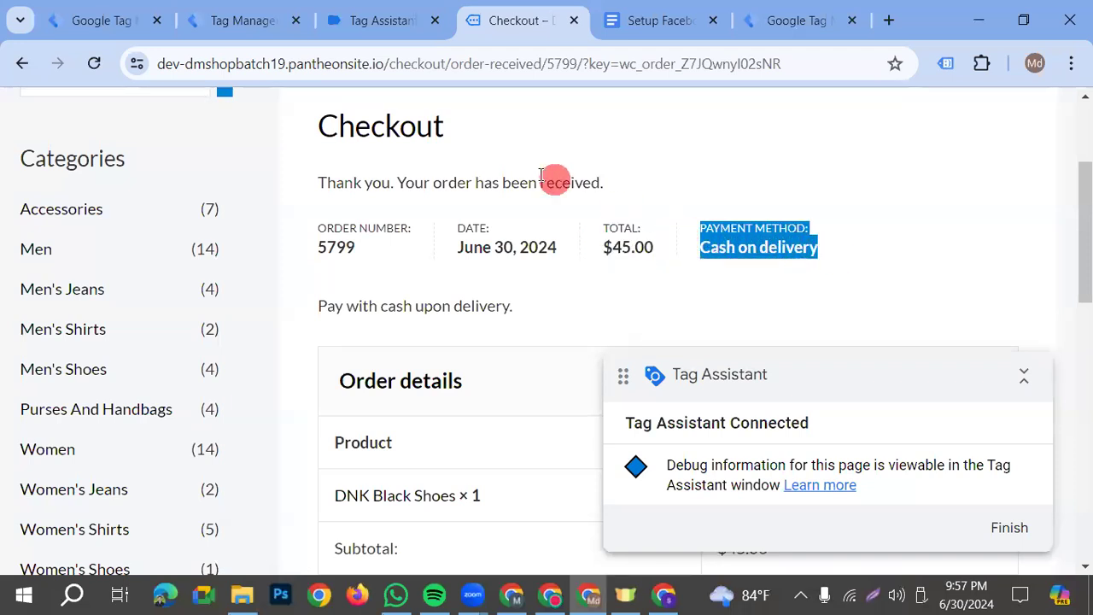
# Check the fired and unfired tags in Tag Assistant for the completed purchase
pyautogui.click(833, 475)
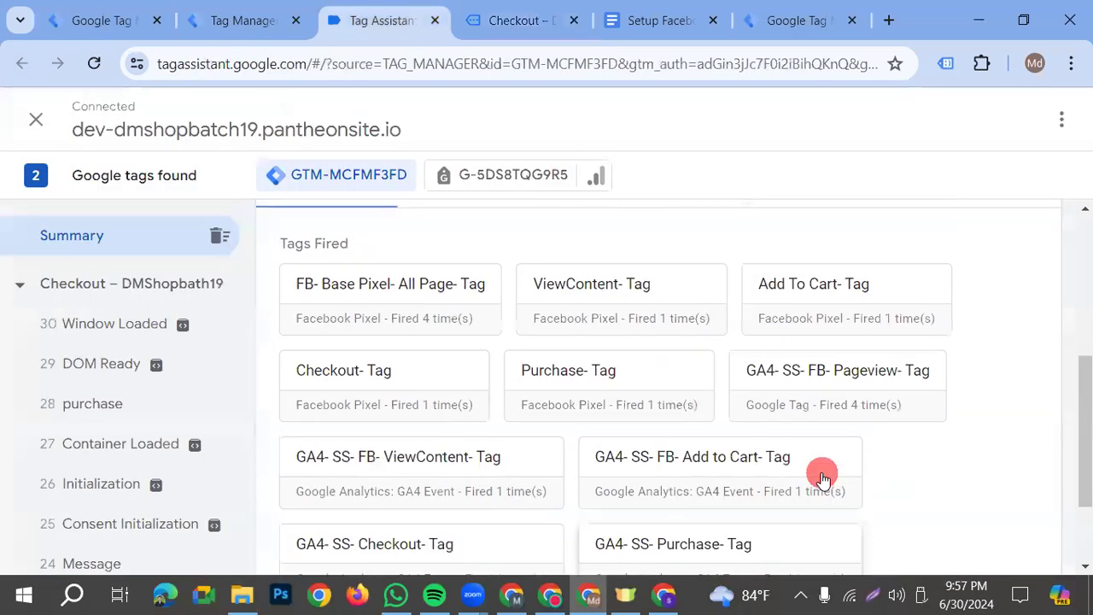
pyautogui.scroll(-1, 820, 470)
pyautogui.hotkey('ctrl', '-')
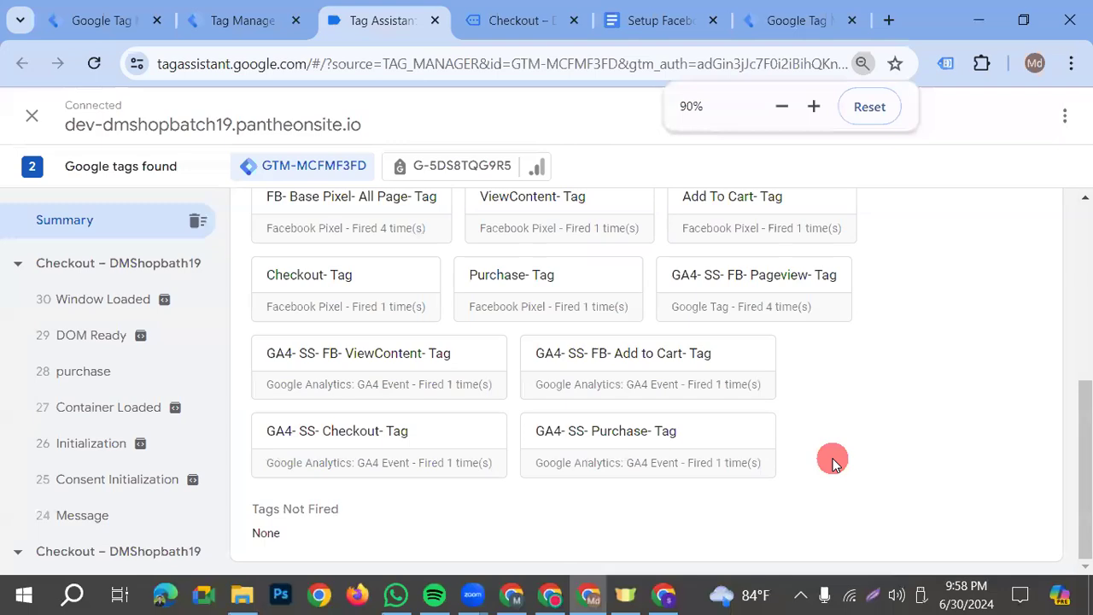
pyautogui.click(872, 595)
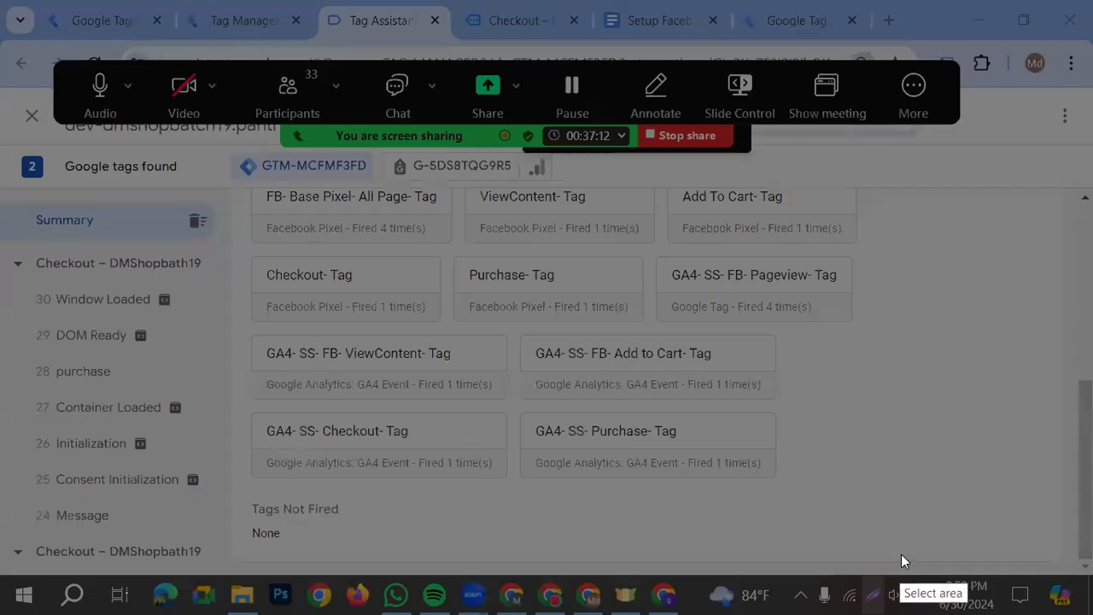
pyautogui.moveTo(242, 186)
pyautogui.mouseDown()
pyautogui.moveTo(829, 439)
pyautogui.moveTo(833, 490)
pyautogui.mouseUp()
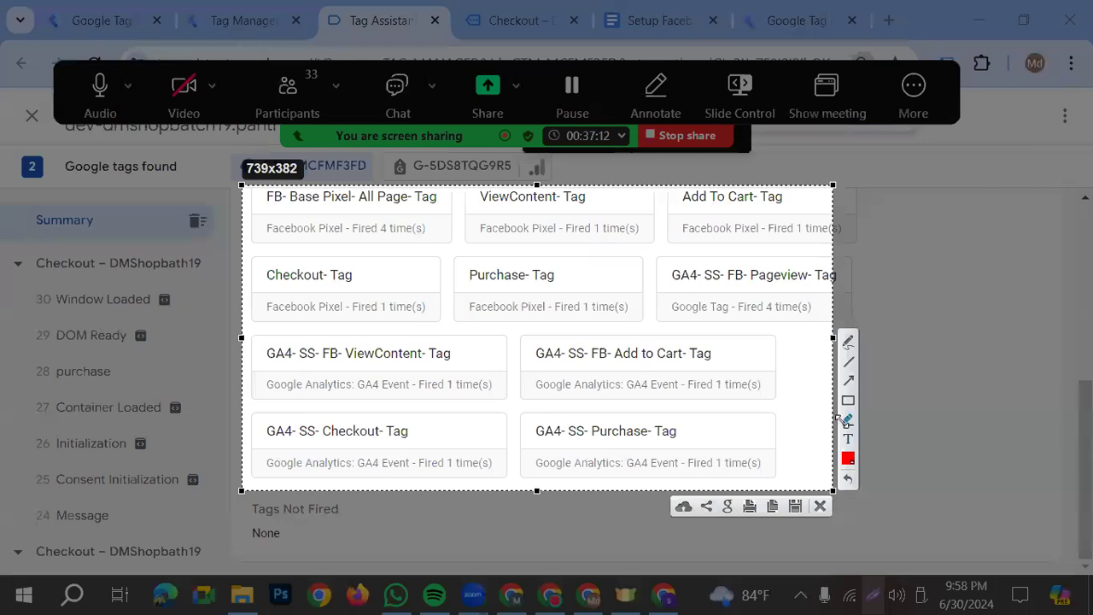
pyautogui.moveTo(56, 601); pyautogui.dragTo(265, 534)
pyautogui.click(819, 506)
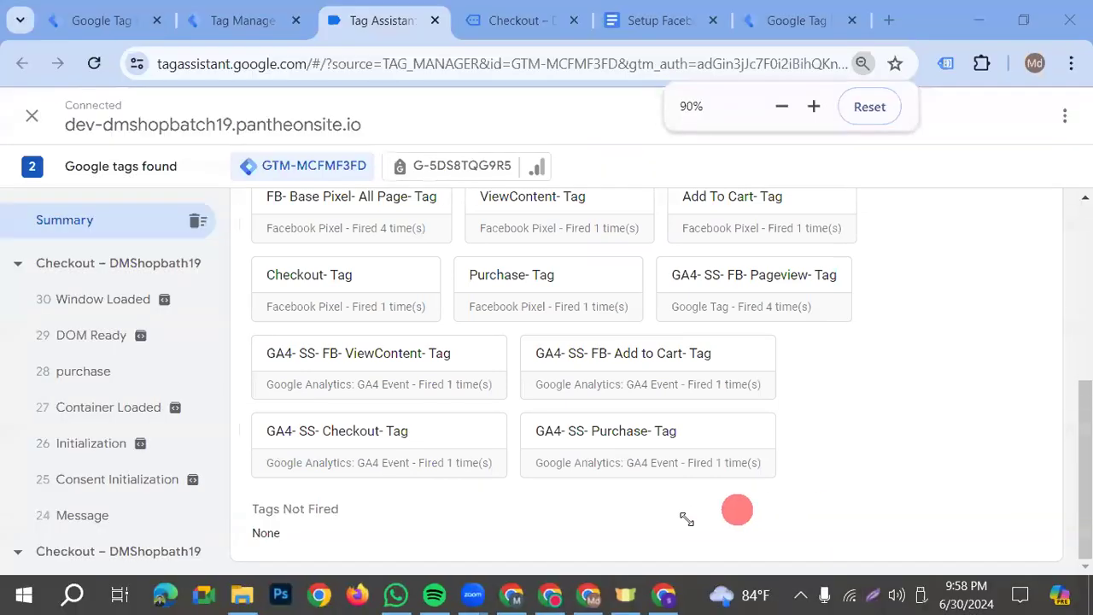
# Switch to Facebook Events Manager and view the overview and event activity of the Batch 19 Practice dataset
pyautogui.click(666, 595)
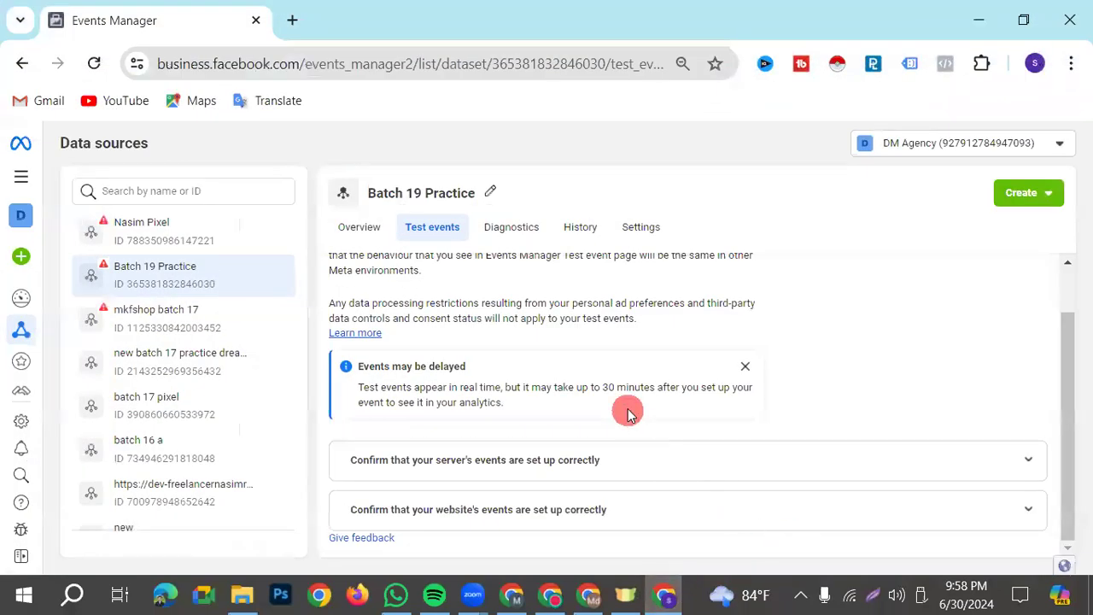
pyautogui.click(381, 237)
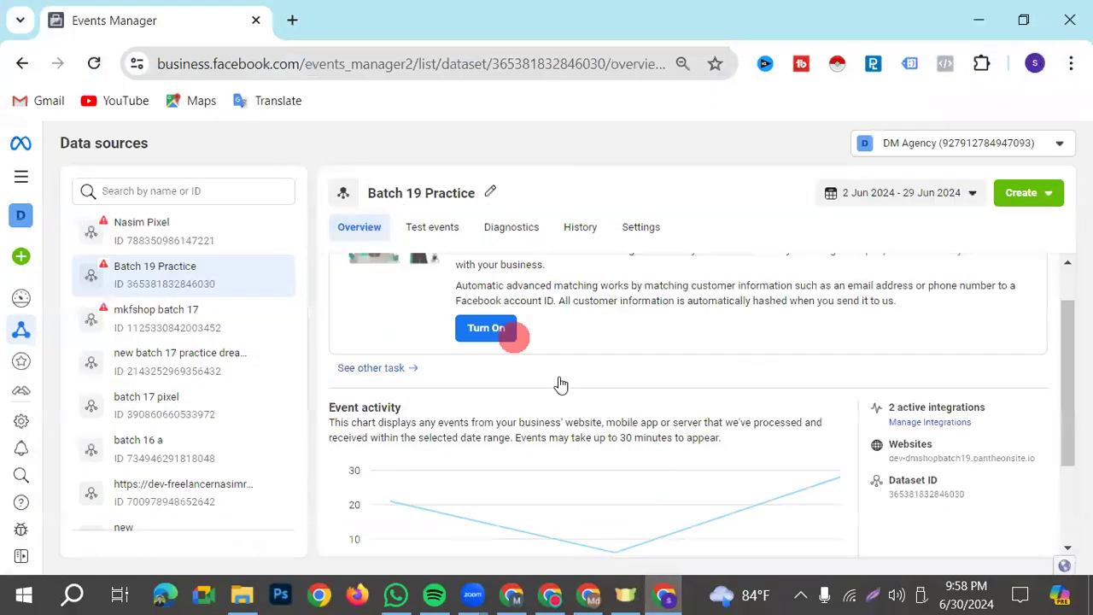
pyautogui.scroll(-3, 581, 408)
pyautogui.scroll(3, 610, 435)
# Start a website event test for dev-dmshopbatch19.pantheonsite.io from the Batch 19 Practice dataset's test events
pyautogui.click(419, 238)
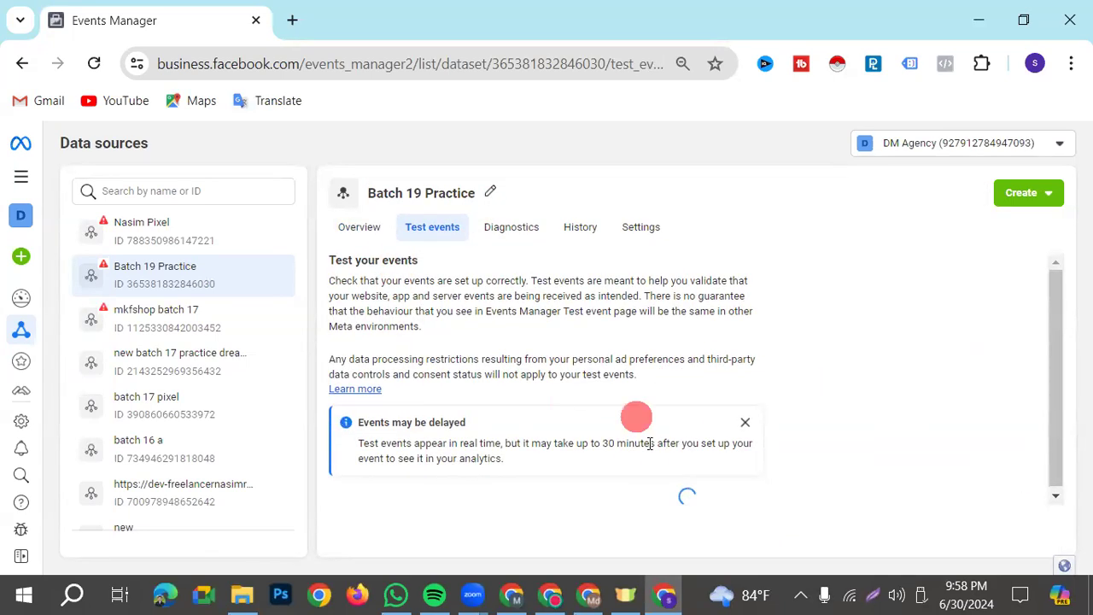
pyautogui.scroll(-1, 752, 470)
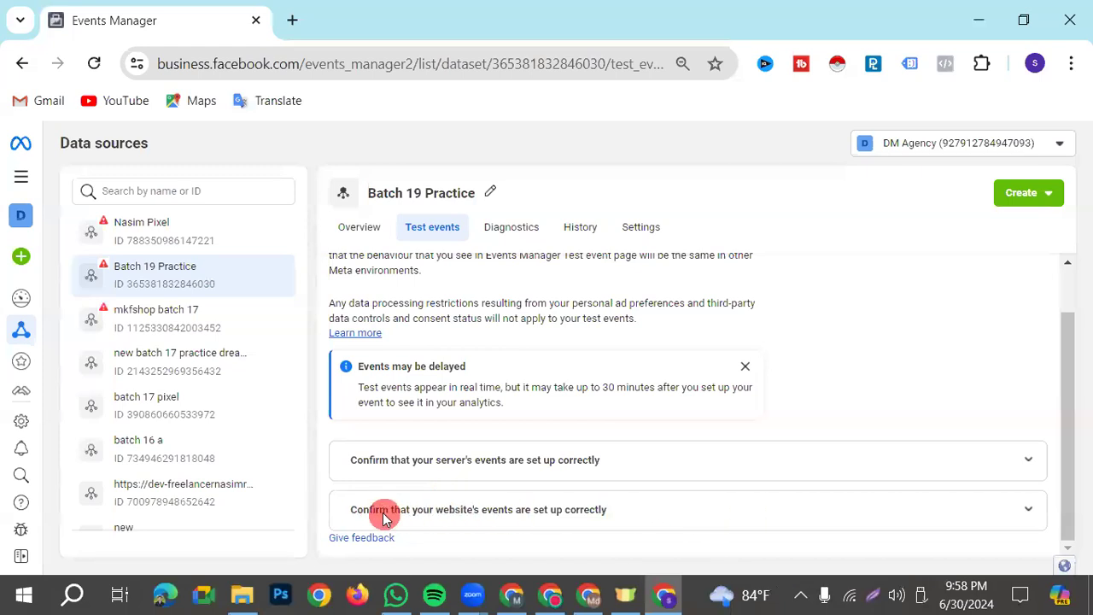
pyautogui.click(730, 512)
pyautogui.scroll(-2, 709, 495)
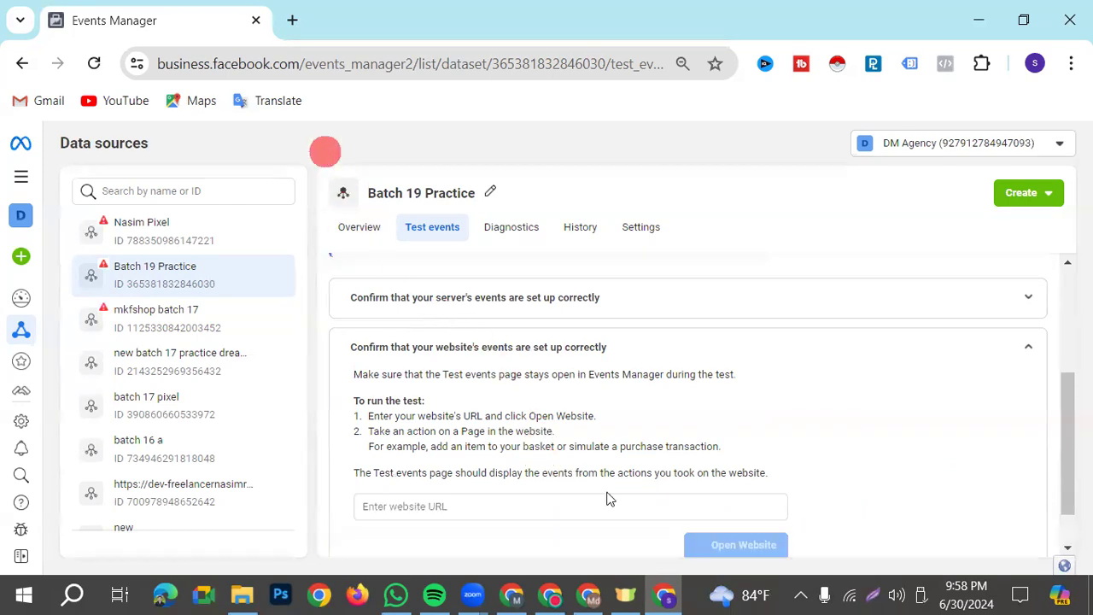
pyautogui.click(444, 506)
pyautogui.click(498, 543)
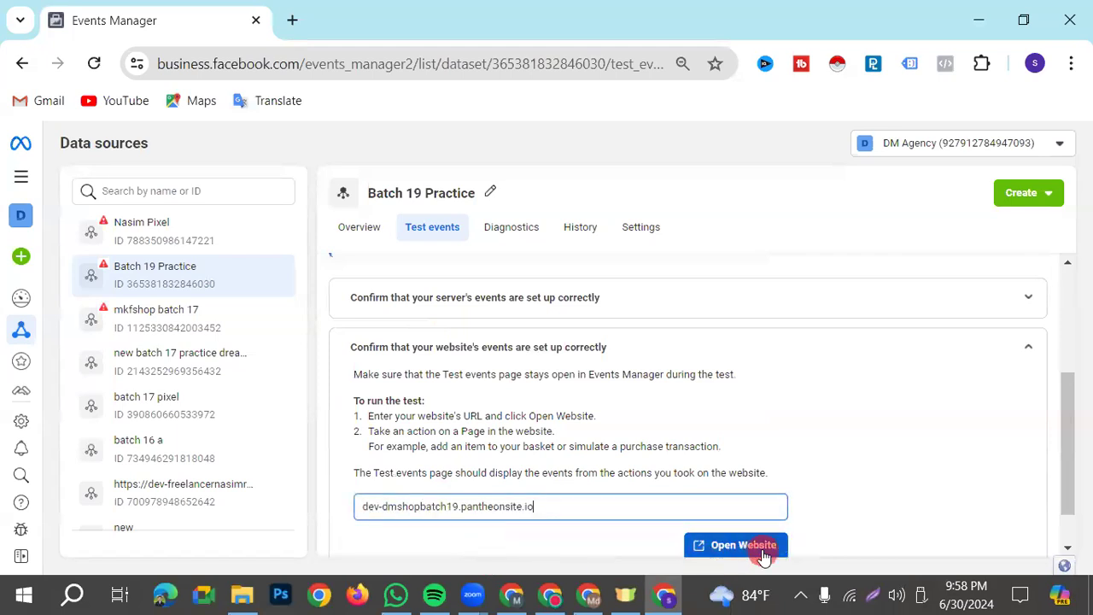
pyautogui.click(740, 546)
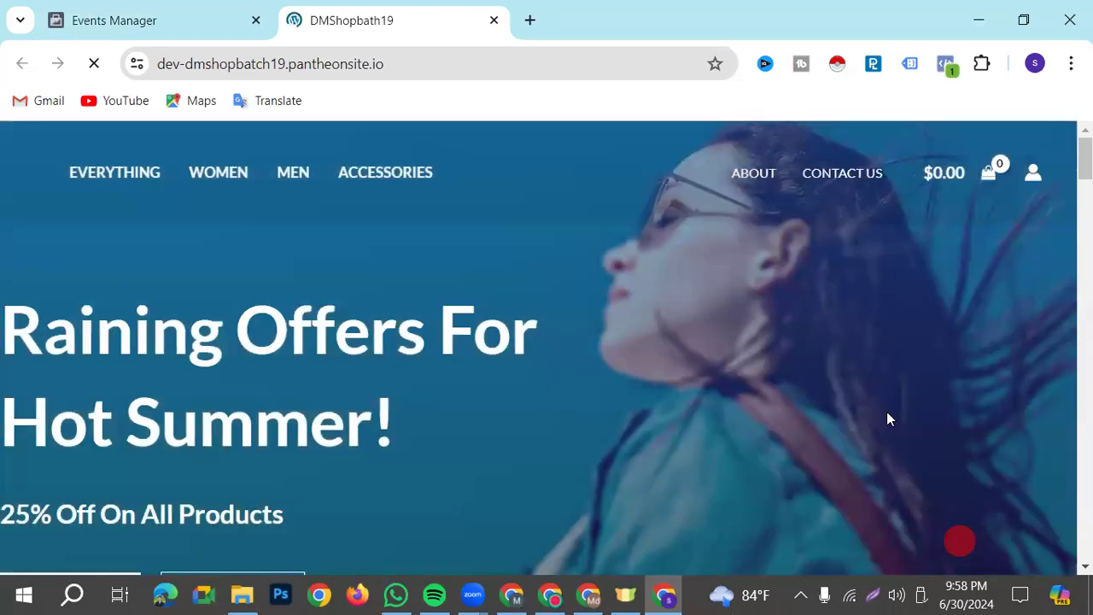
# Browse the shop home page and check the test events received from it in Events Manager
pyautogui.scroll(-3, 578, 381)
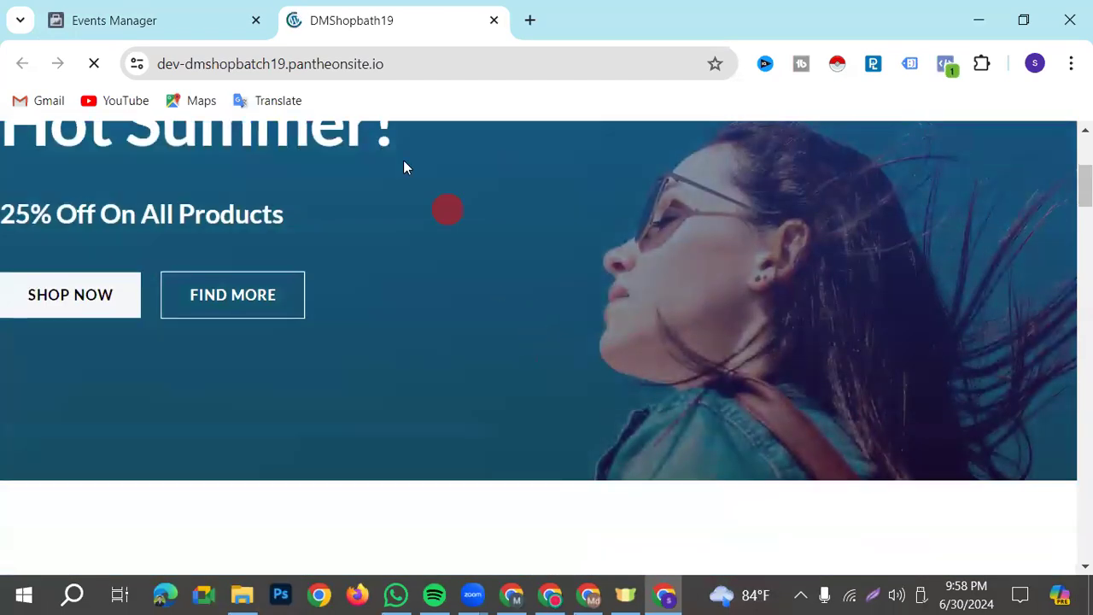
pyautogui.hotkey('ctrl', 'shift', 'Tab')
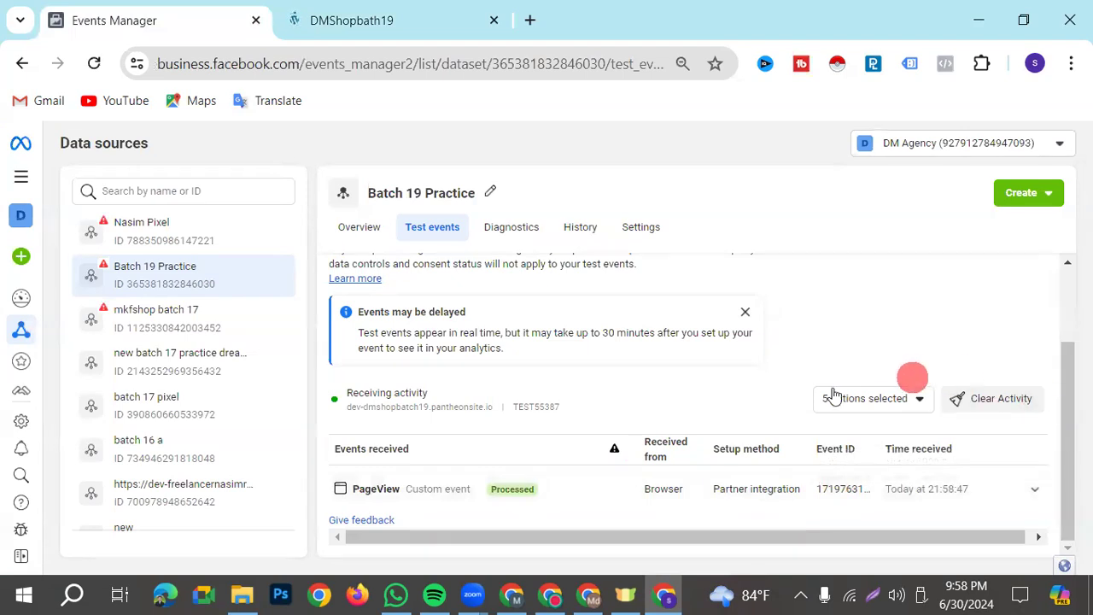
pyautogui.click(376, 20)
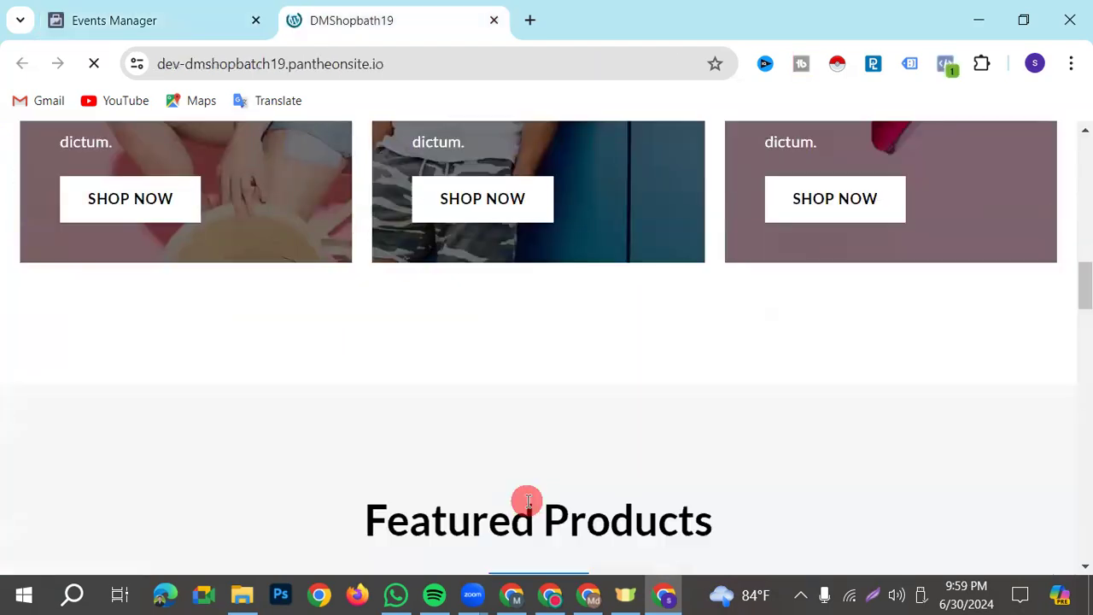
pyautogui.scroll(8, 526, 499)
pyautogui.scroll(-9, 517, 491)
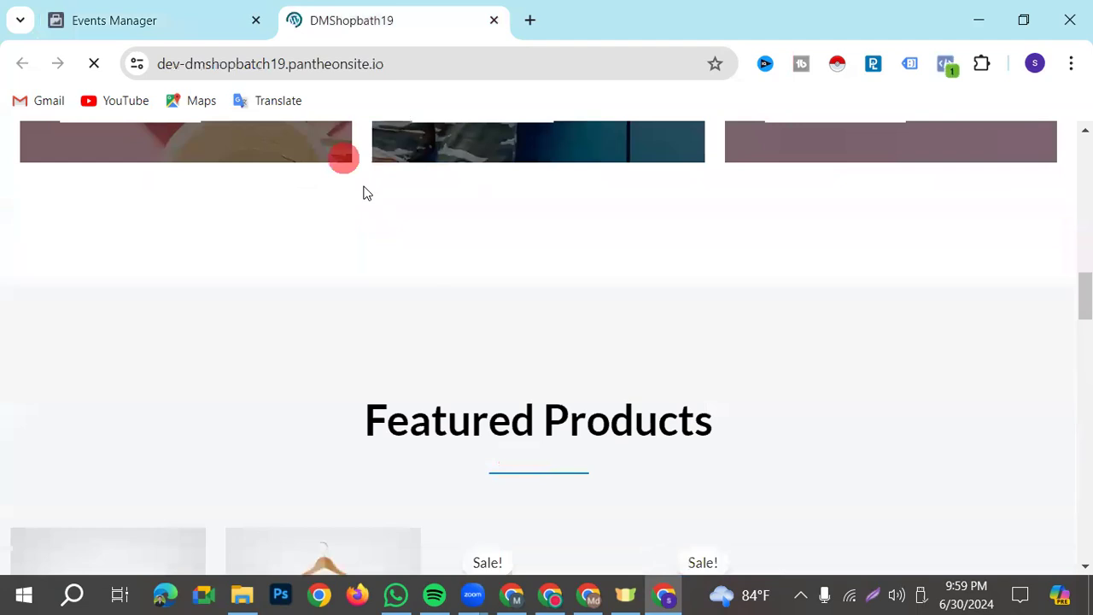
pyautogui.hotkey('ctrl', 'Tab')
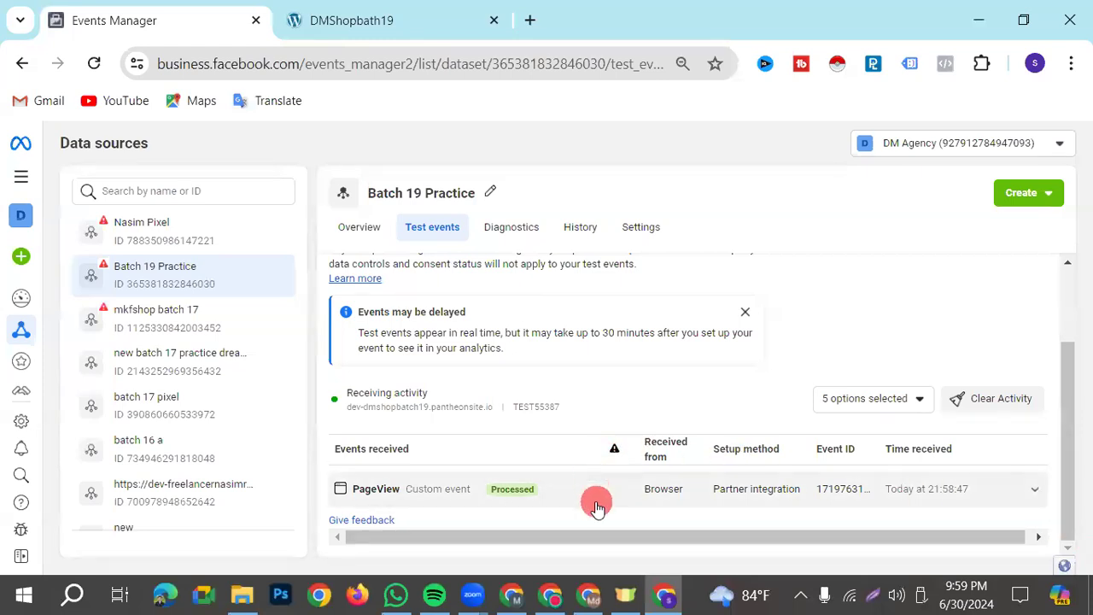
pyautogui.scroll(2, 861, 490)
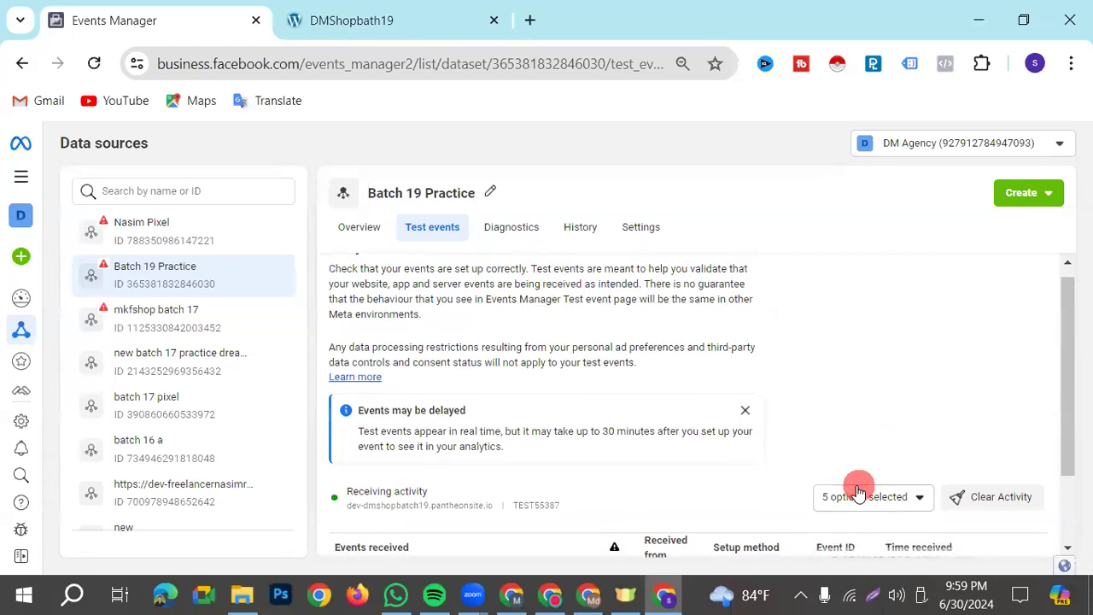
pyautogui.scroll(-2, 856, 489)
# Open the DNK Black Shoes product page from the shop's featured products
pyautogui.click(382, 32)
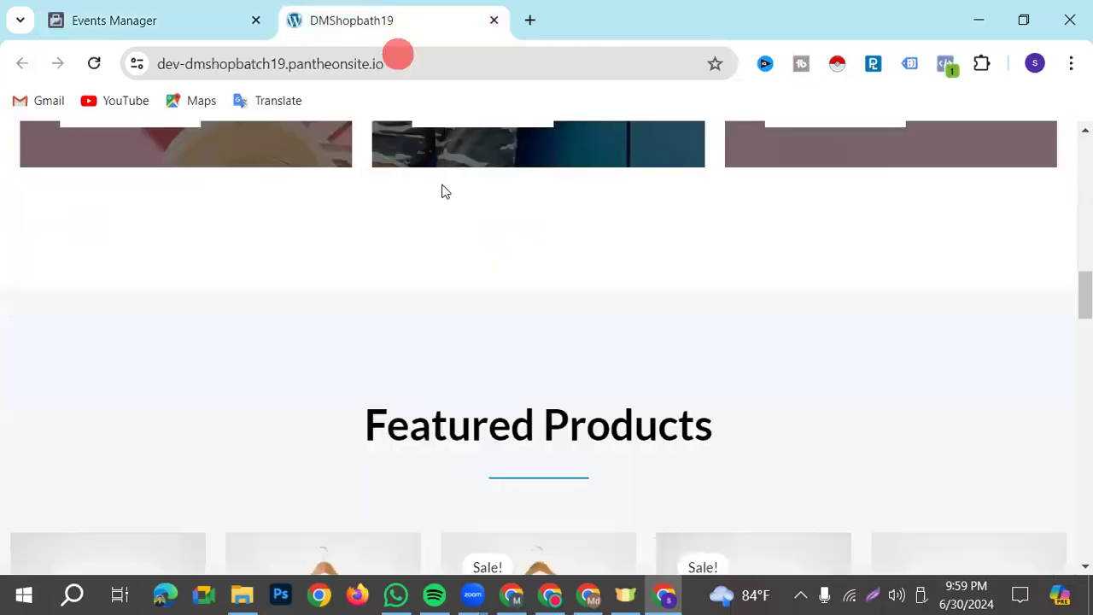
pyautogui.scroll(-5, 277, 337)
pyautogui.click(191, 168)
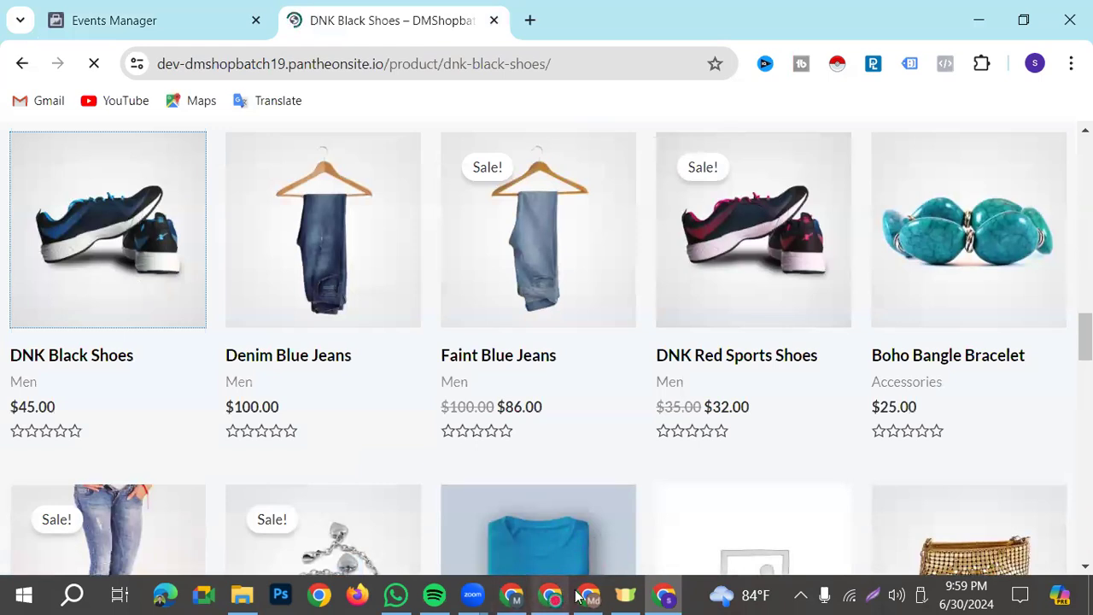
# Switch to the GTM-TS7TFHFS server container preview and examine the fired tags, client and HTTP requests of the add_to_cart event
pyautogui.click(586, 595)
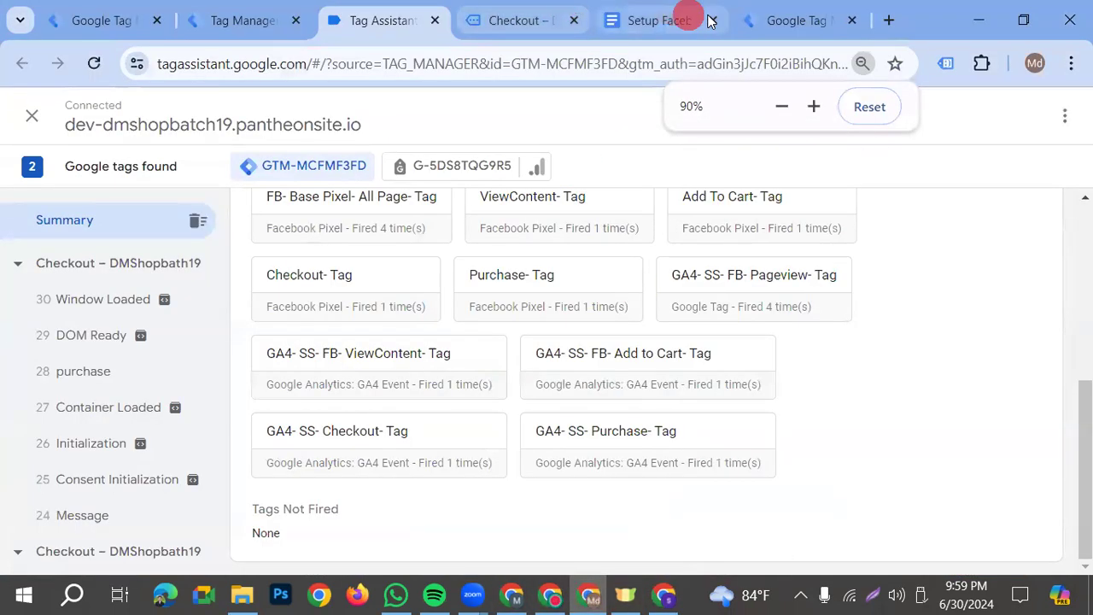
pyautogui.click(254, 20)
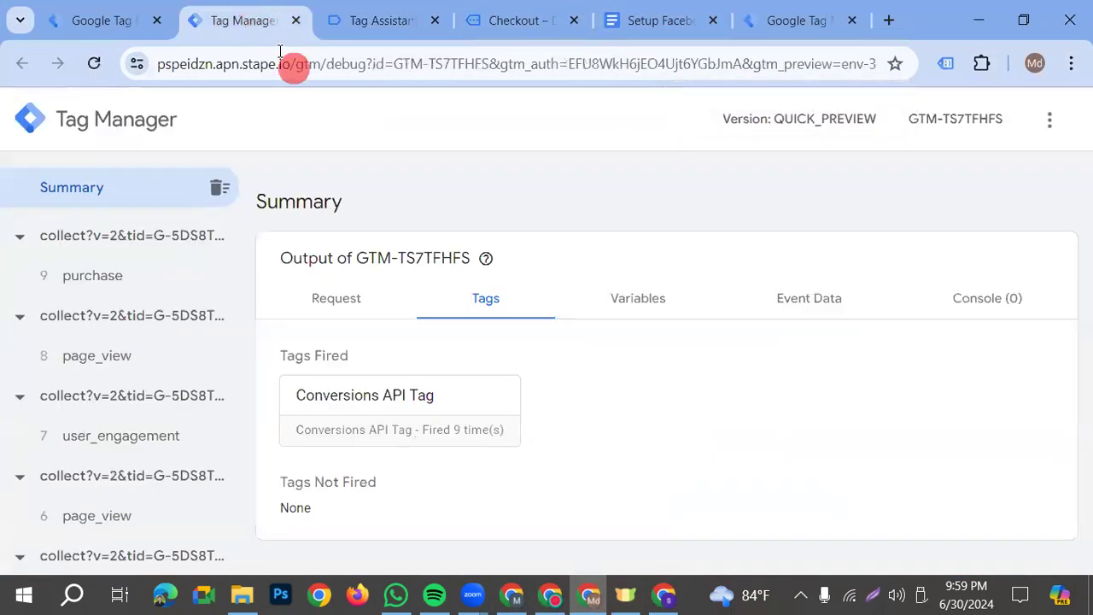
pyautogui.scroll(-4, 152, 461)
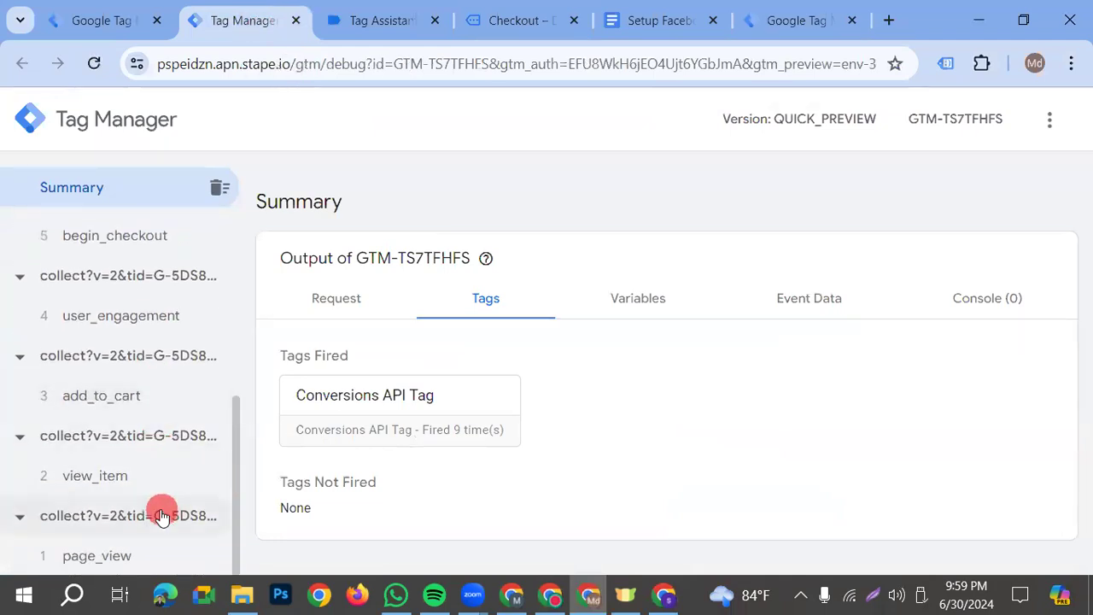
pyautogui.click(111, 407)
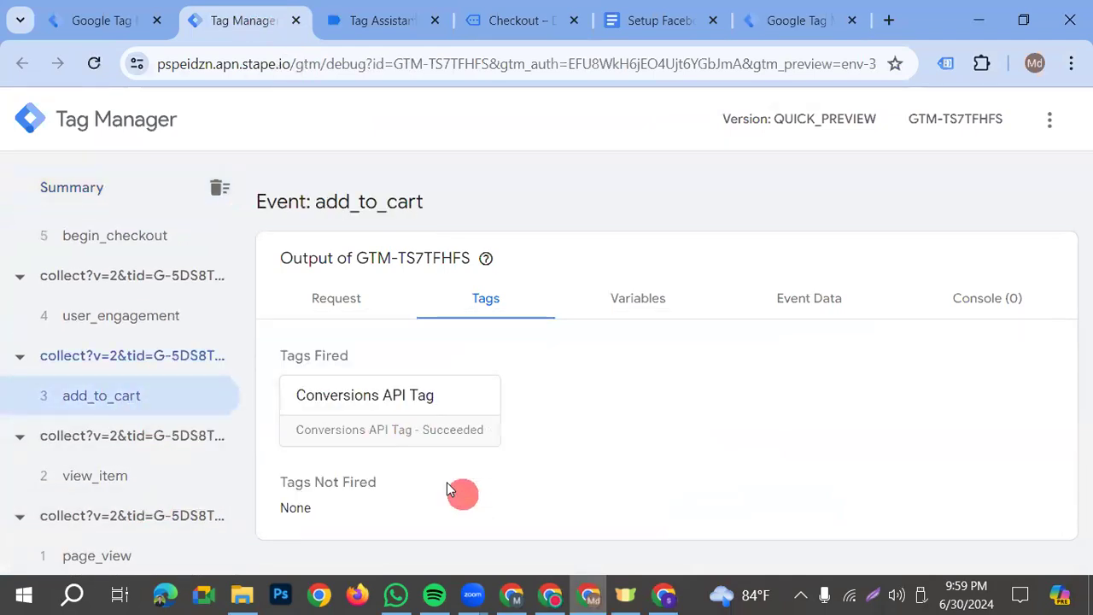
pyautogui.click(605, 307)
pyautogui.click(369, 301)
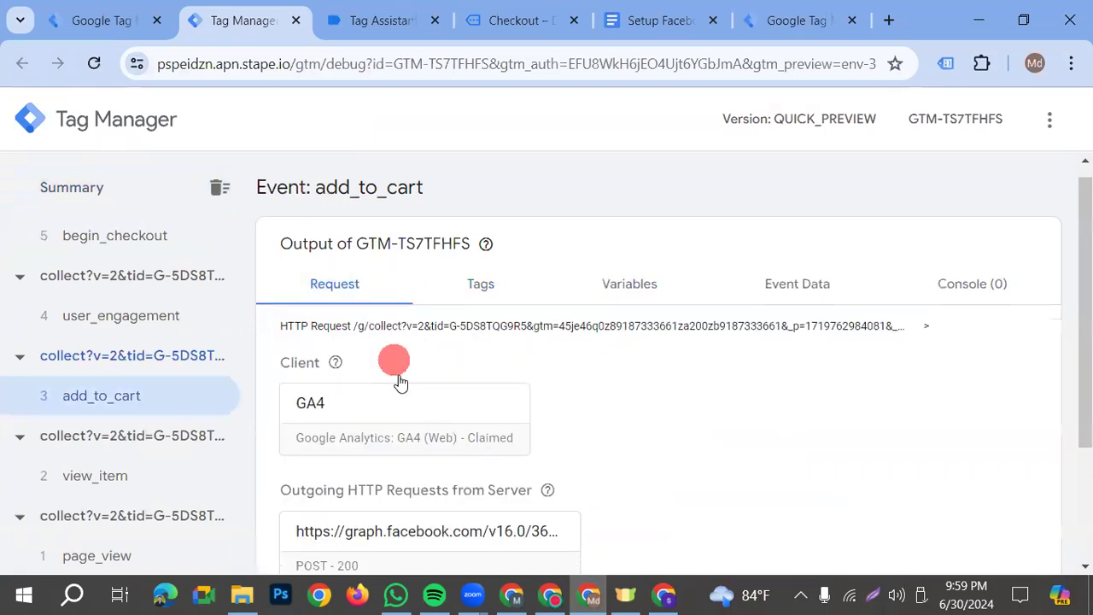
pyautogui.scroll(-2, 649, 444)
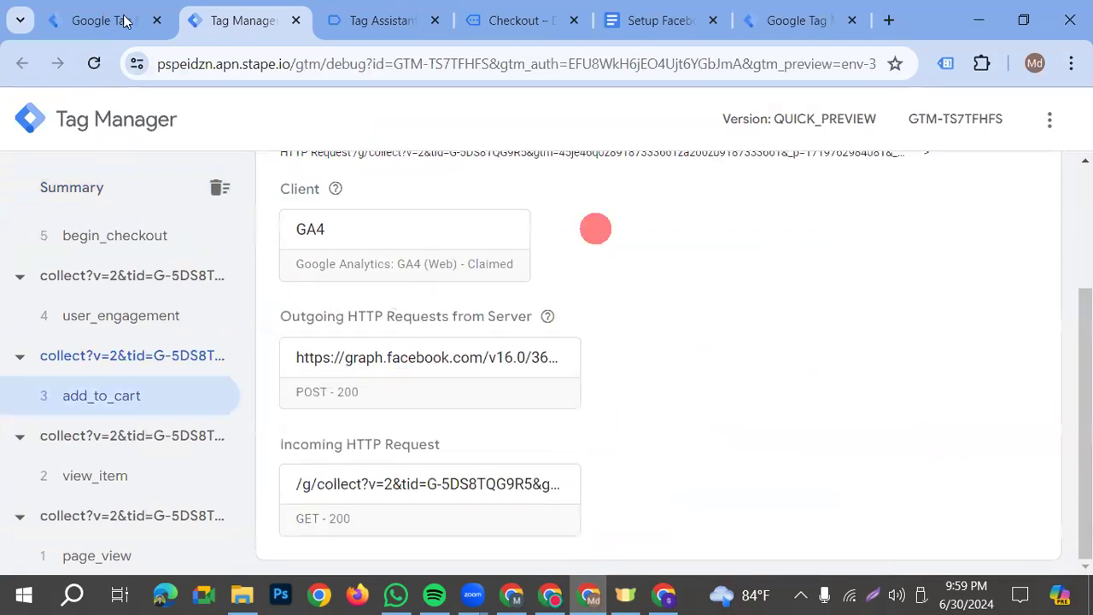
# Return to Facebook Events Manager and check the test events received from the DNK Black Shoes product page
pyautogui.click(124, 20)
pyautogui.click(661, 595)
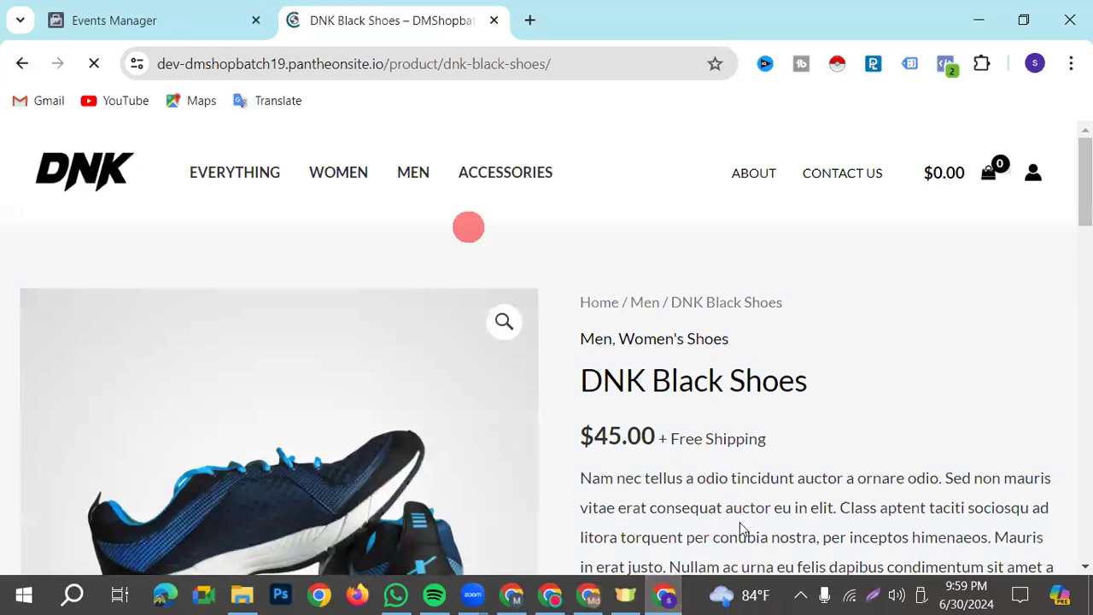
pyautogui.click(124, 21)
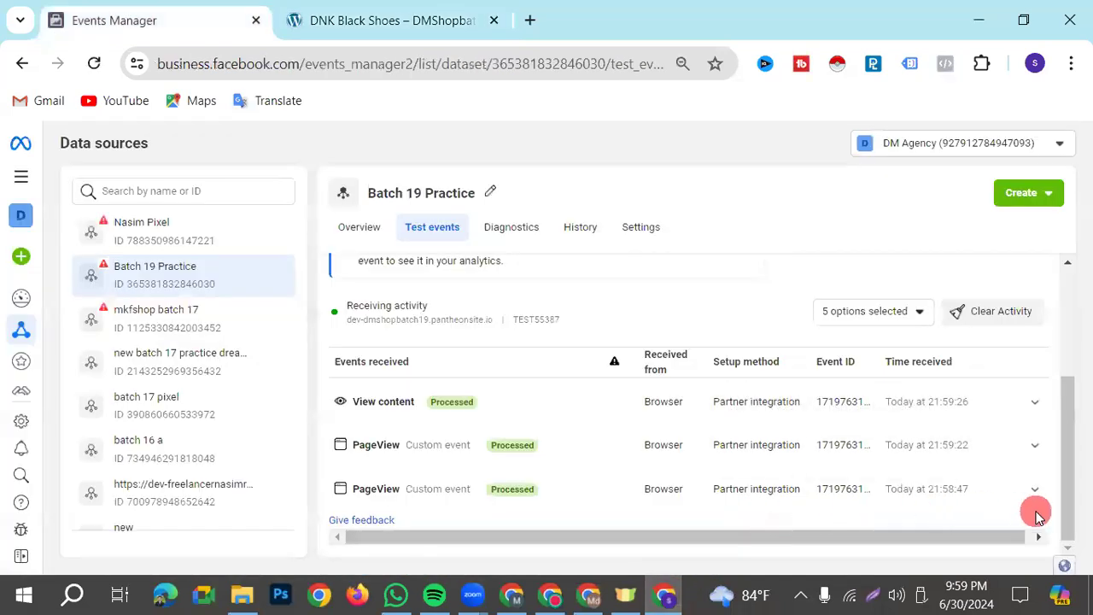
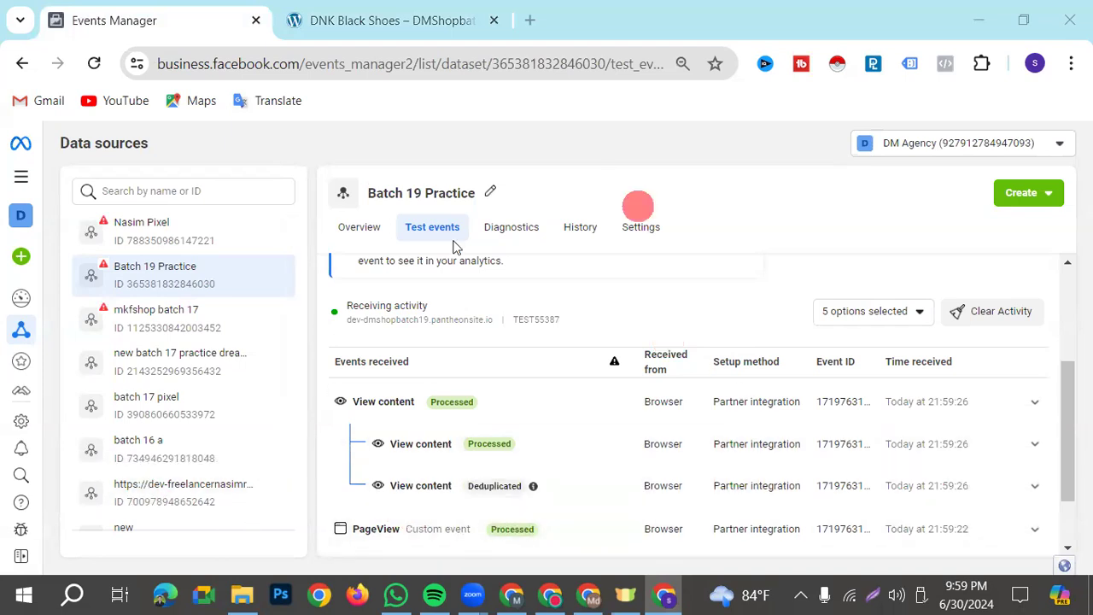
# Switch to the Meta Pixel & Web Event Tracking notes and examine the Purchase tag parameters and its data layer variables
pyautogui.click(399, 24)
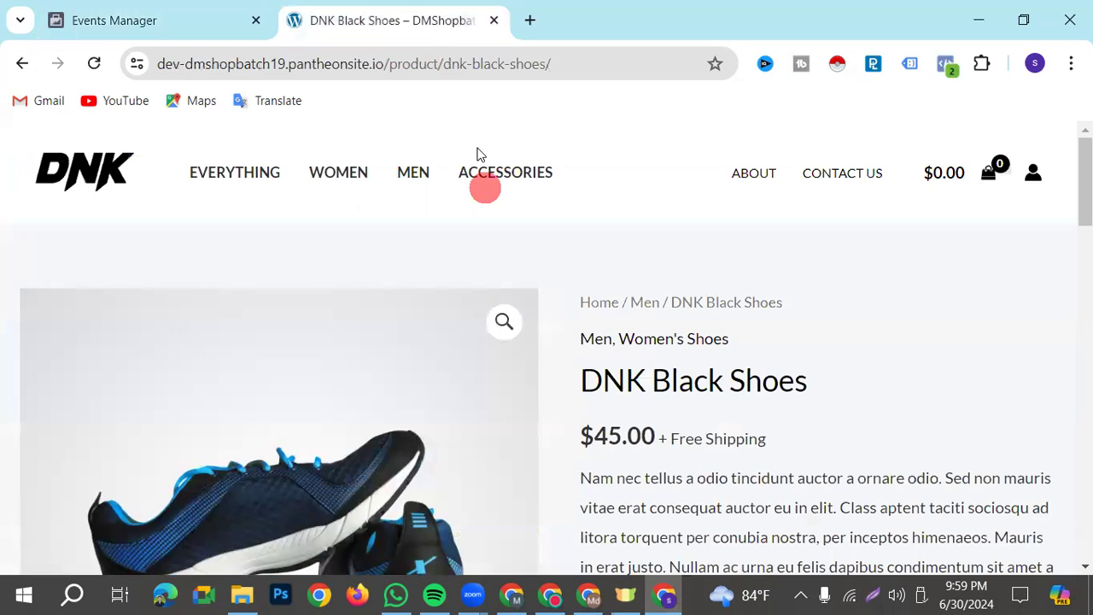
pyautogui.click(511, 595)
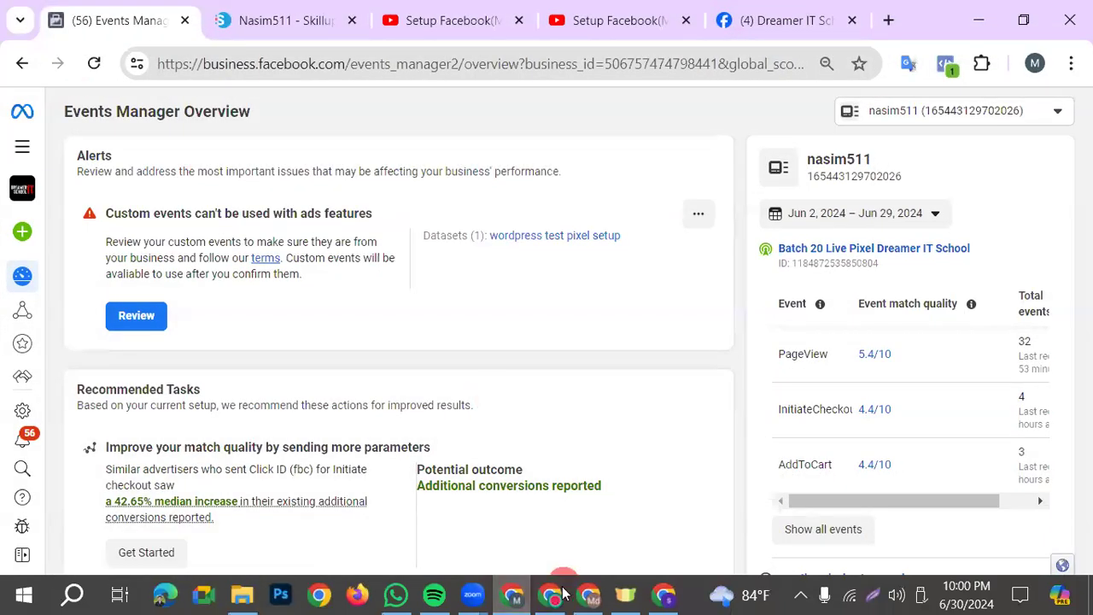
pyautogui.click(550, 595)
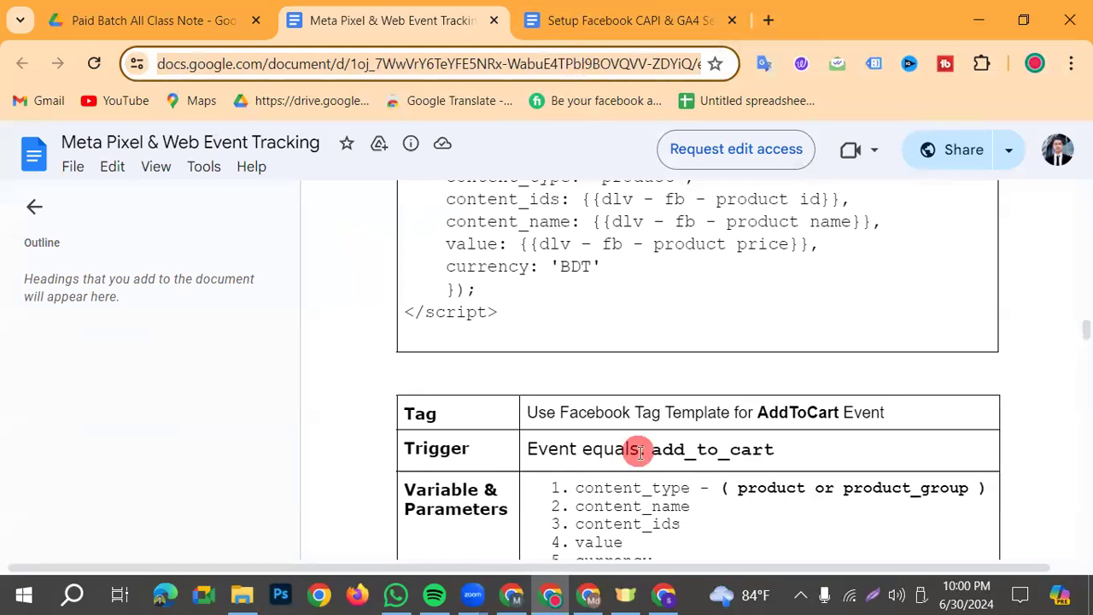
pyautogui.scroll(-10, 632, 449)
pyautogui.scroll(3, 647, 457)
pyautogui.scroll(-9, 647, 457)
pyautogui.scroll(-4, 647, 458)
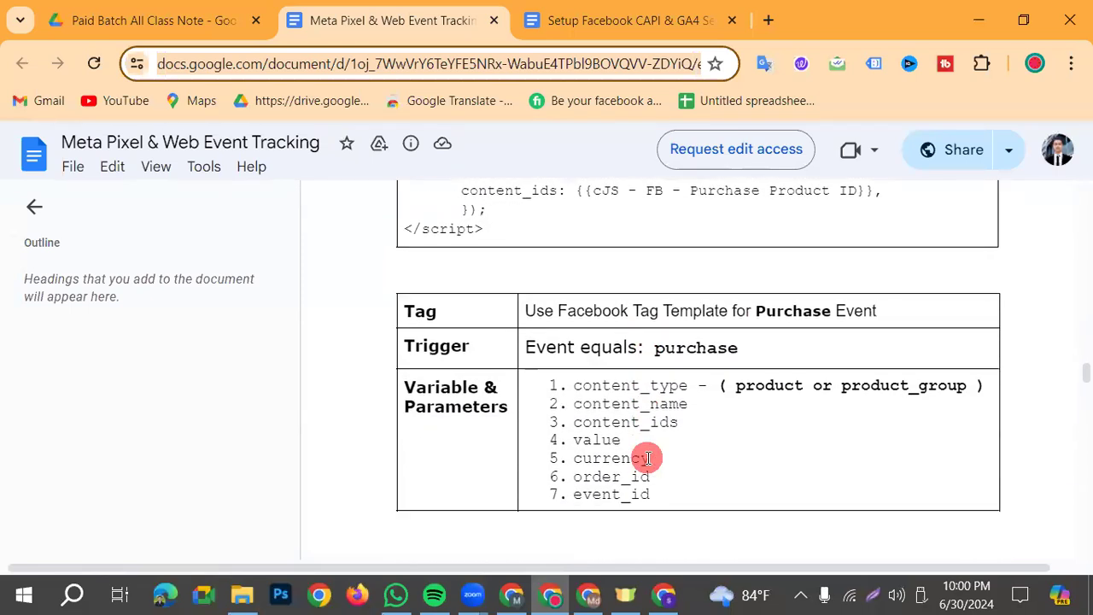
pyautogui.moveTo(397, 323); pyautogui.dragTo(611, 350)
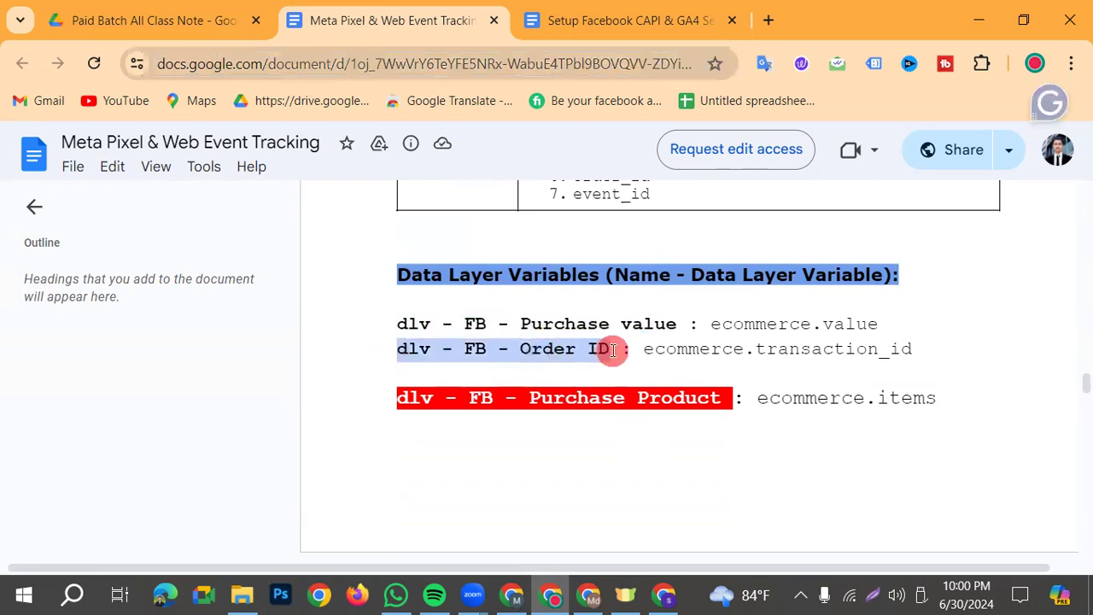
pyautogui.moveTo(398, 398); pyautogui.dragTo(754, 398)
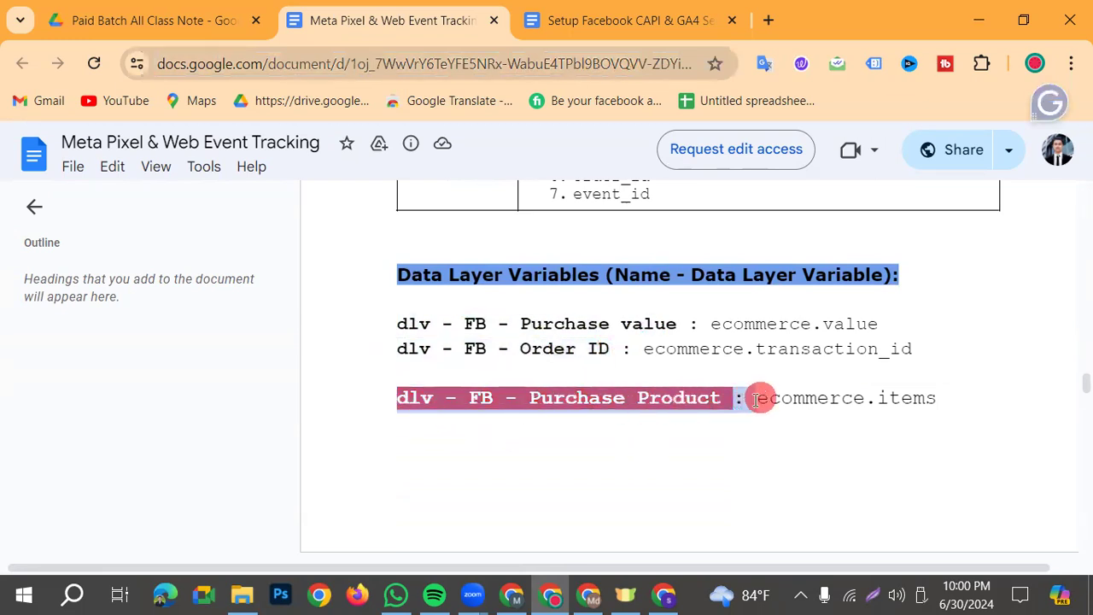
pyautogui.scroll(-3, 513, 405)
pyautogui.scroll(2, 709, 359)
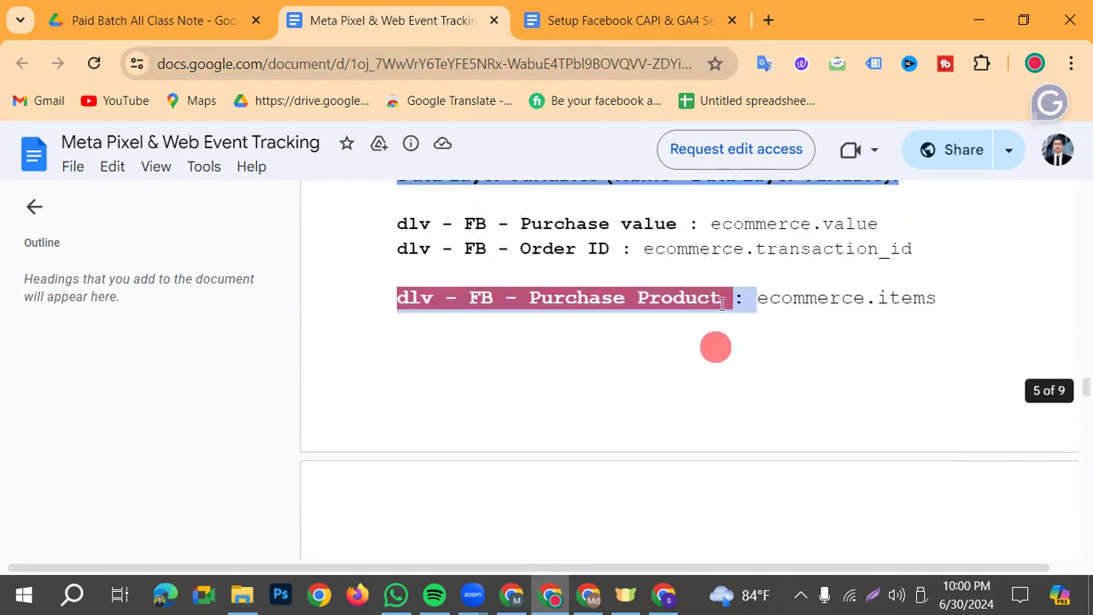
pyautogui.scroll(-4, 751, 333)
pyautogui.scroll(5, 605, 428)
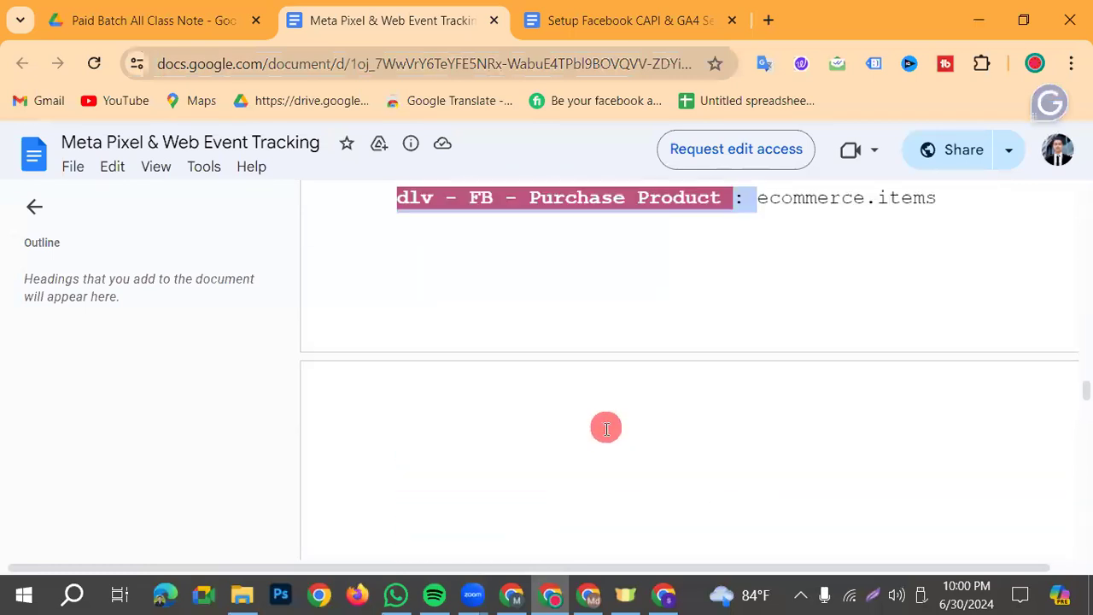
pyautogui.moveTo(363, 325); pyautogui.dragTo(939, 398)
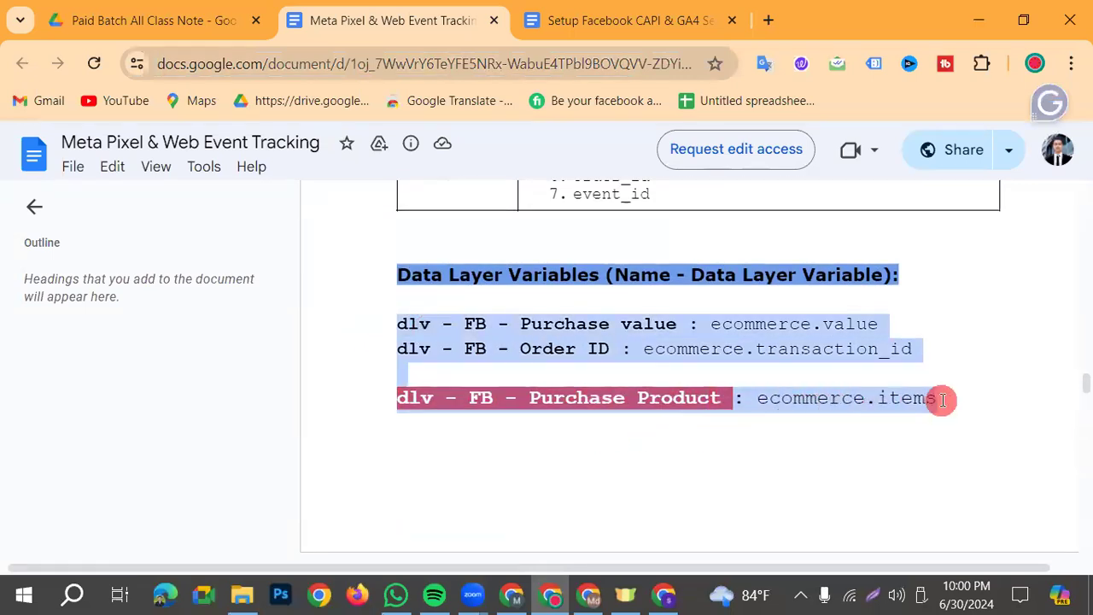
pyautogui.scroll(1, 366, 486)
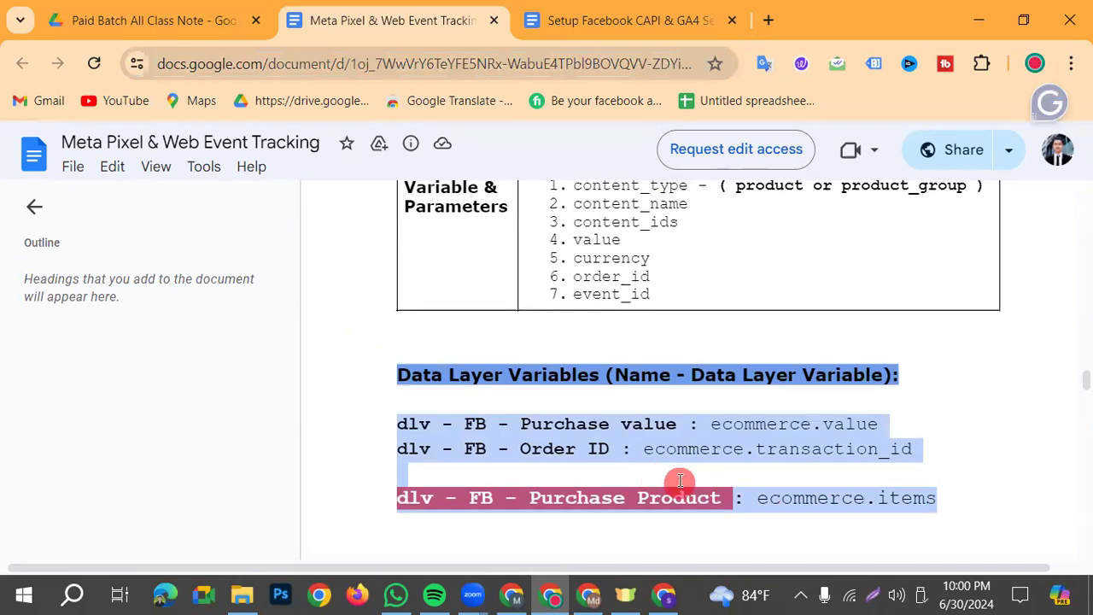
# Examine the custom JavaScript variables for purchase product ID and name, and open the Setup Facebook CAPI & GA4 Server-side document
pyautogui.scroll(1, 668, 470)
pyautogui.scroll(-3, 612, 440)
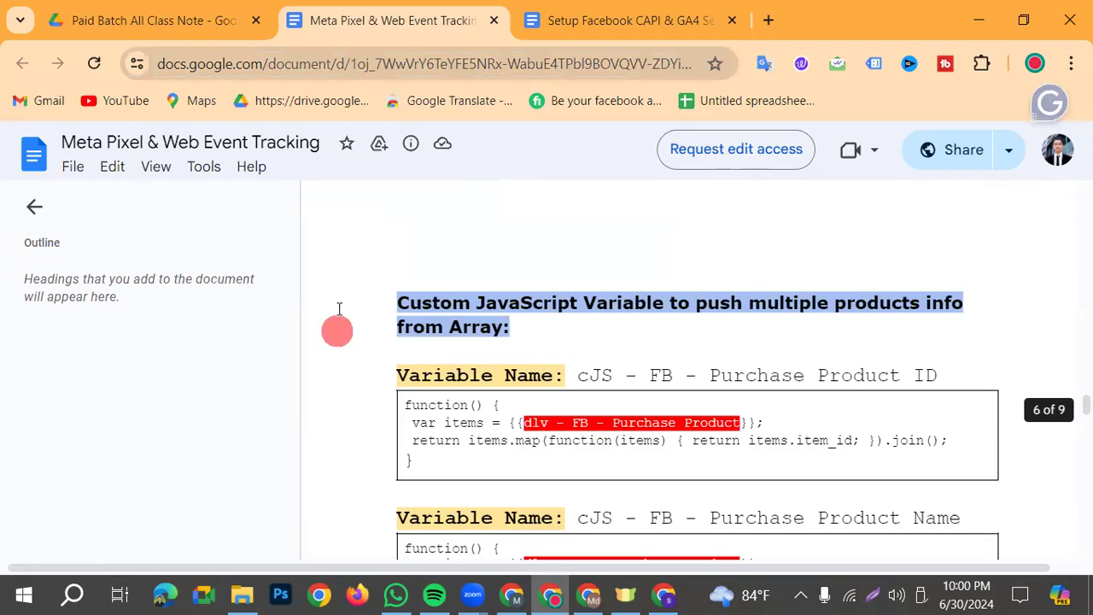
pyautogui.keyDown('shift'); pyautogui.click(640, 529); pyautogui.keyUp('shift')
pyautogui.moveTo(640, 529); pyautogui.dragTo(966, 493)
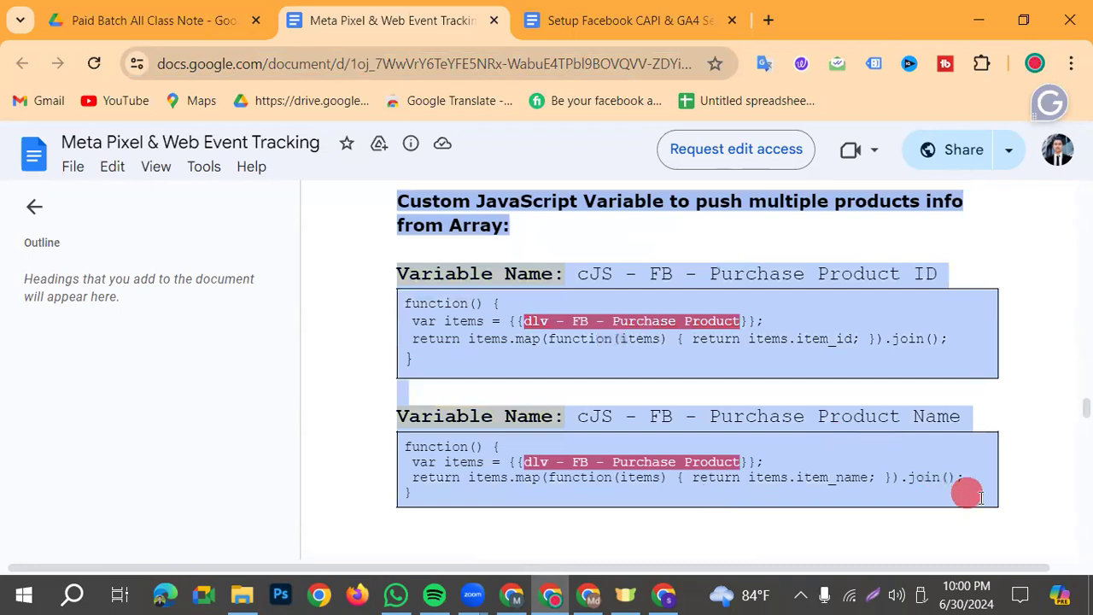
pyautogui.click(1027, 389)
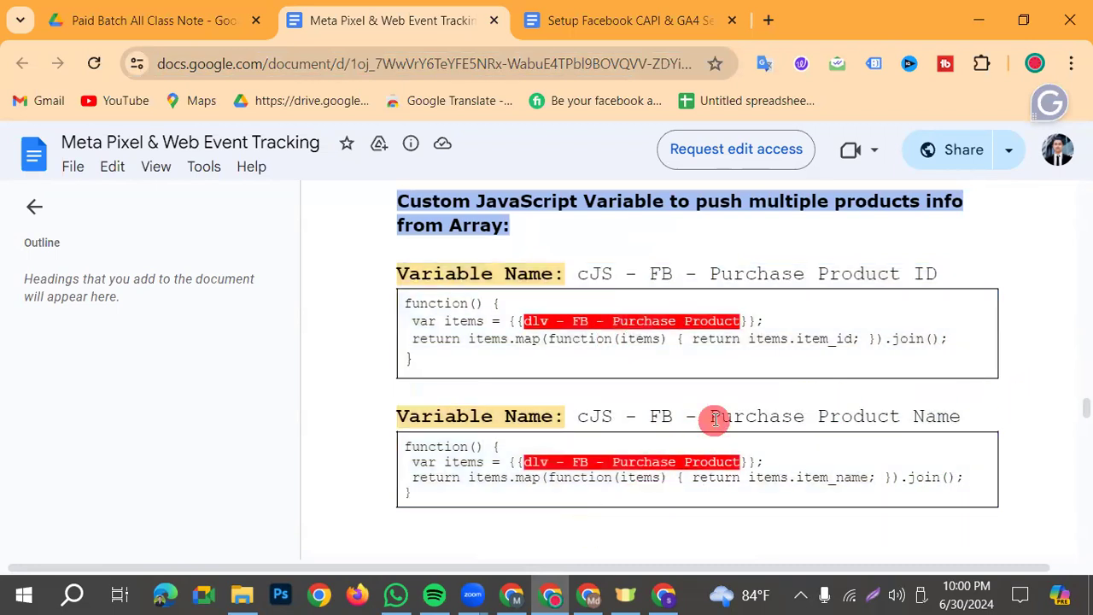
pyautogui.moveTo(411, 355); pyautogui.dragTo(390, 305)
pyautogui.click(489, 366)
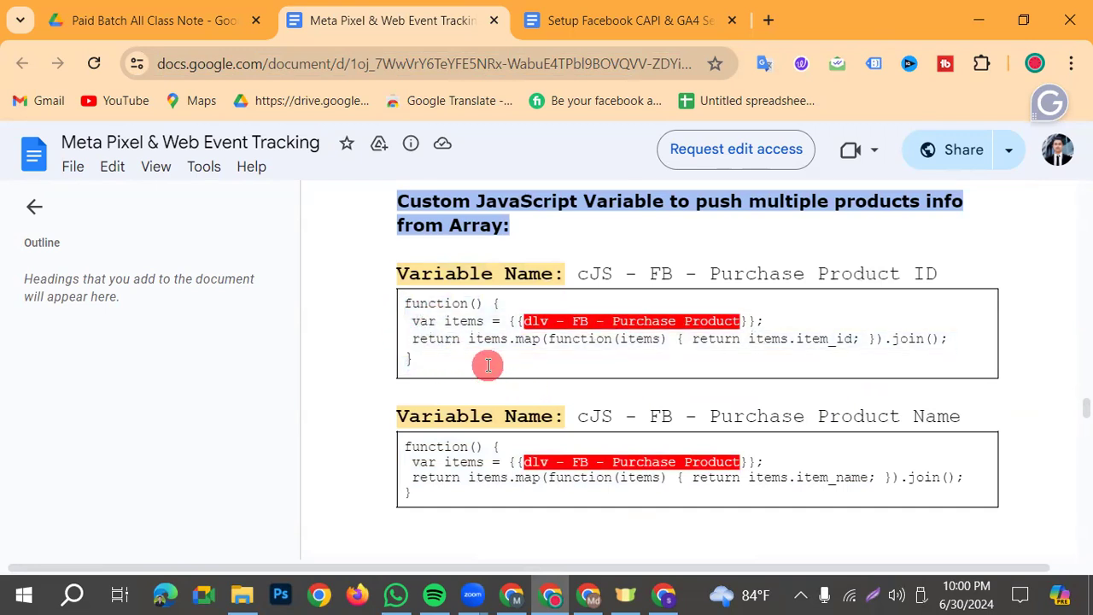
pyautogui.click(559, 32)
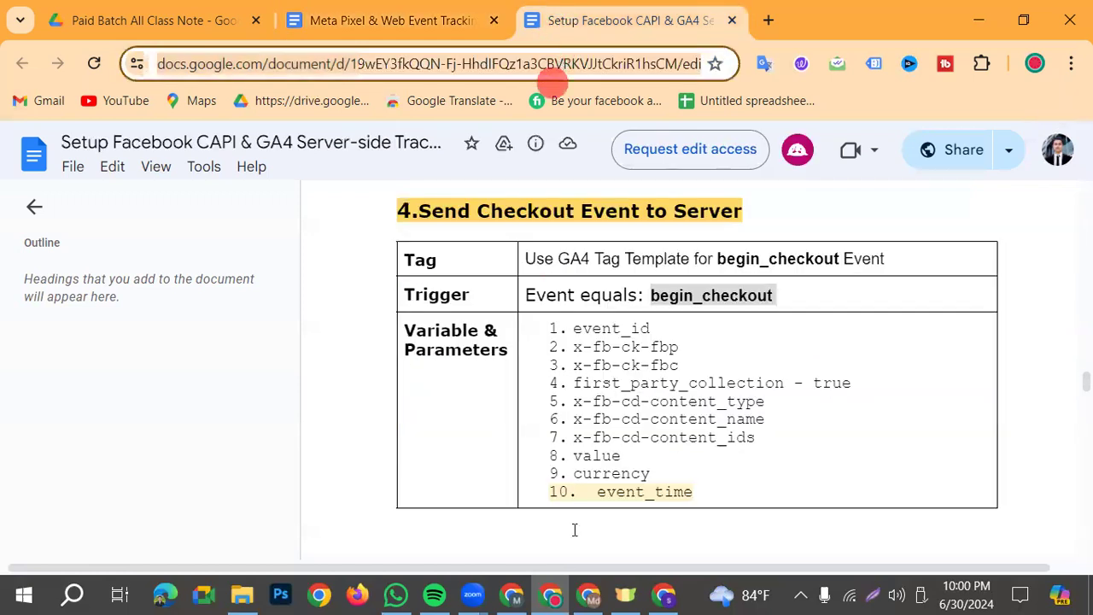
# Return to the shop's DNK Black Shoes product page and add one pair to the cart
pyautogui.click(665, 595)
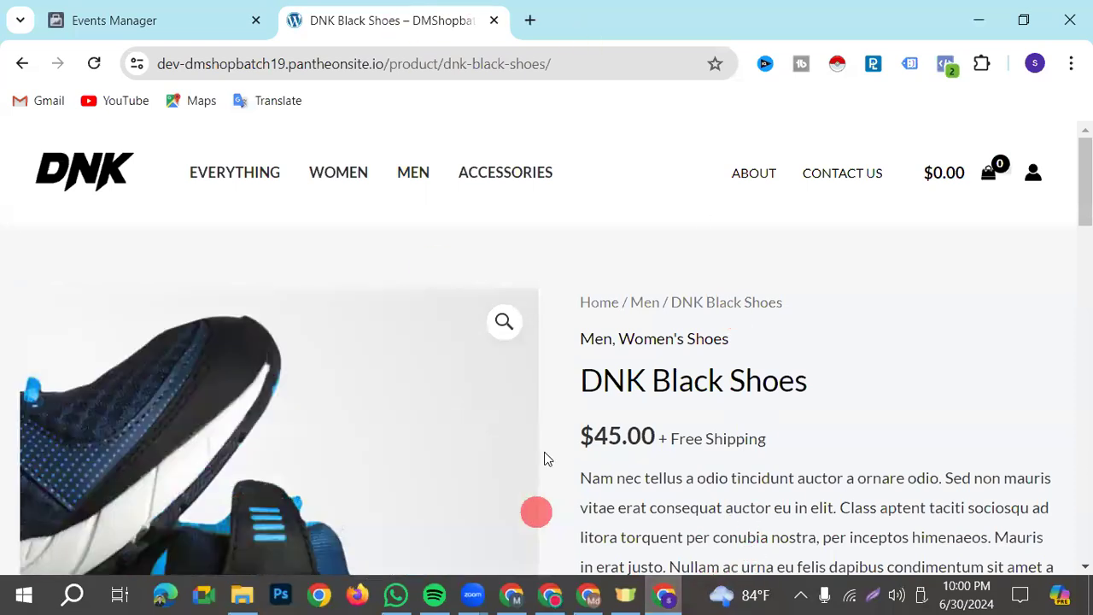
pyautogui.scroll(-2, 548, 459)
pyautogui.click(824, 460)
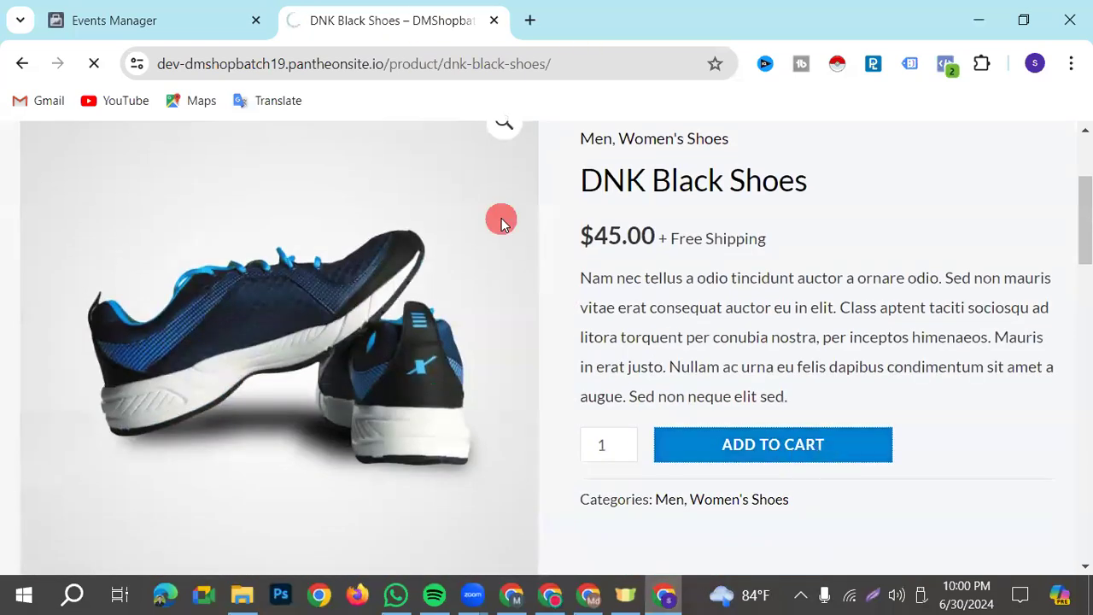
# Check the test events received in Events Manager from adding the DNK Black Shoes to the cart
pyautogui.hotkey('ctrl', 'shift', 'Tab')
pyautogui.scroll(-2, 605, 462)
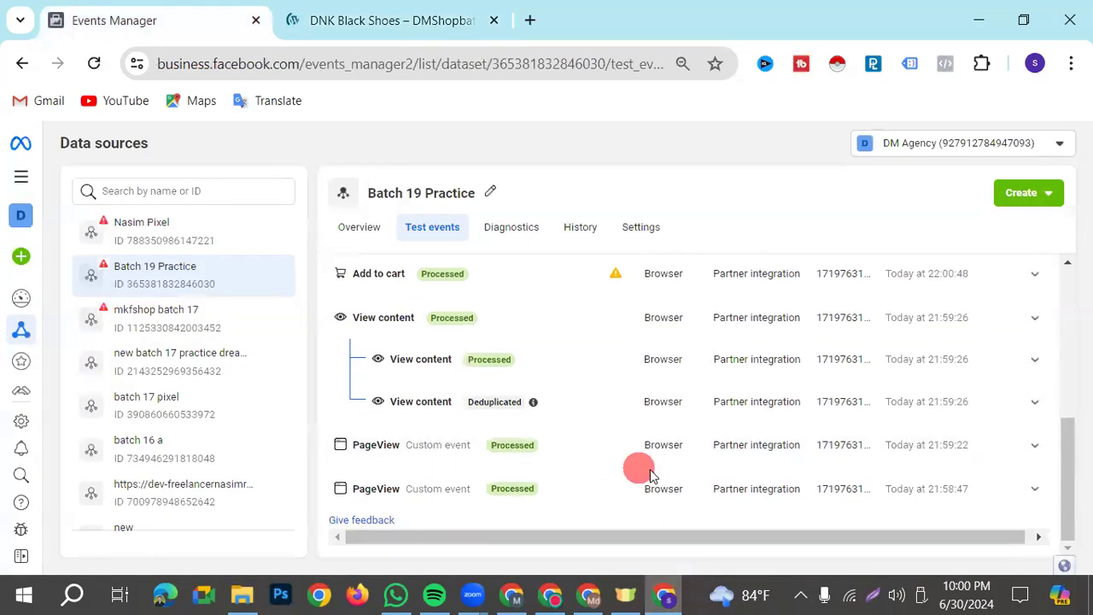
pyautogui.scroll(3, 666, 483)
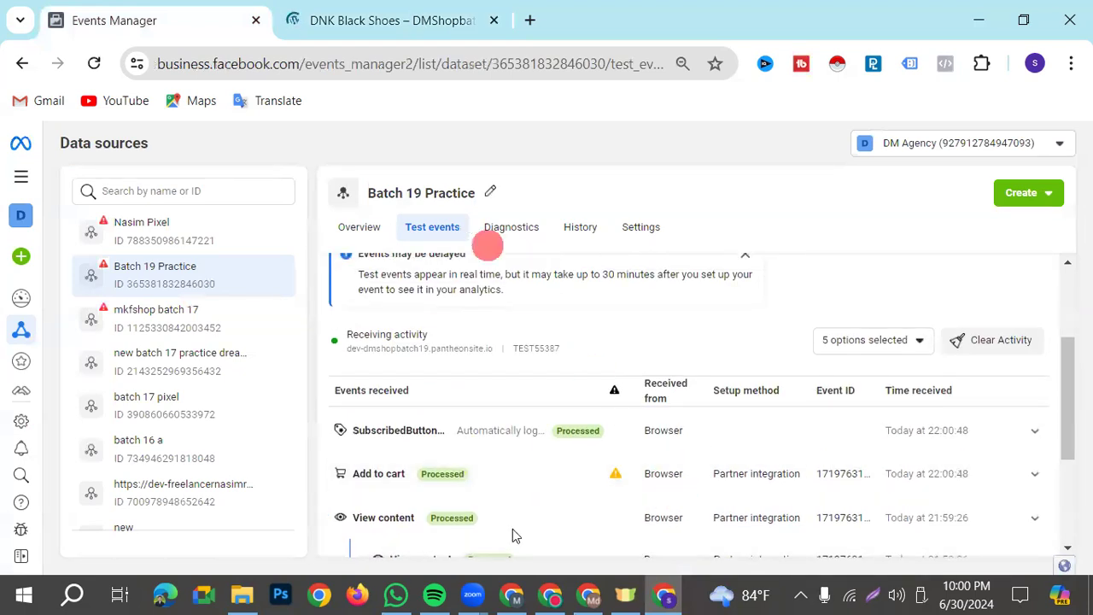
# Open the shop cart with the DNK Black Shoes and proceed to checkout
pyautogui.hotkey('ctrl', 'Tab')
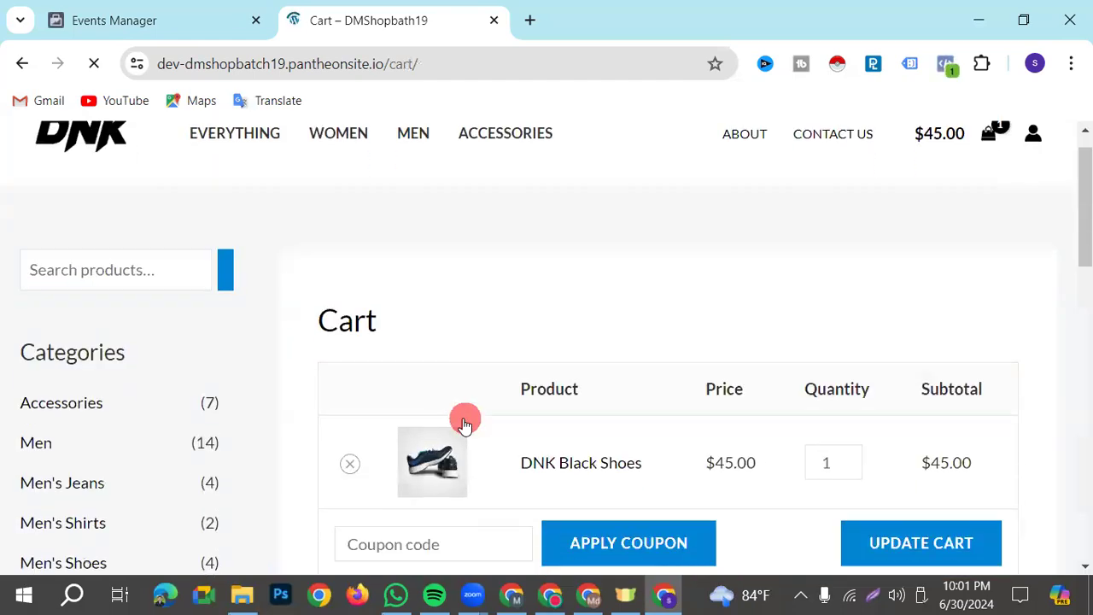
pyautogui.scroll(-4, 1007, 410)
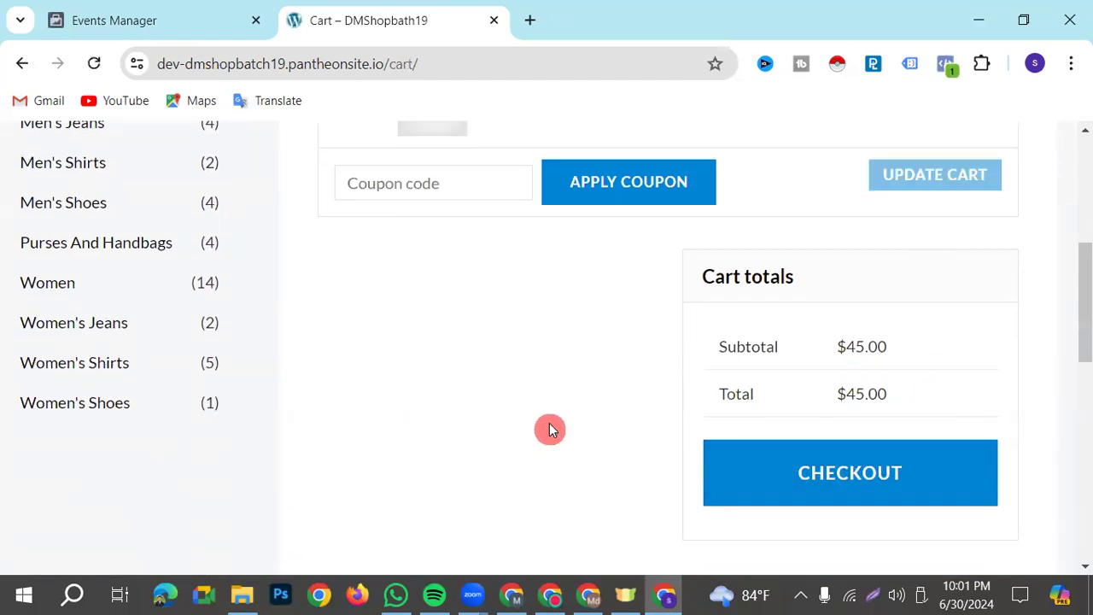
pyautogui.scroll(5, 557, 423)
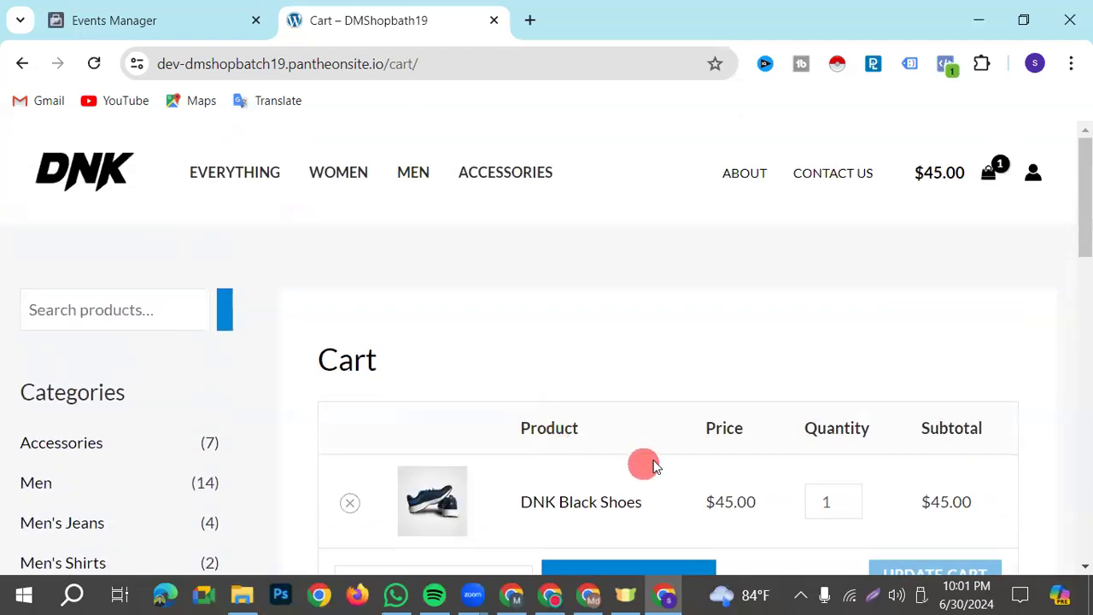
pyautogui.scroll(-7, 657, 453)
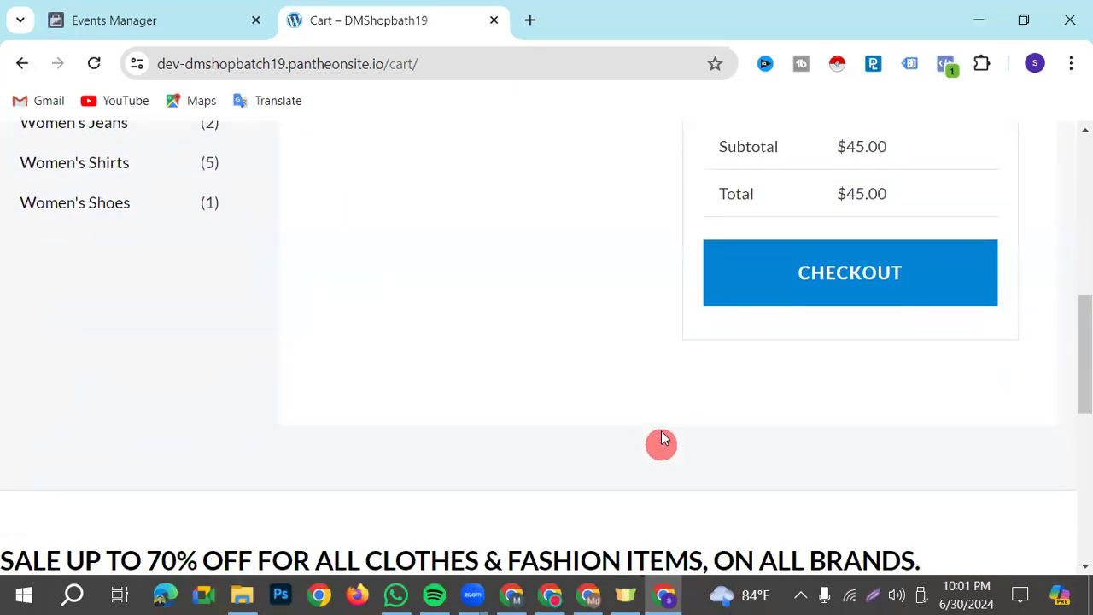
pyautogui.scroll(-3, 658, 432)
pyautogui.scroll(3, 812, 342)
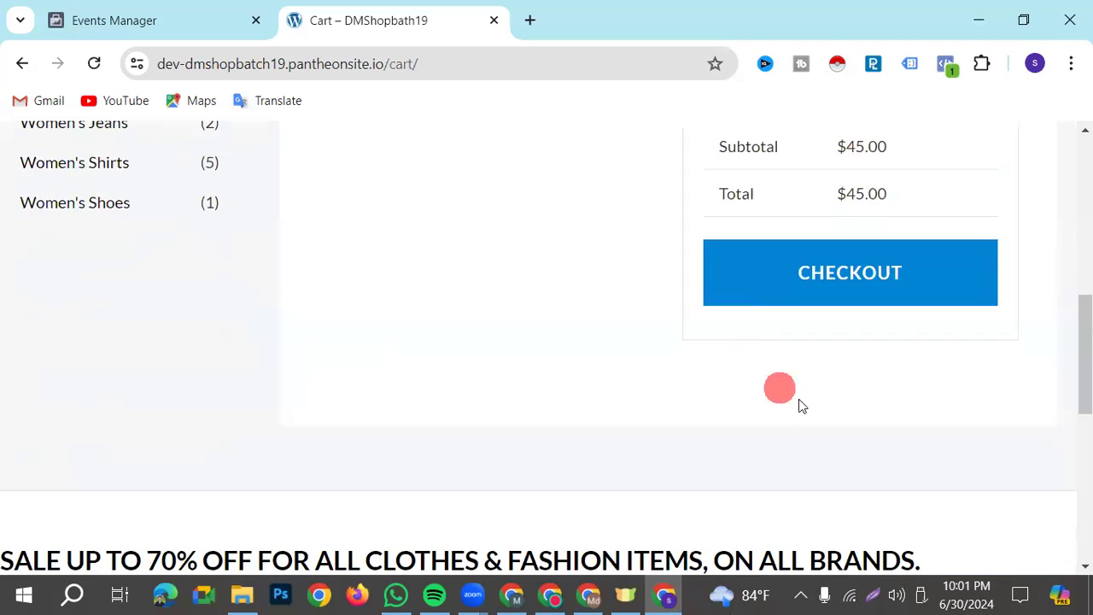
pyautogui.click(819, 291)
pyautogui.scroll(3, 578, 383)
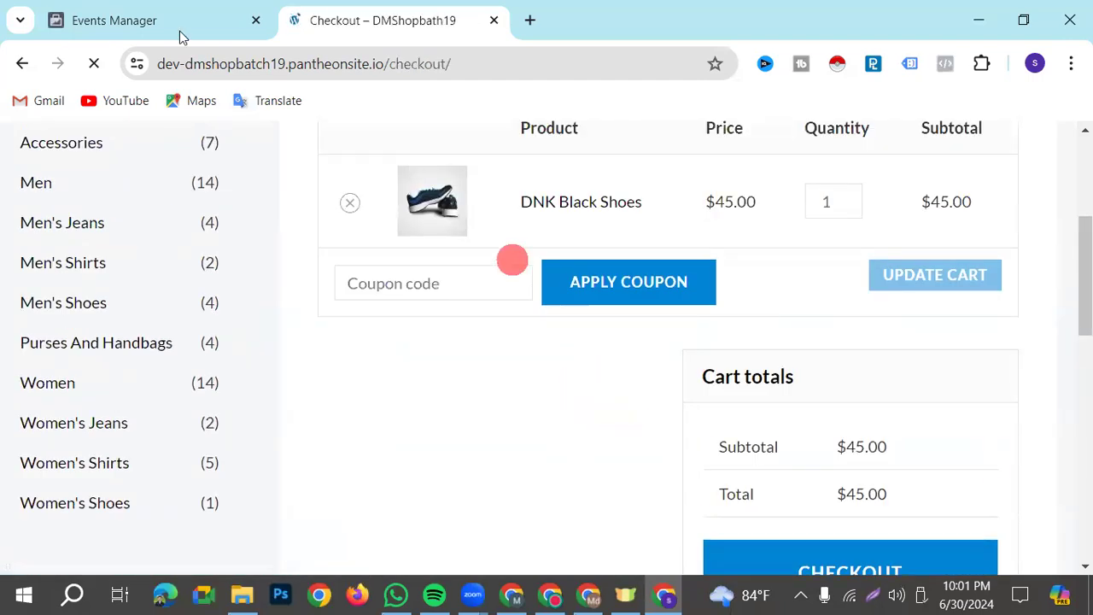
# Check the test events received in Events Manager from the shop's cart and checkout pages
pyautogui.hotkey('ctrl', 'Tab')
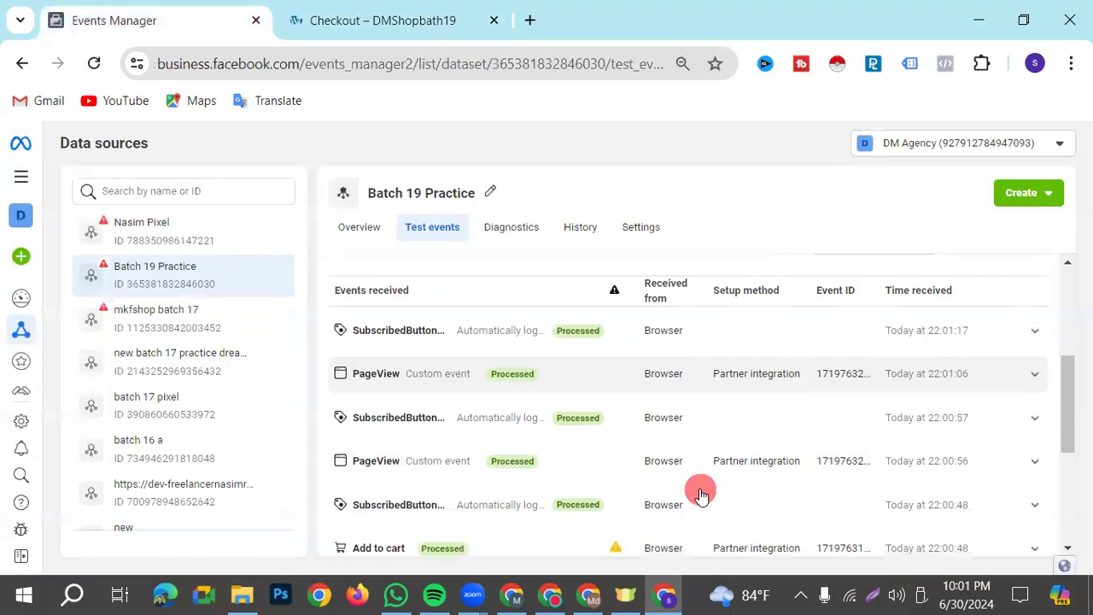
pyautogui.scroll(-3, 700, 493)
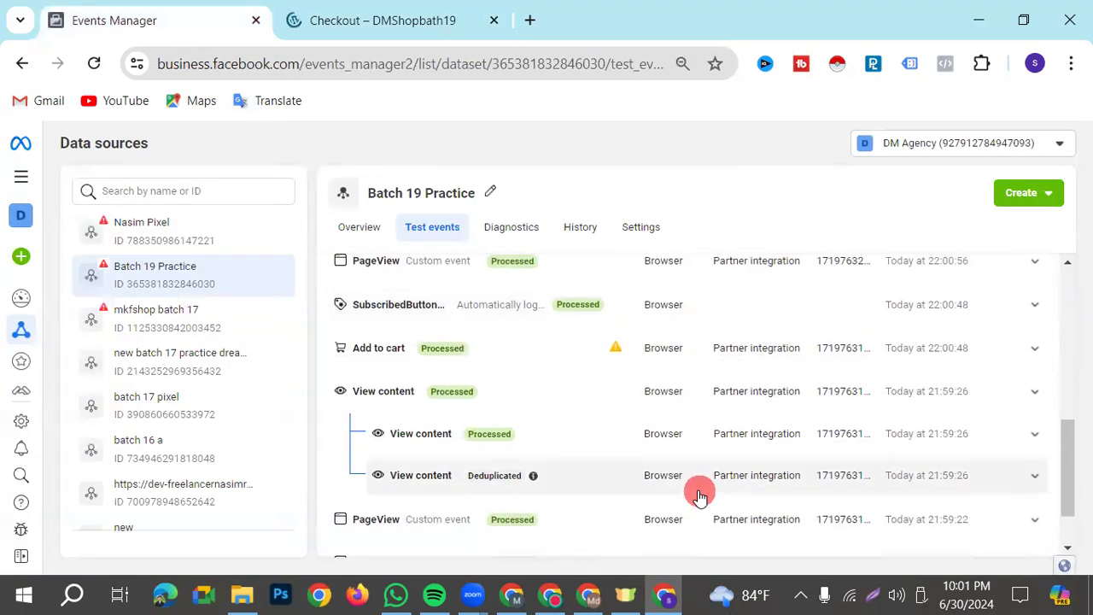
pyautogui.click(391, 20)
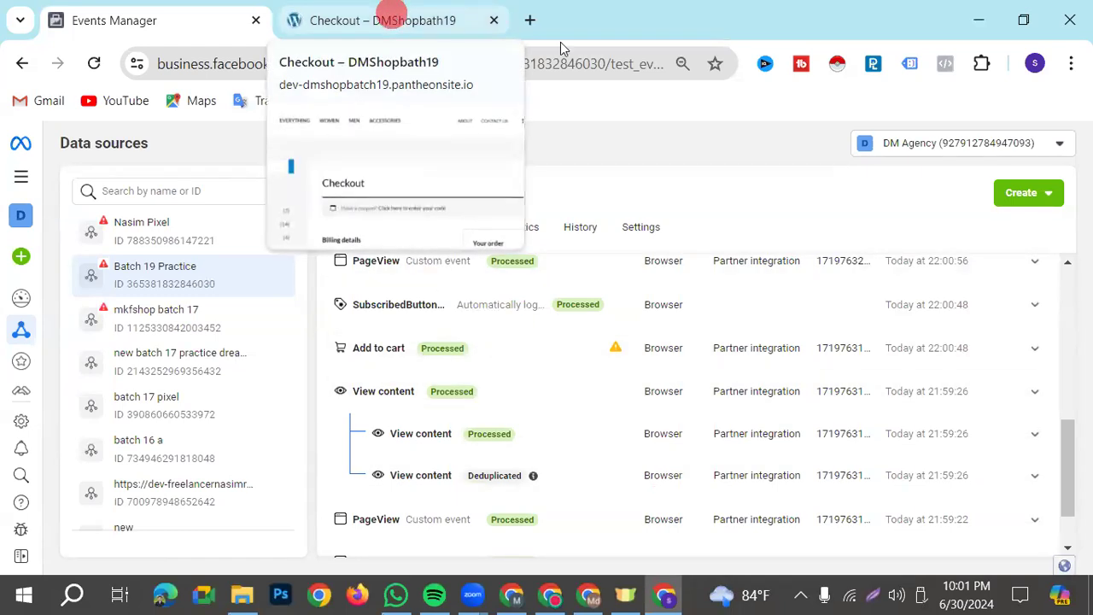
pyautogui.scroll(3, 727, 487)
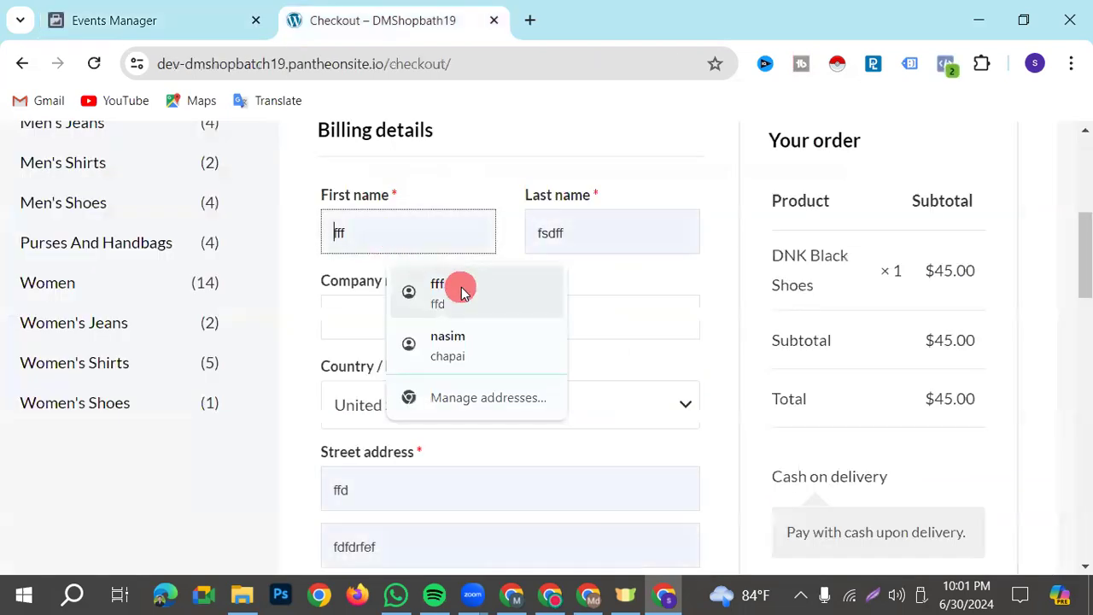
# Select Barishal as the district in the checkout billing details and place the cash-on-delivery order
pyautogui.click(459, 287)
pyautogui.scroll(-6, 512, 371)
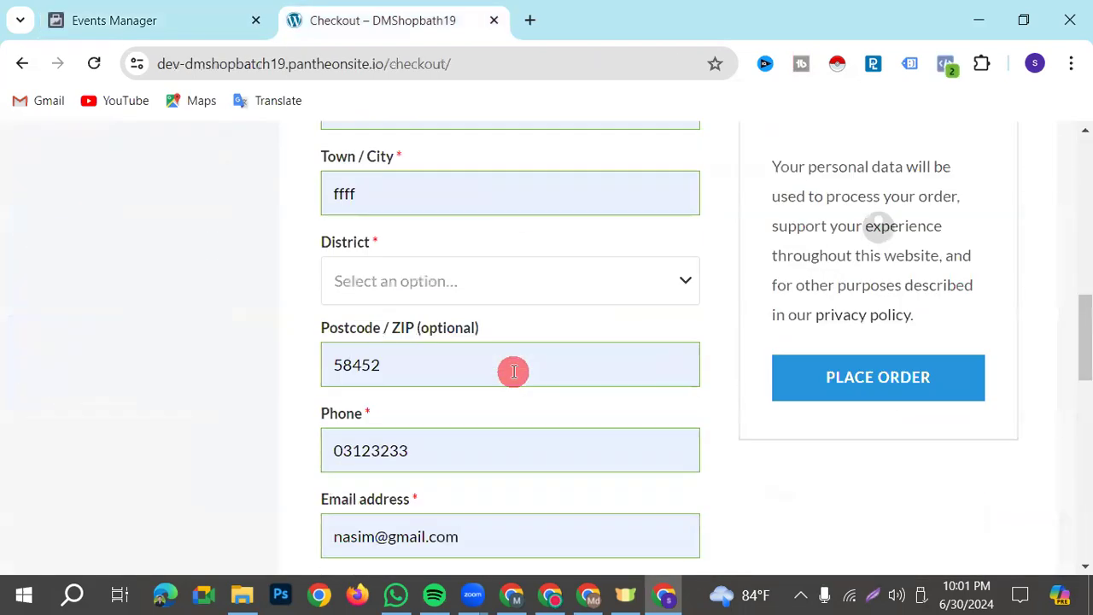
pyautogui.scroll(-1, 514, 370)
pyautogui.click(860, 323)
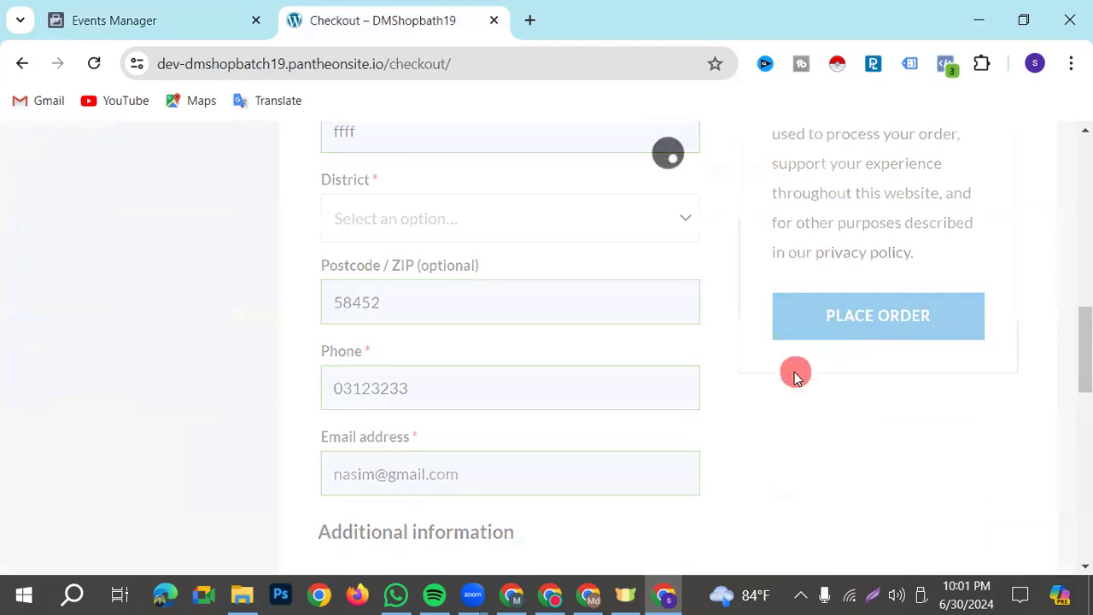
pyautogui.scroll(-4, 575, 443)
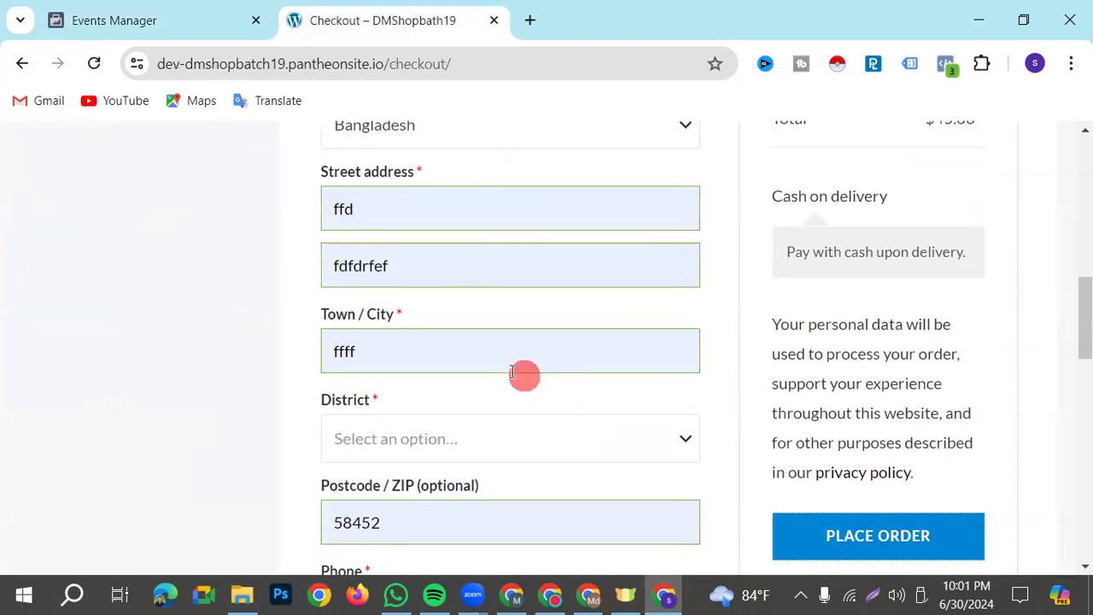
pyautogui.click(434, 444)
pyautogui.click(408, 365)
pyautogui.click(913, 544)
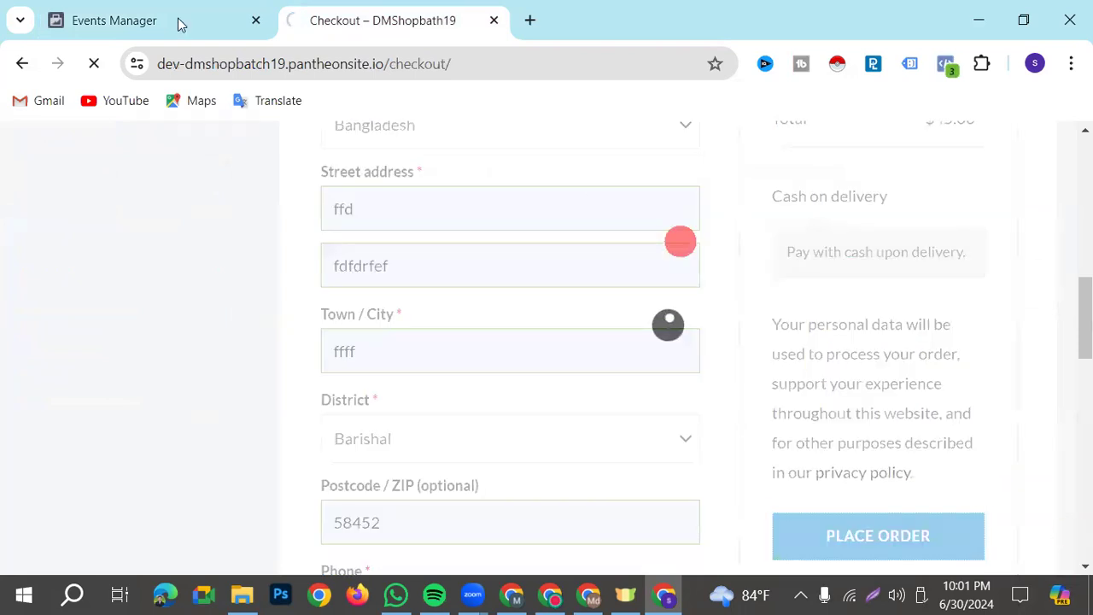
# Check the test events received in Events Manager from the placed order
pyautogui.hotkey('ctrl', 'Tab')
pyautogui.scroll(-5, 662, 493)
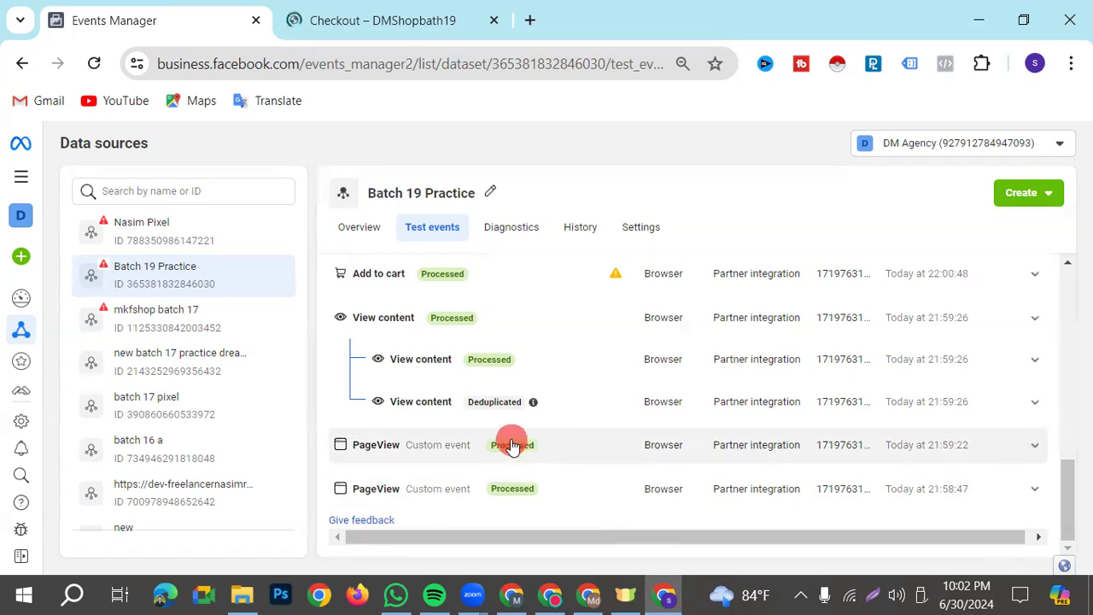
pyautogui.scroll(1, 586, 504)
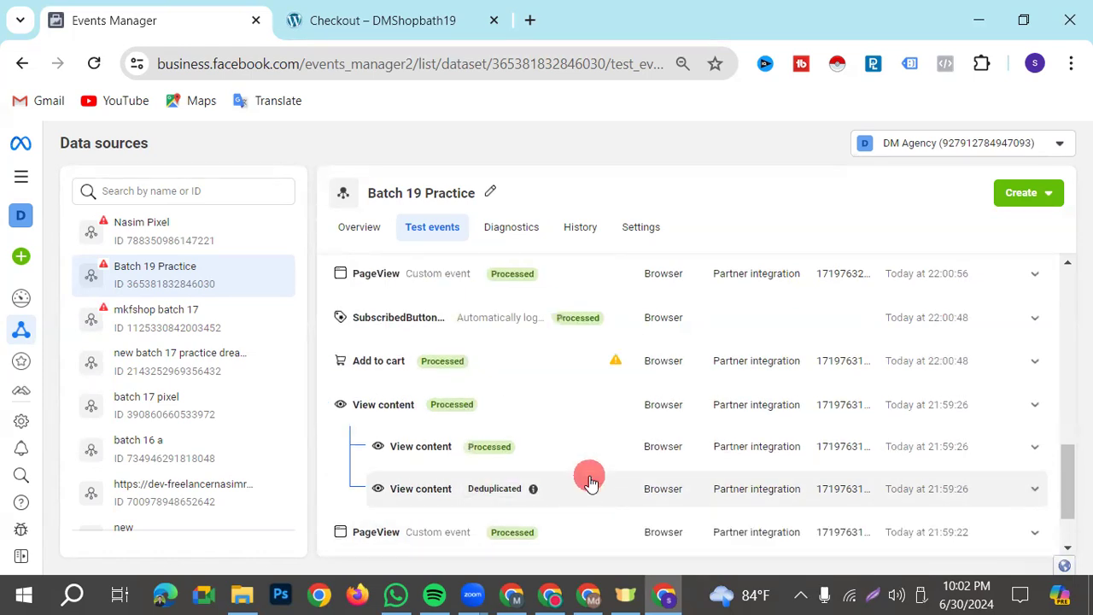
pyautogui.scroll(10, 590, 505)
pyautogui.scroll(-15, 608, 518)
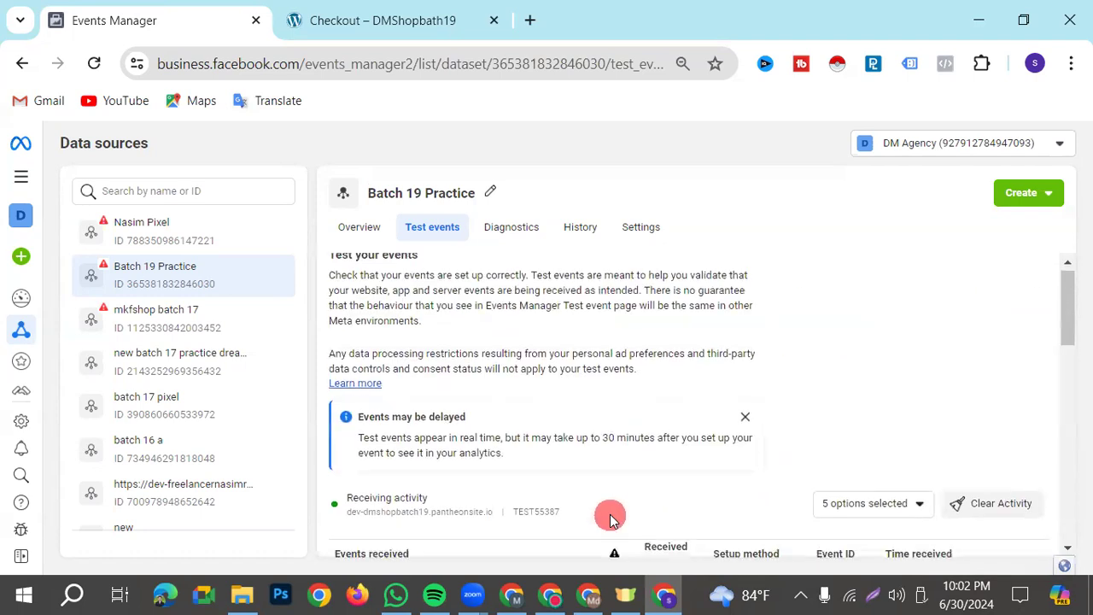